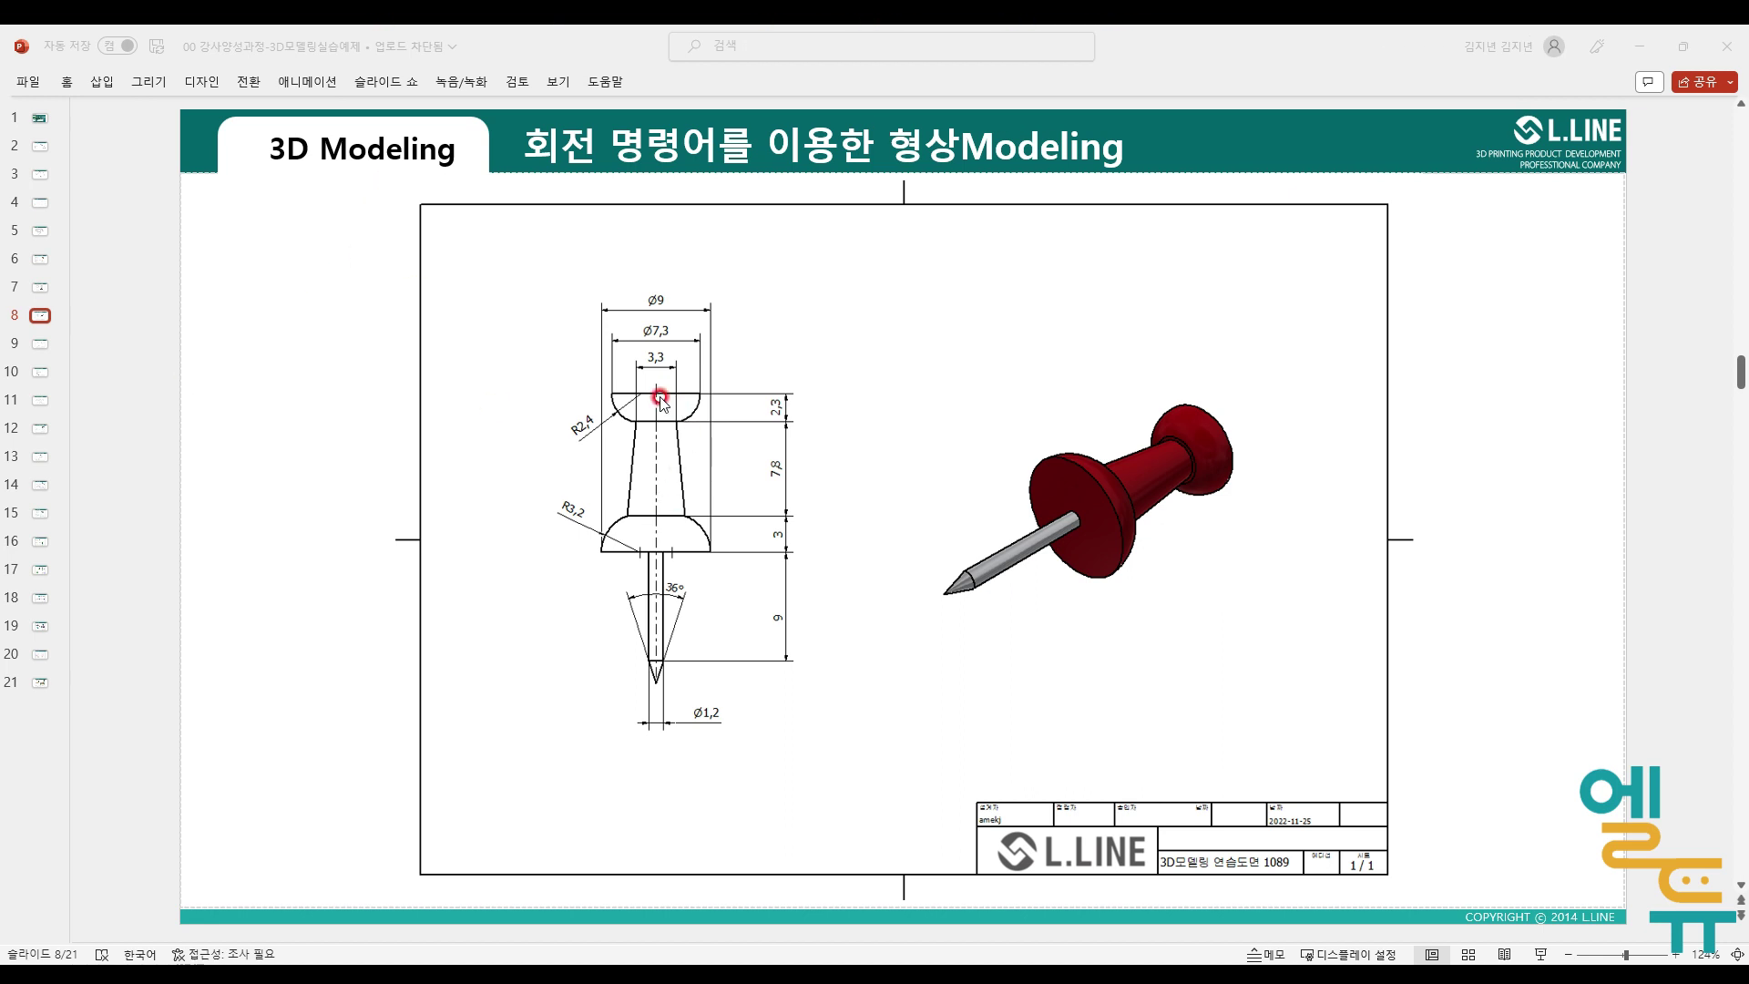
Step: Trace the pushpin's half profile and central rotation axis on the reference drawing to study the revolved shape
mouse_move(659, 397)
left_mouse_down()
mouse_move(697, 398)
mouse_move(676, 472)
mouse_move(713, 551)
mouse_move(664, 557)
mouse_move(656, 678)
left_mouse_up()
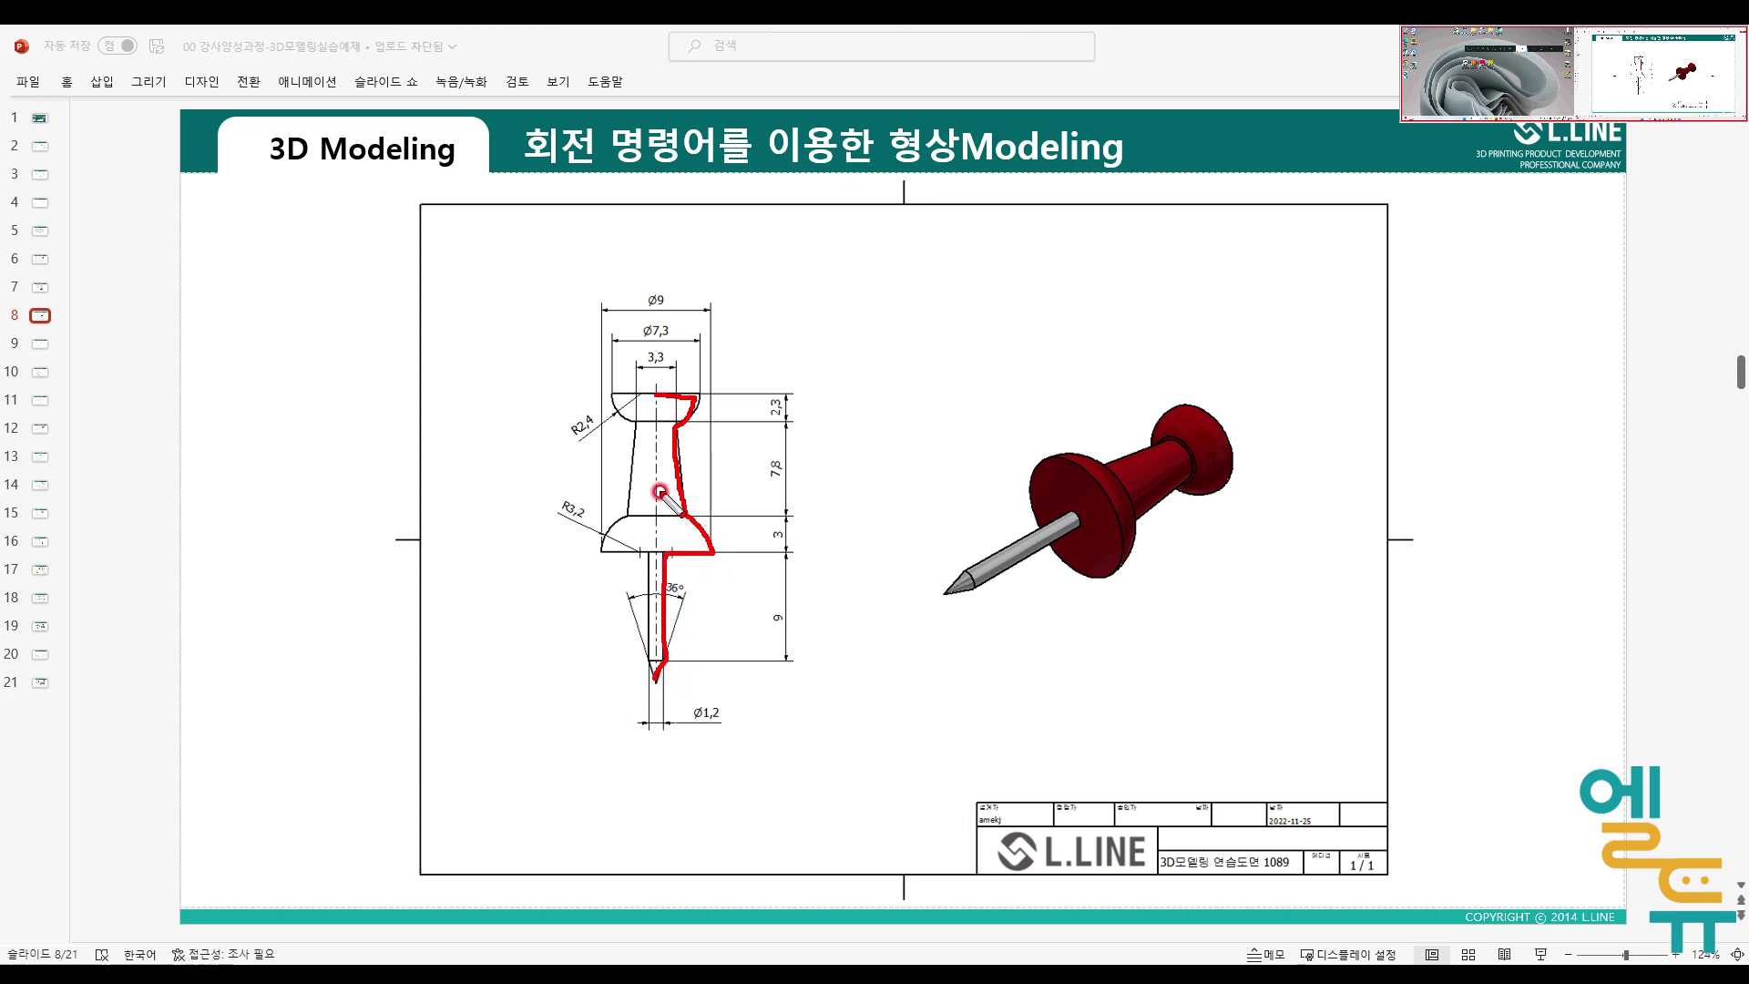
mouse_move(656, 400)
left_mouse_down()
mouse_move(656, 678)
mouse_move(669, 601)
left_mouse_up()
mouse_move(670, 496)
left_mouse_down()
mouse_move(651, 515)
mouse_move(631, 489)
mouse_move(616, 499)
mouse_move(649, 495)
mouse_move(635, 510)
left_mouse_up()
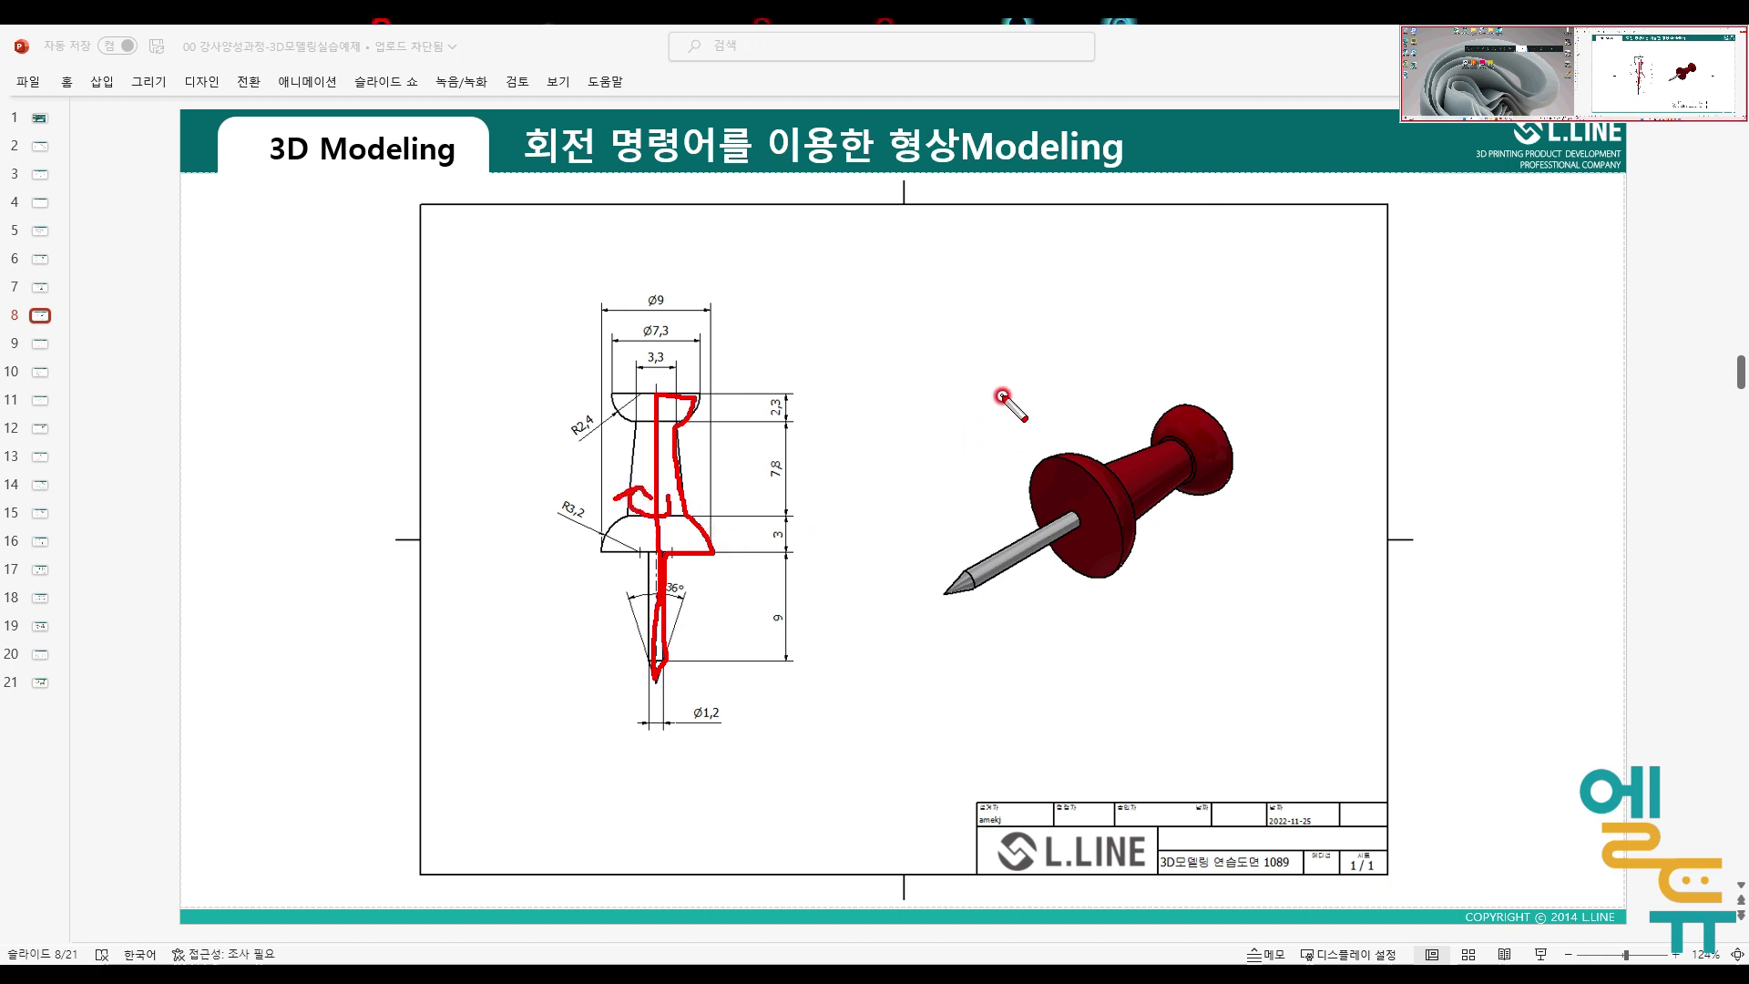
key("Escape")
Step: Switch to Autodesk Fusion 360 and start a new sketch on the front XZ plane
left_click(1257, 40)
key("alt+Tab")
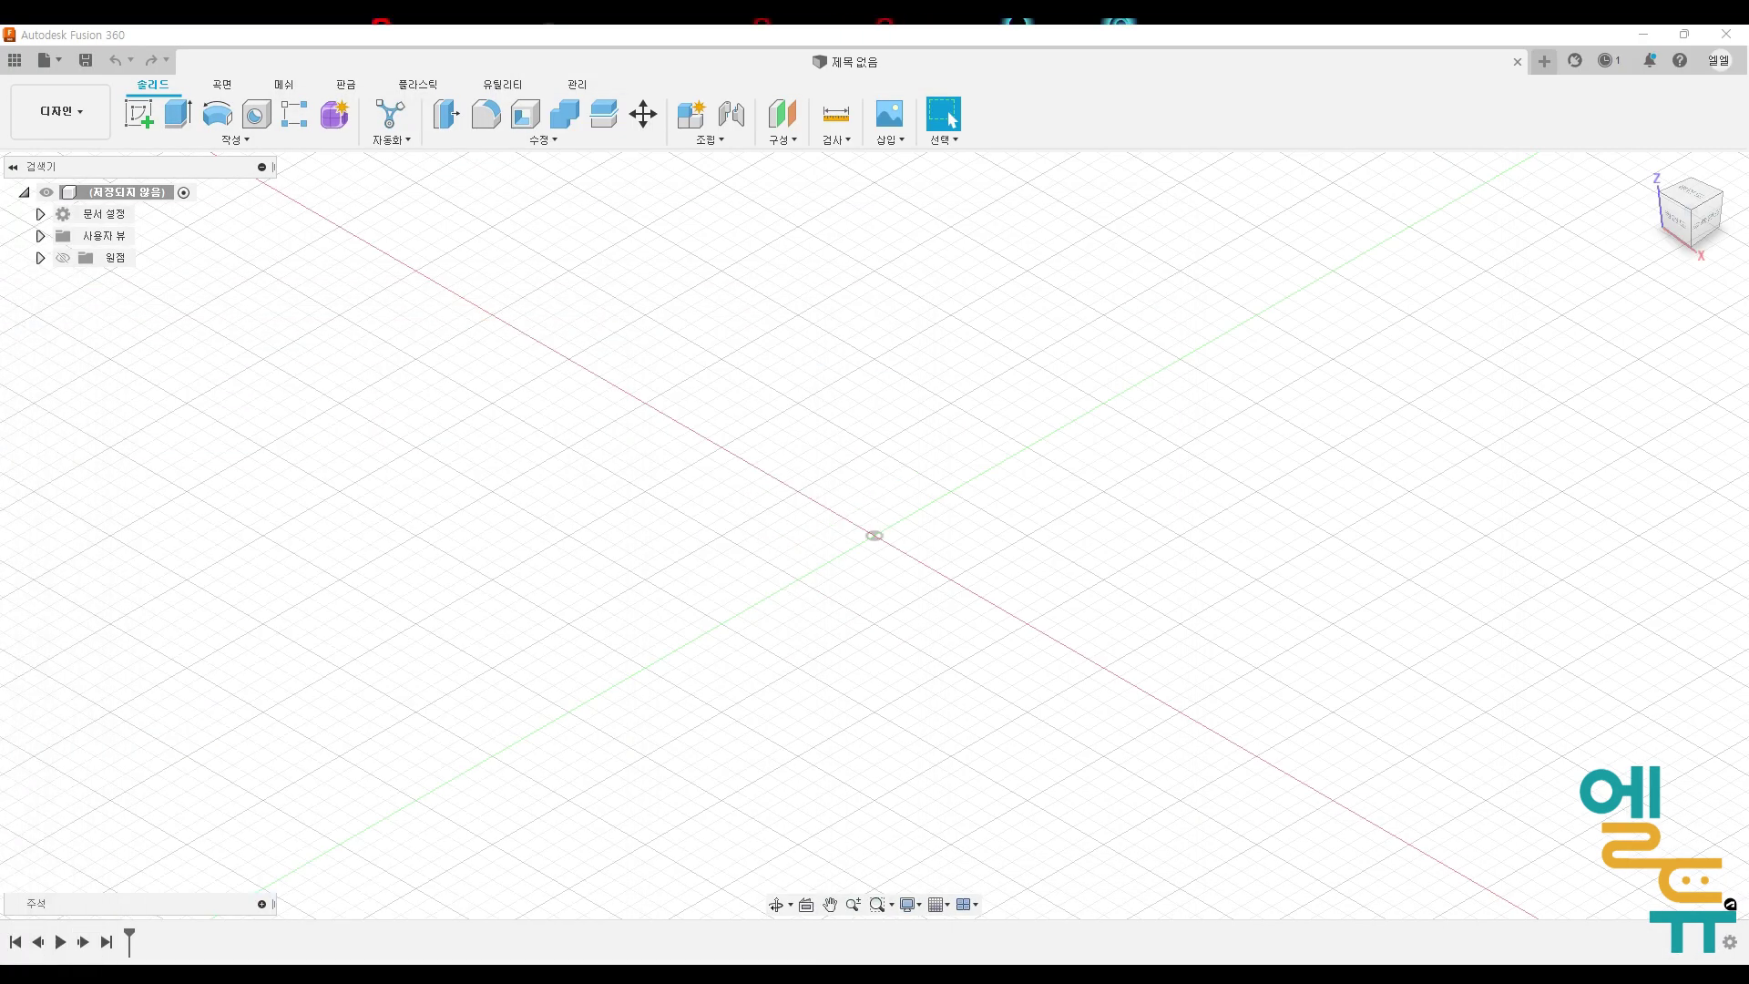
left_click(139, 118)
left_click(910, 511)
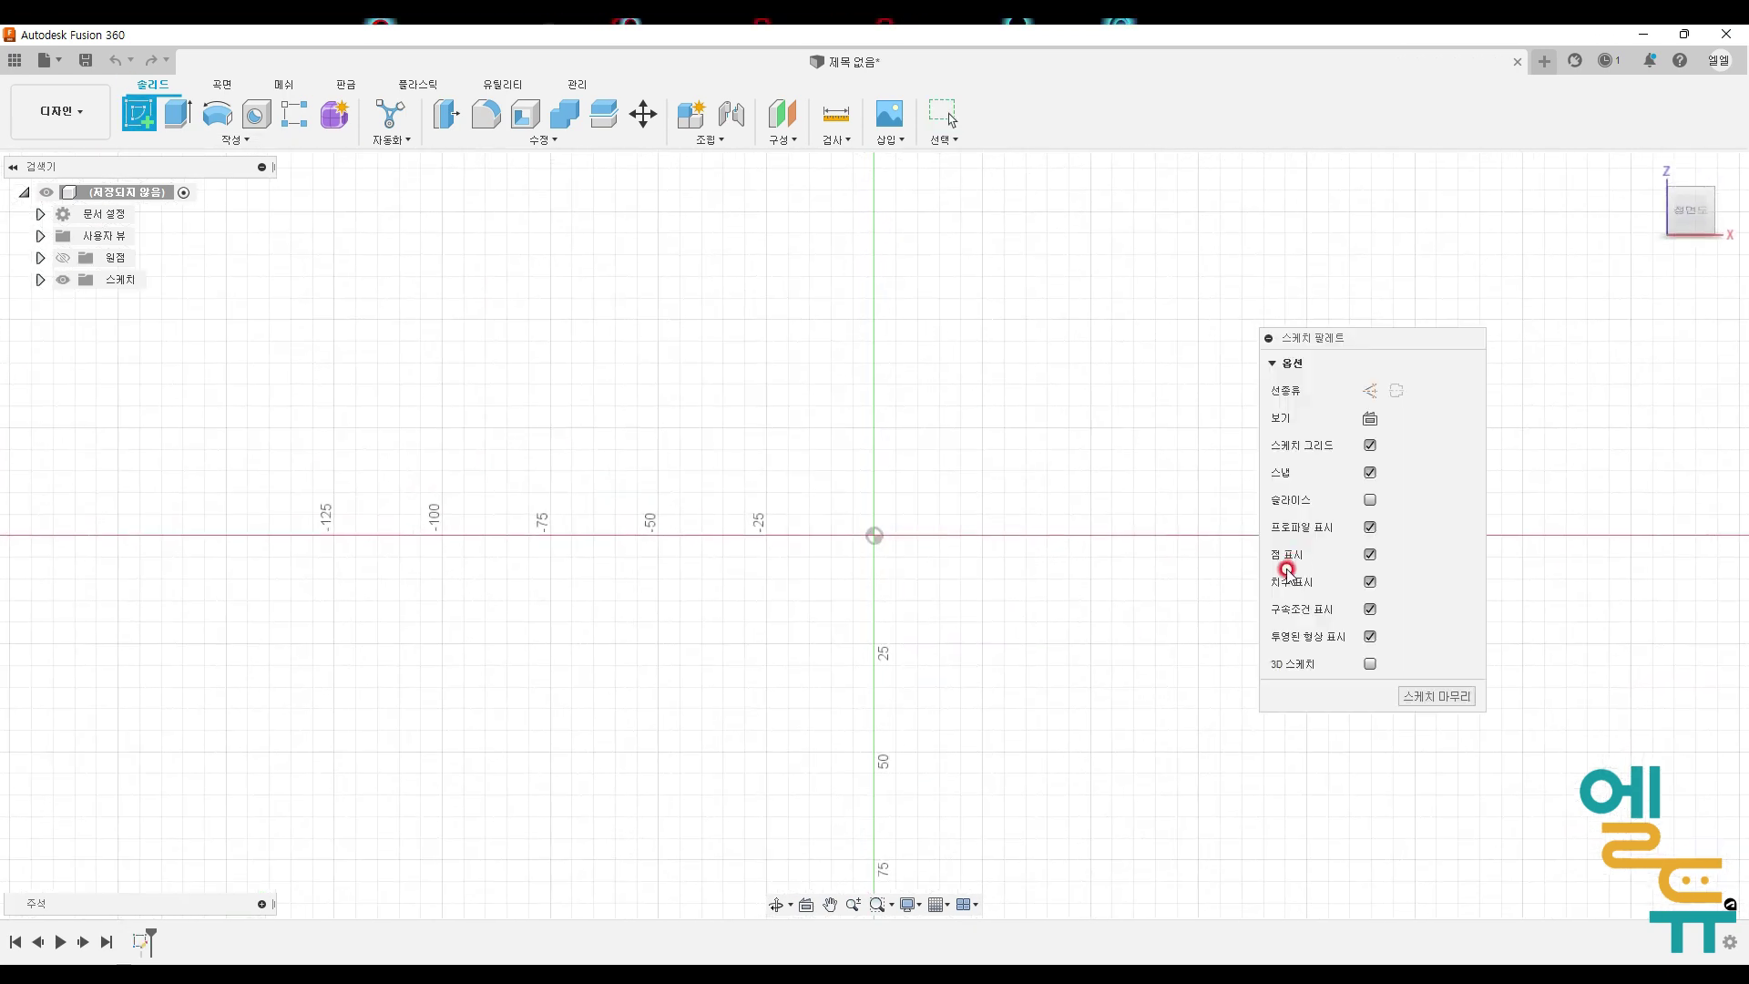
mouse_move(1096, 605)
middle_mouse_down()
mouse_move(756, 625)
mouse_move(816, 605)
mouse_move(851, 637)
middle_mouse_up()
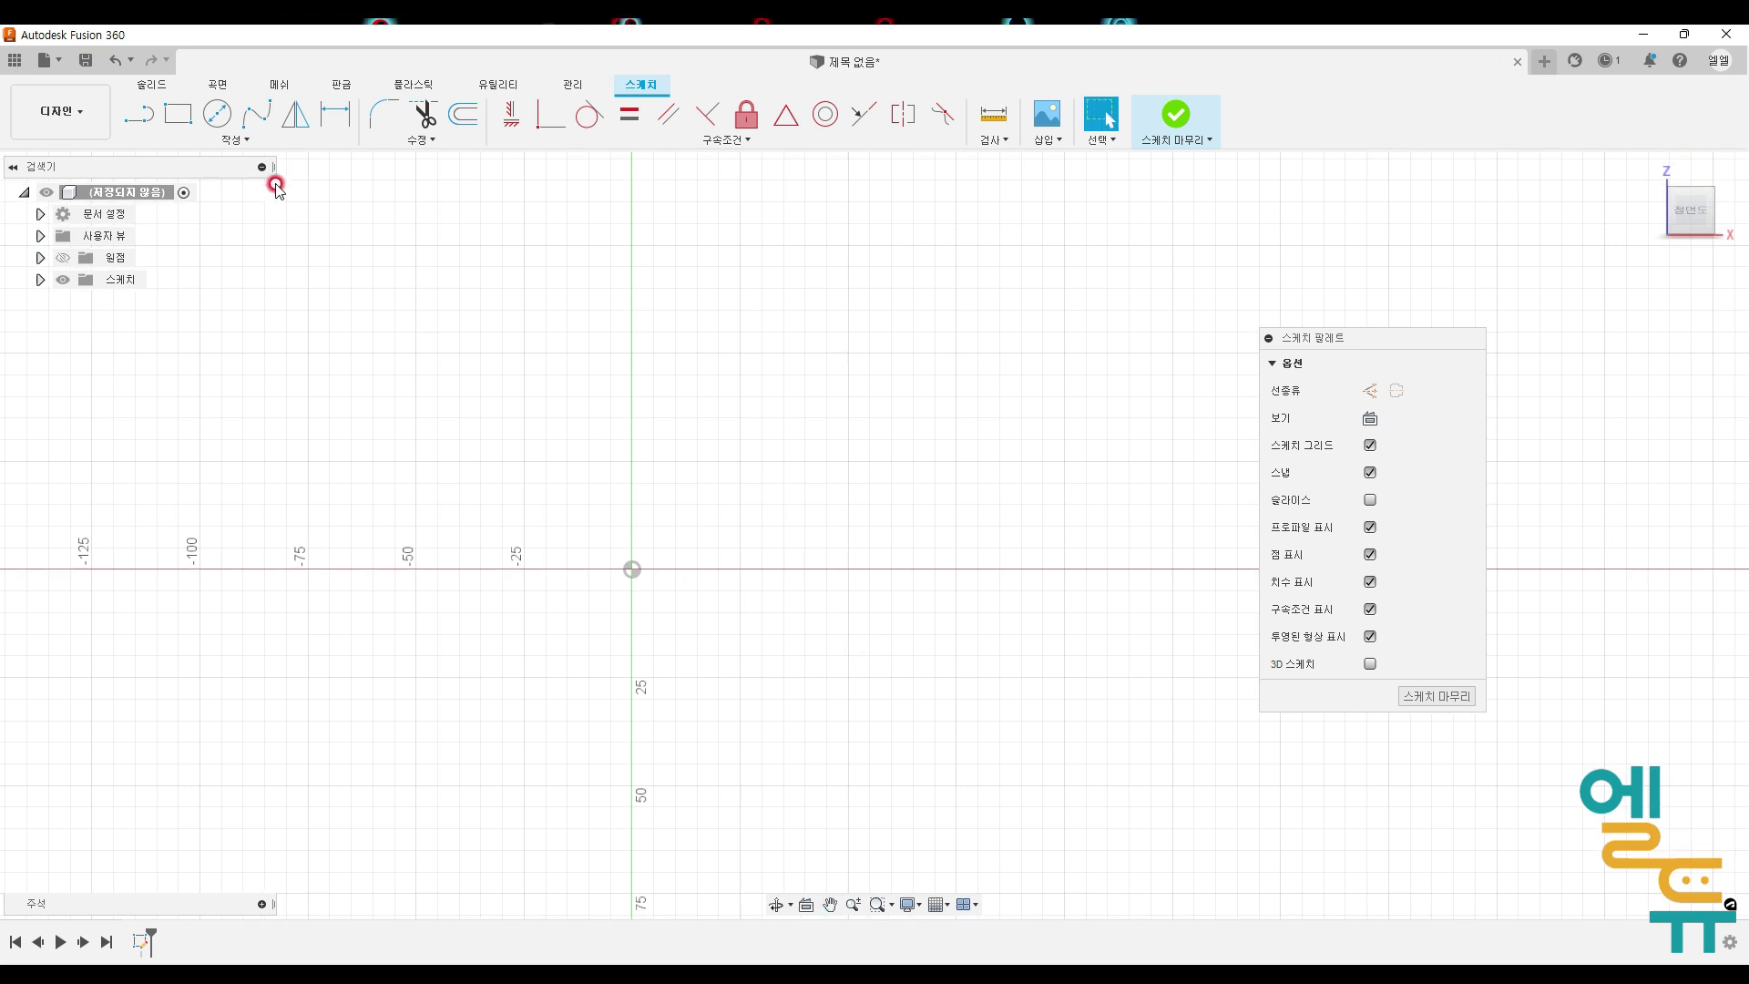
Step: Draw a vertical line upward from the origin with a length of 3+7.8+2.3 mm
mouse_move(632, 566)
left_mouse_down()
mouse_move(799, 390)
mouse_move(730, 454)
mouse_move(784, 535)
mouse_move(640, 554)
left_mouse_up()
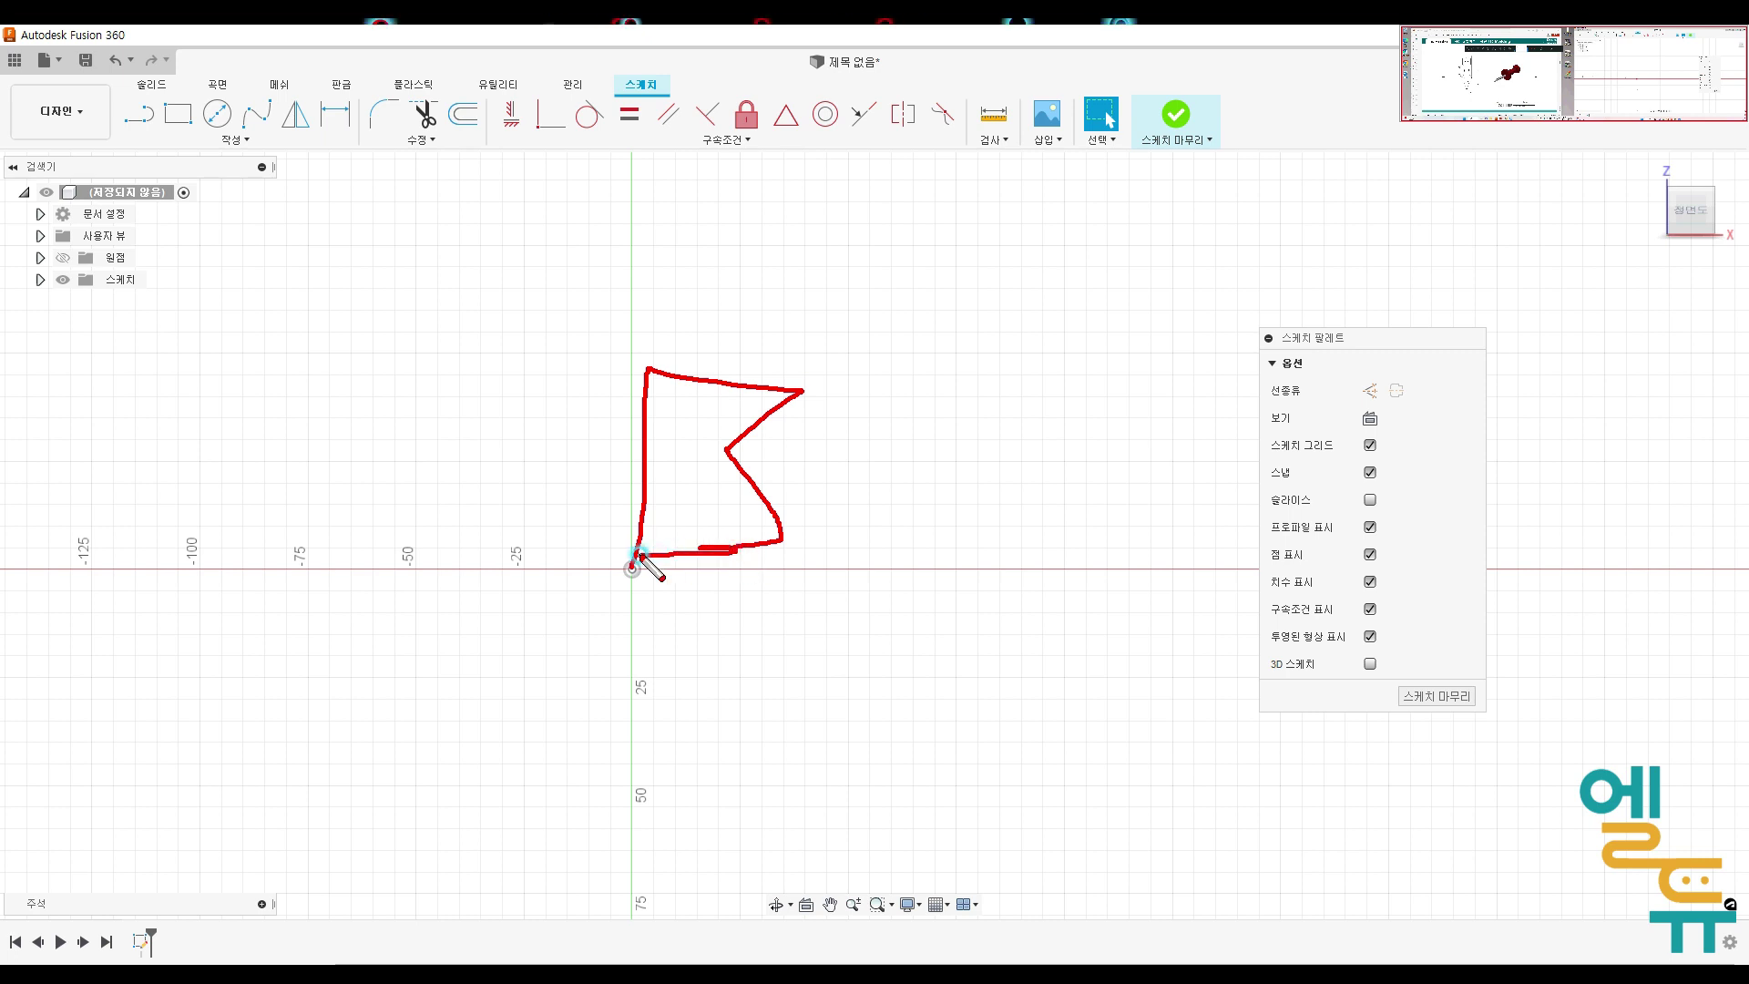
key("Escape")
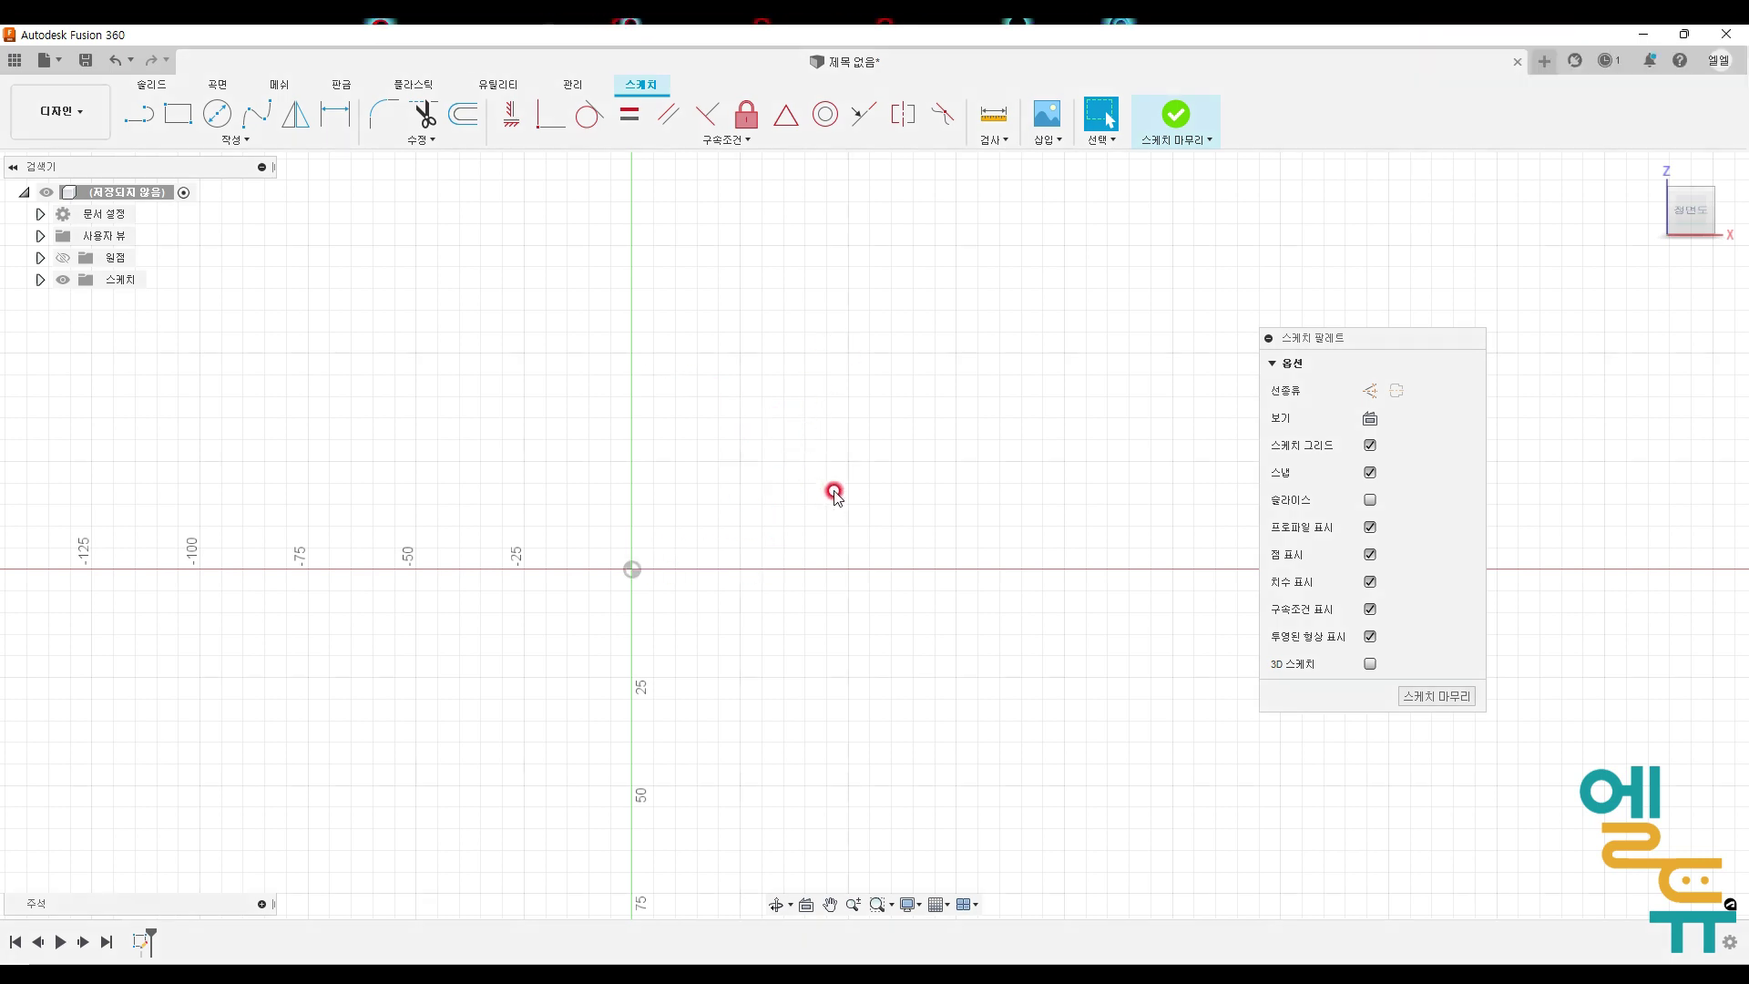
left_click(138, 114)
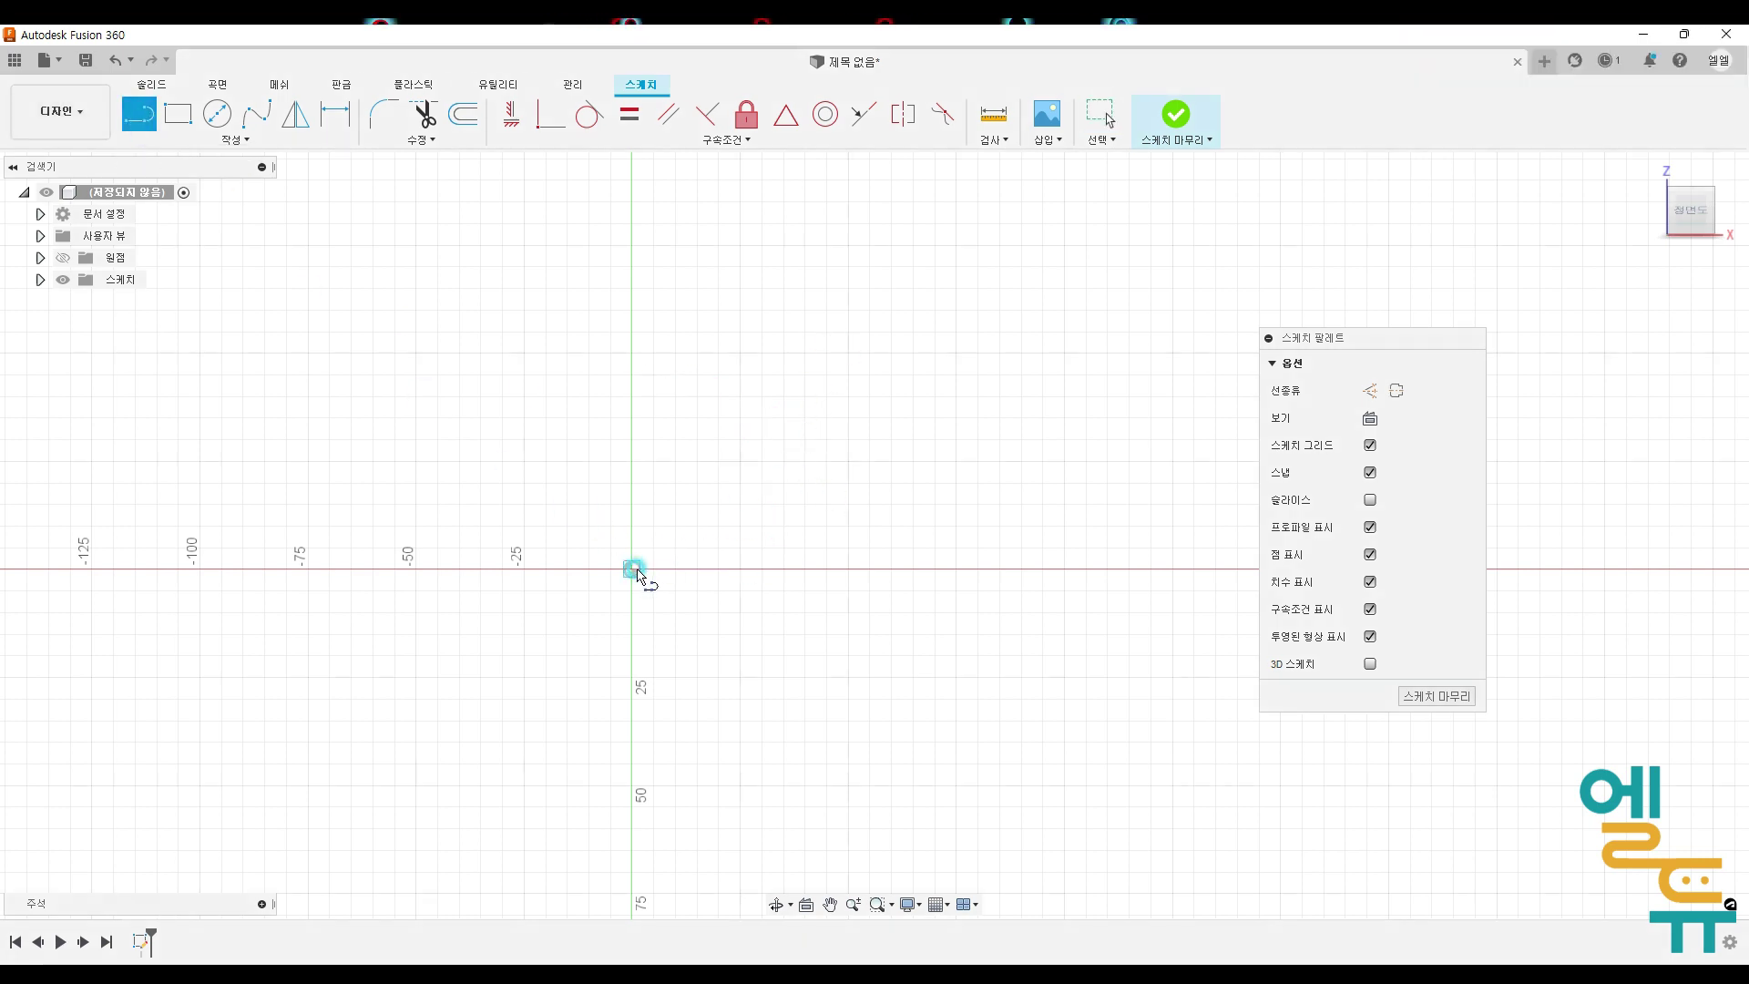
left_click(633, 569)
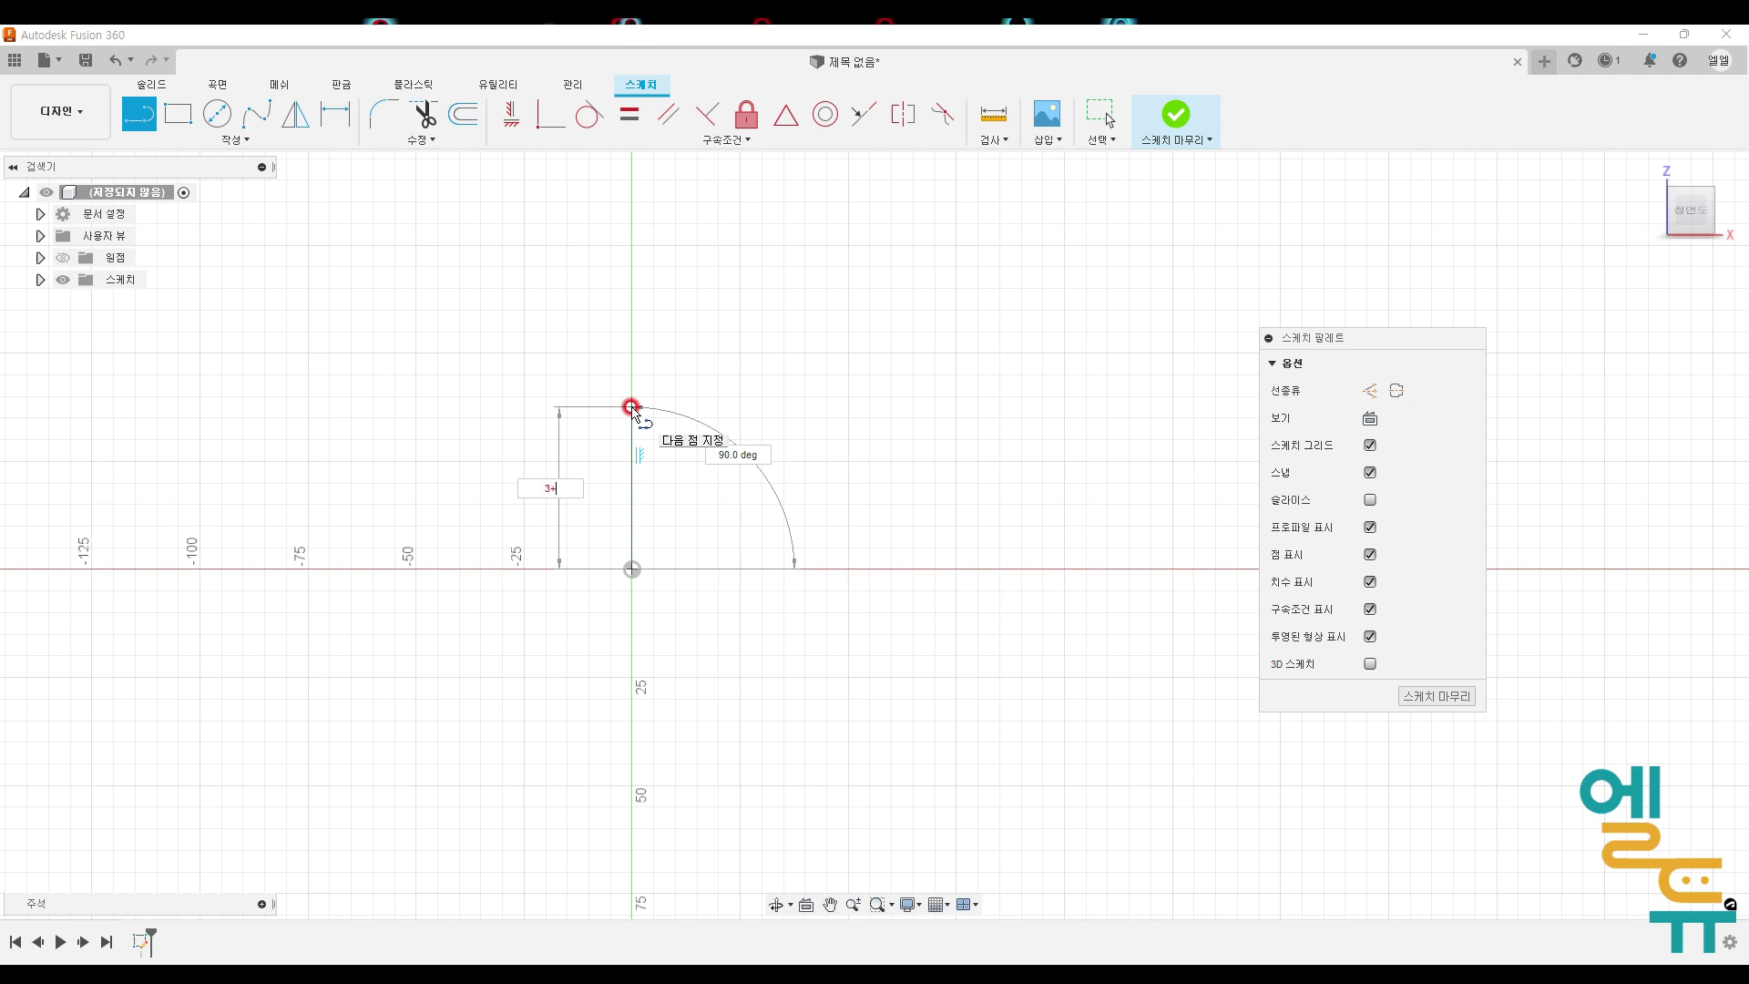
type("+2.3")
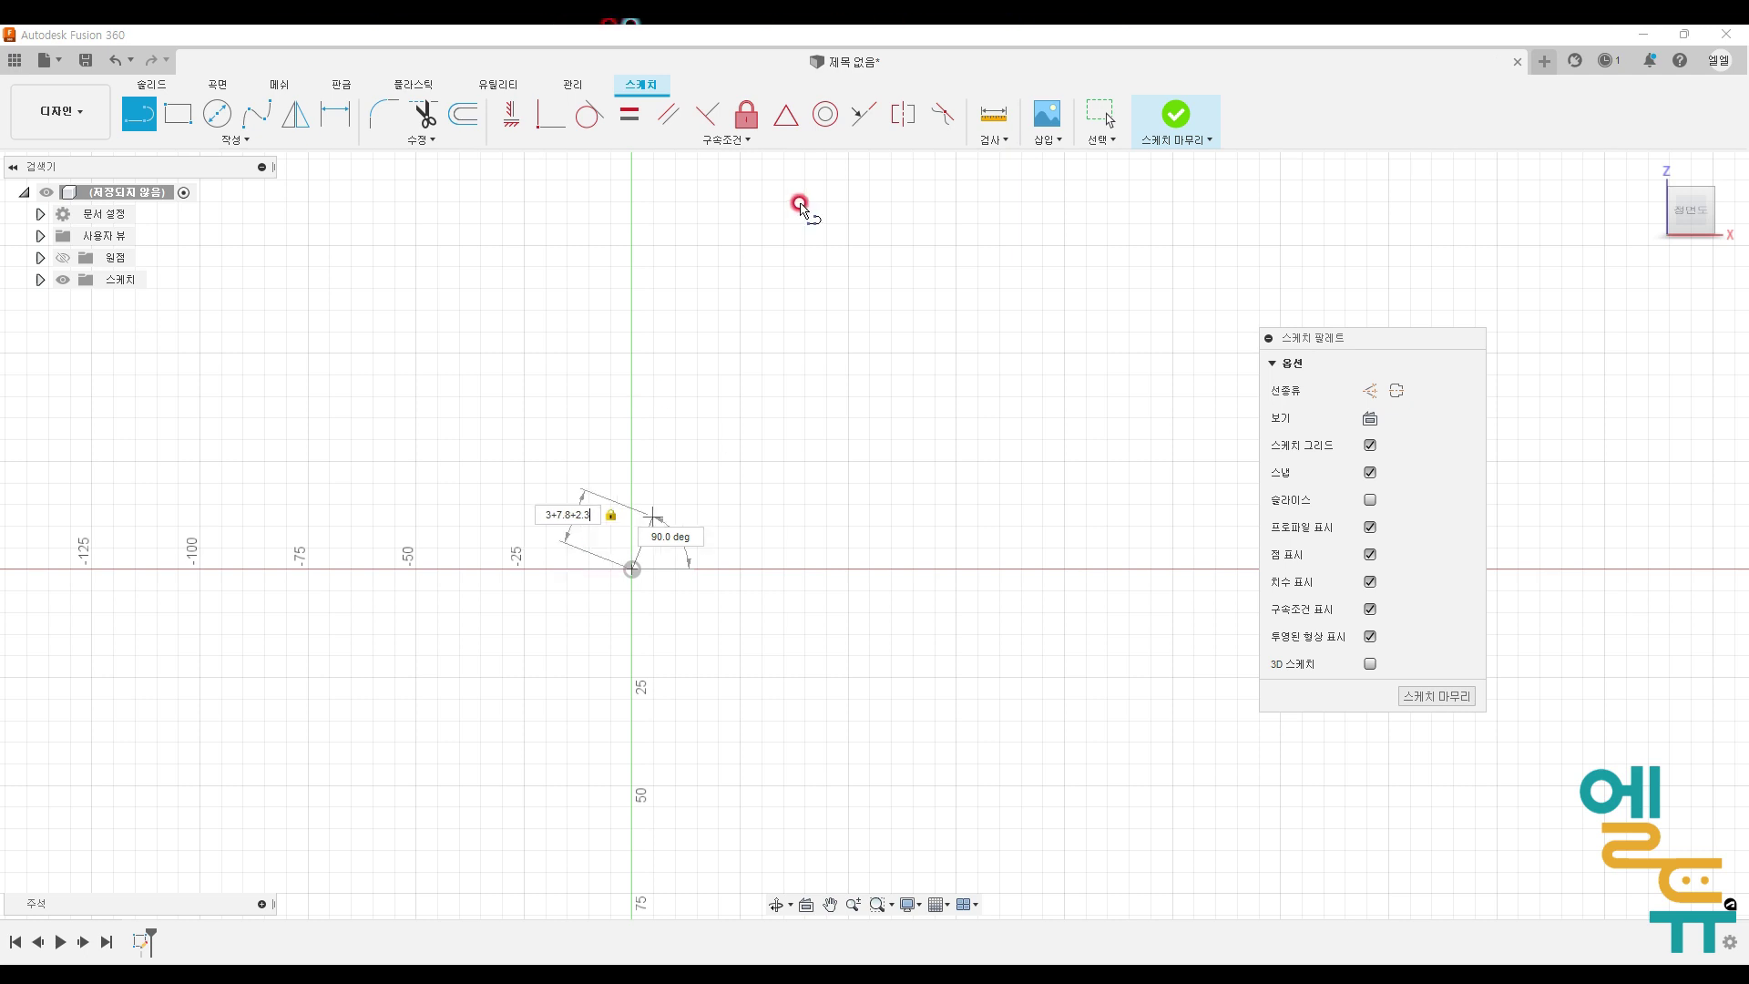
scroll(640, 381, "up", 4)
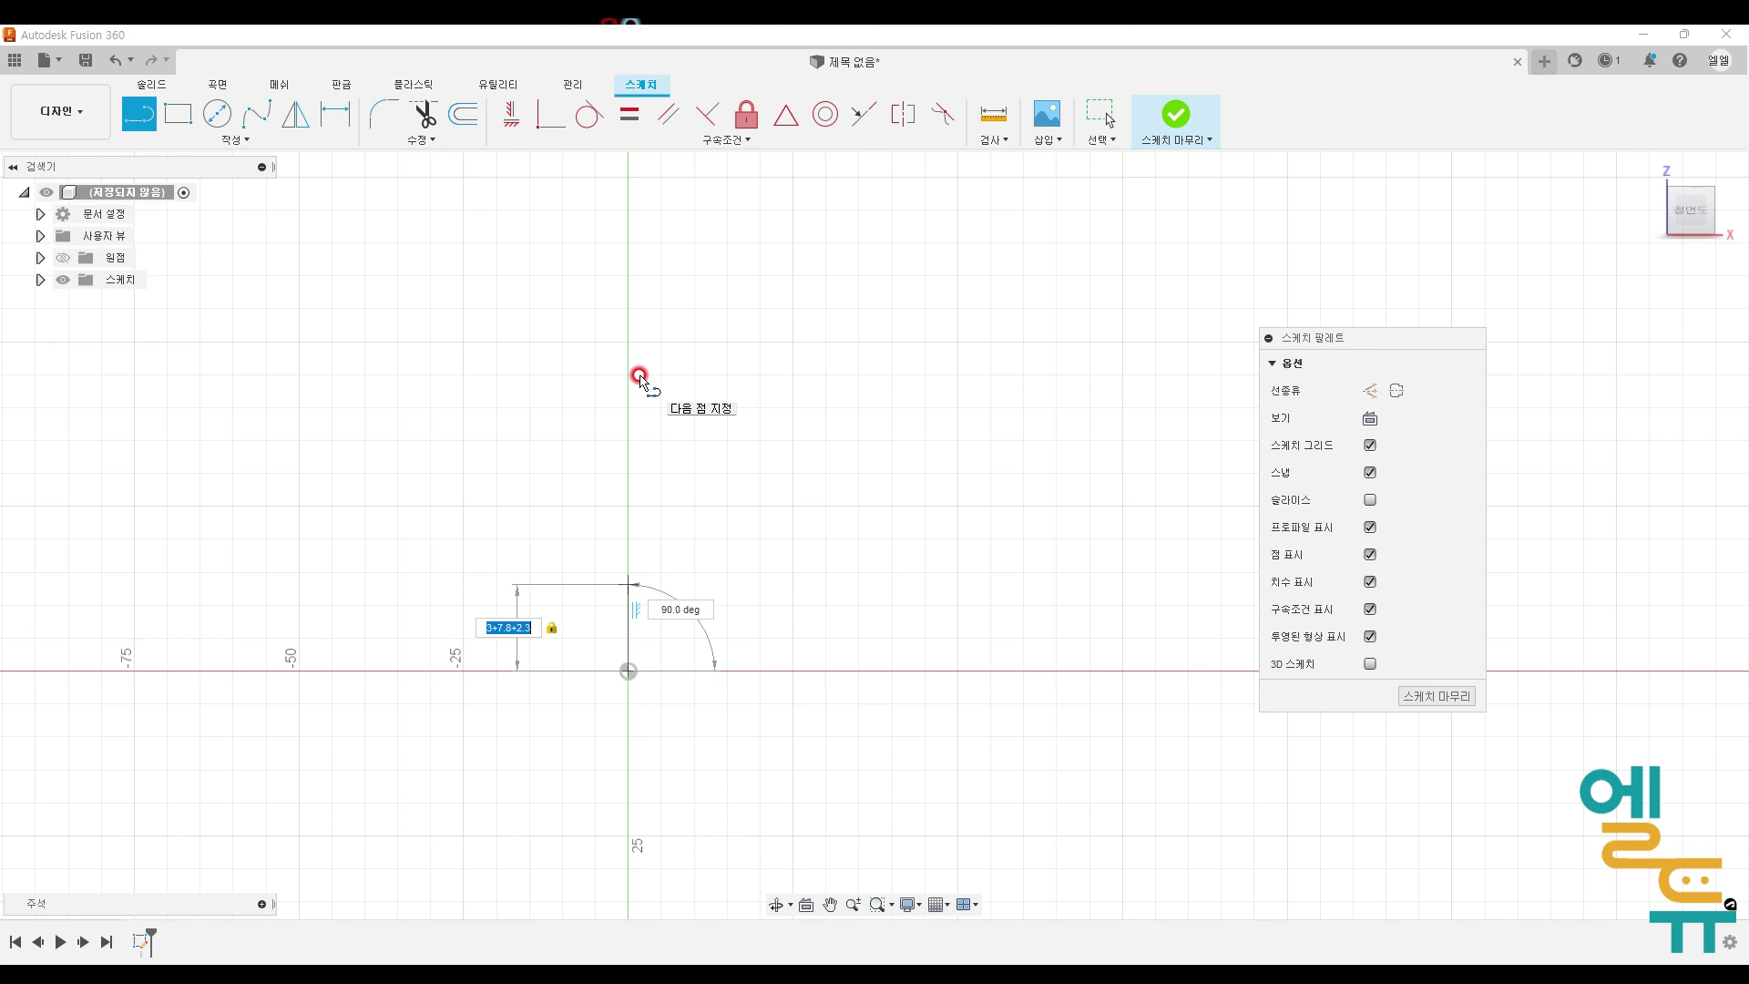
key("Return")
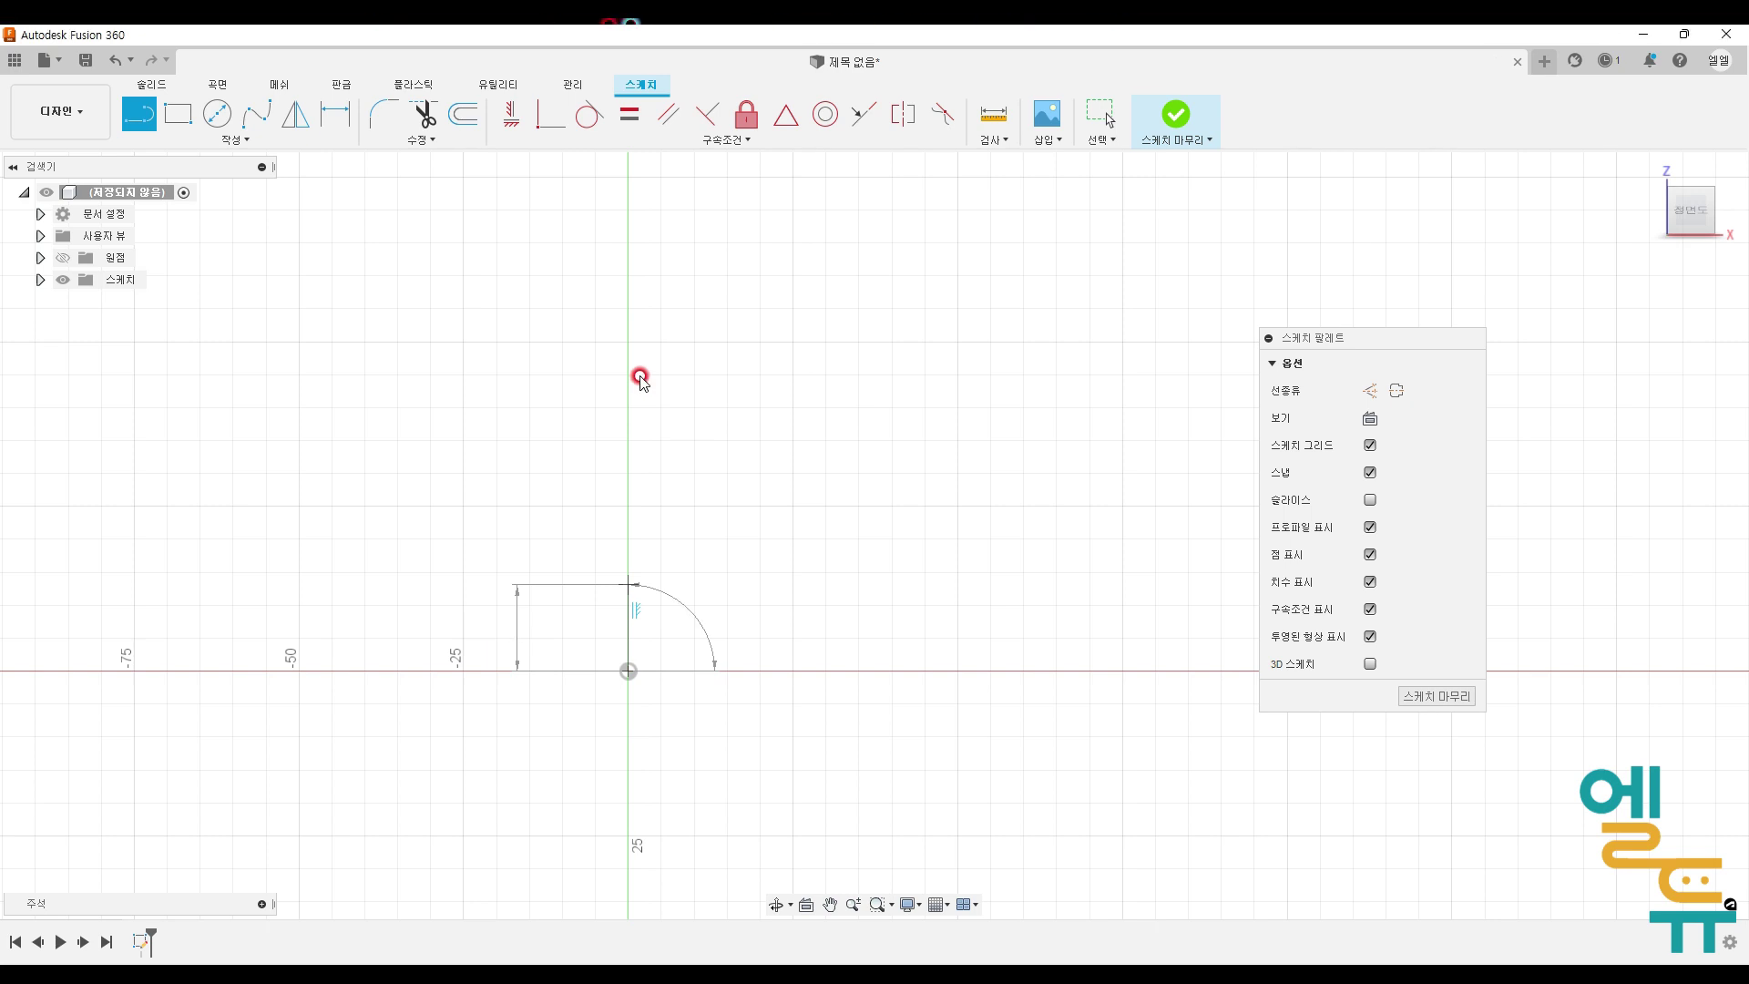
key("Escape")
Step: Move the vertical line's length dimension closer to the line
scroll(711, 732, "up", 5)
scroll(512, 618, "up", 3)
scroll(495, 619, "down", 2)
scroll(495, 619, "down", 2)
middle_click_drag(655, 637, 430, 610)
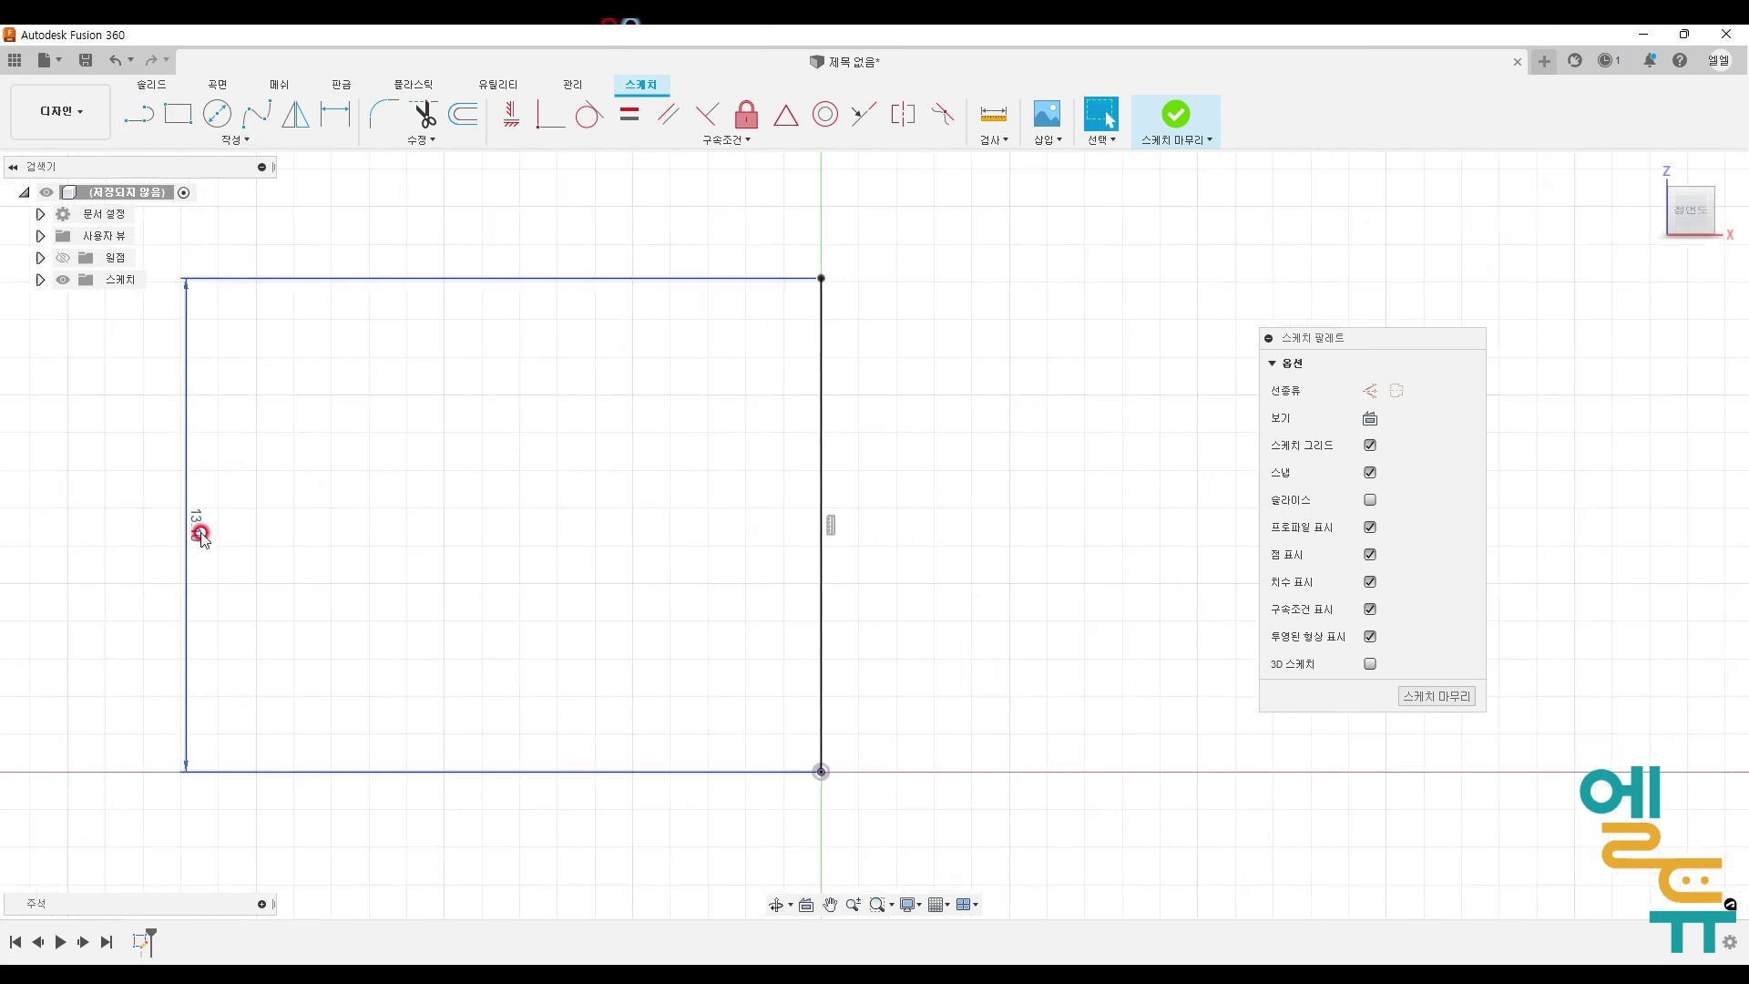
left_click_drag(195, 537, 704, 551)
middle_click_drag(704, 551, 390, 546)
Step: Sketch the pushpin's half profile with connected lines, from an about 5 mm horizontal top edge around the narrowed waist and base back to the origin
left_click(138, 113)
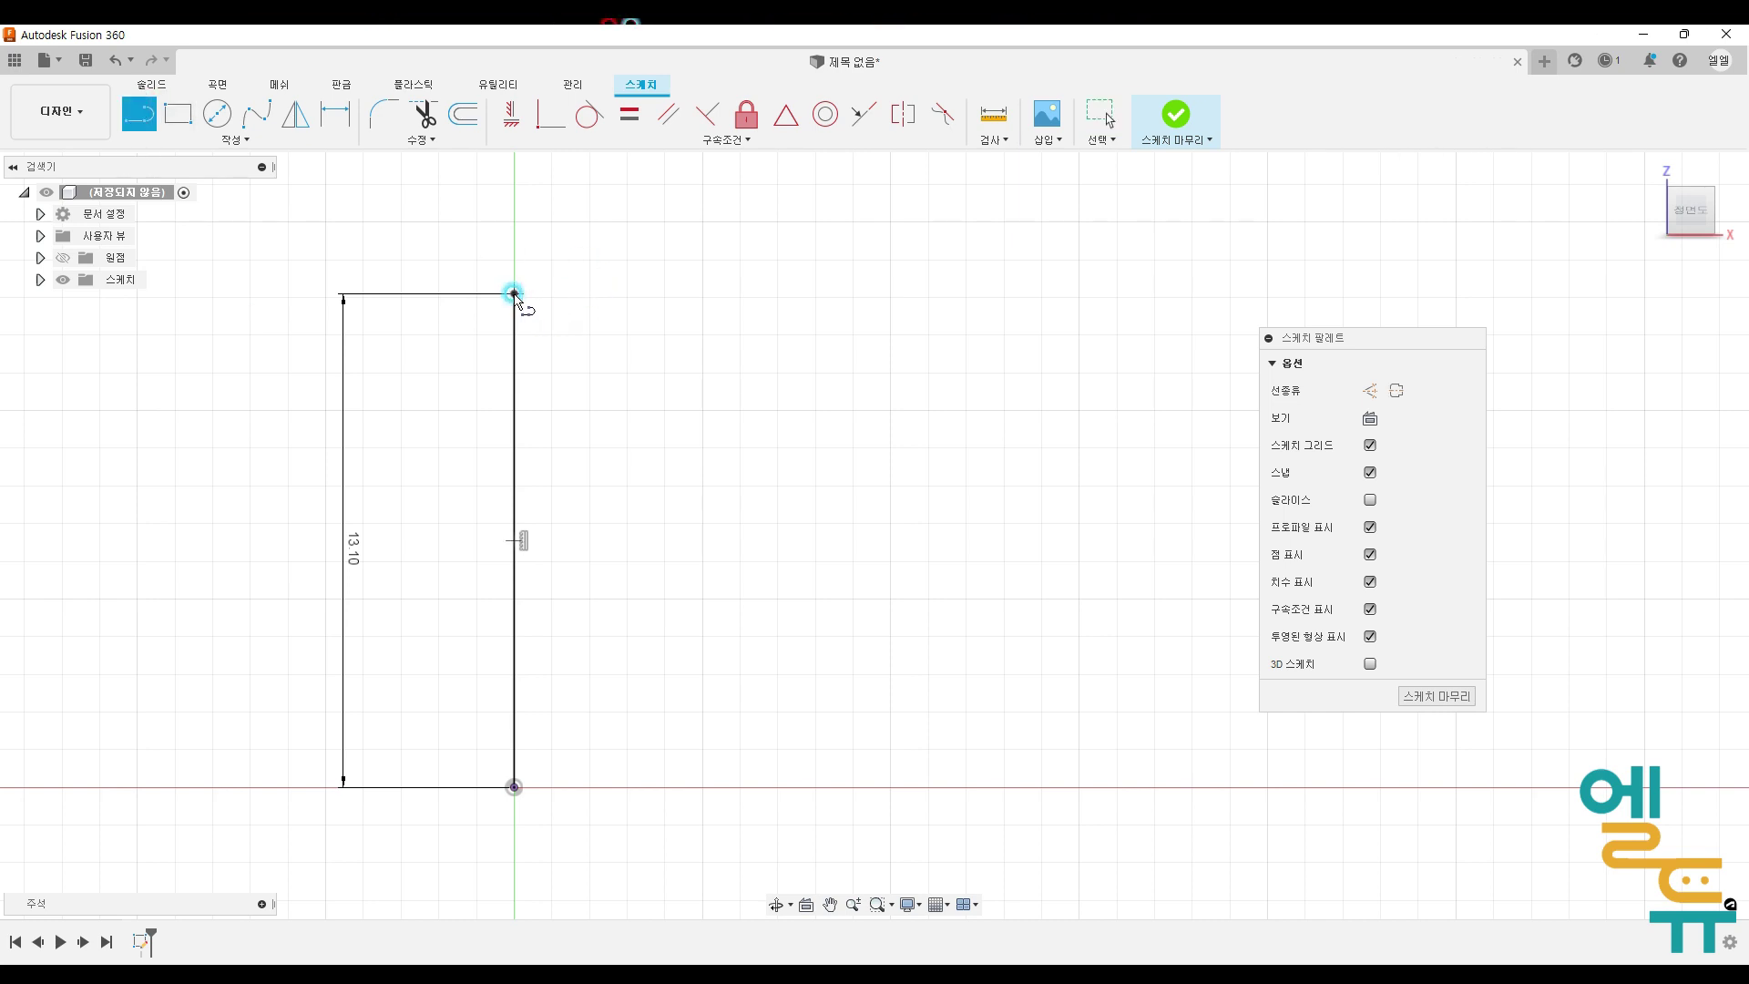
left_click(513, 293)
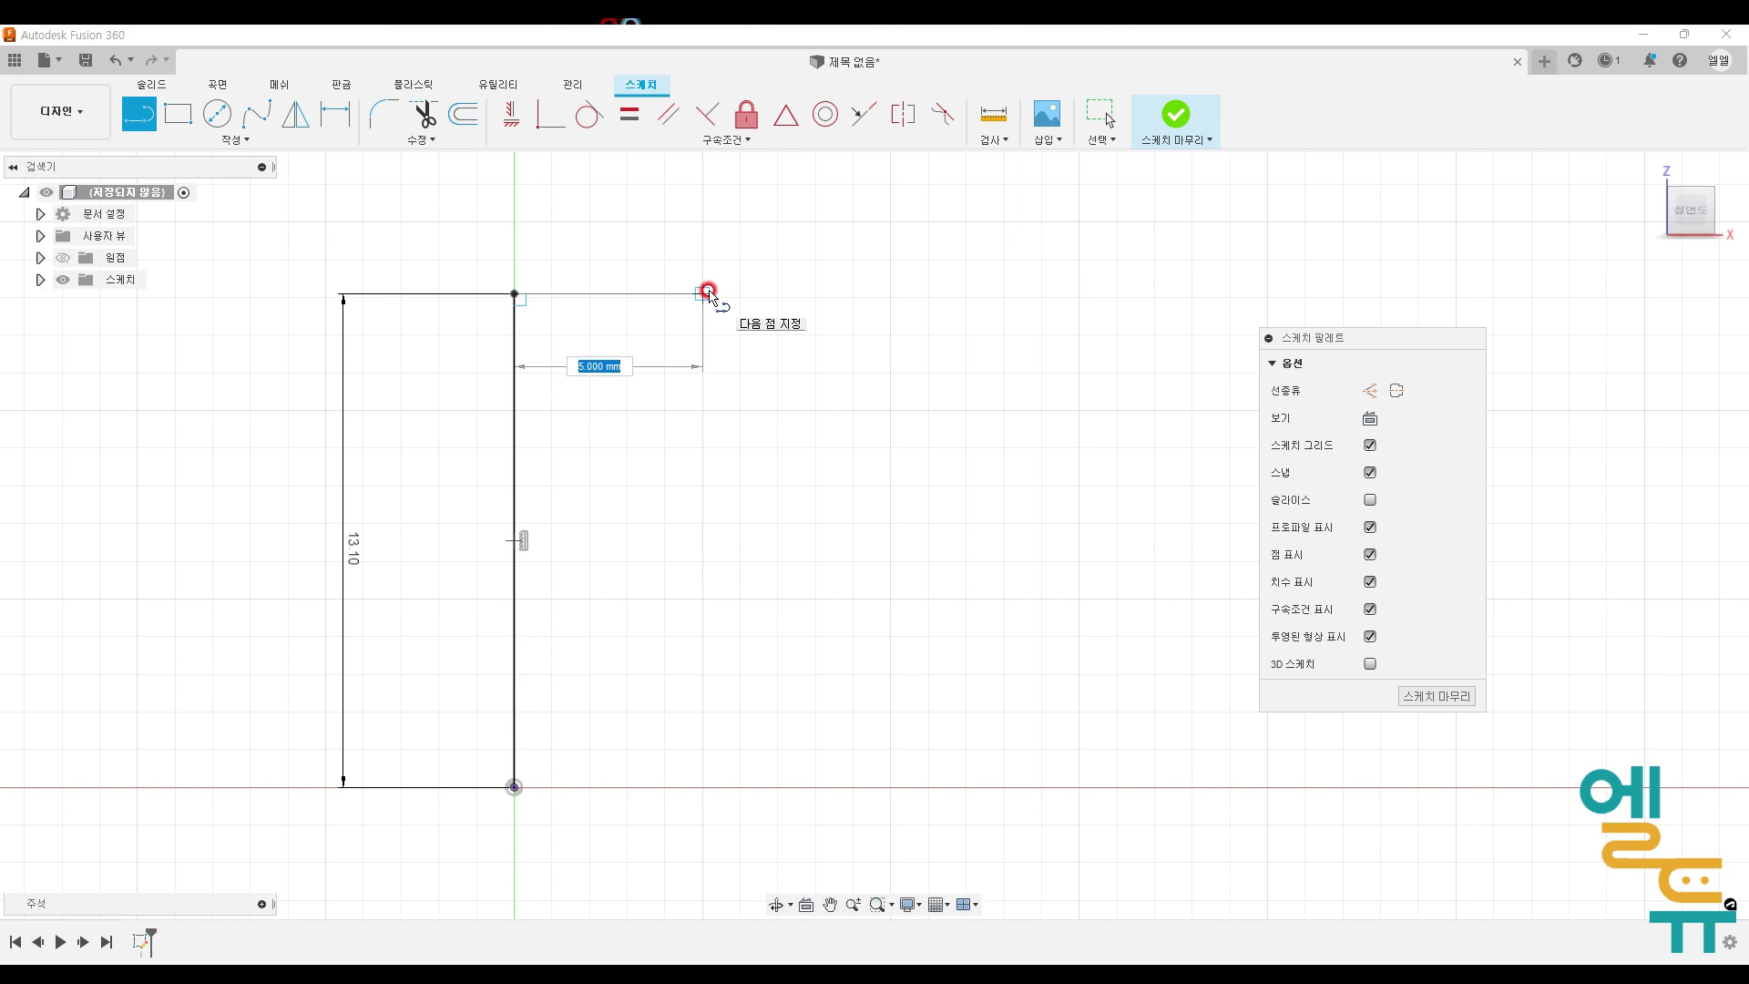
left_click(706, 292)
left_click(624, 399)
left_click(665, 709)
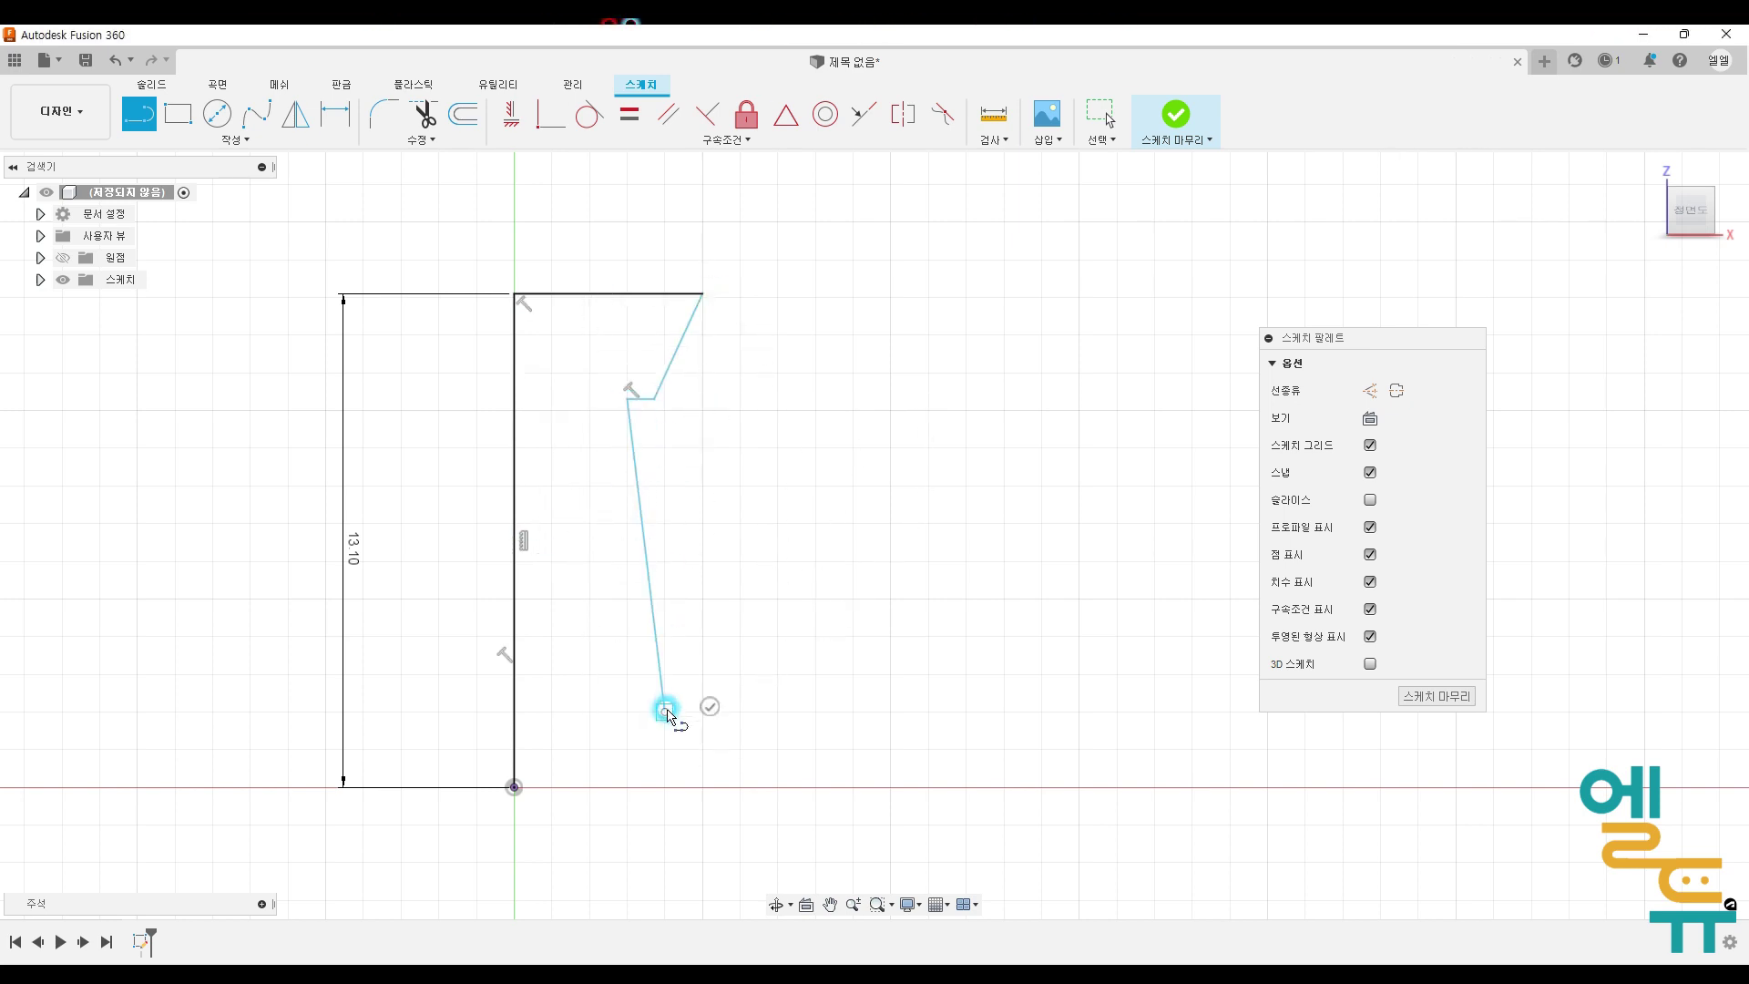
left_click(718, 789)
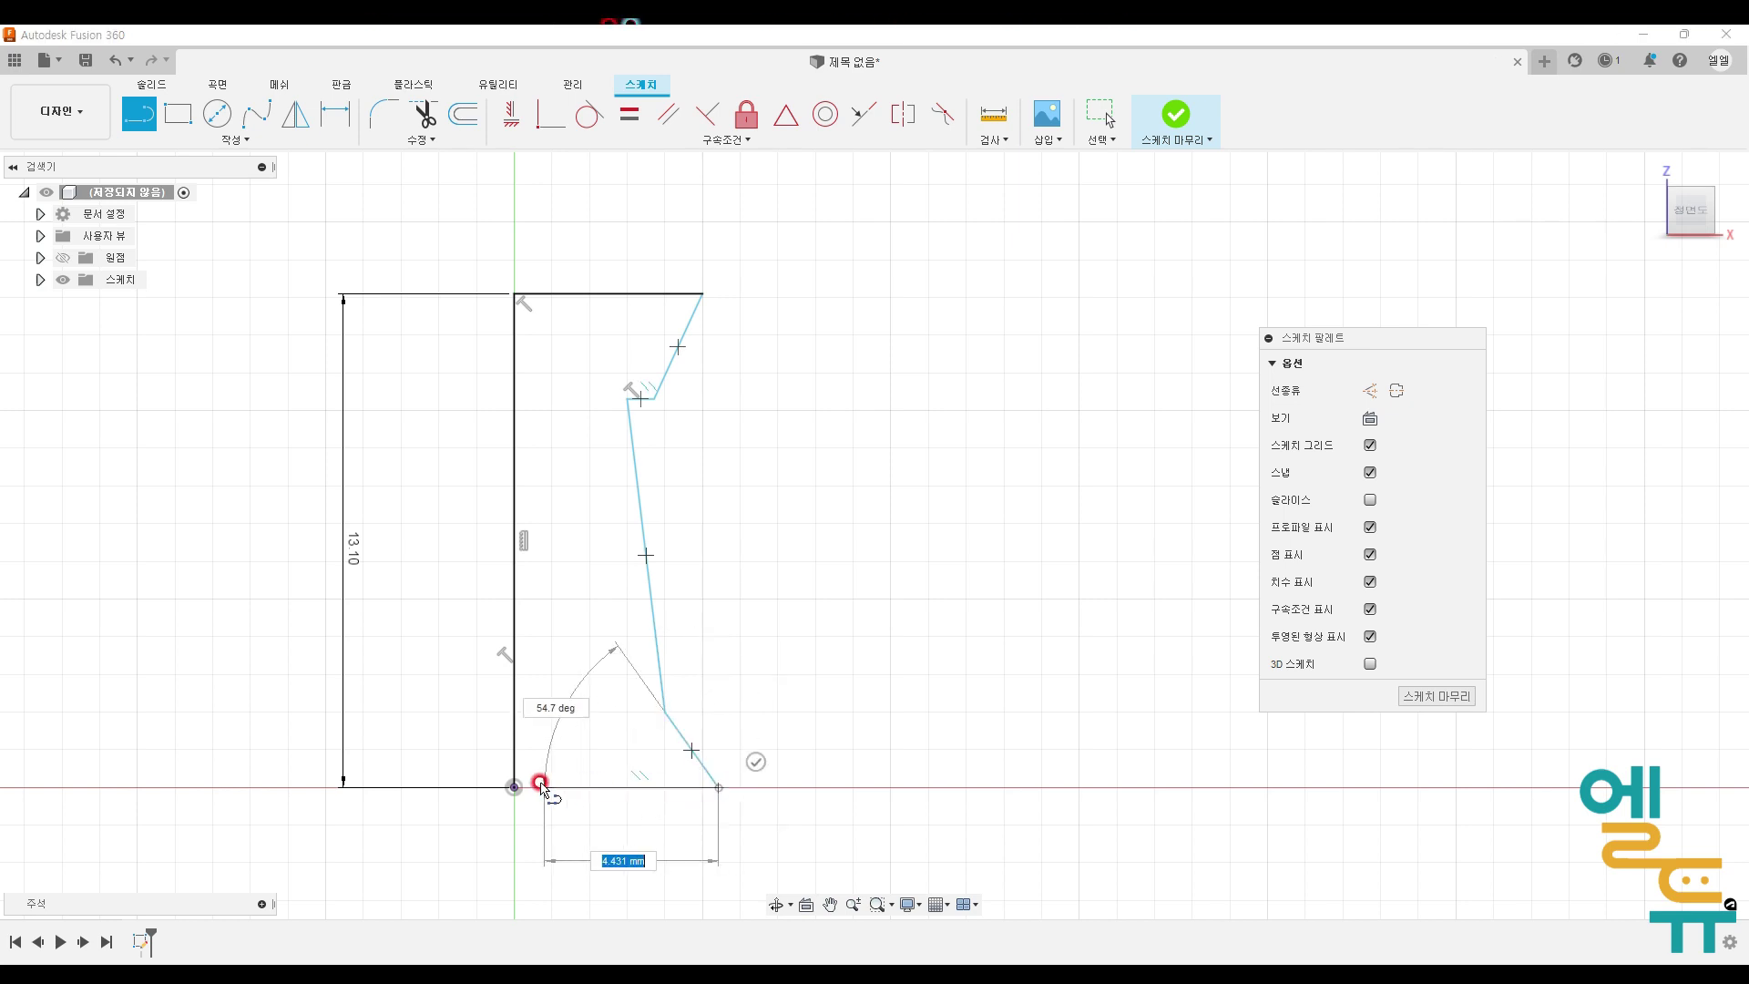
left_click(513, 787)
key("Escape")
middle_click_drag(858, 604, 802, 598)
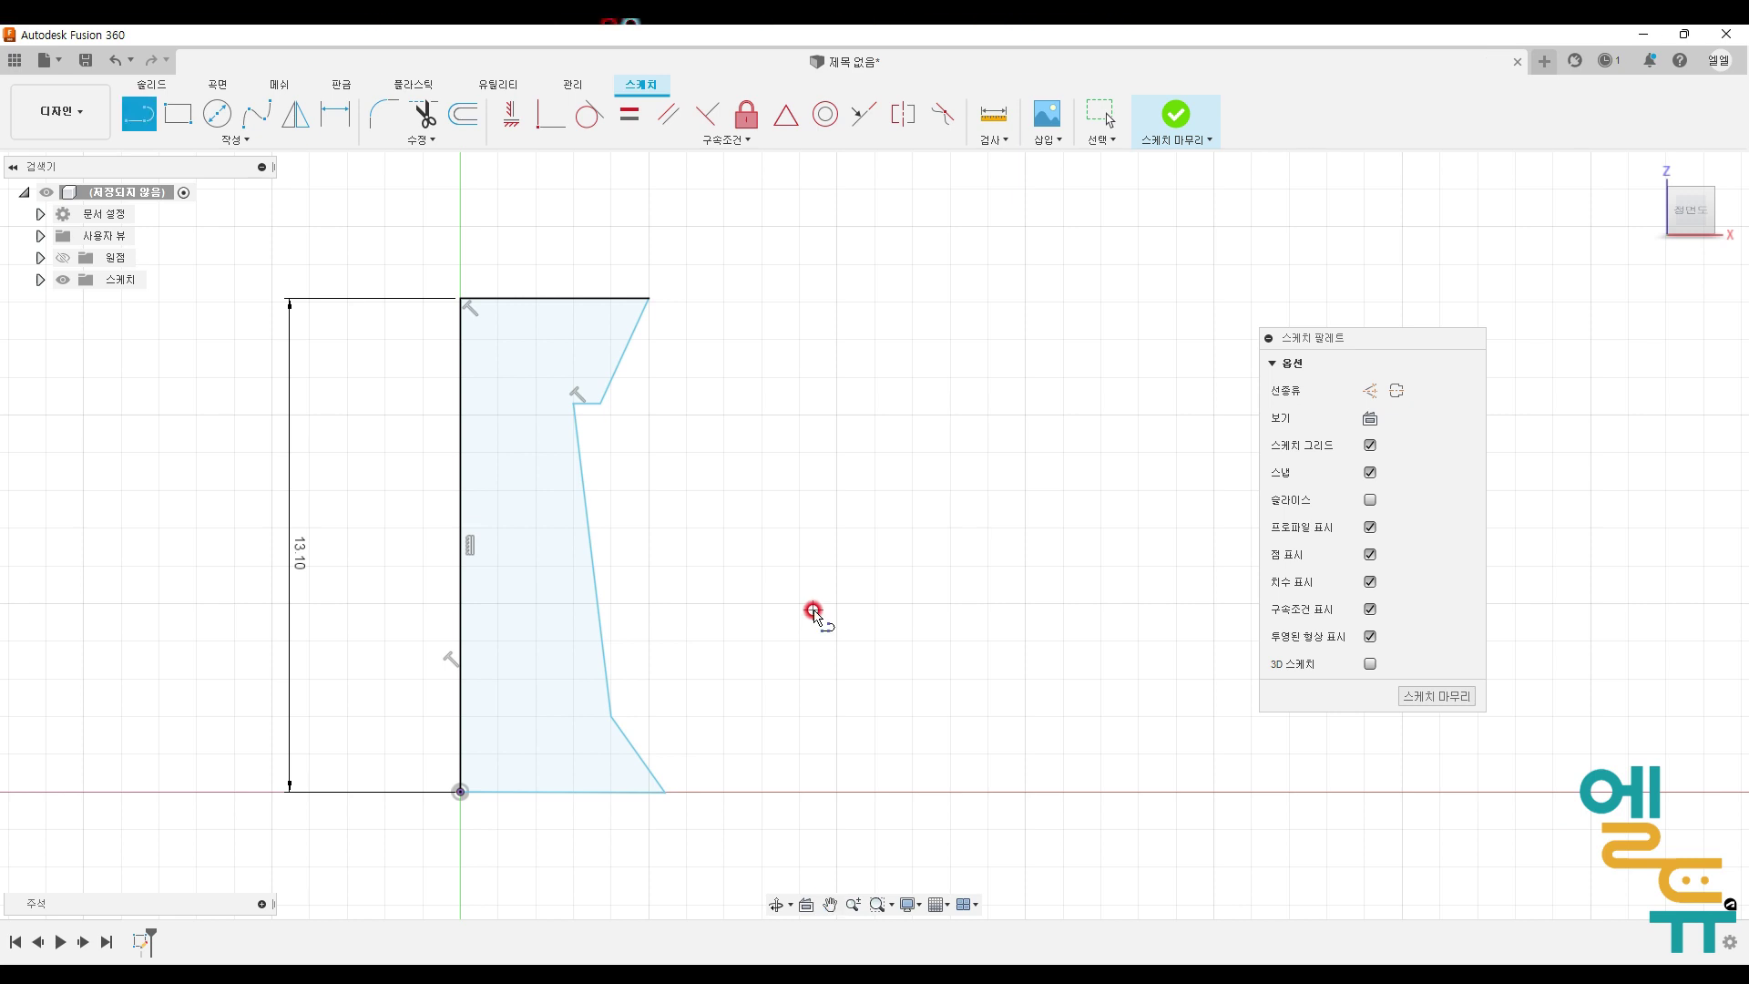
key("Escape")
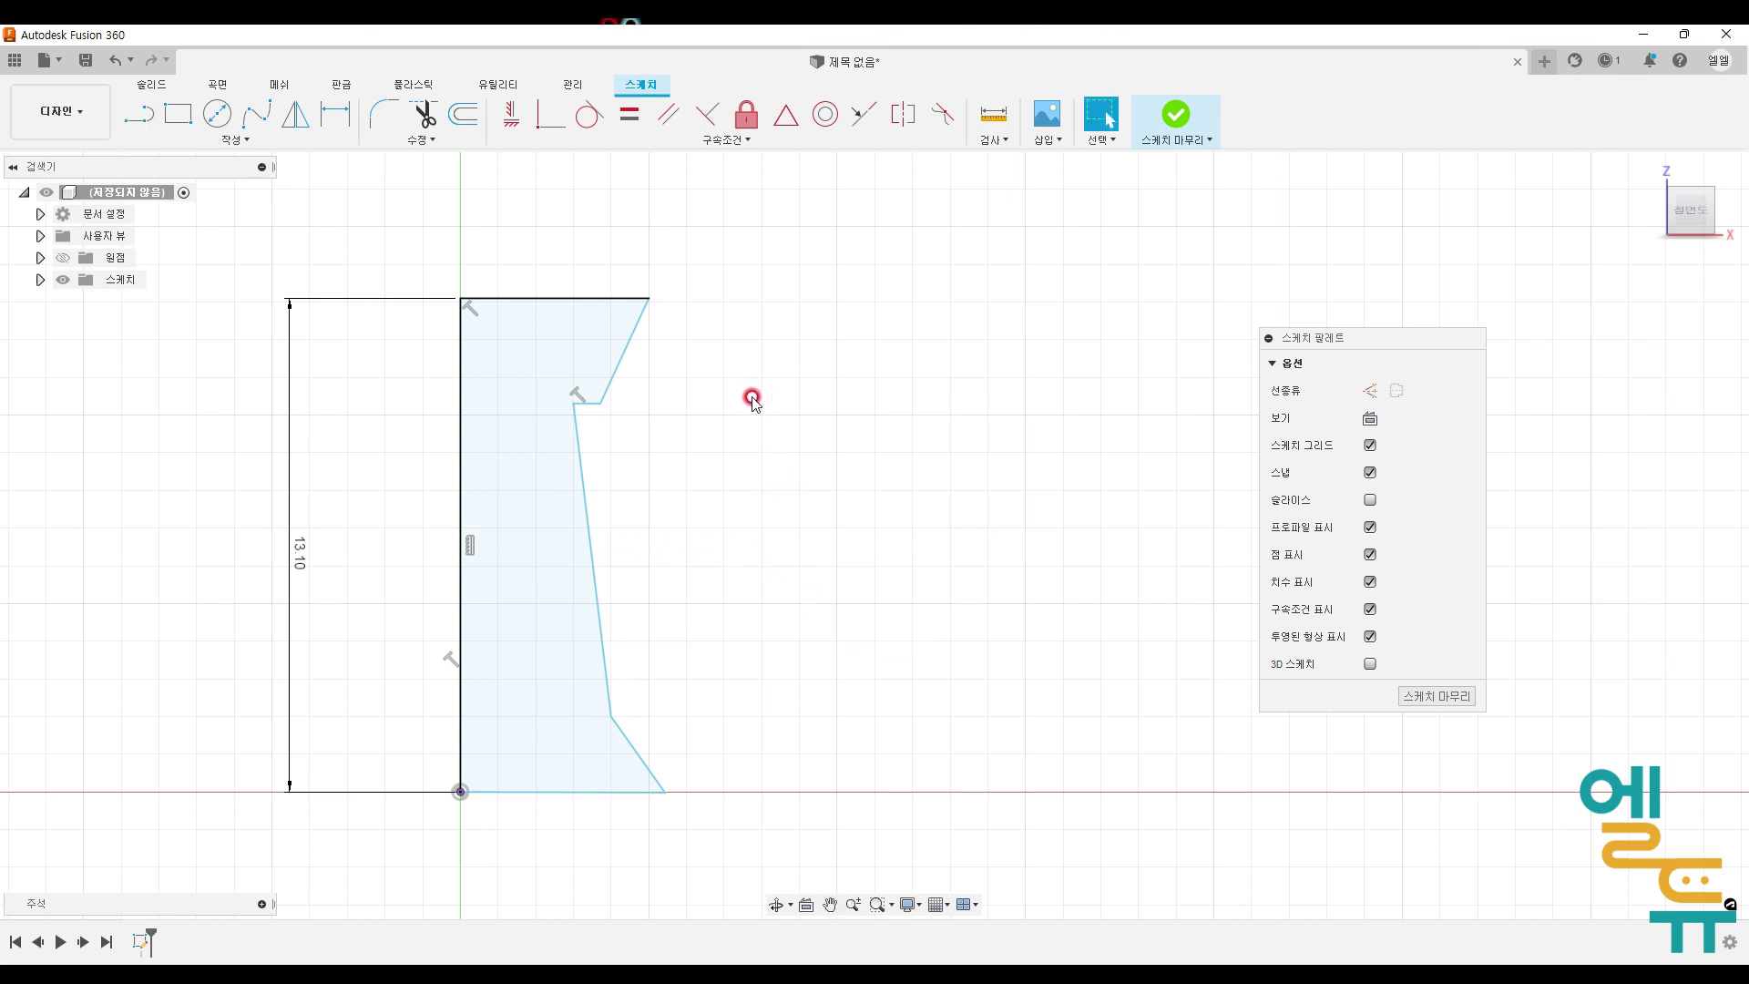
Step: Convert the slanted lines at the profile's head and base into construction lines
left_click(642, 341)
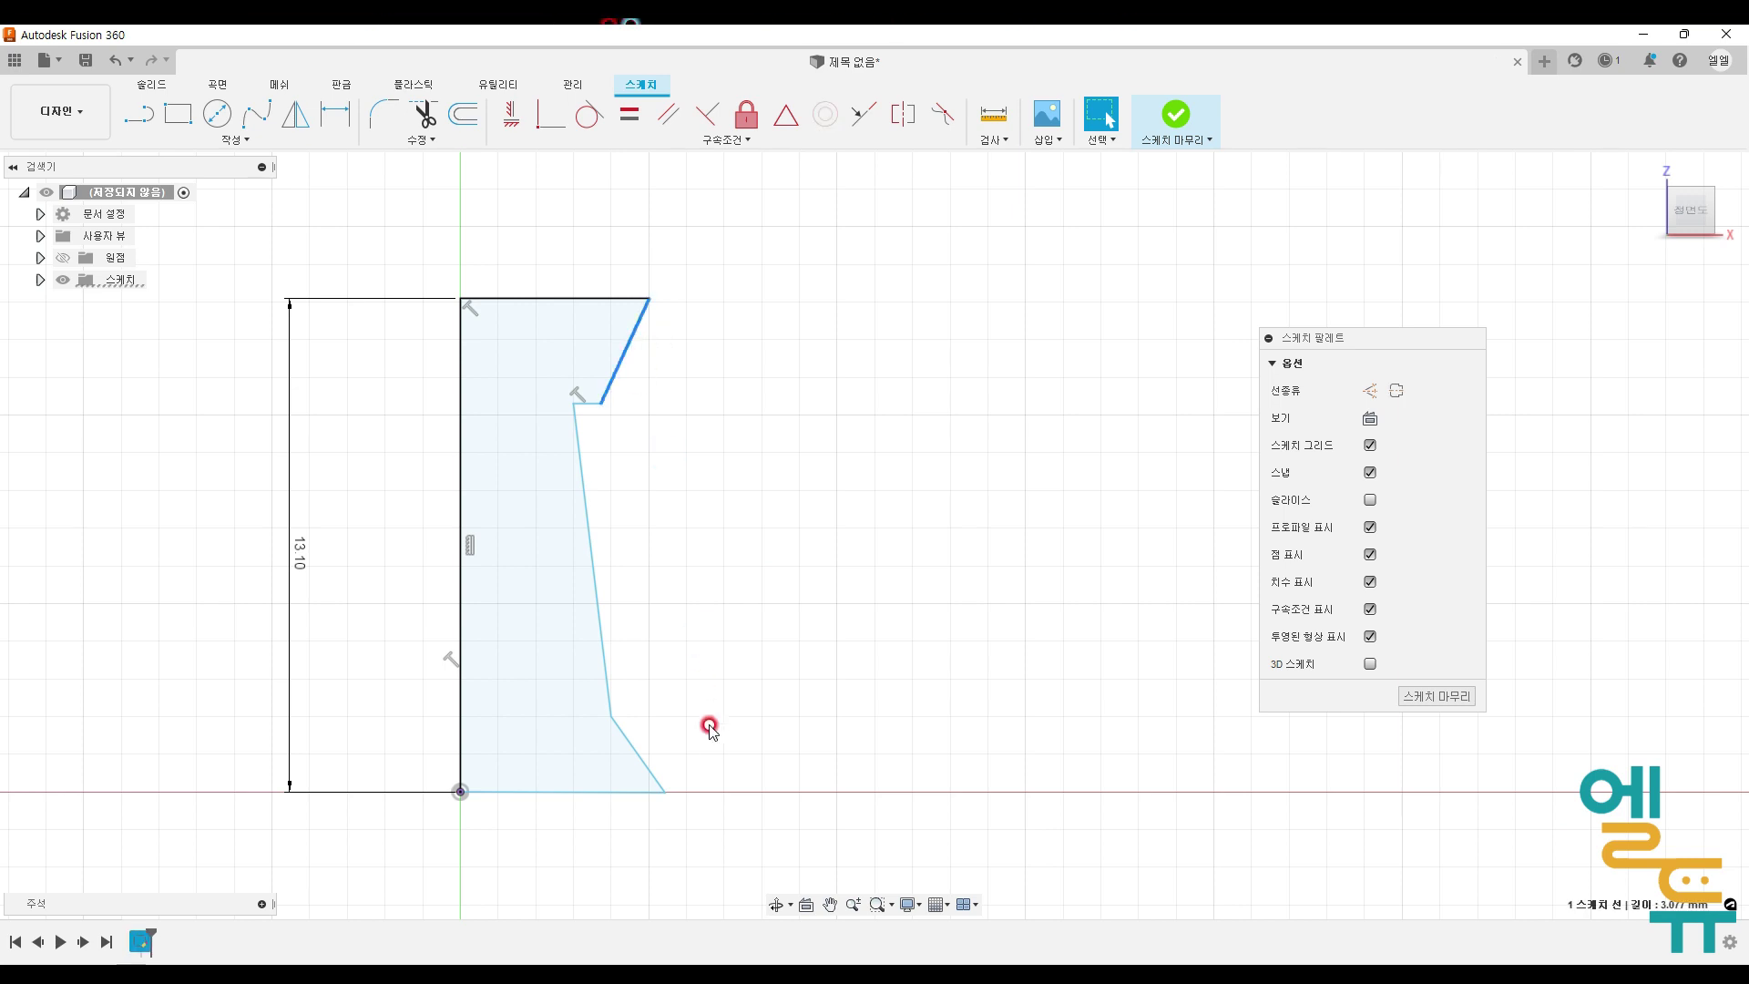
left_click(645, 764, "shift")
right_click(670, 699)
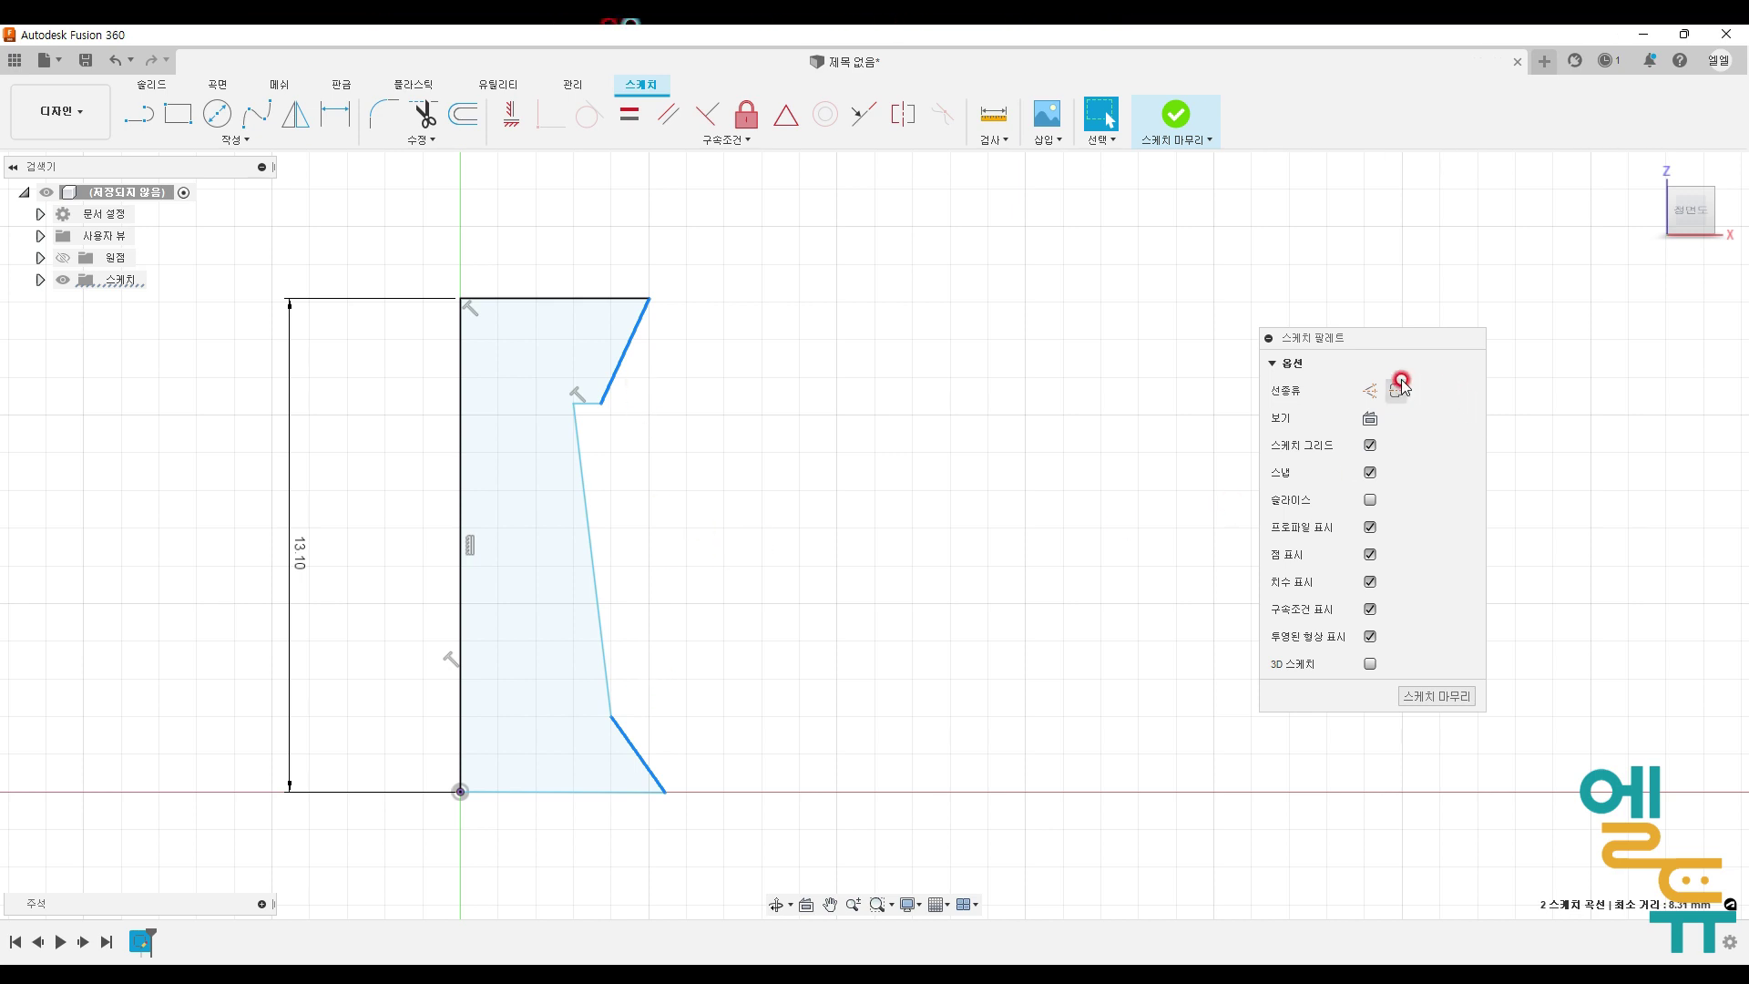
left_click(1370, 390)
left_click(931, 847)
Step: Draw an outward-bulging three-point arc between the endpoints of the head's slanted construction line
left_click(216, 114)
left_click(232, 140)
mouse_move(151, 220)
left_click(272, 228)
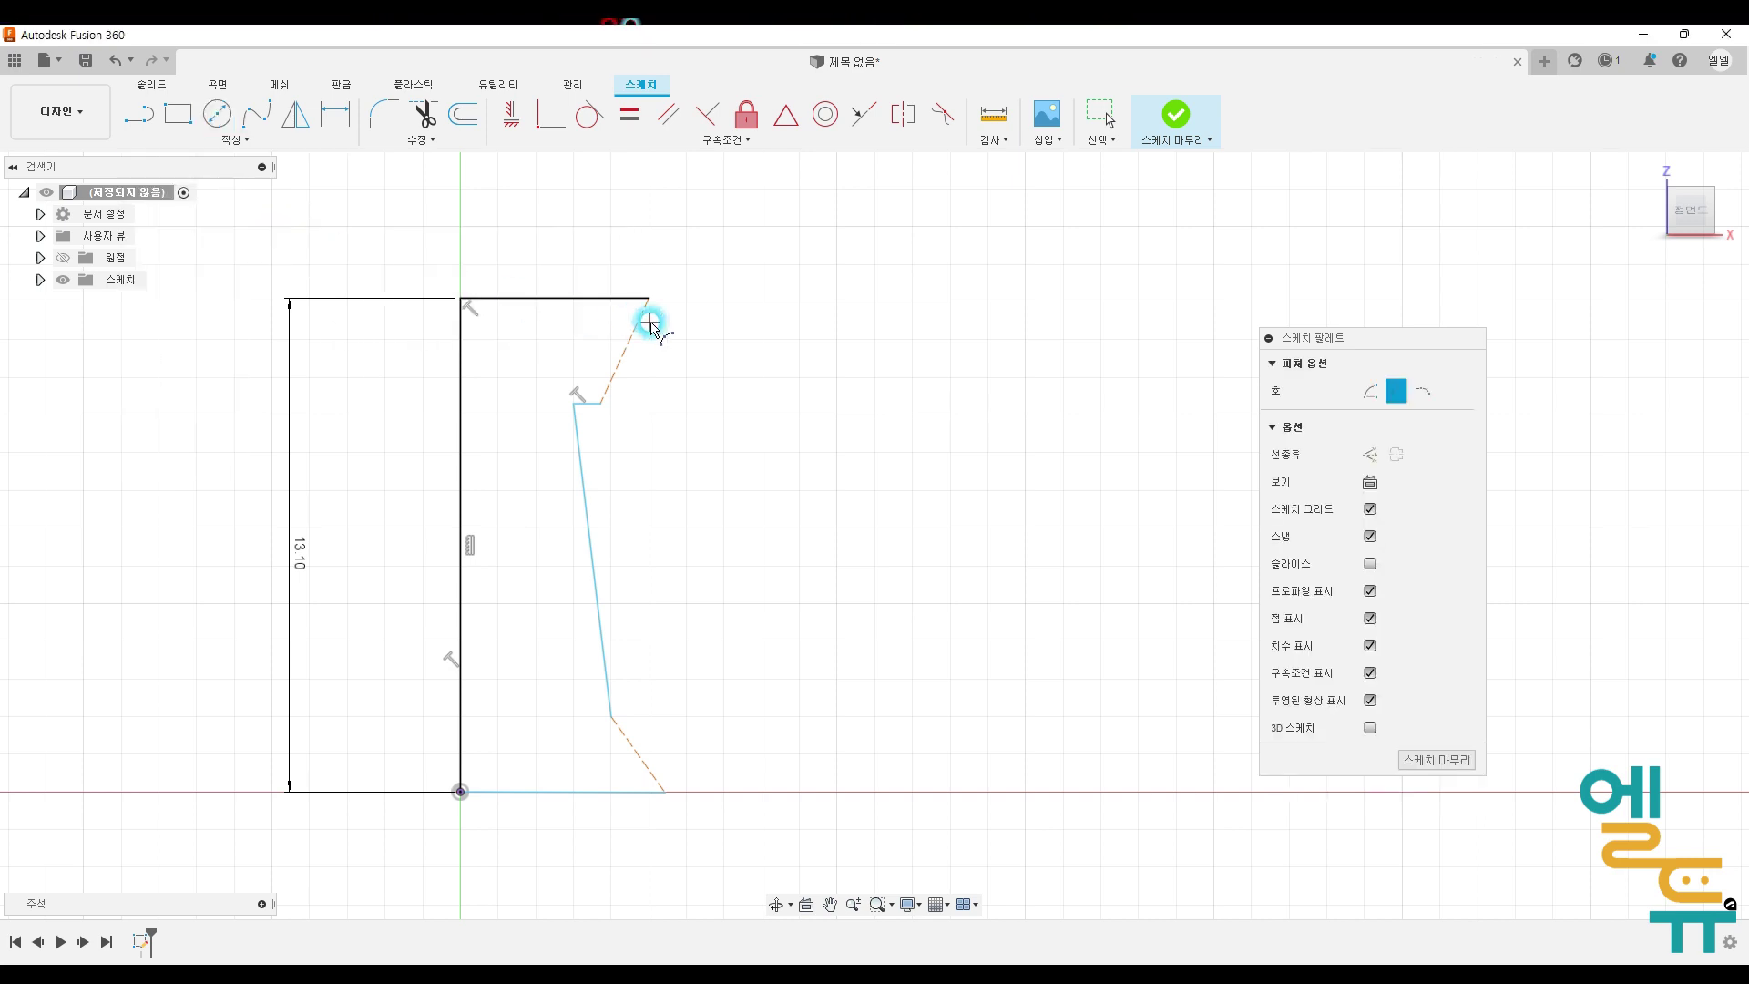
left_click(649, 298)
left_click(599, 403)
left_click(639, 373)
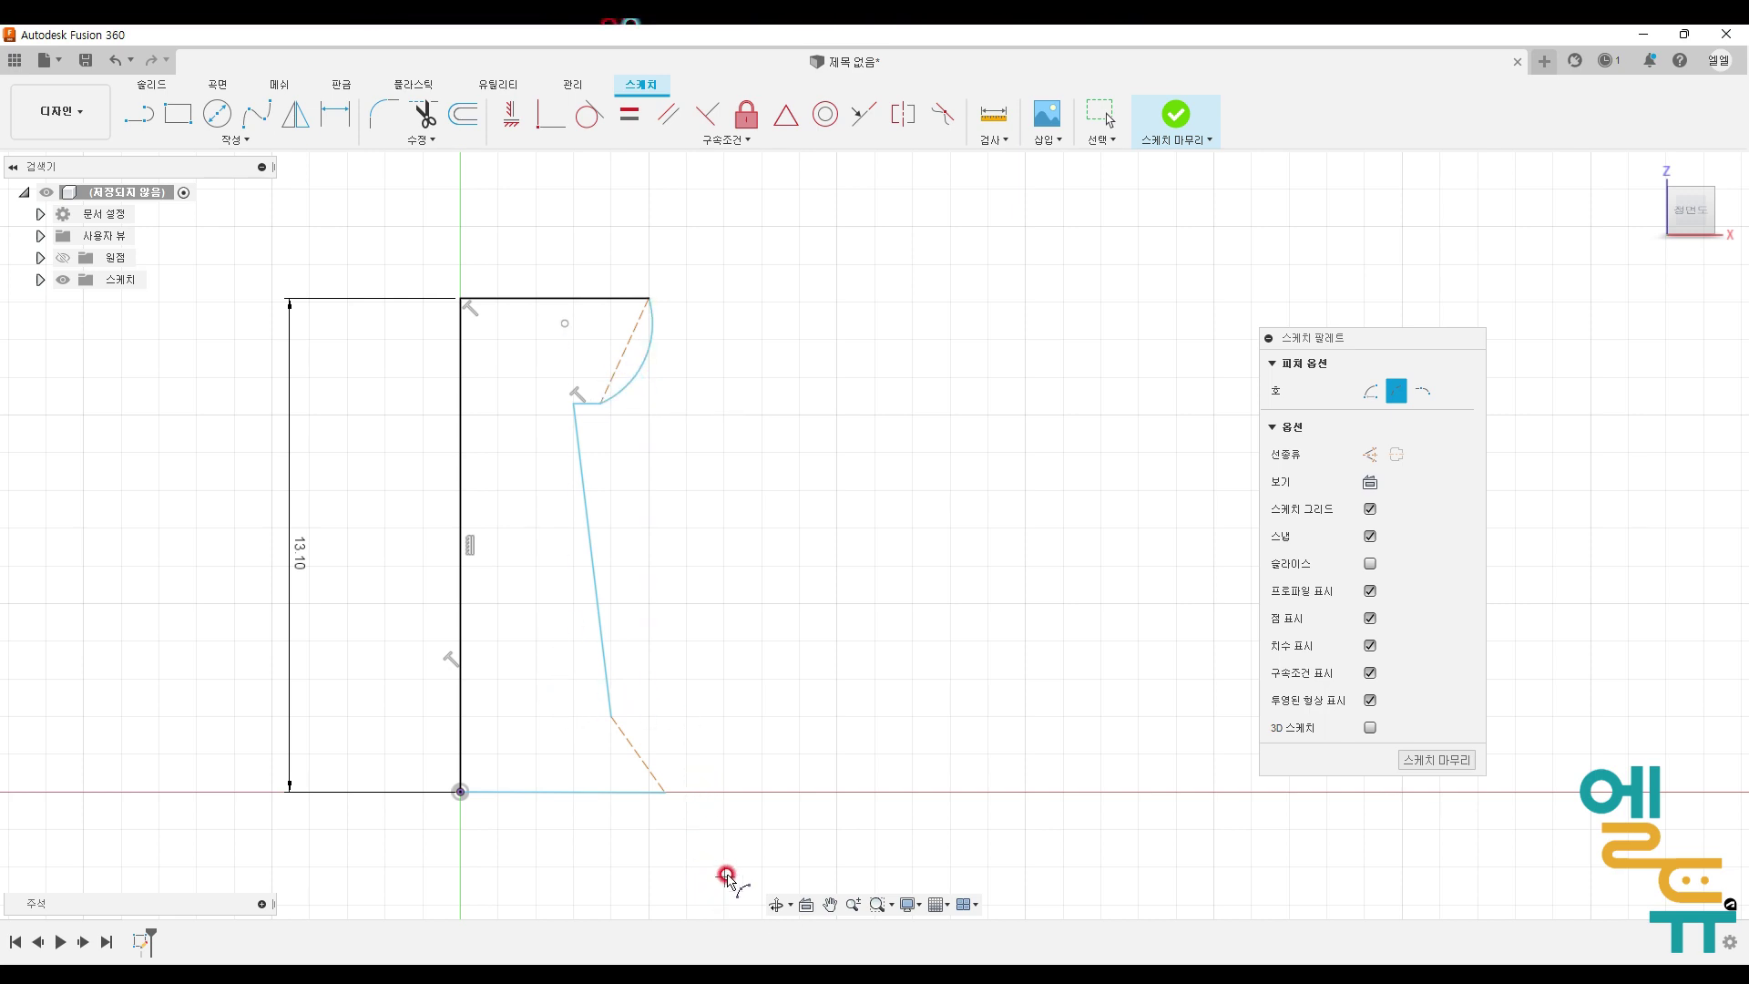
Step: Draw an outward-bulging three-point arc between the endpoints of the base's slanted construction line
left_click(664, 791)
left_click(610, 715)
left_click(648, 735)
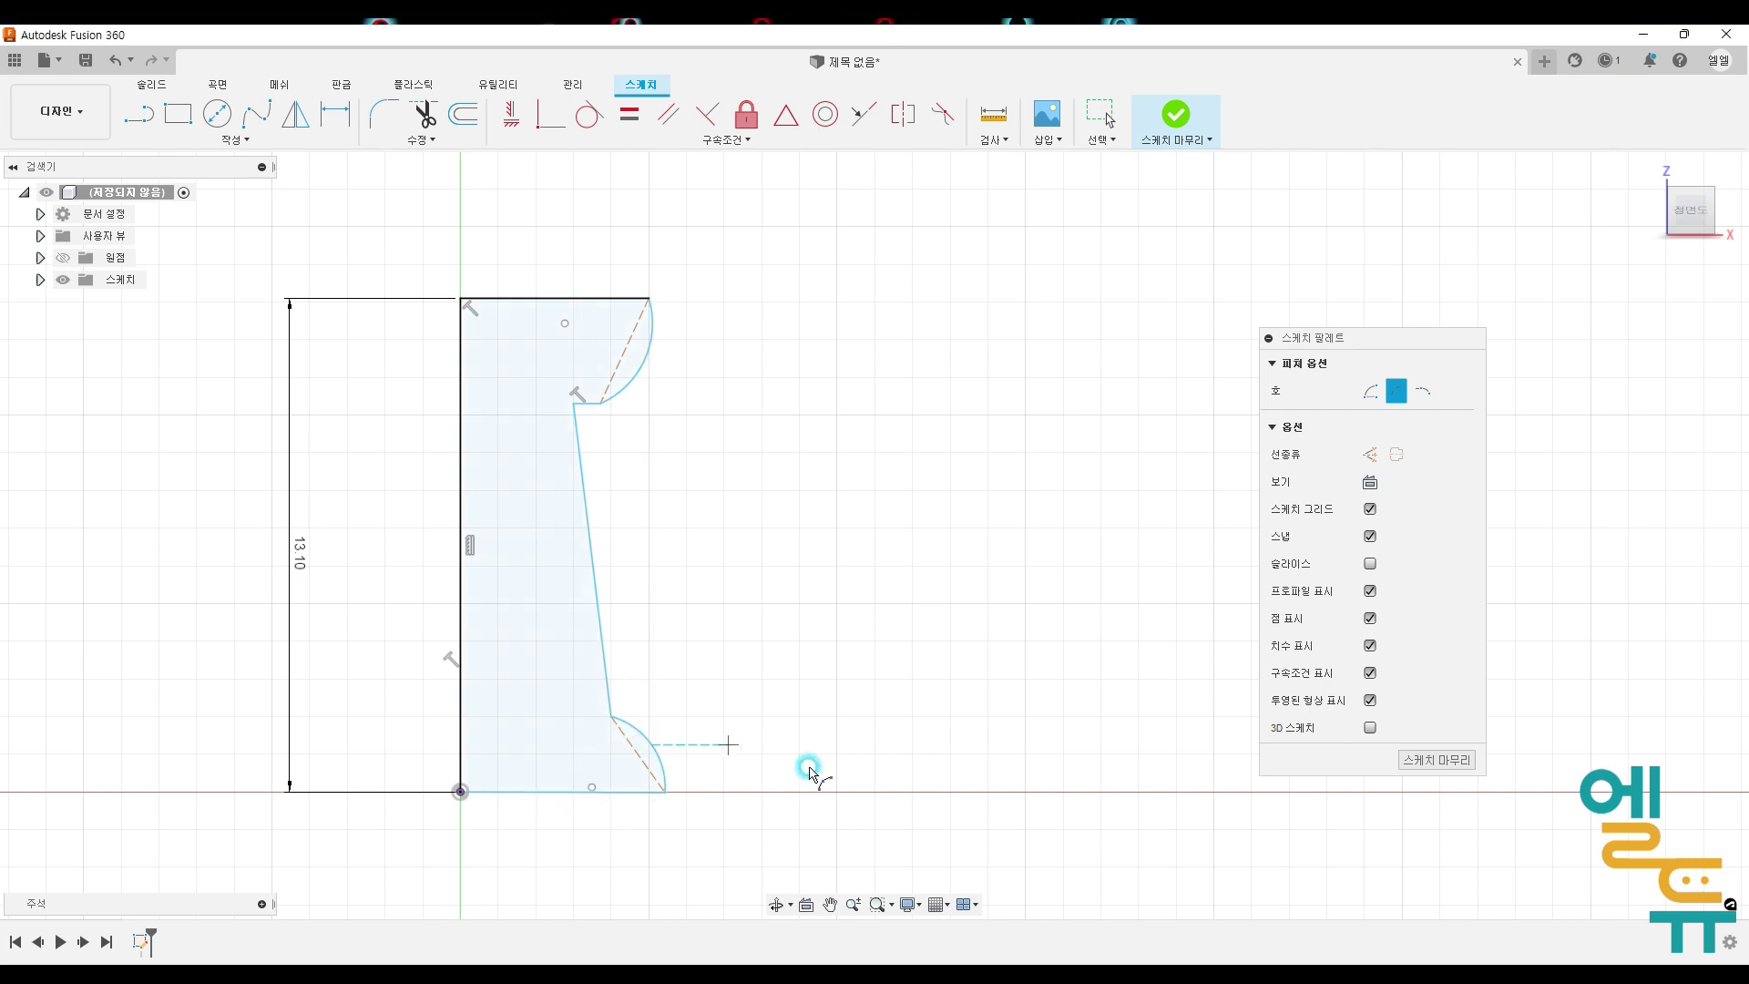
middle_click_drag(831, 722, 859, 702)
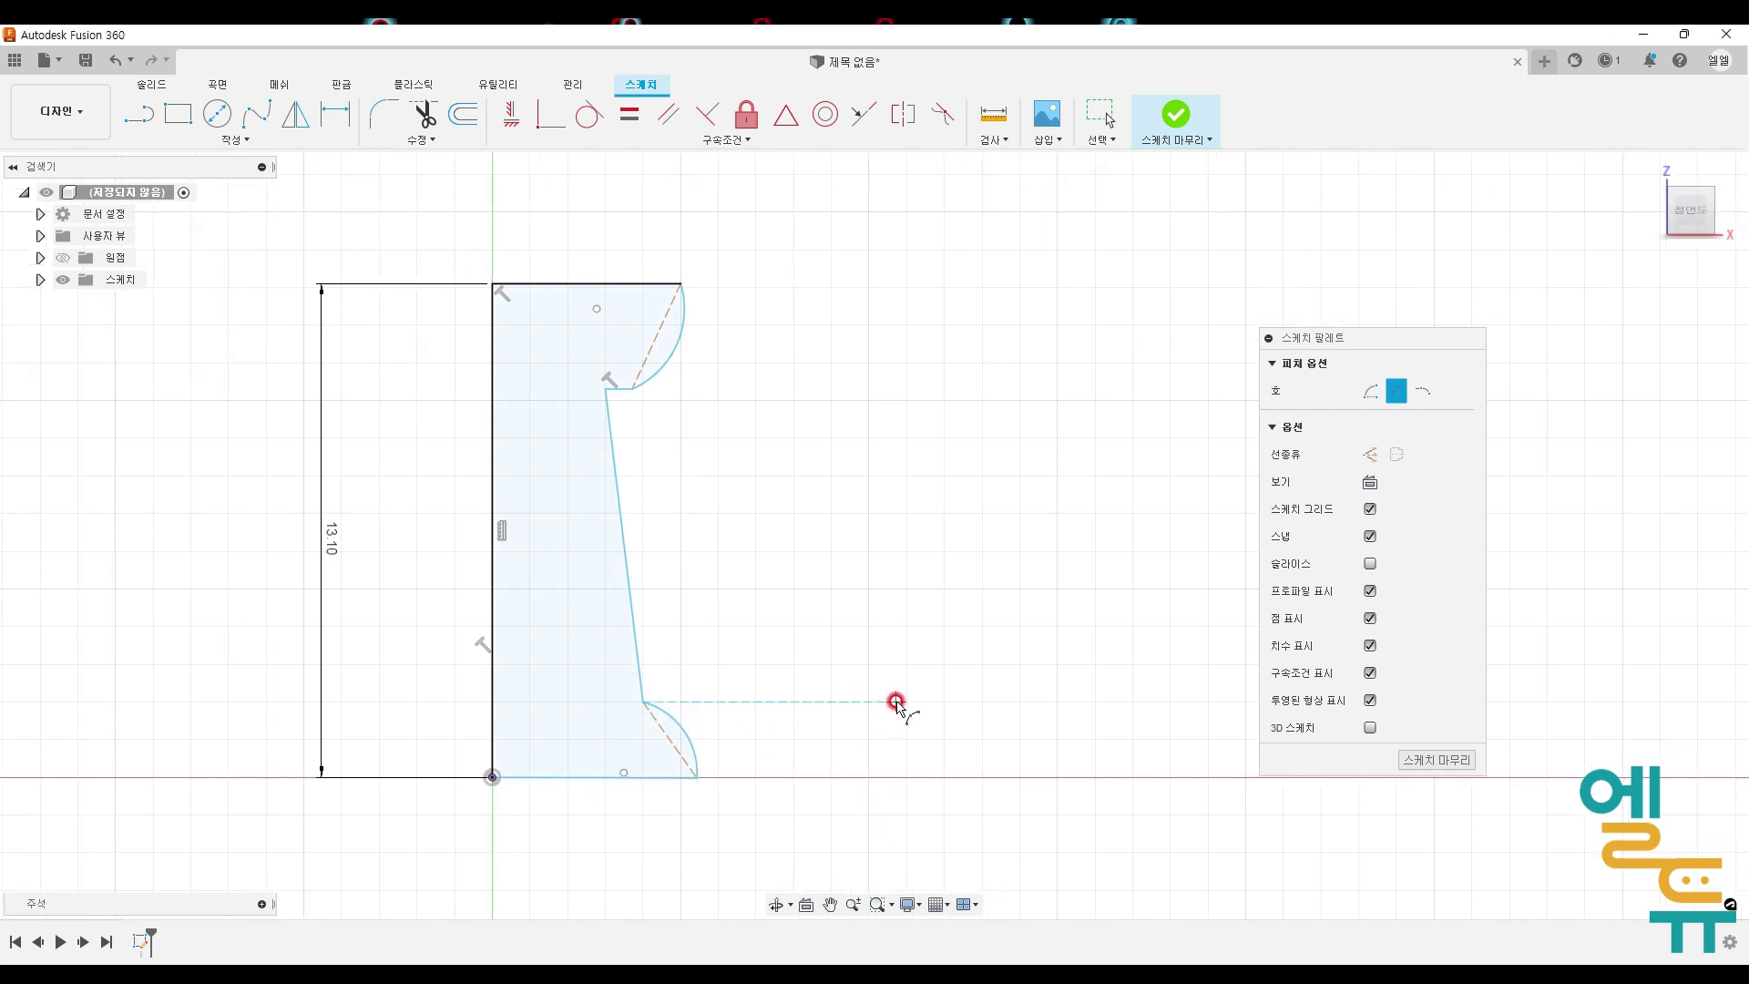
key("Escape")
Step: Bring up the PowerPoint reference drawing to examine the head and base diameter dimensions, and return to the sketch
left_click_drag(0, 97, 935, 115)
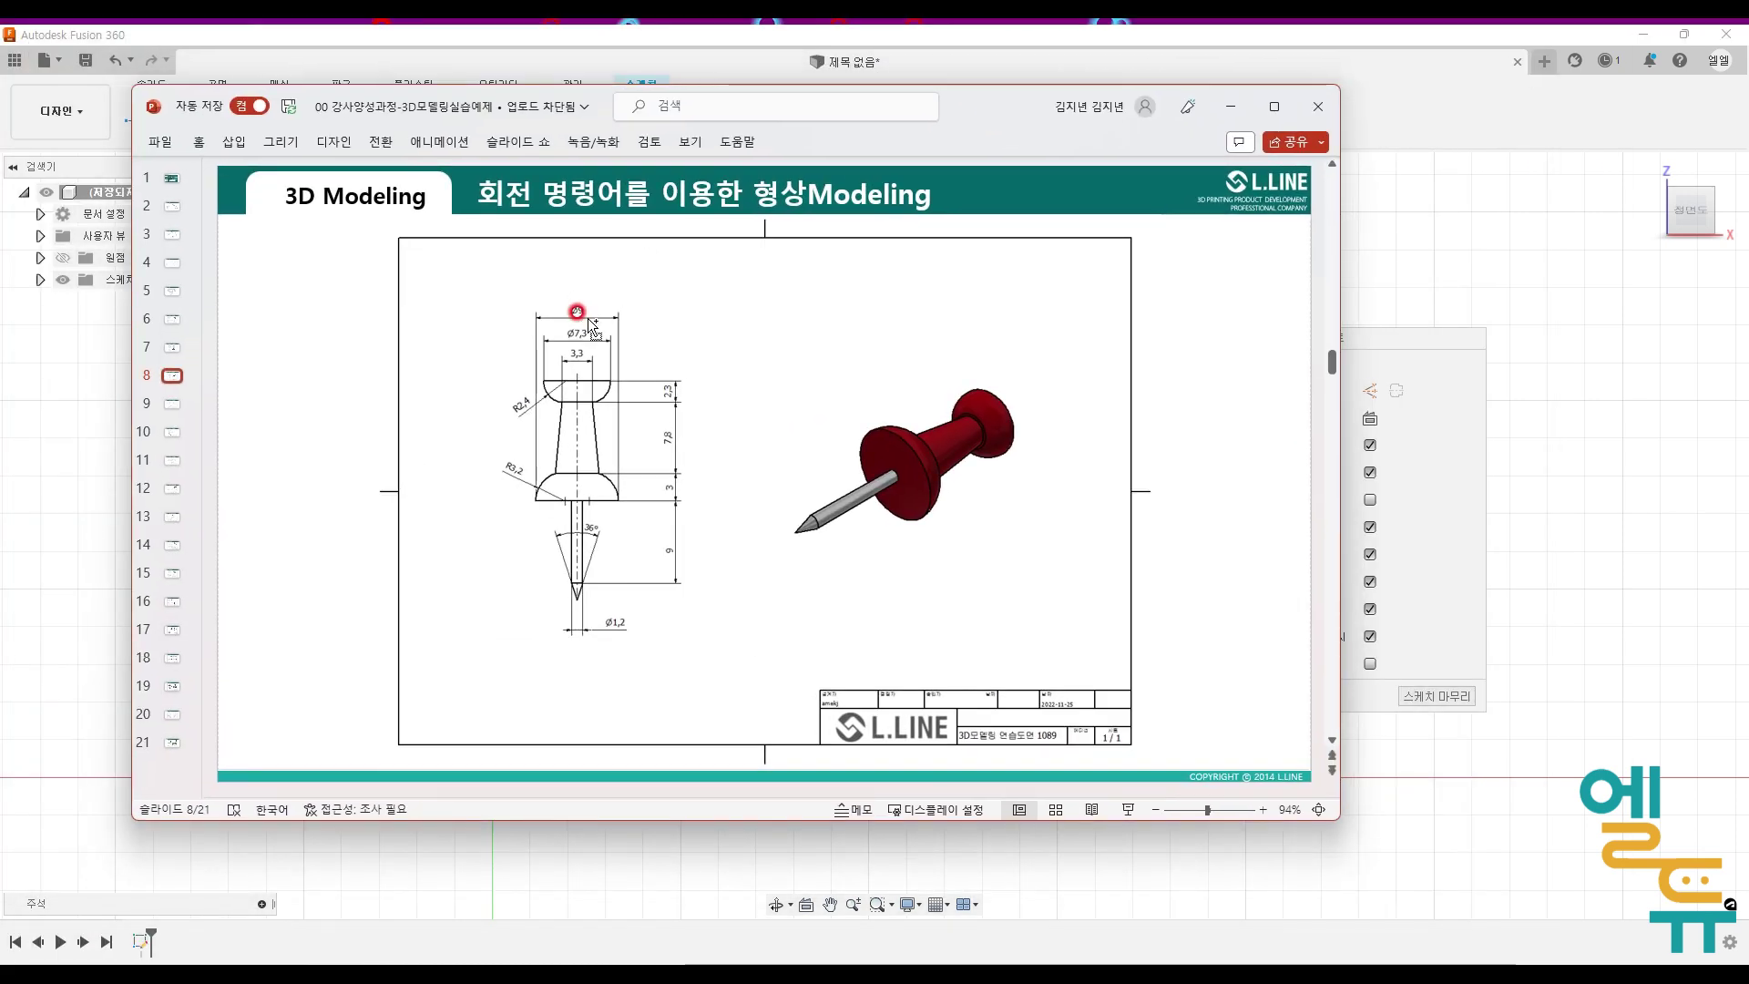
mouse_move(609, 381)
left_mouse_down()
mouse_move(543, 379)
mouse_move(592, 344)
mouse_move(562, 399)
left_mouse_up()
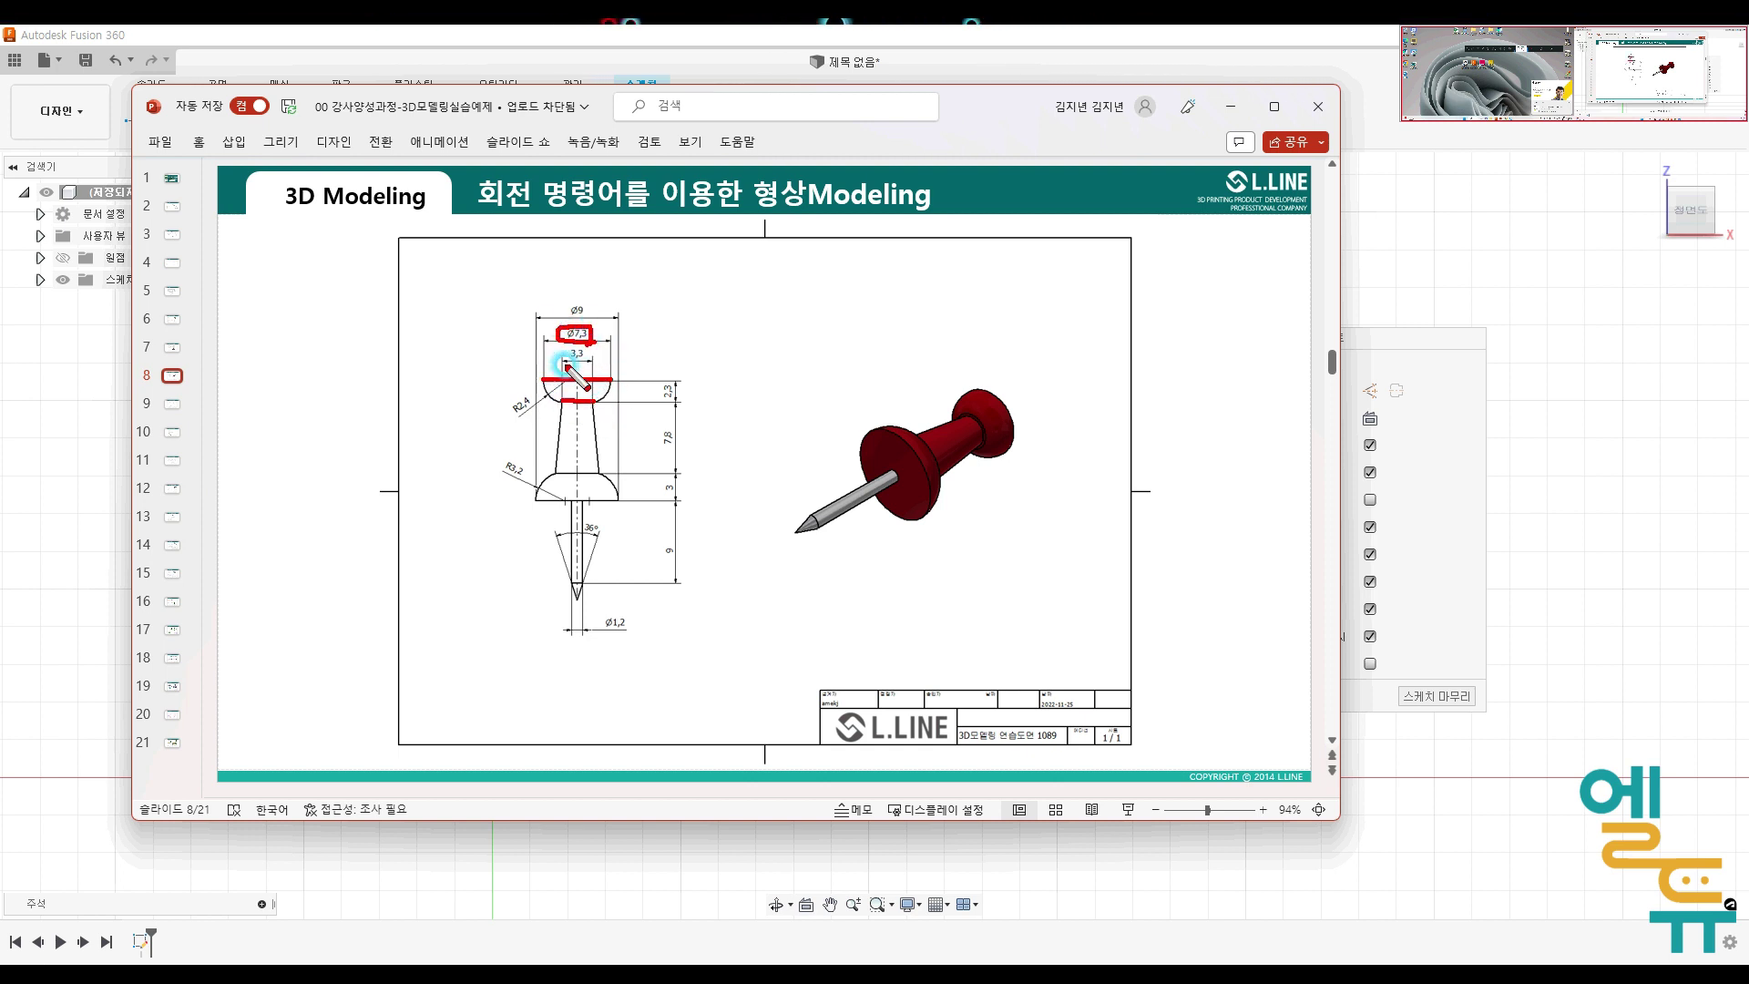
left_click_drag(592, 341, 570, 349)
left_click_drag(617, 501, 535, 500)
left_click_drag(583, 301, 577, 319)
key("Escape")
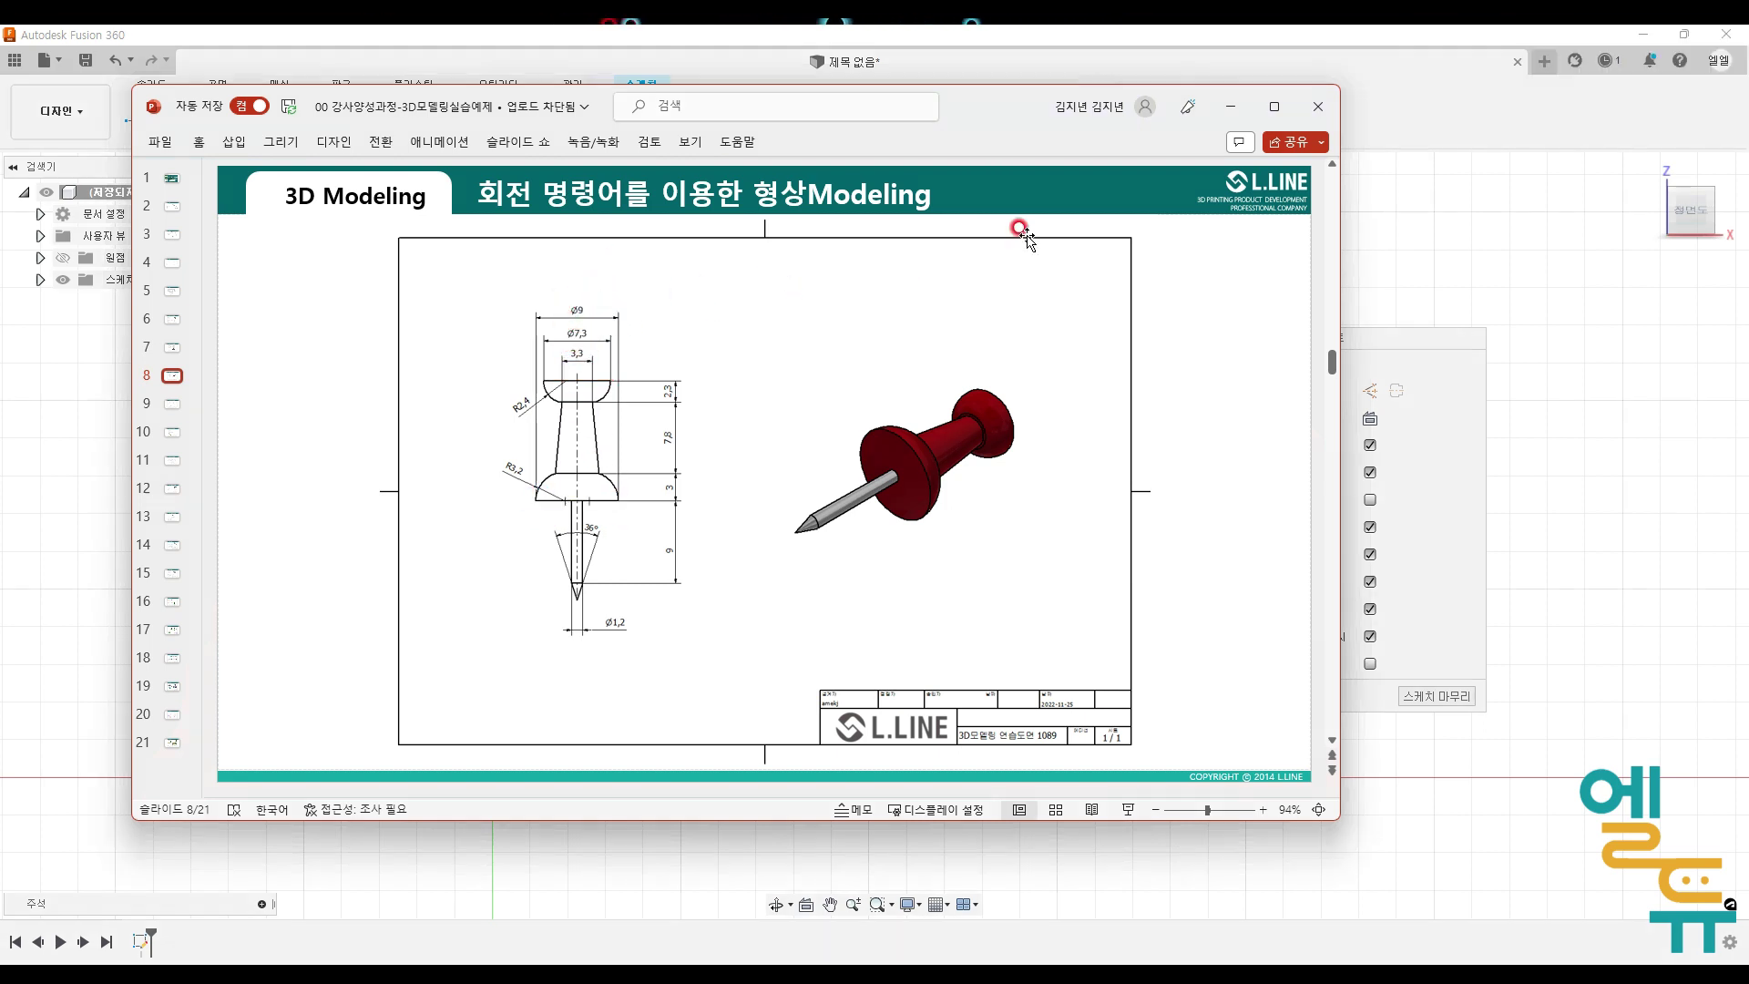
left_click_drag(982, 110, 0, 310)
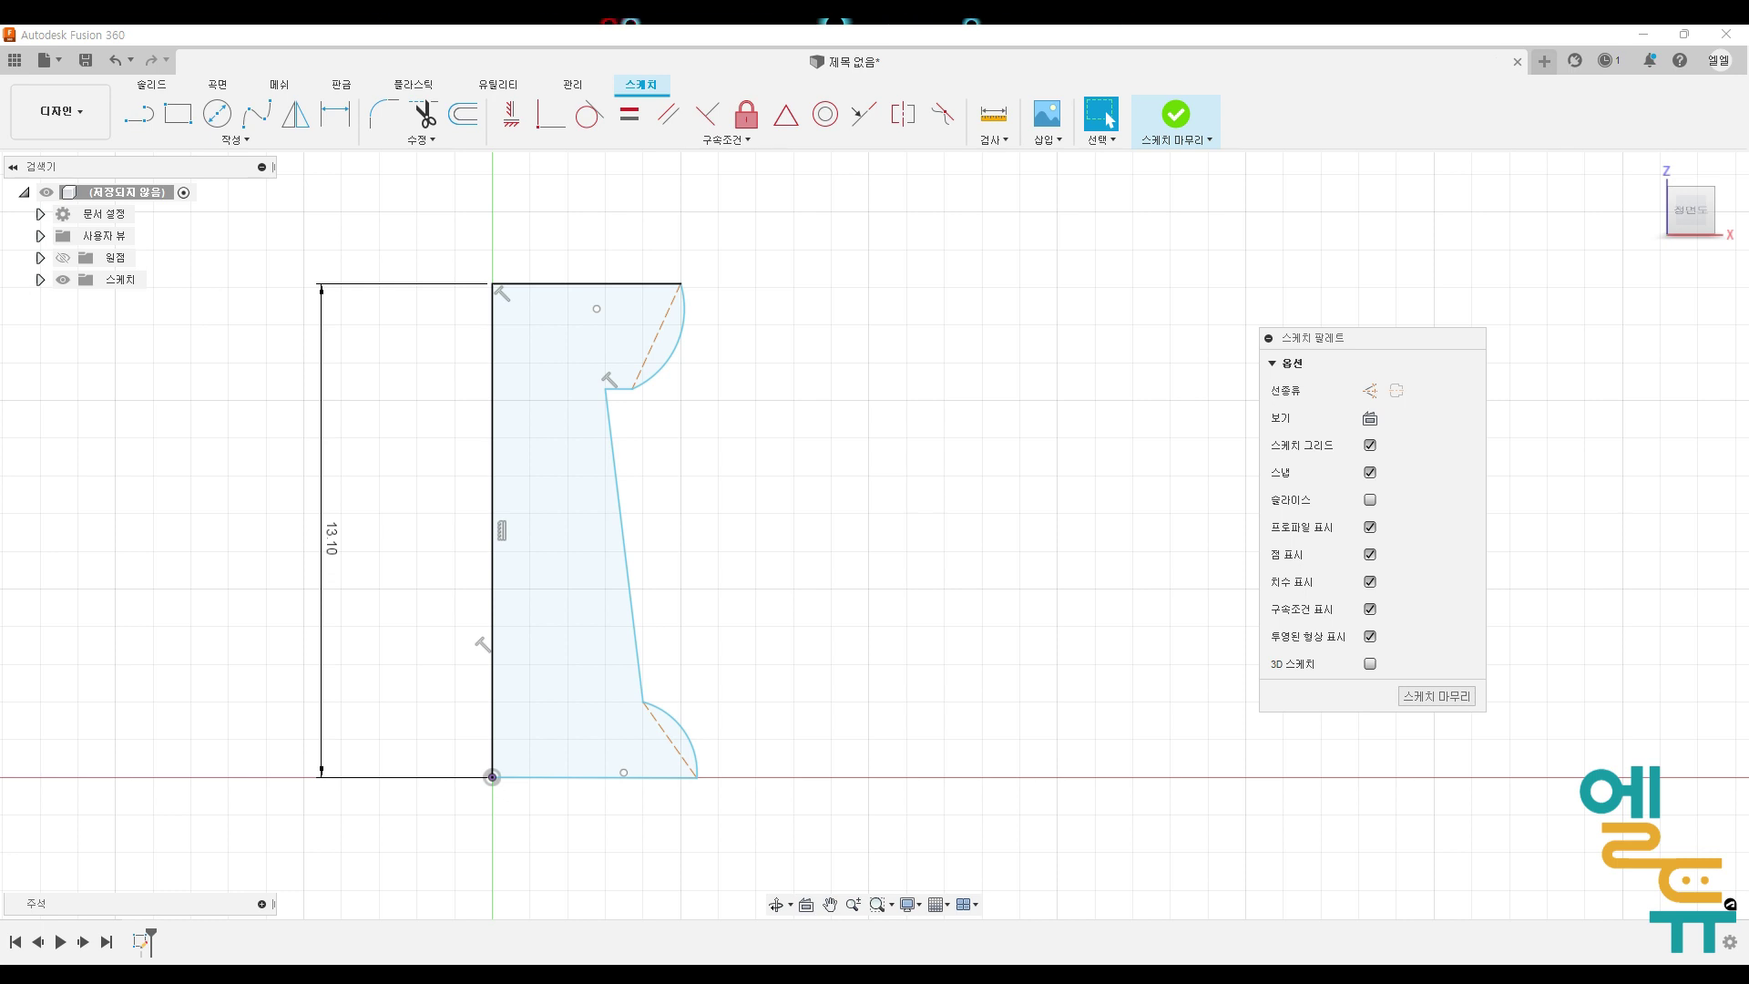
Step: Try to dimension the length of the profile's top horizontal edge
middle_click_drag(846, 313, 848, 355)
left_click(875, 394)
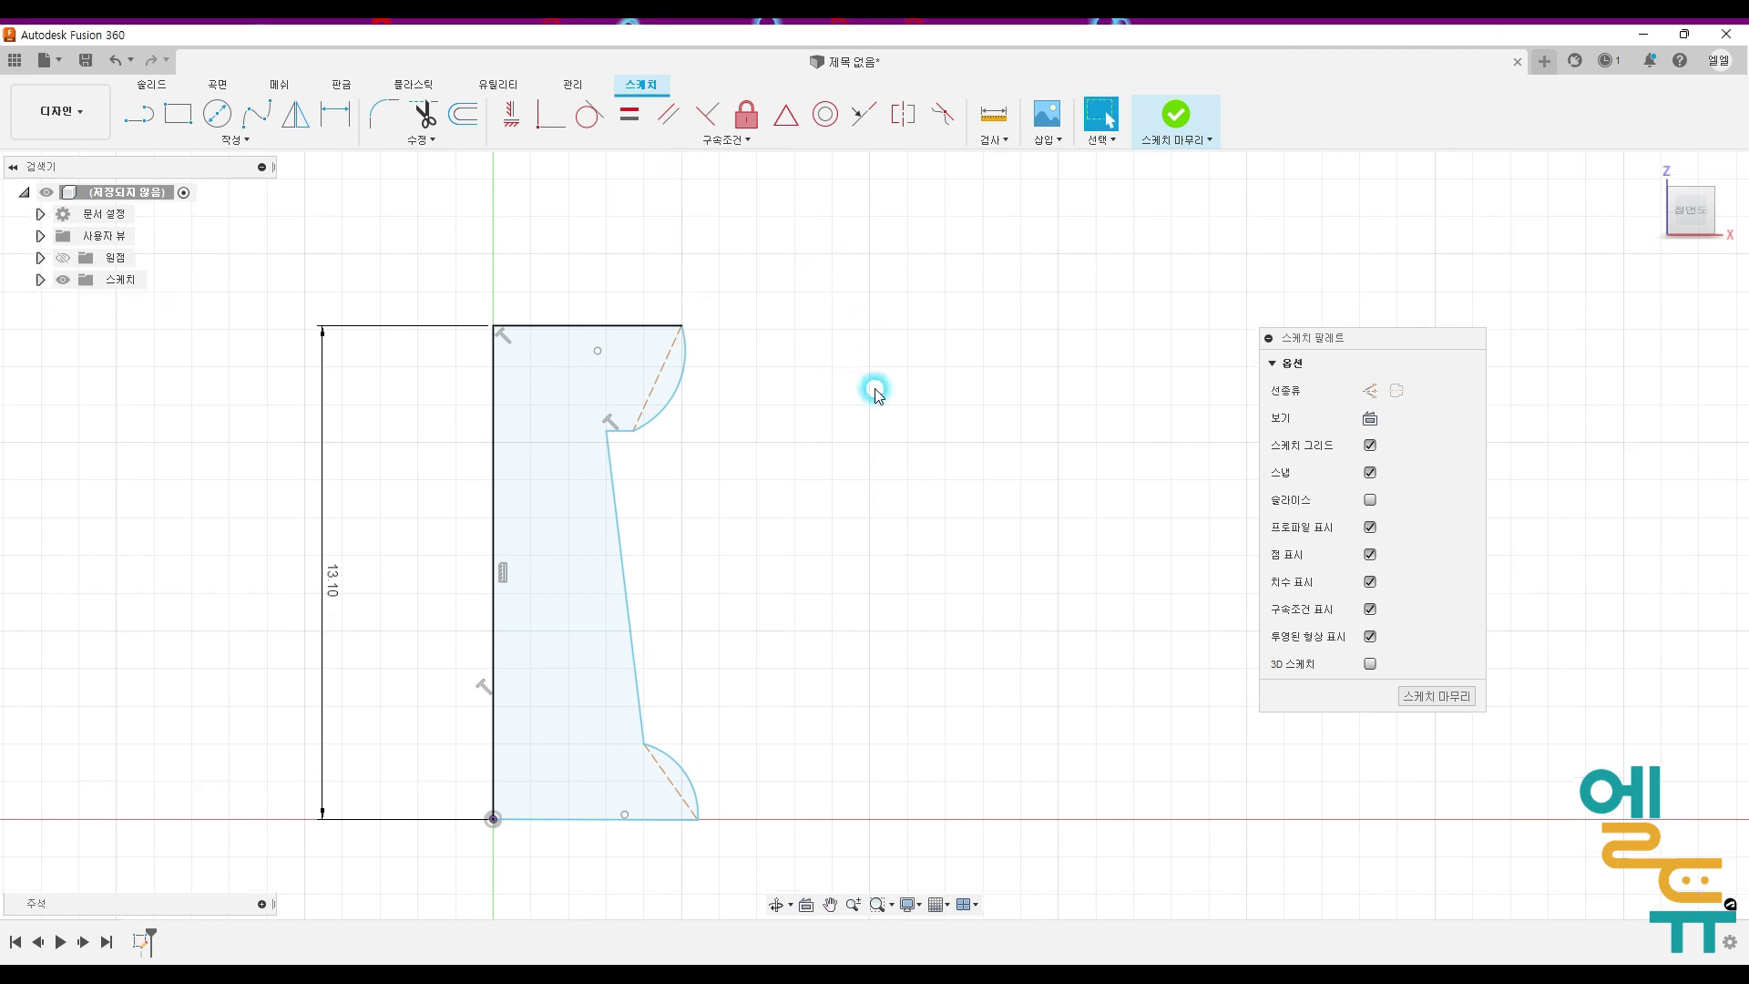
left_click(335, 113)
left_click(571, 327)
left_click(592, 243)
left_click(658, 375)
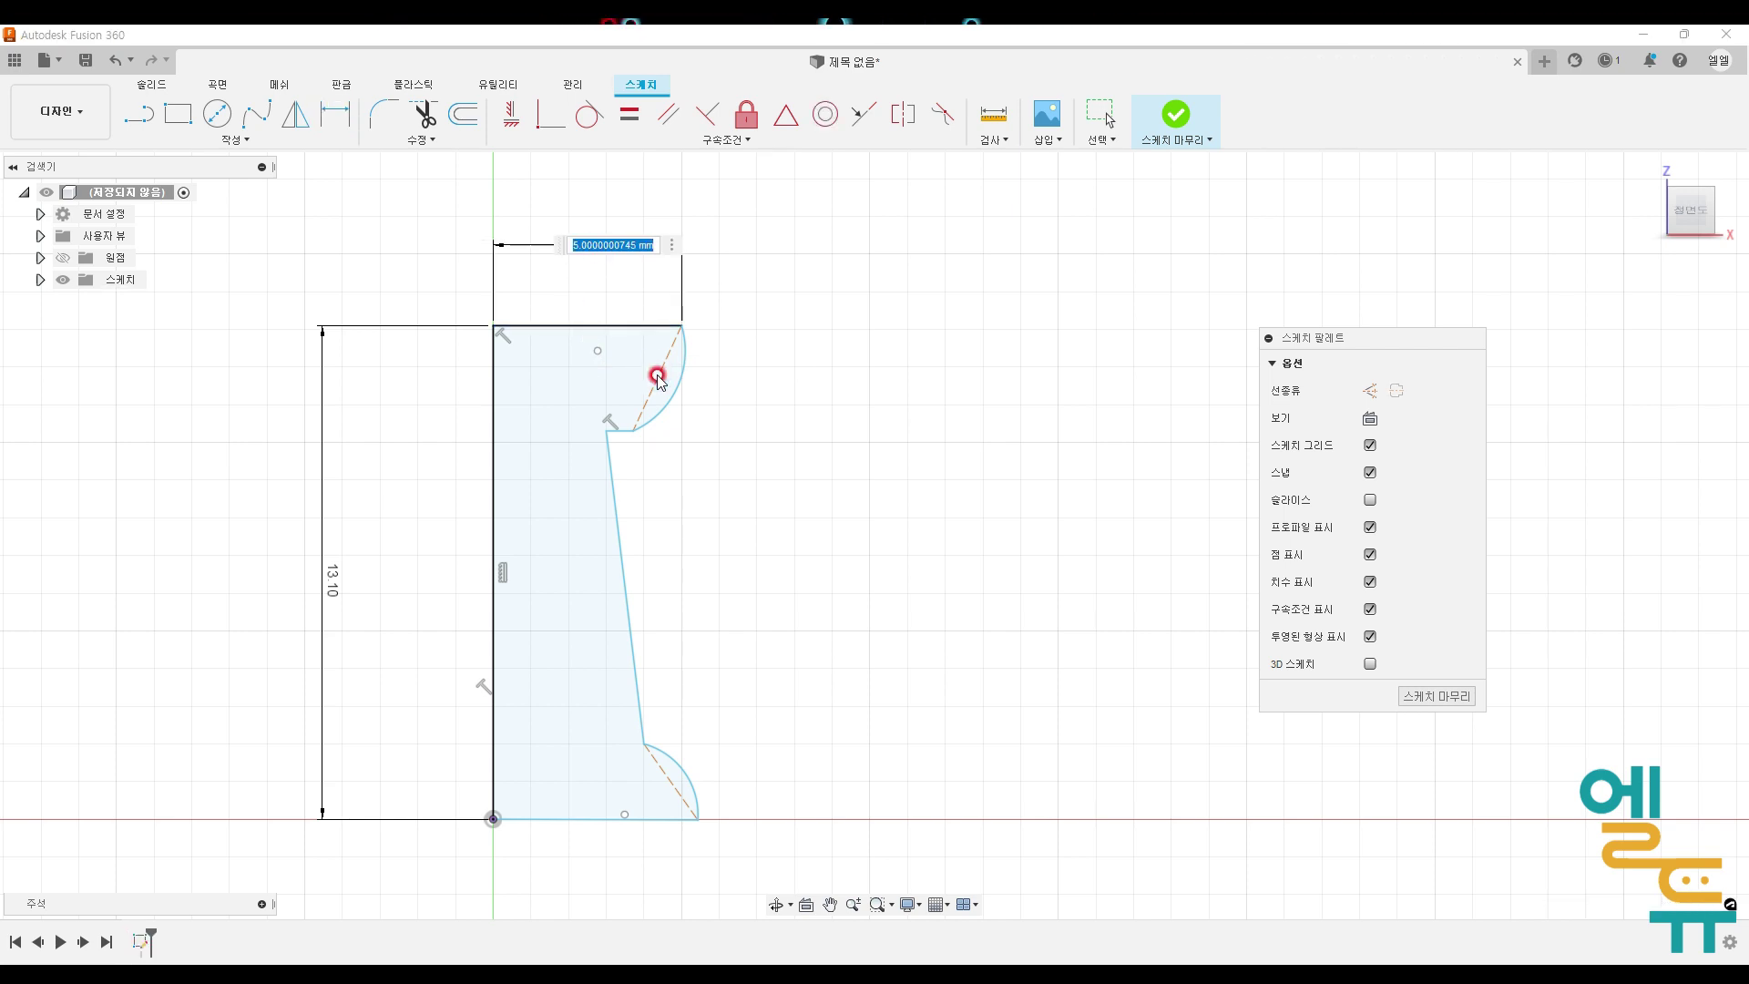
left_click(809, 366)
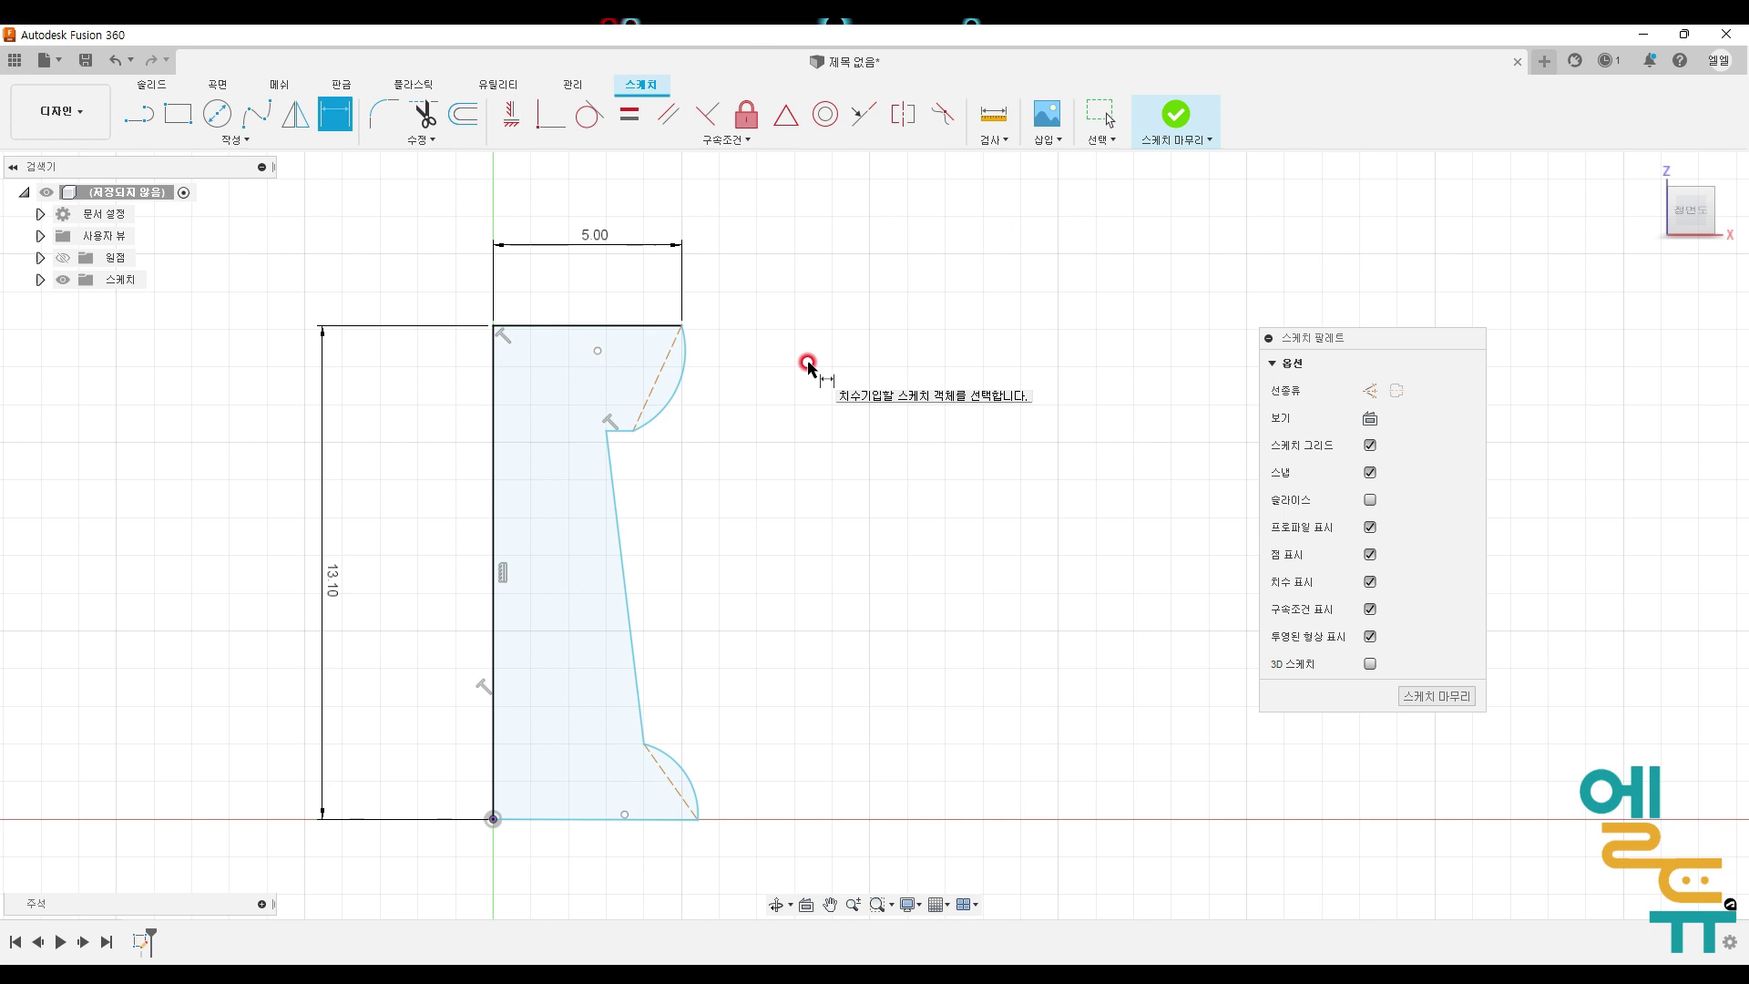
key("Escape")
key("ctrl+z")
Step: Convert the profile's vertical axis line into a centerline
left_click(494, 406)
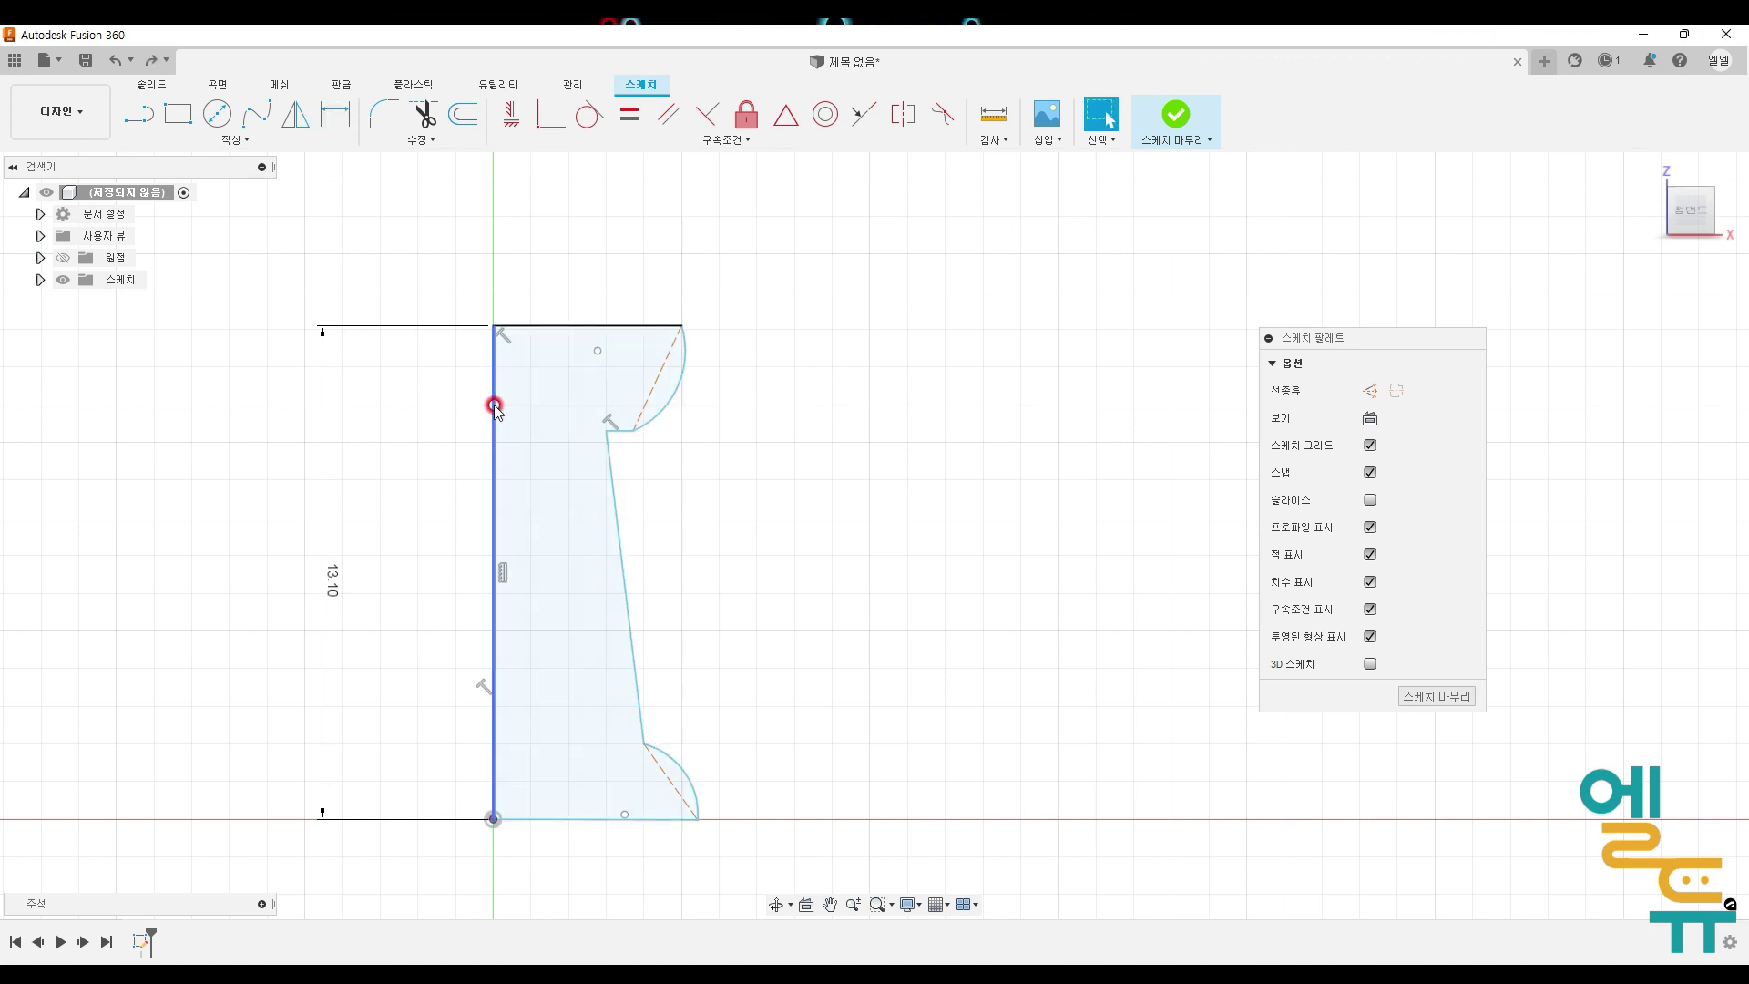
left_click(494, 406)
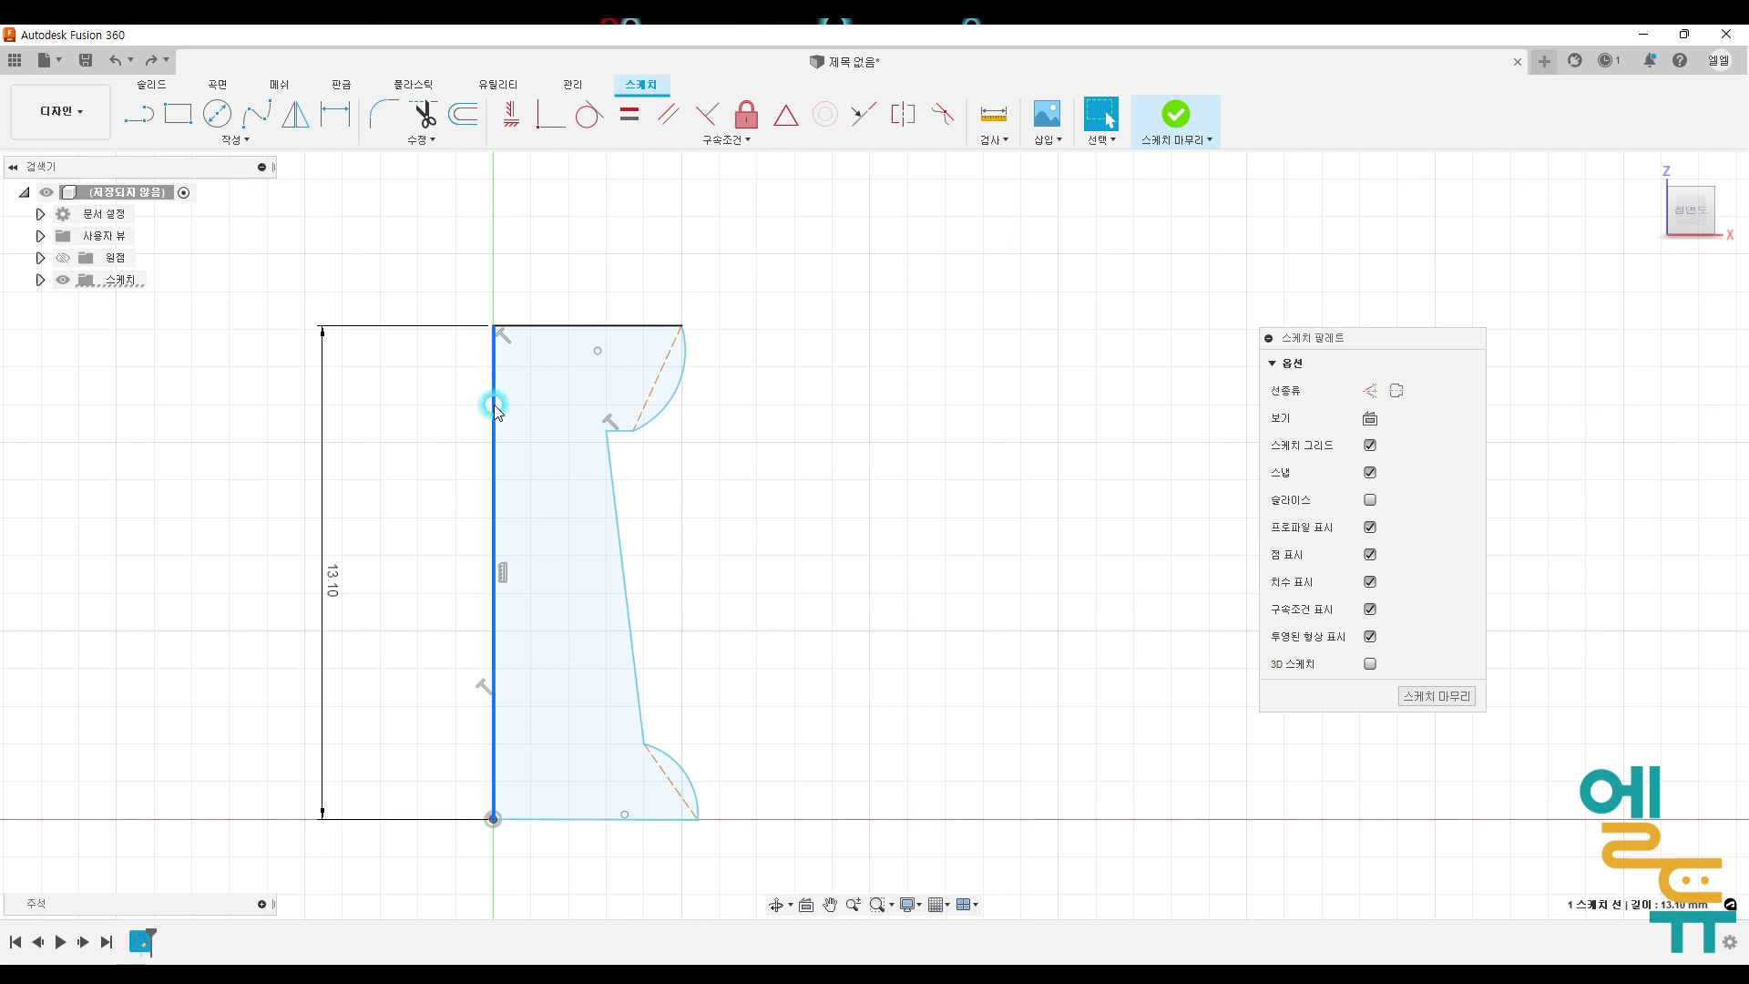
left_click(1397, 392)
left_click(803, 513)
middle_click_drag(775, 521, 826, 500)
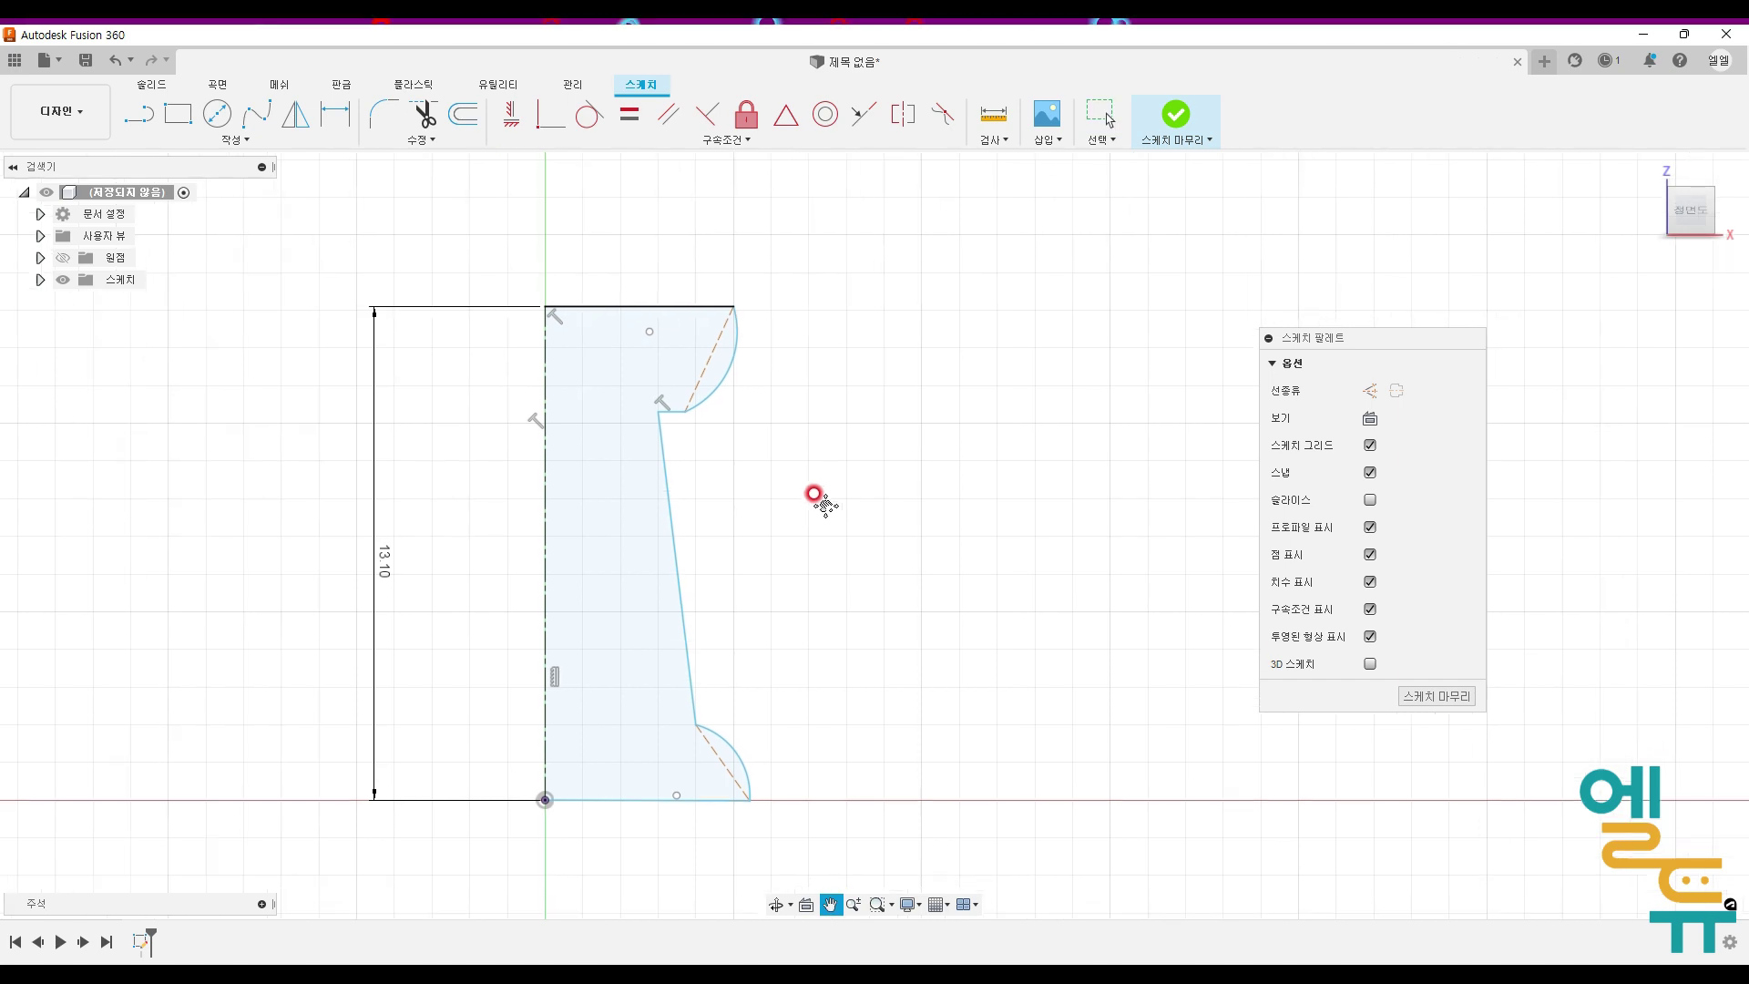
Step: Dimension the head's top outer corner about the centerline as a diameter of 7.3 mm
left_click(332, 119)
left_click(531, 391)
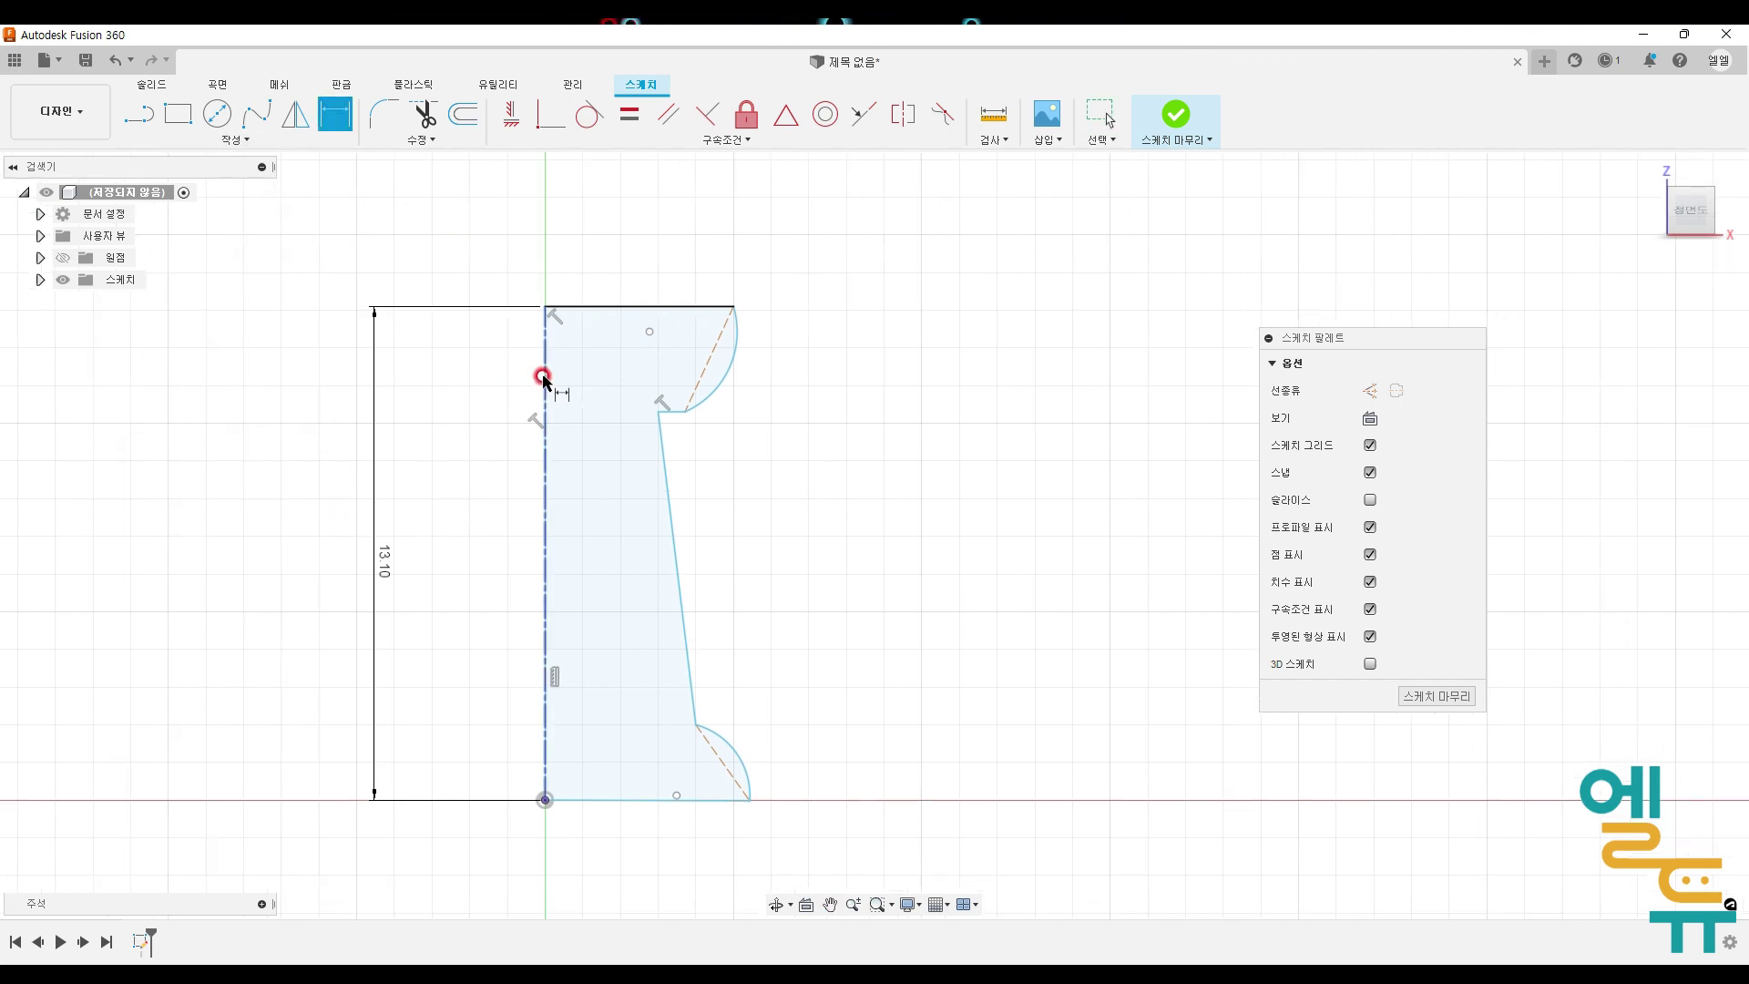
left_click(733, 309)
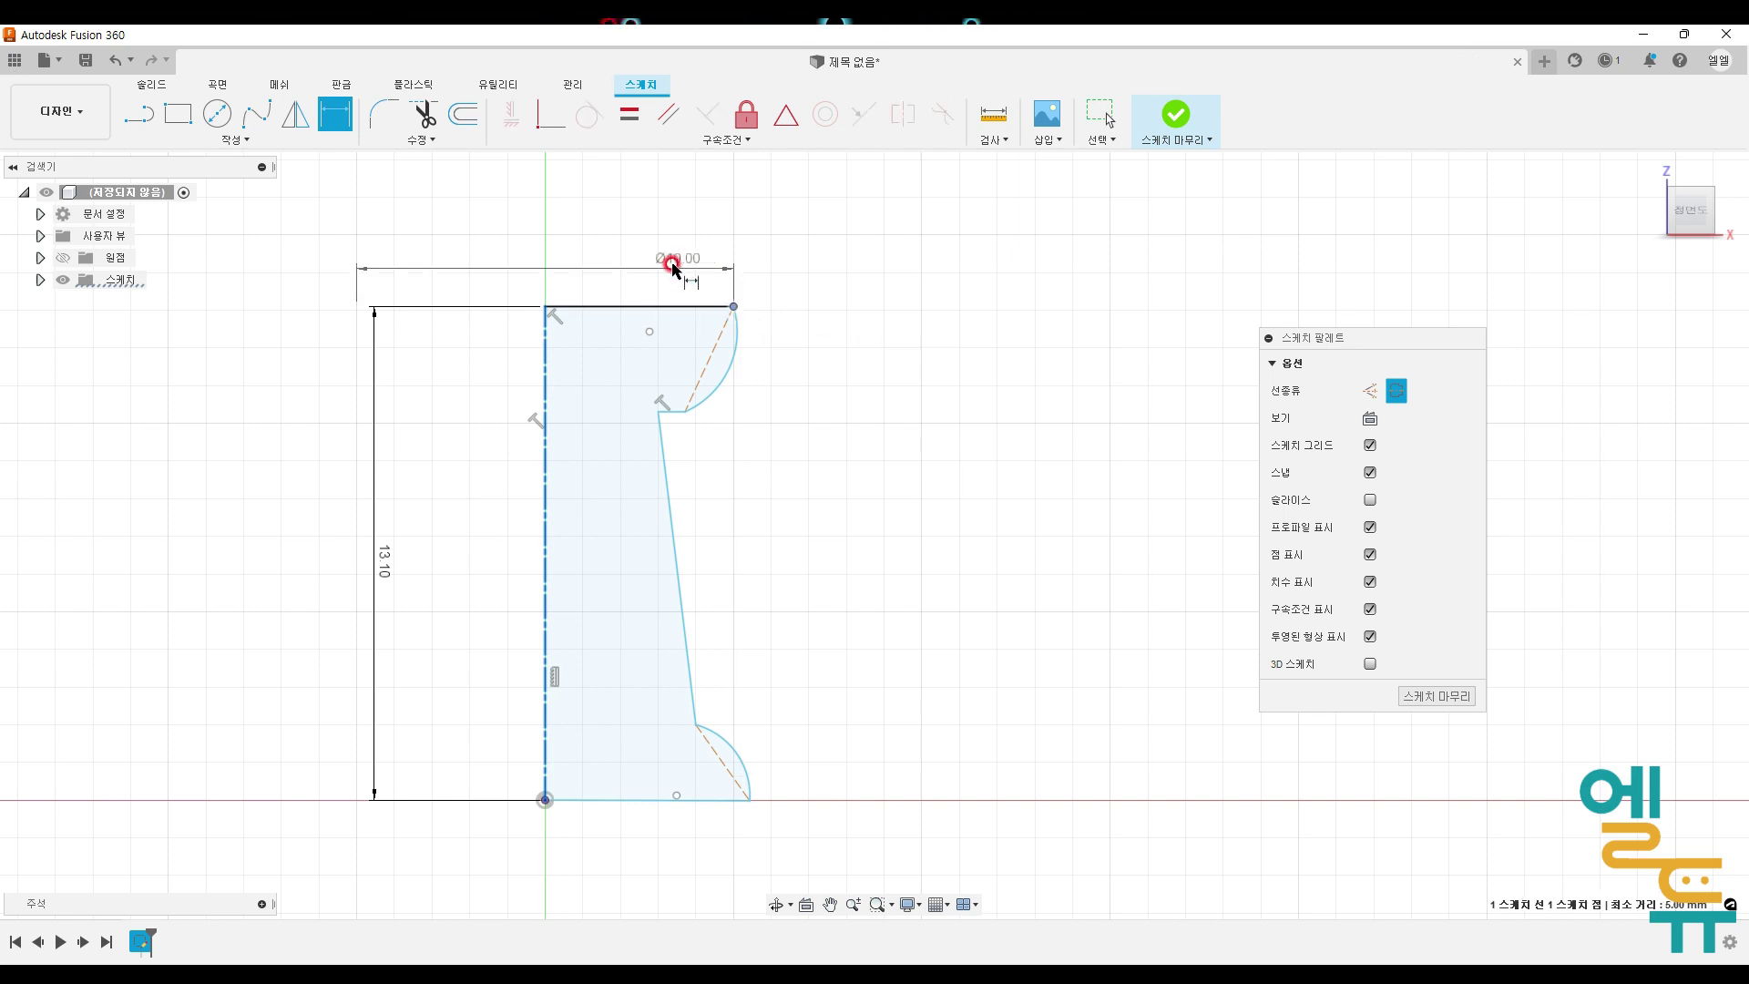
left_click(637, 229)
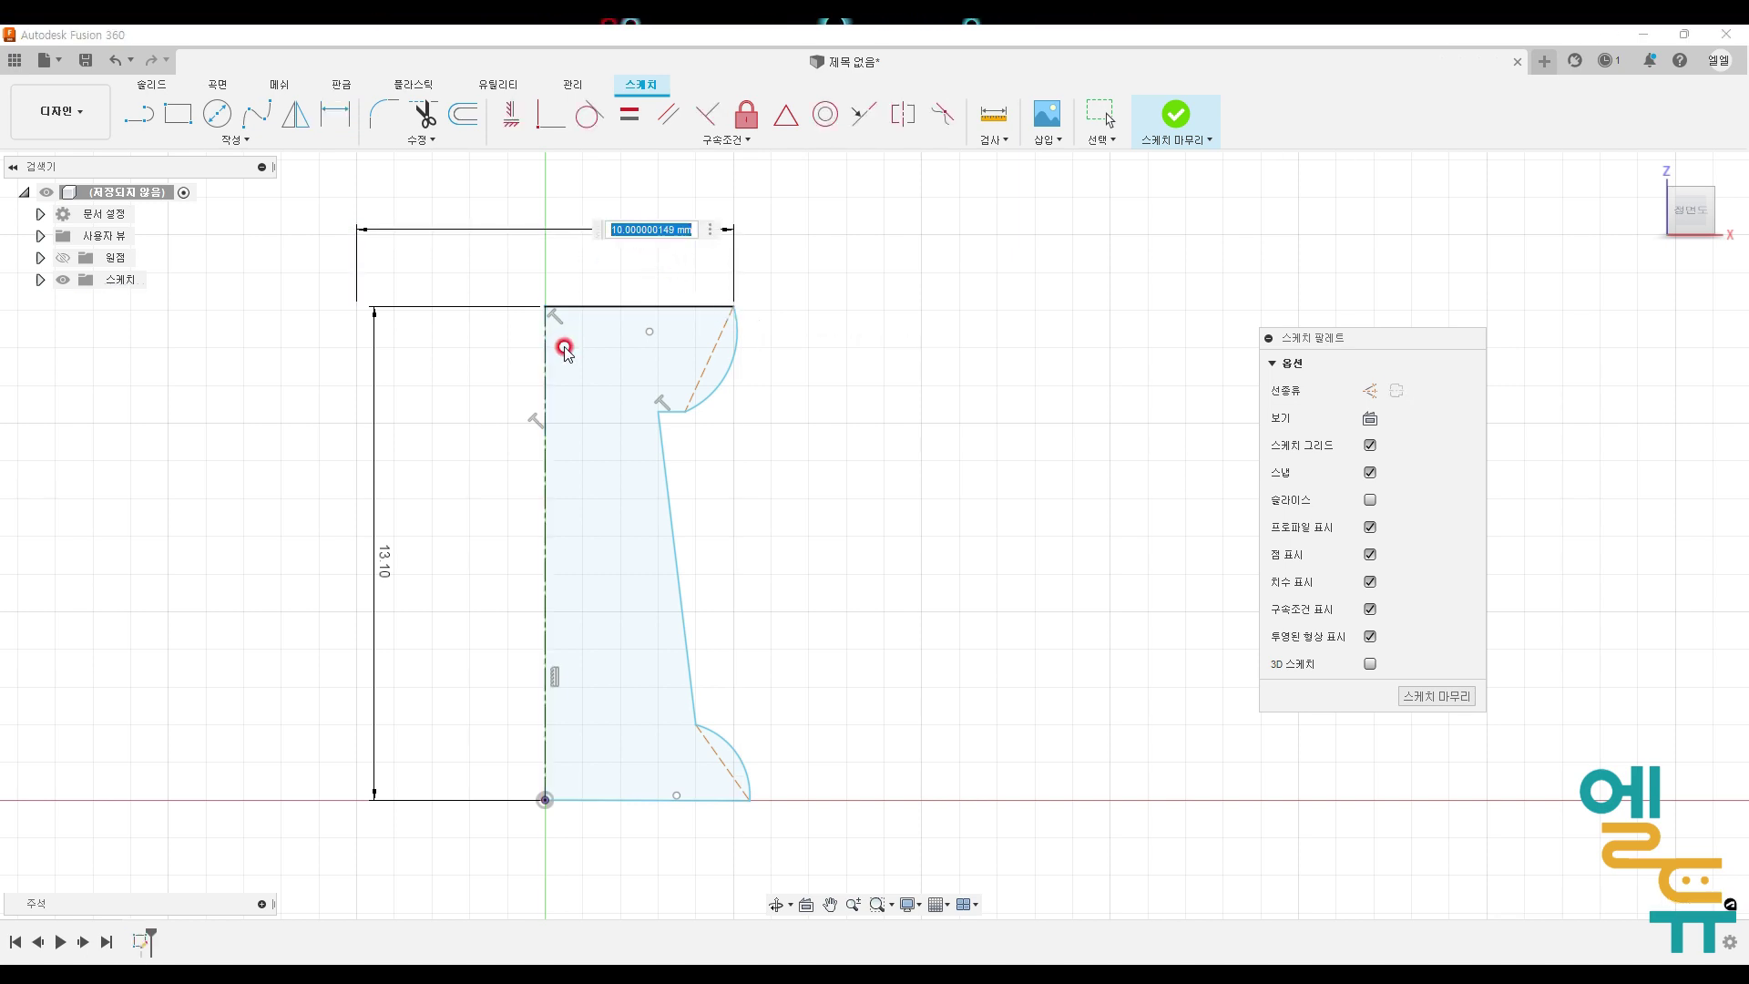
type("7")
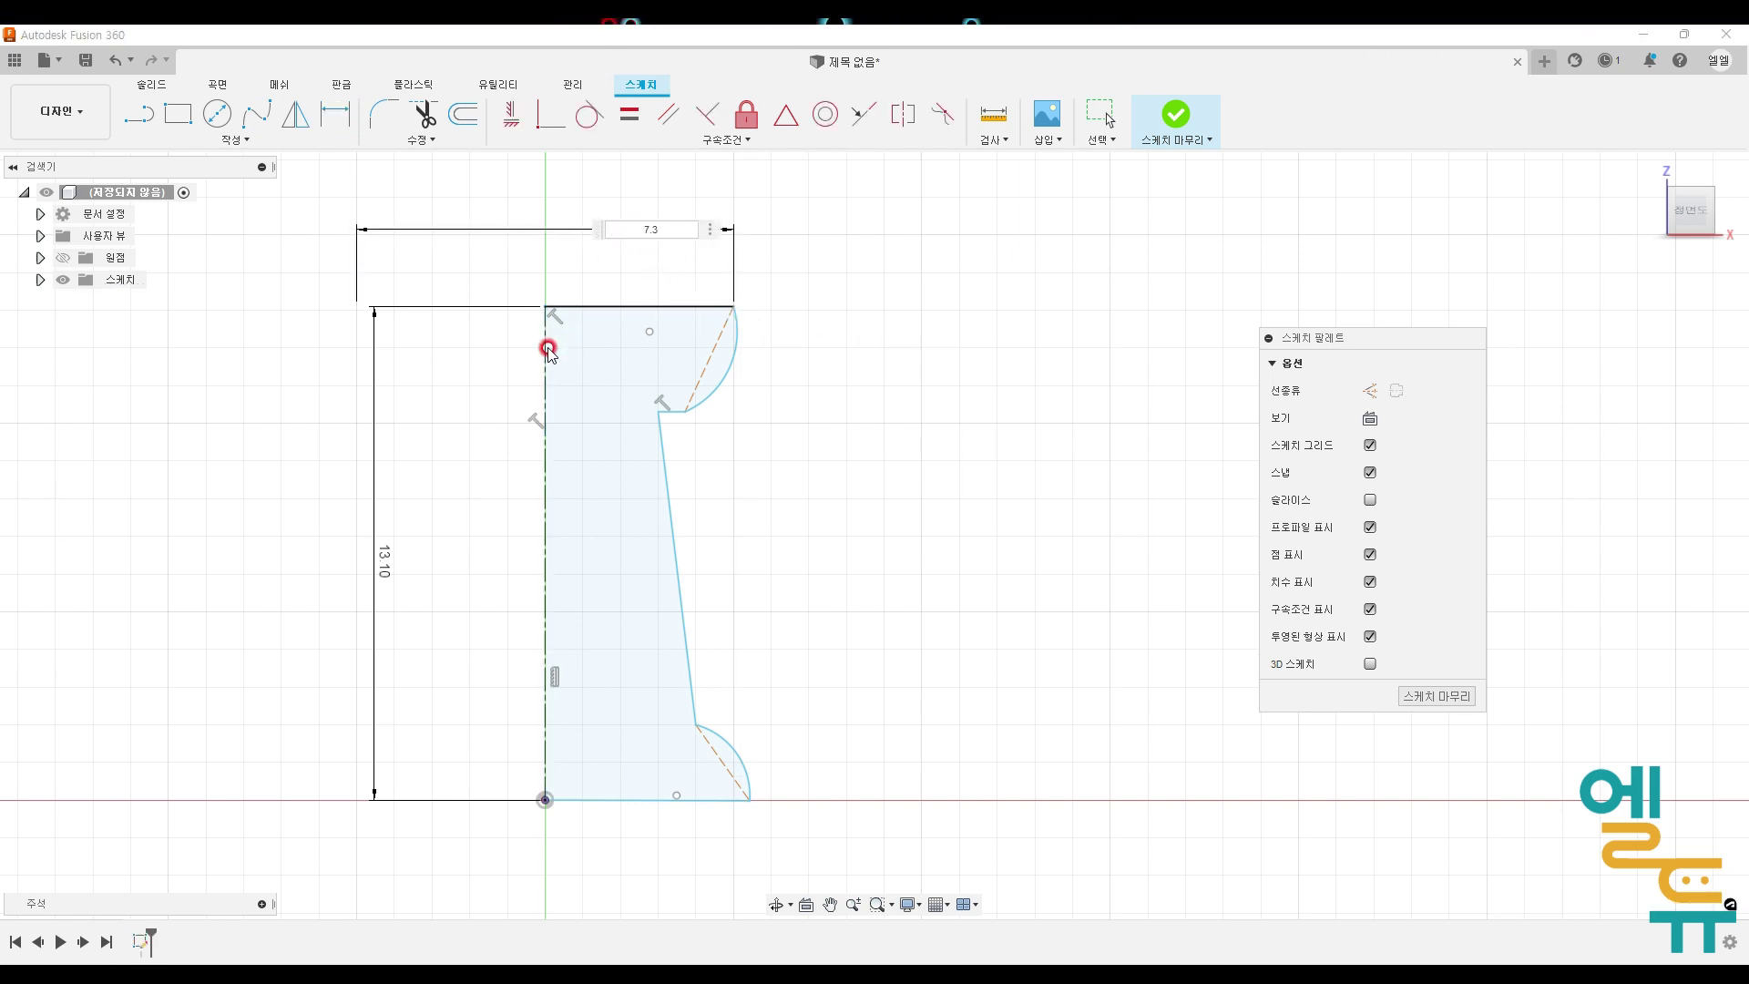
type(".3")
key("Return")
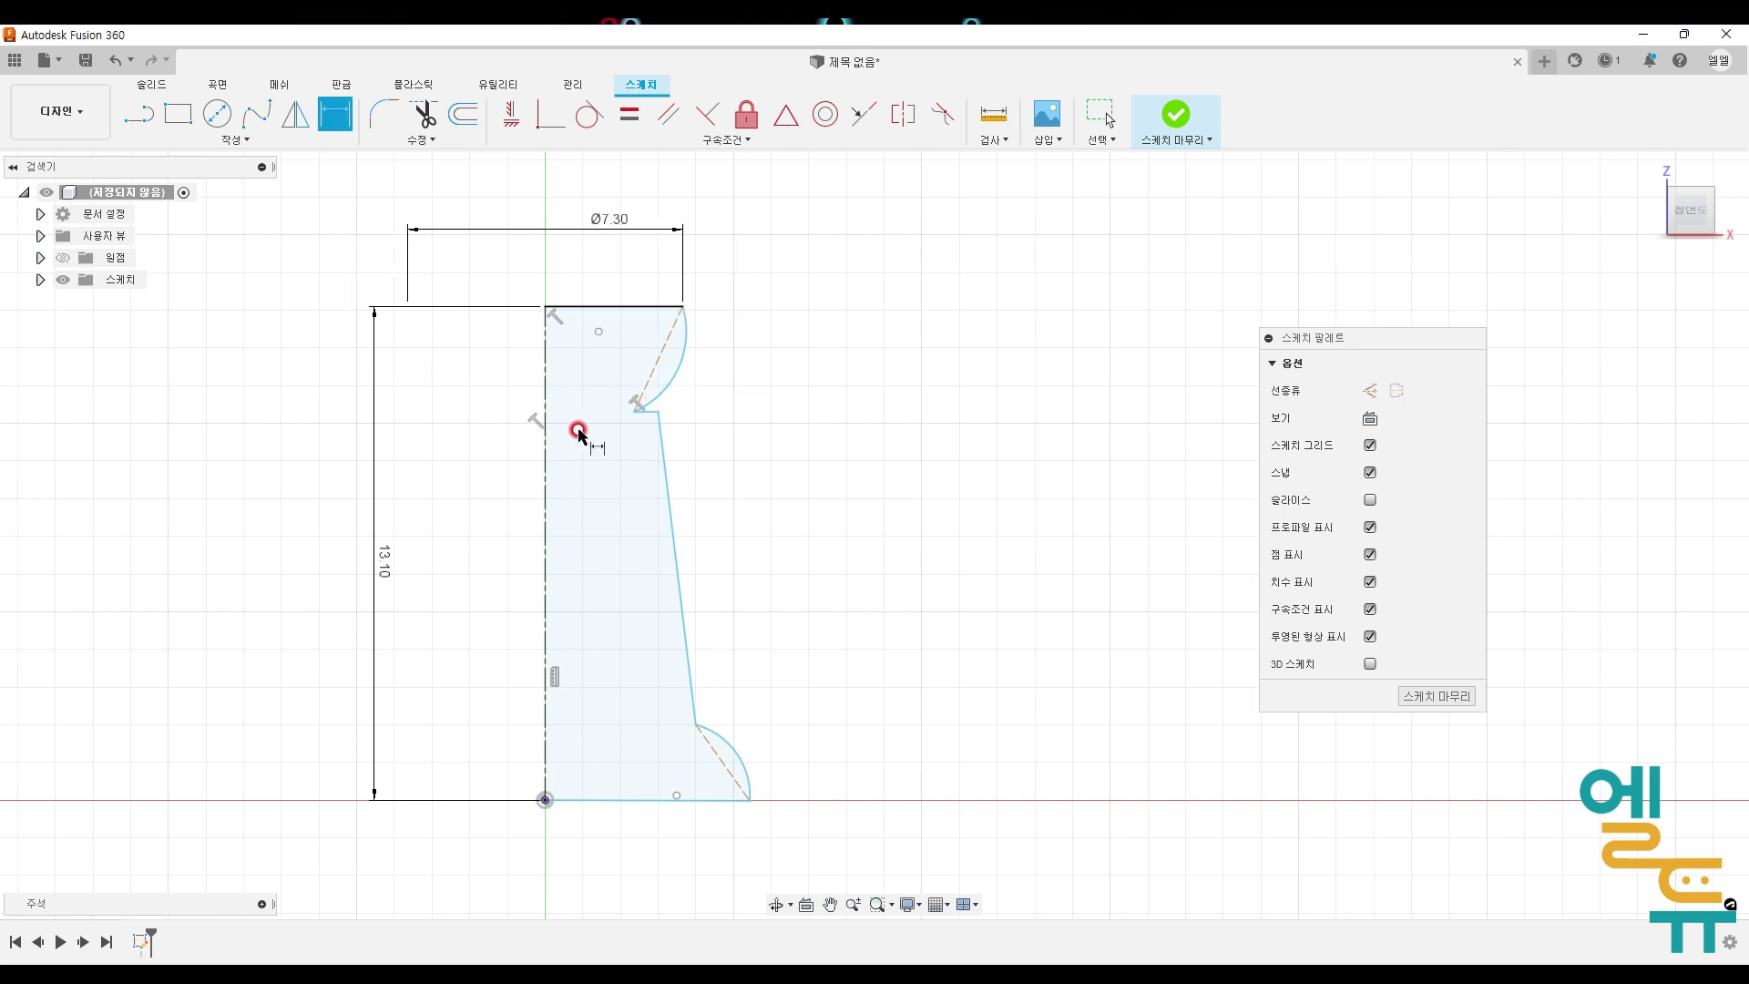
Step: Dimension the neck's corner under the head about the centerline as a diameter of 3.3 mm
left_click(549, 374)
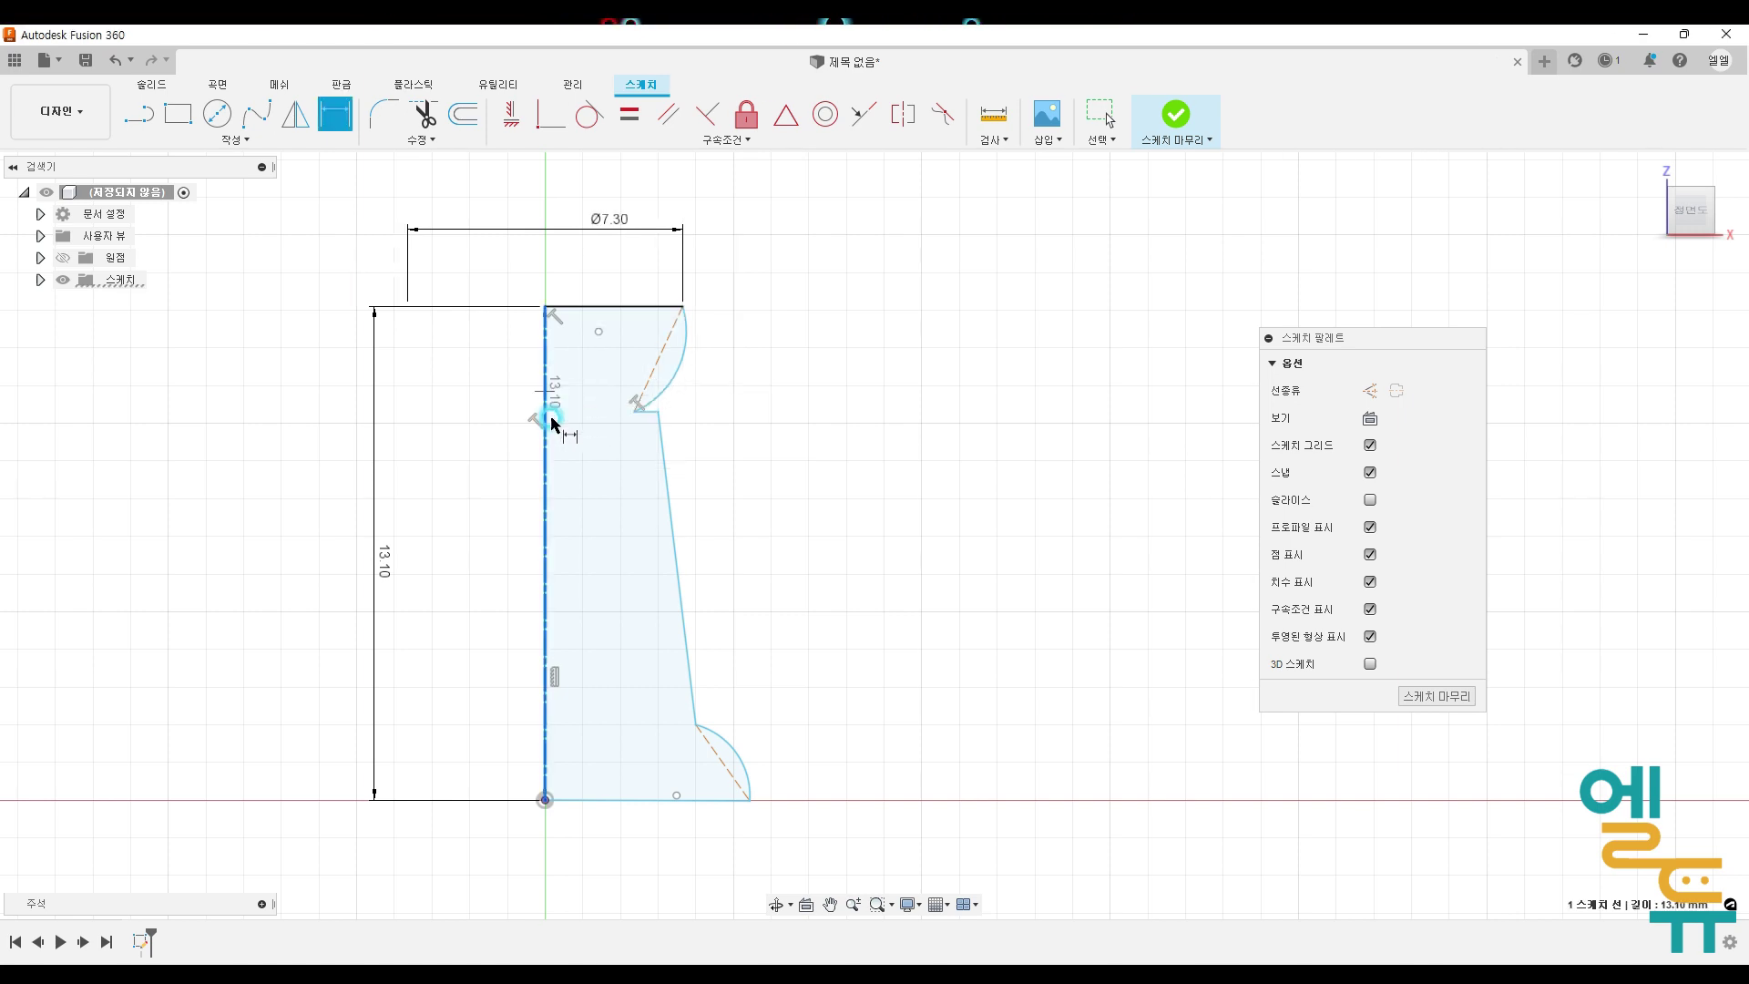
left_click(658, 411)
left_click(604, 273)
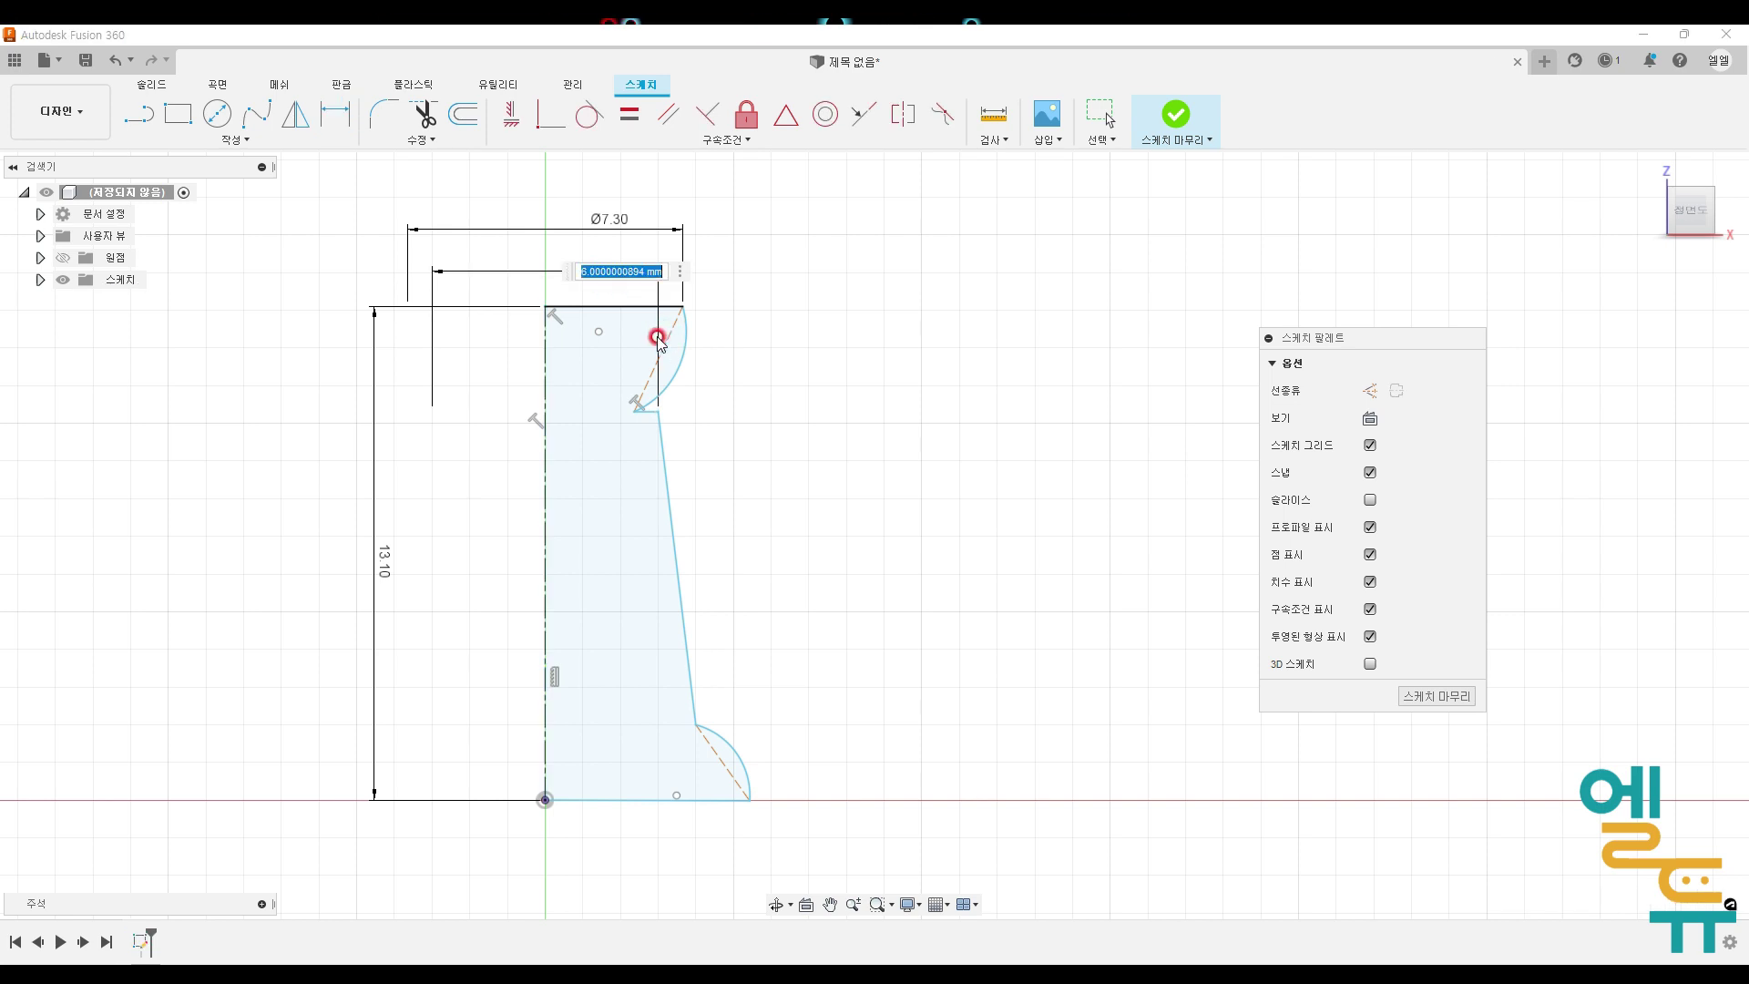
type("3.3")
key("Return")
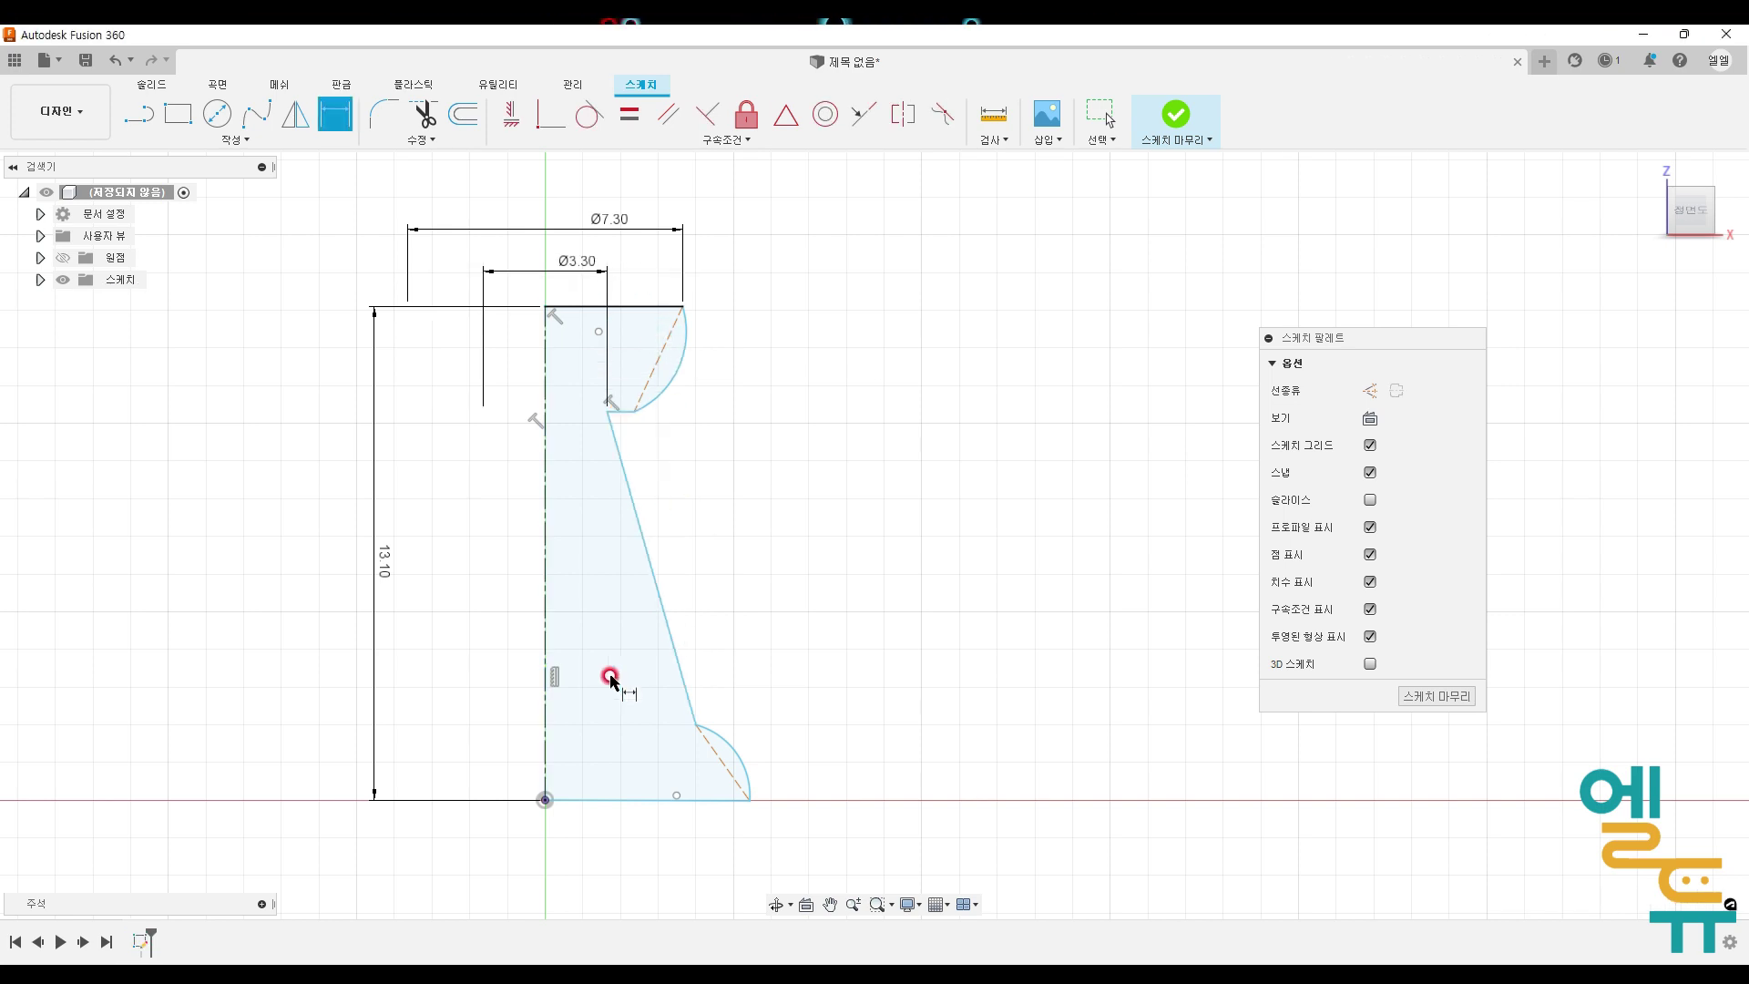
Step: Dimension the base's bottom outer corner about the centerline as a diameter of 9 mm
left_click(537, 702)
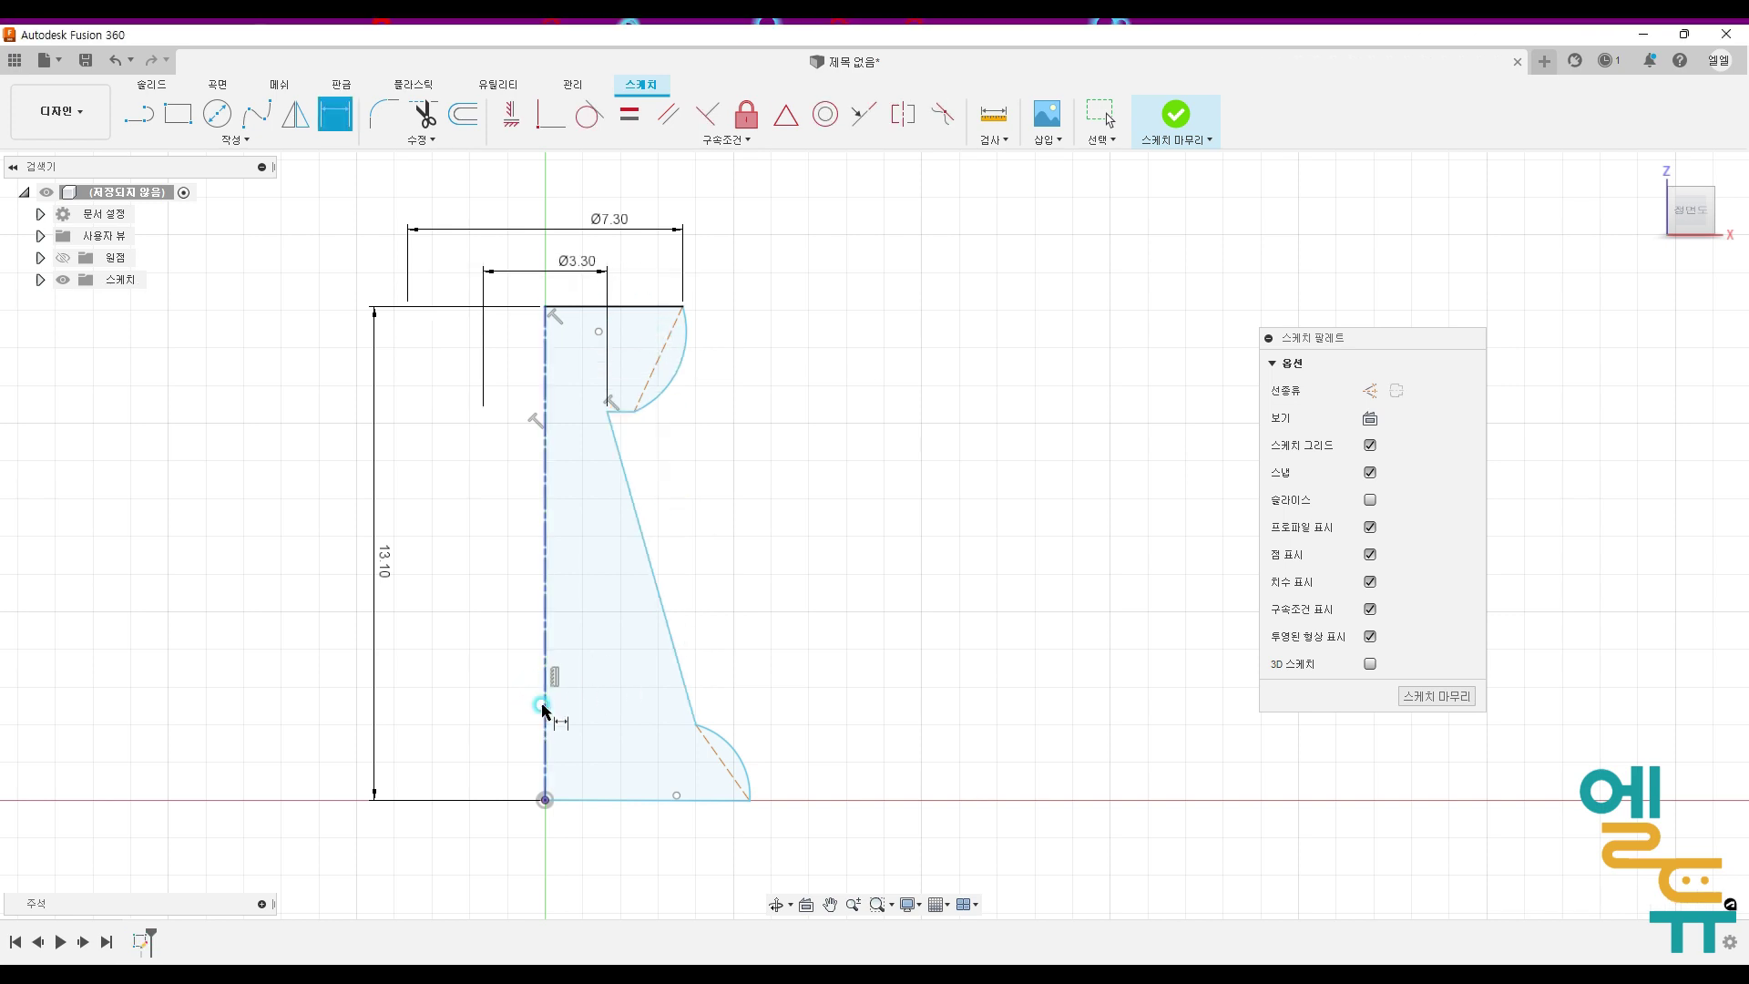
left_click(749, 799)
left_click(626, 865)
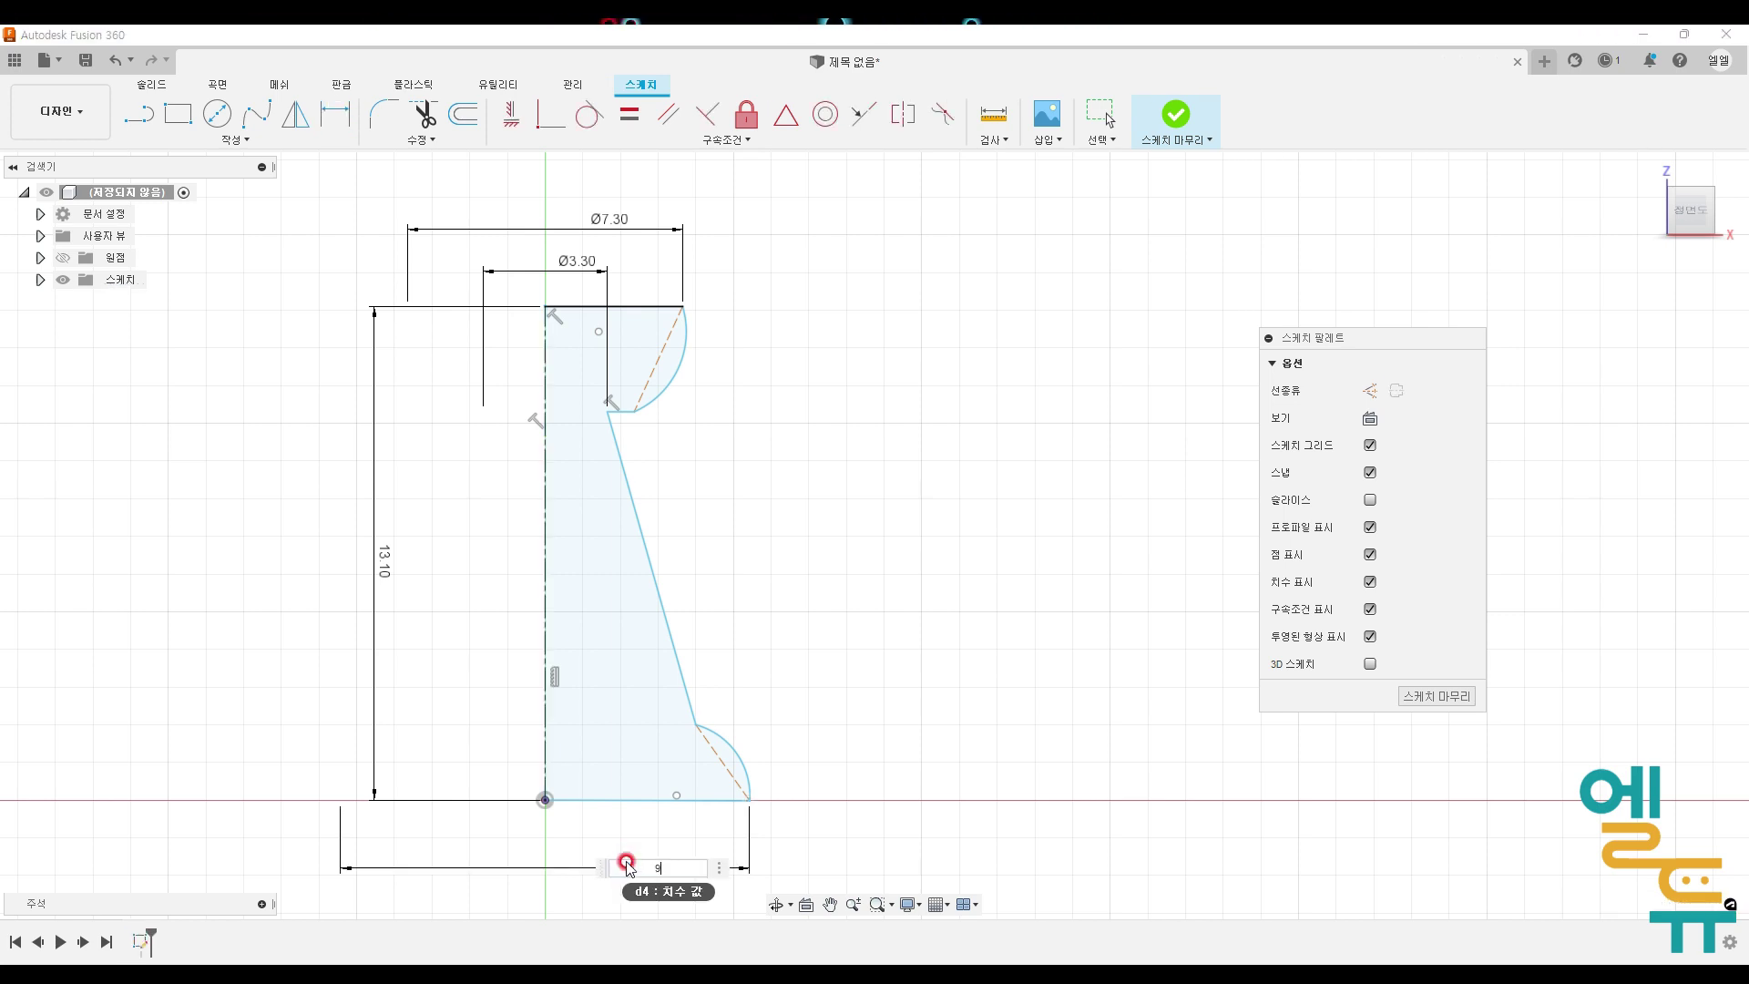
key("Return")
middle_click_drag(816, 761, 803, 667)
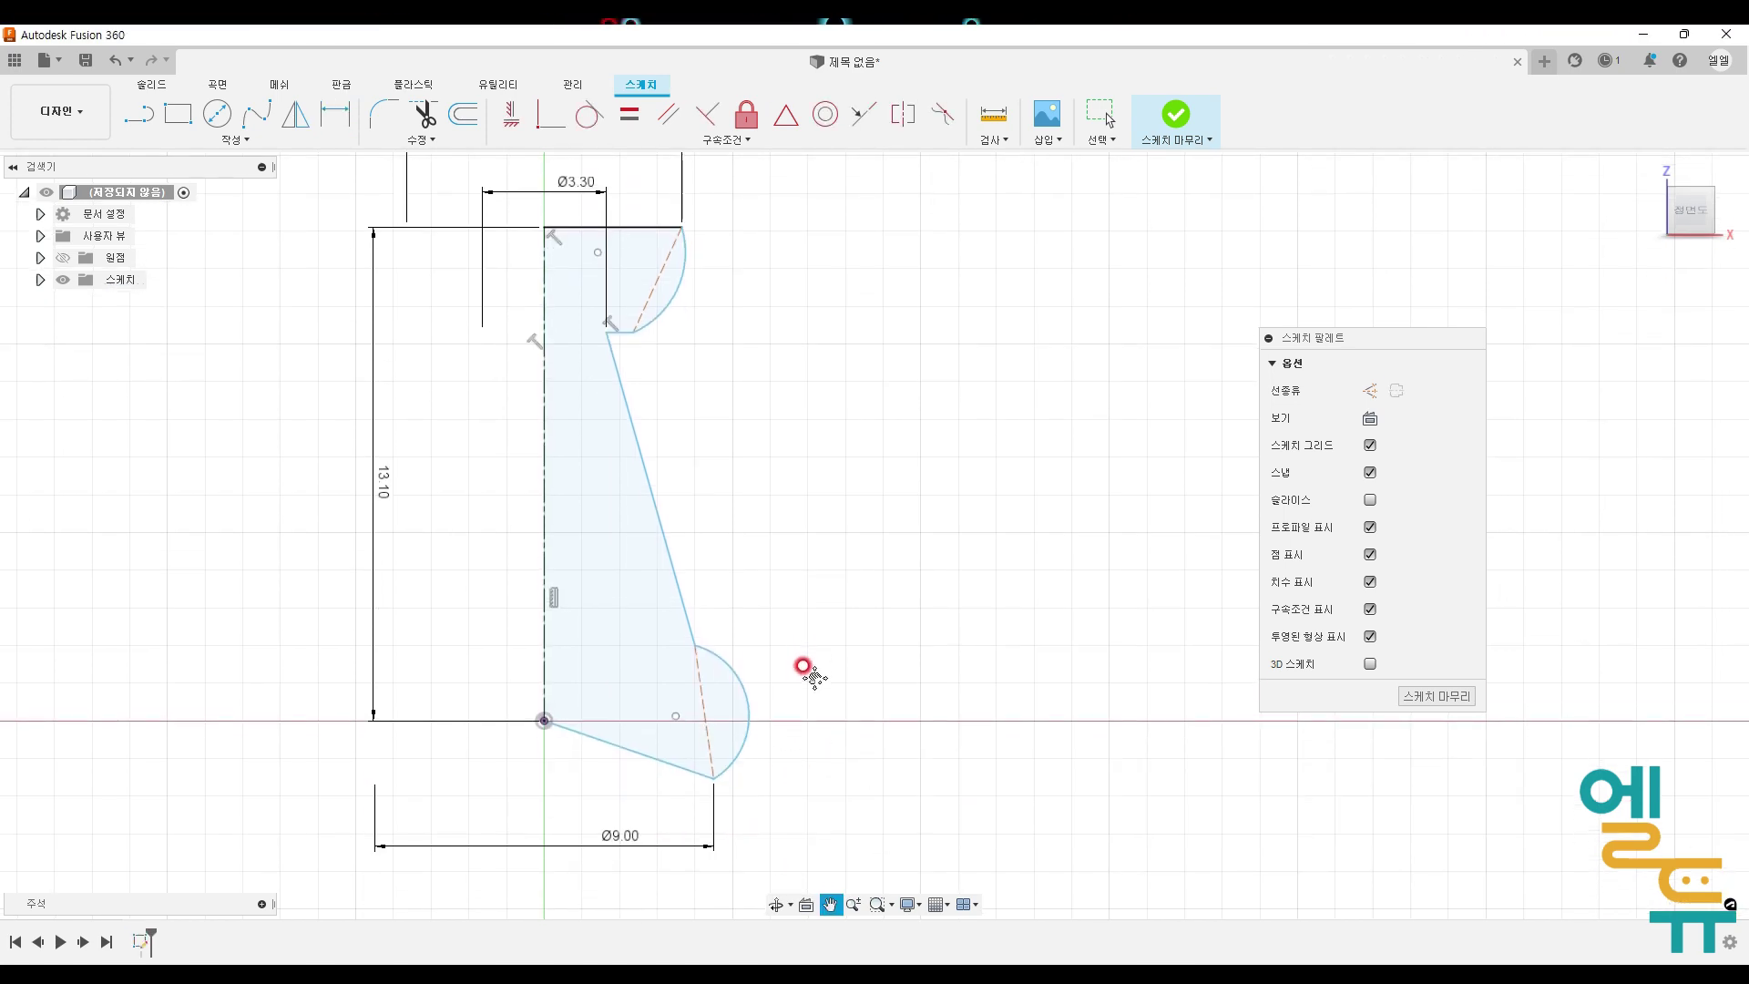
Step: Move the base's bottom outer corner closer to the horizontal axis and constrain it to be horizontal with the origin
key("Escape")
left_click(547, 721)
mouse_move(720, 786)
left_mouse_down()
mouse_move(715, 751)
mouse_move(765, 741)
mouse_move(784, 707)
mouse_move(793, 765)
mouse_move(761, 718)
mouse_move(784, 640)
mouse_move(825, 692)
left_mouse_up()
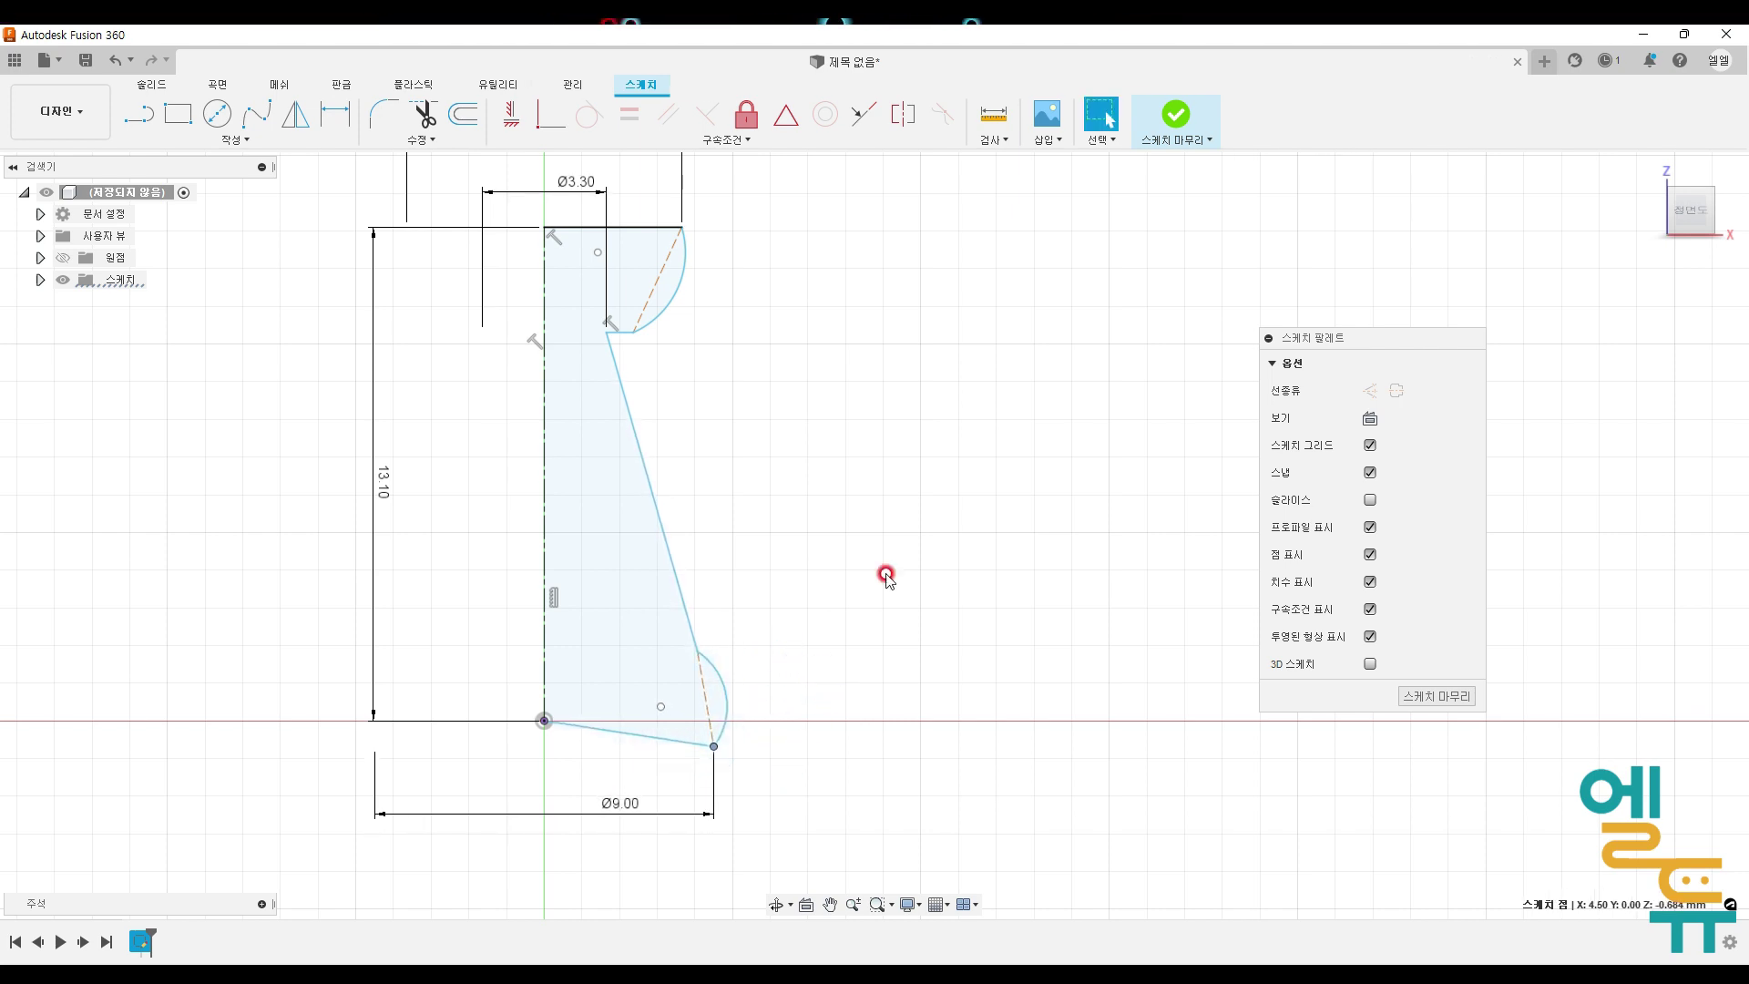
left_click(507, 117)
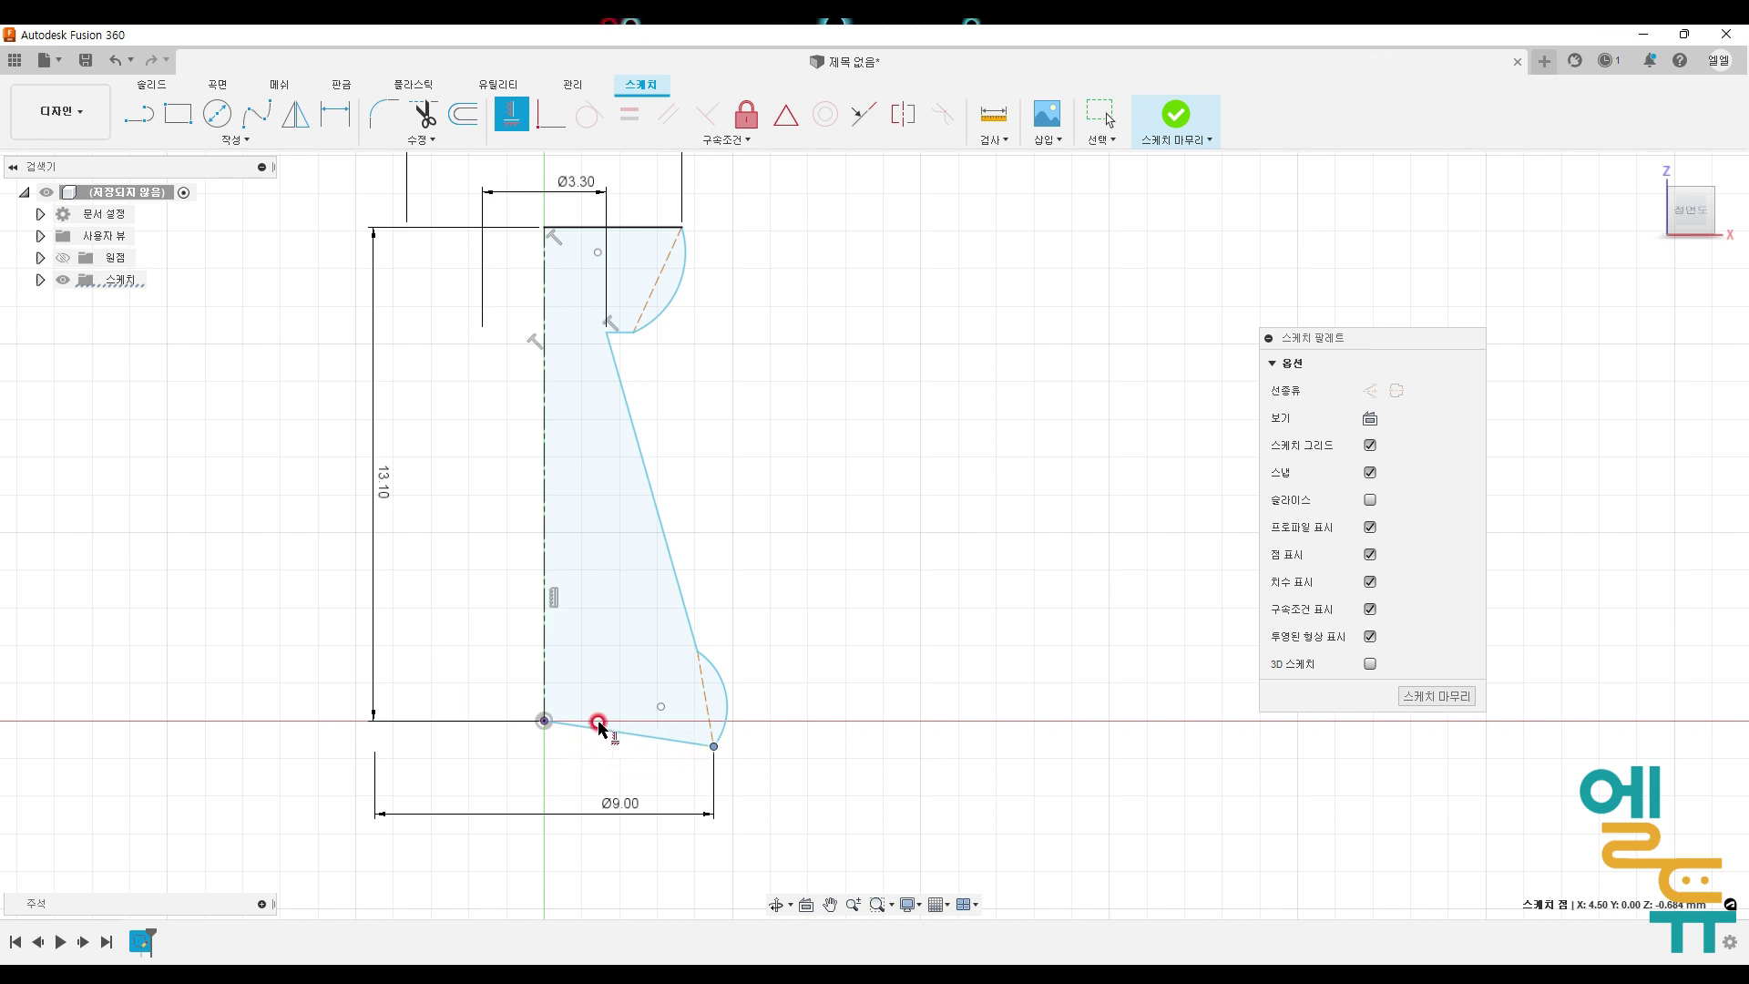
left_click(548, 724)
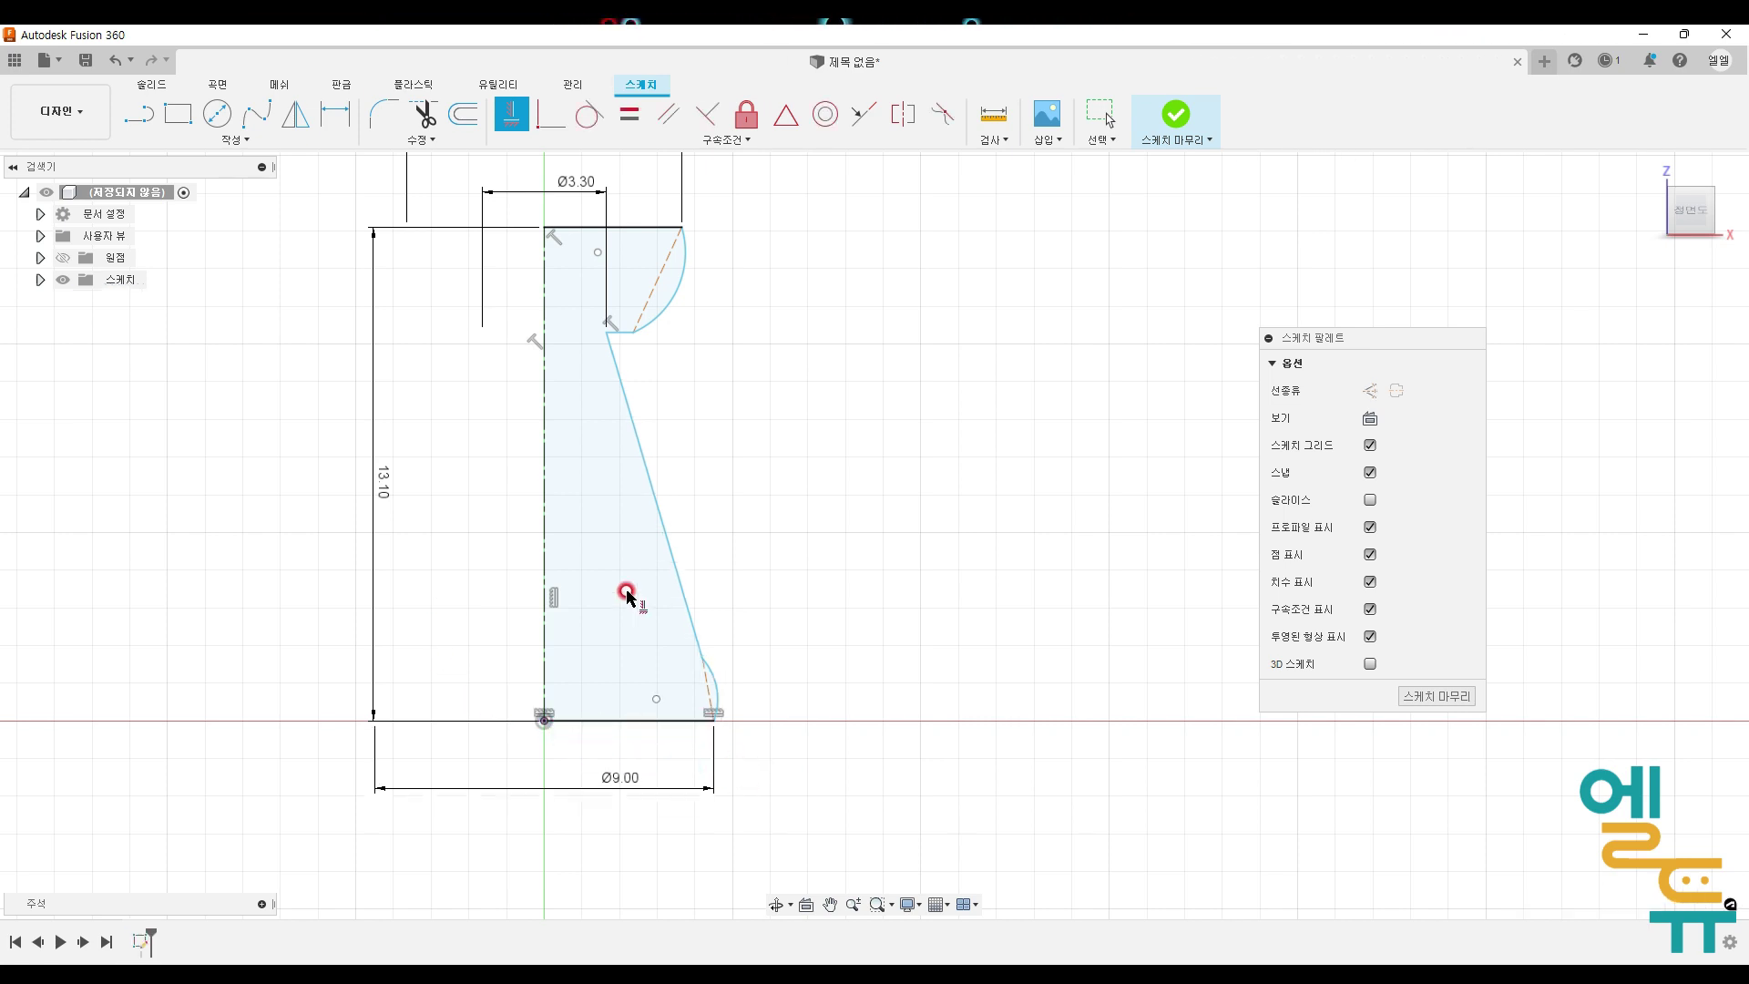
key("Escape")
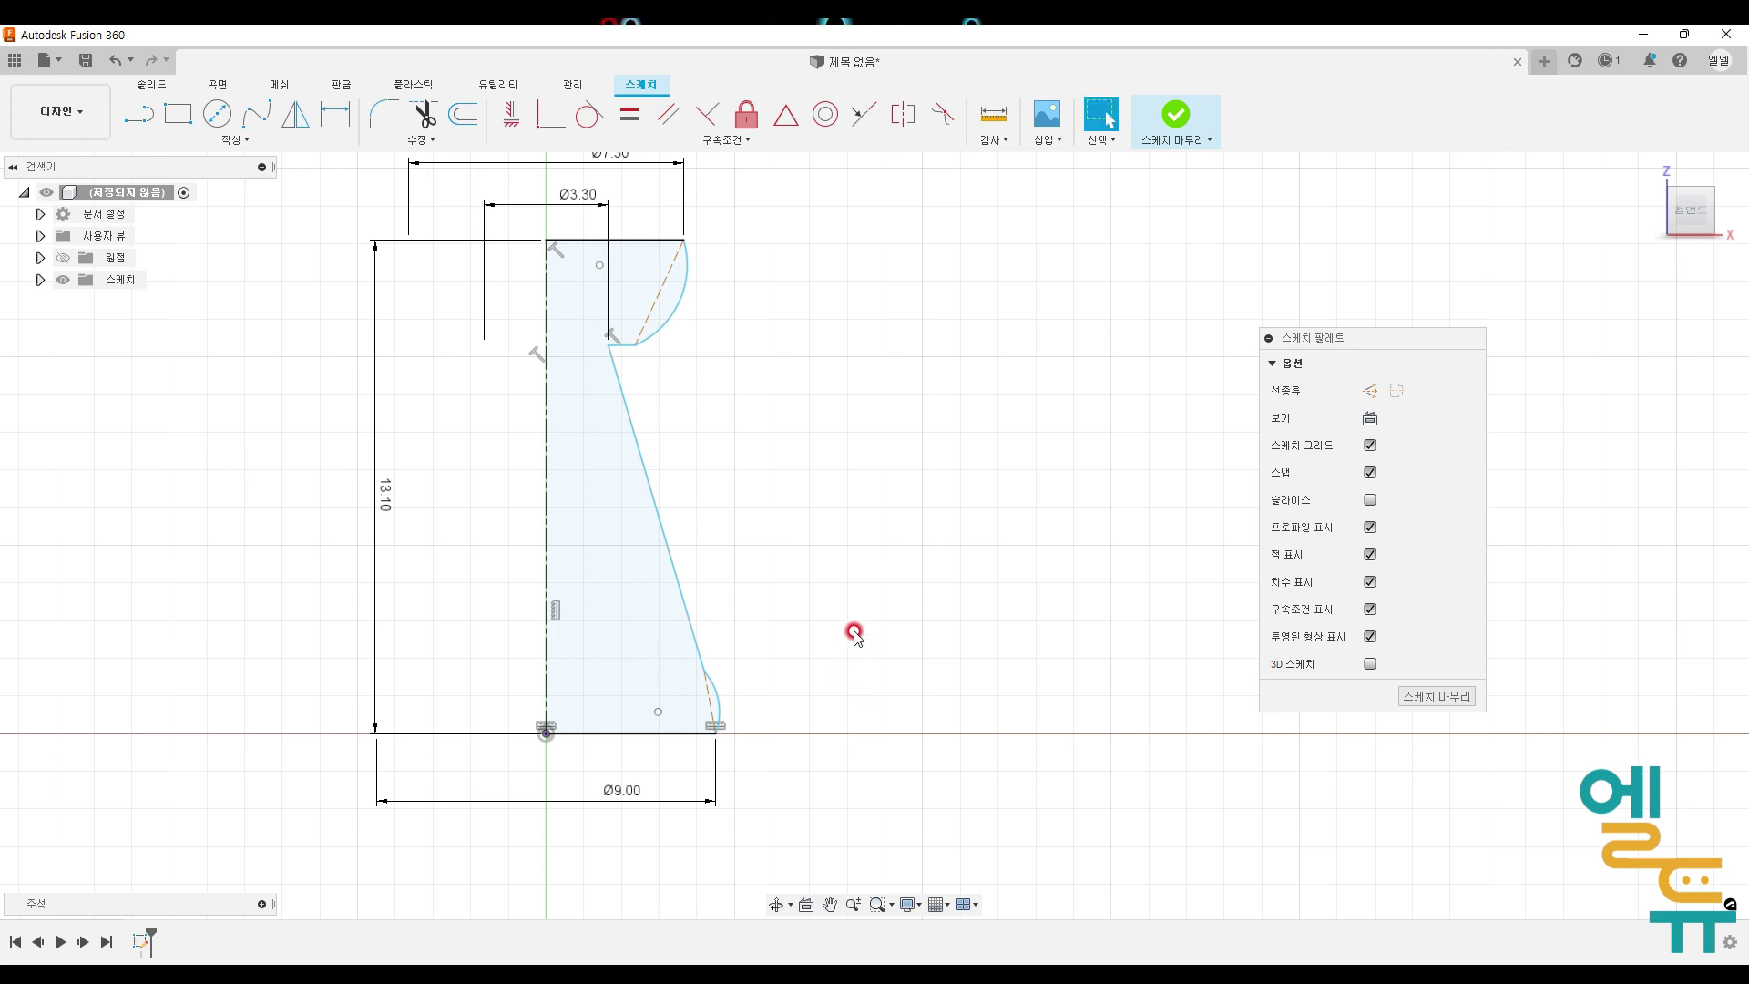
Step: Dimension the vertical height of the head's slanted construction line as 2.3 mm
middle_click_drag(850, 632, 831, 647)
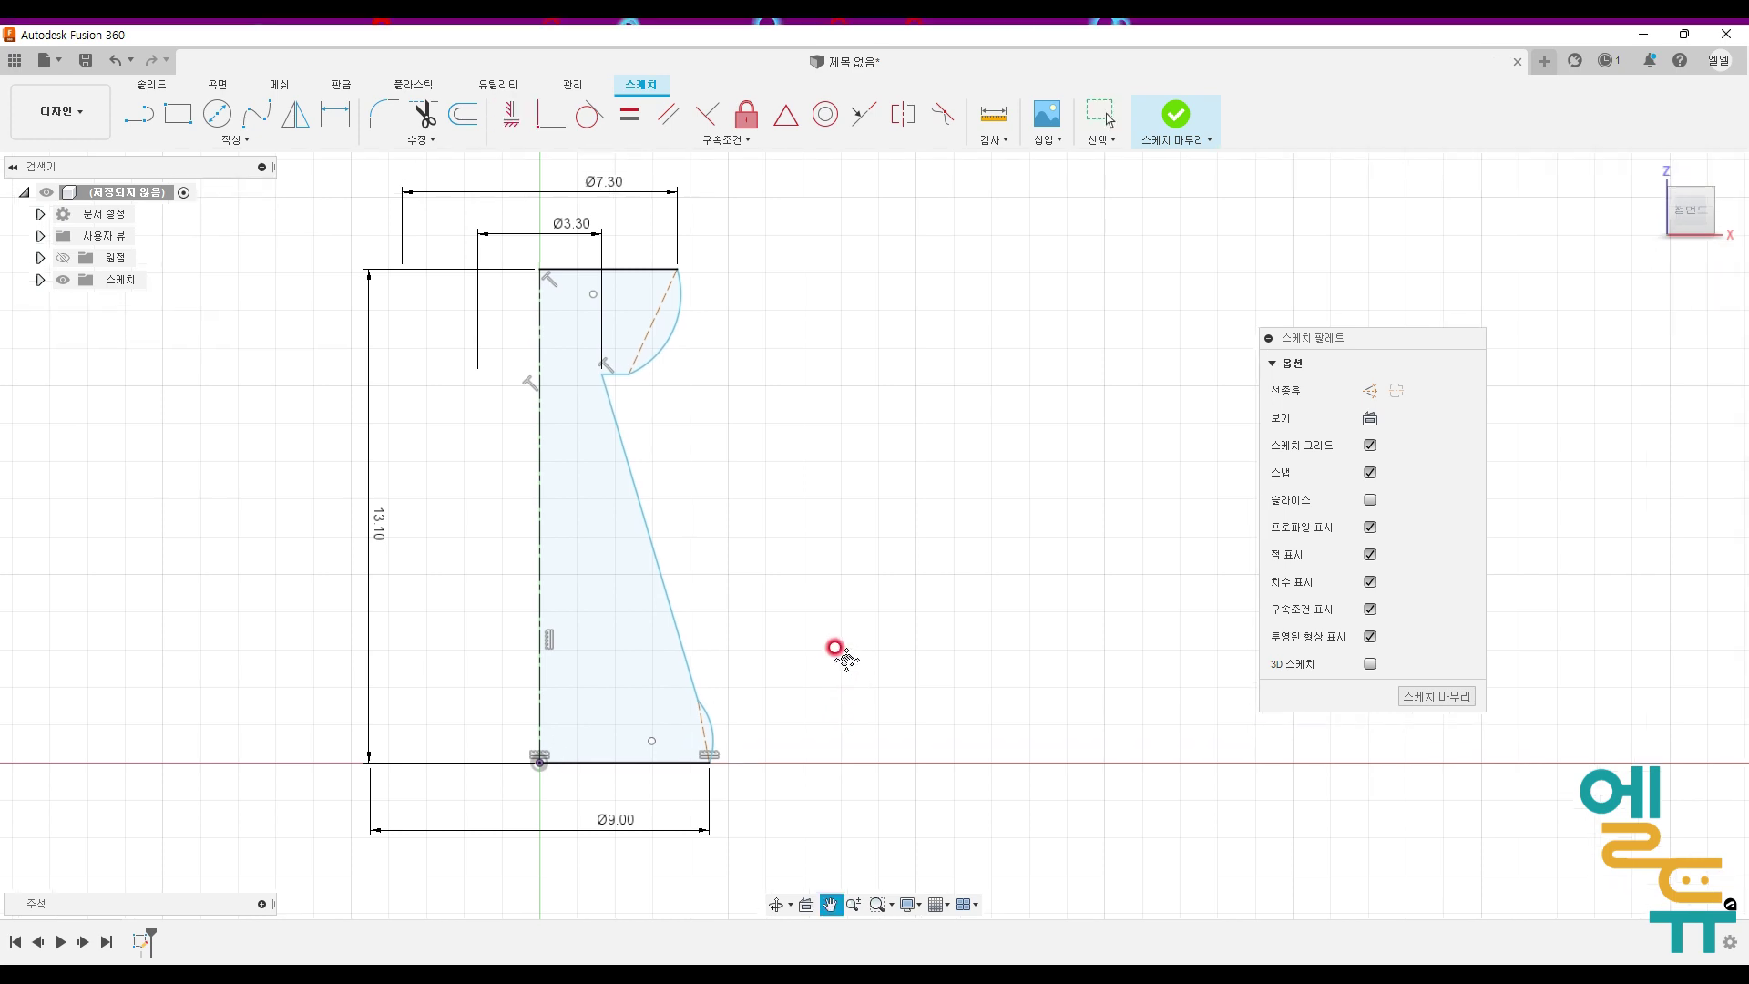
left_click(349, 116)
left_click(650, 334)
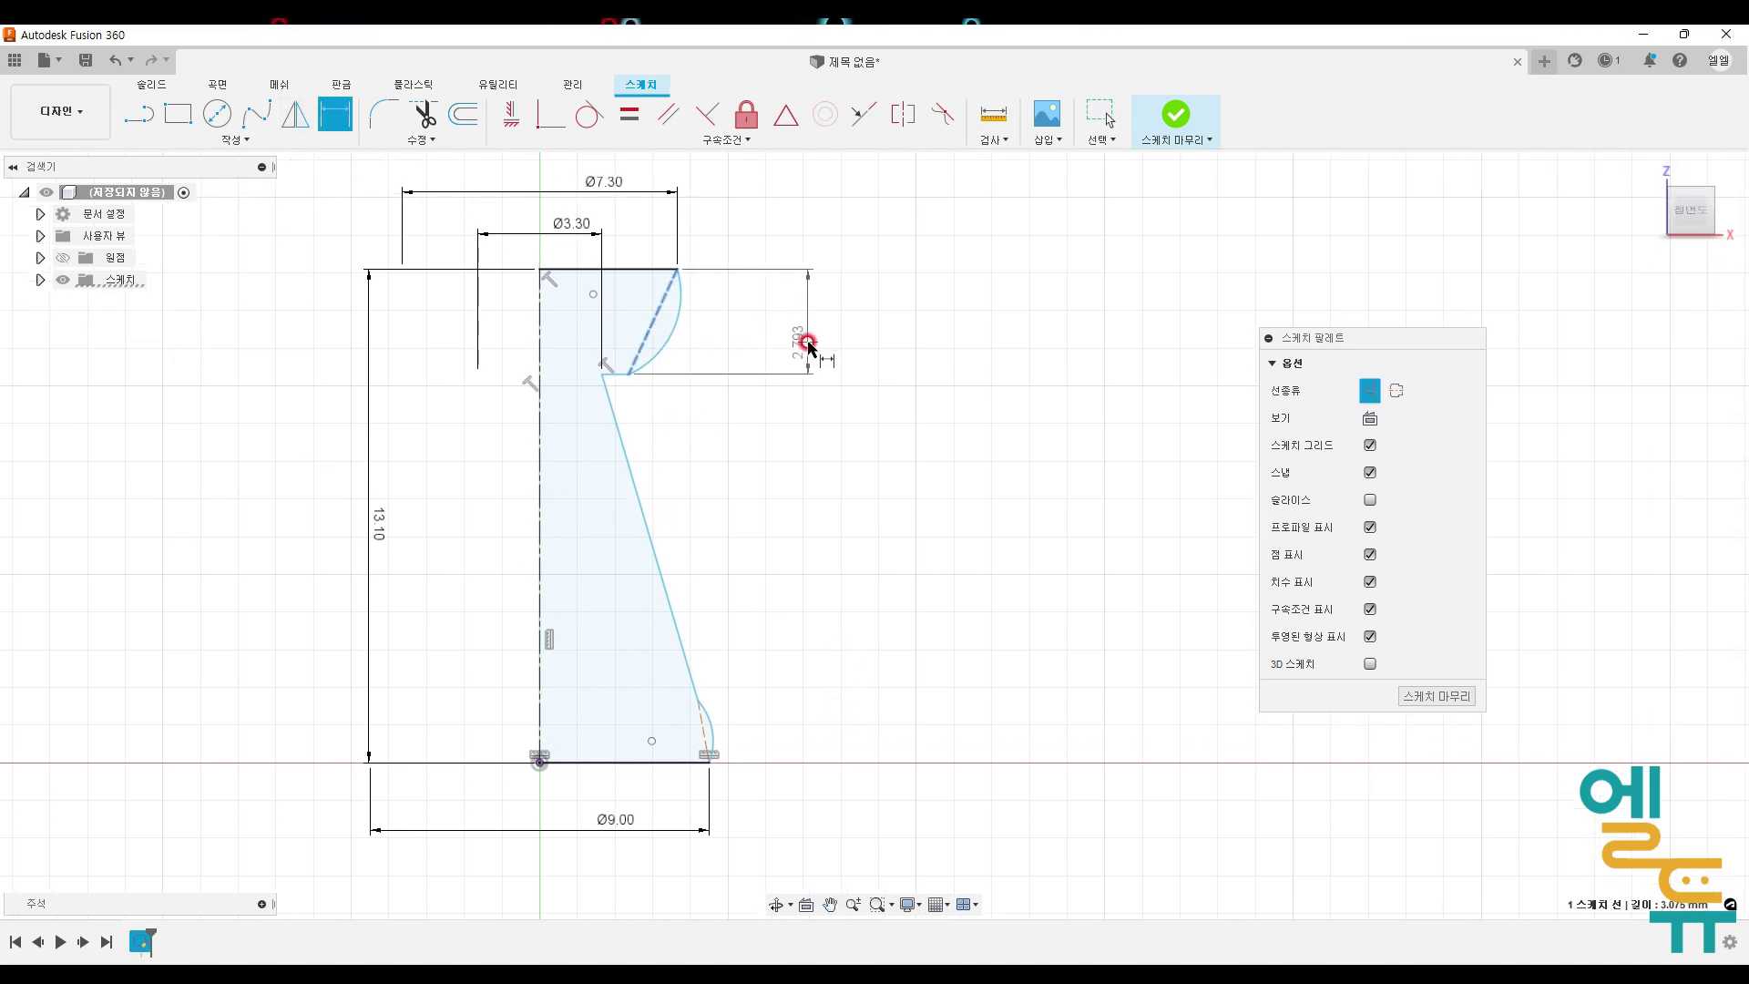
left_click(809, 344)
type("2.3")
key("Return")
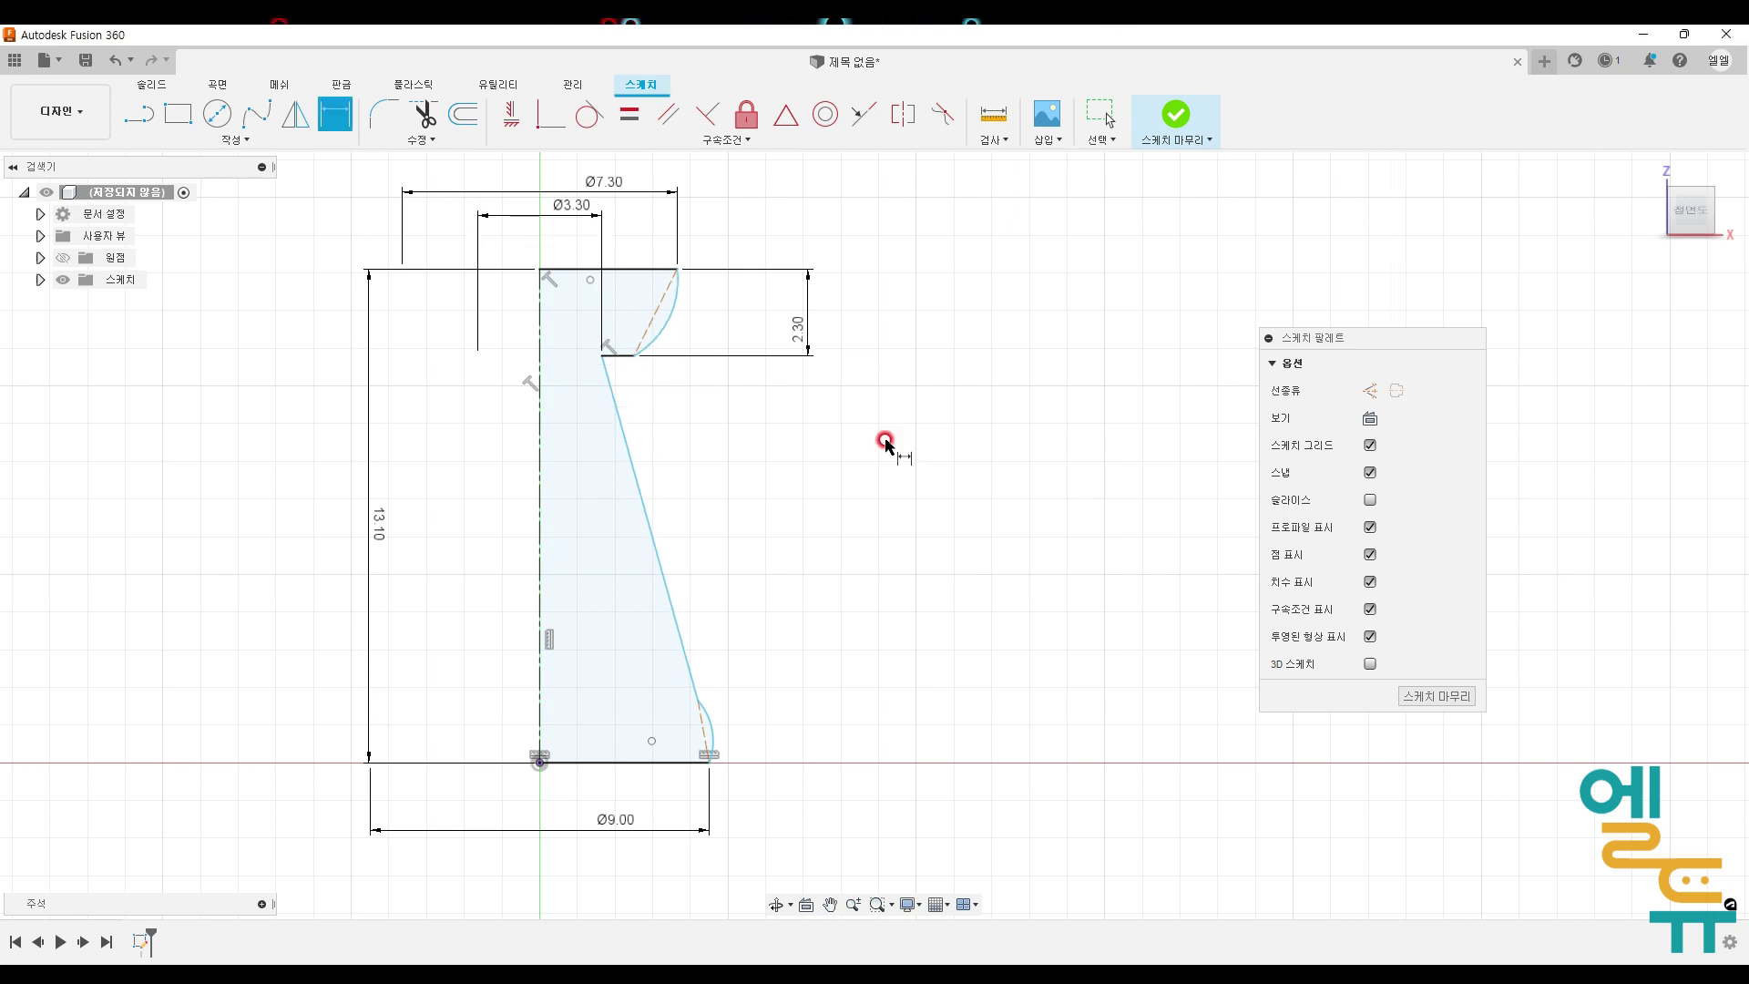
Step: Dimension the vertical height of the body's slanted edge as 7.8 mm
left_click(645, 481)
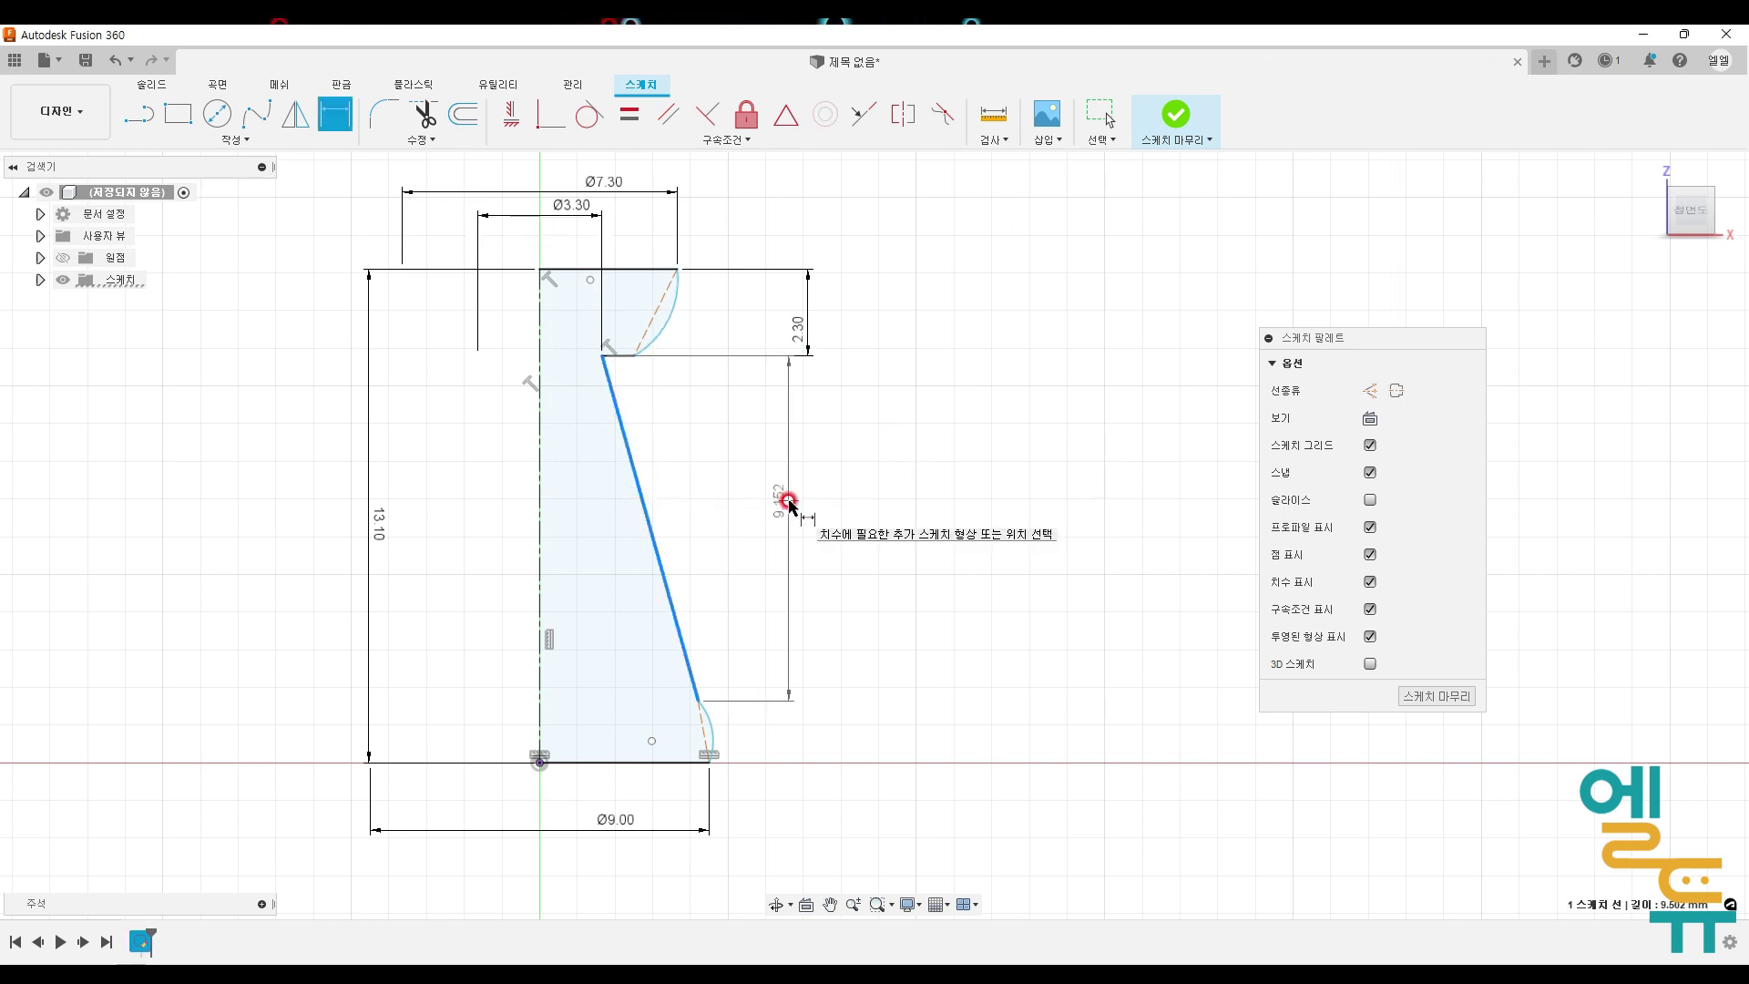
left_click(787, 500)
type("7.8")
key("Return")
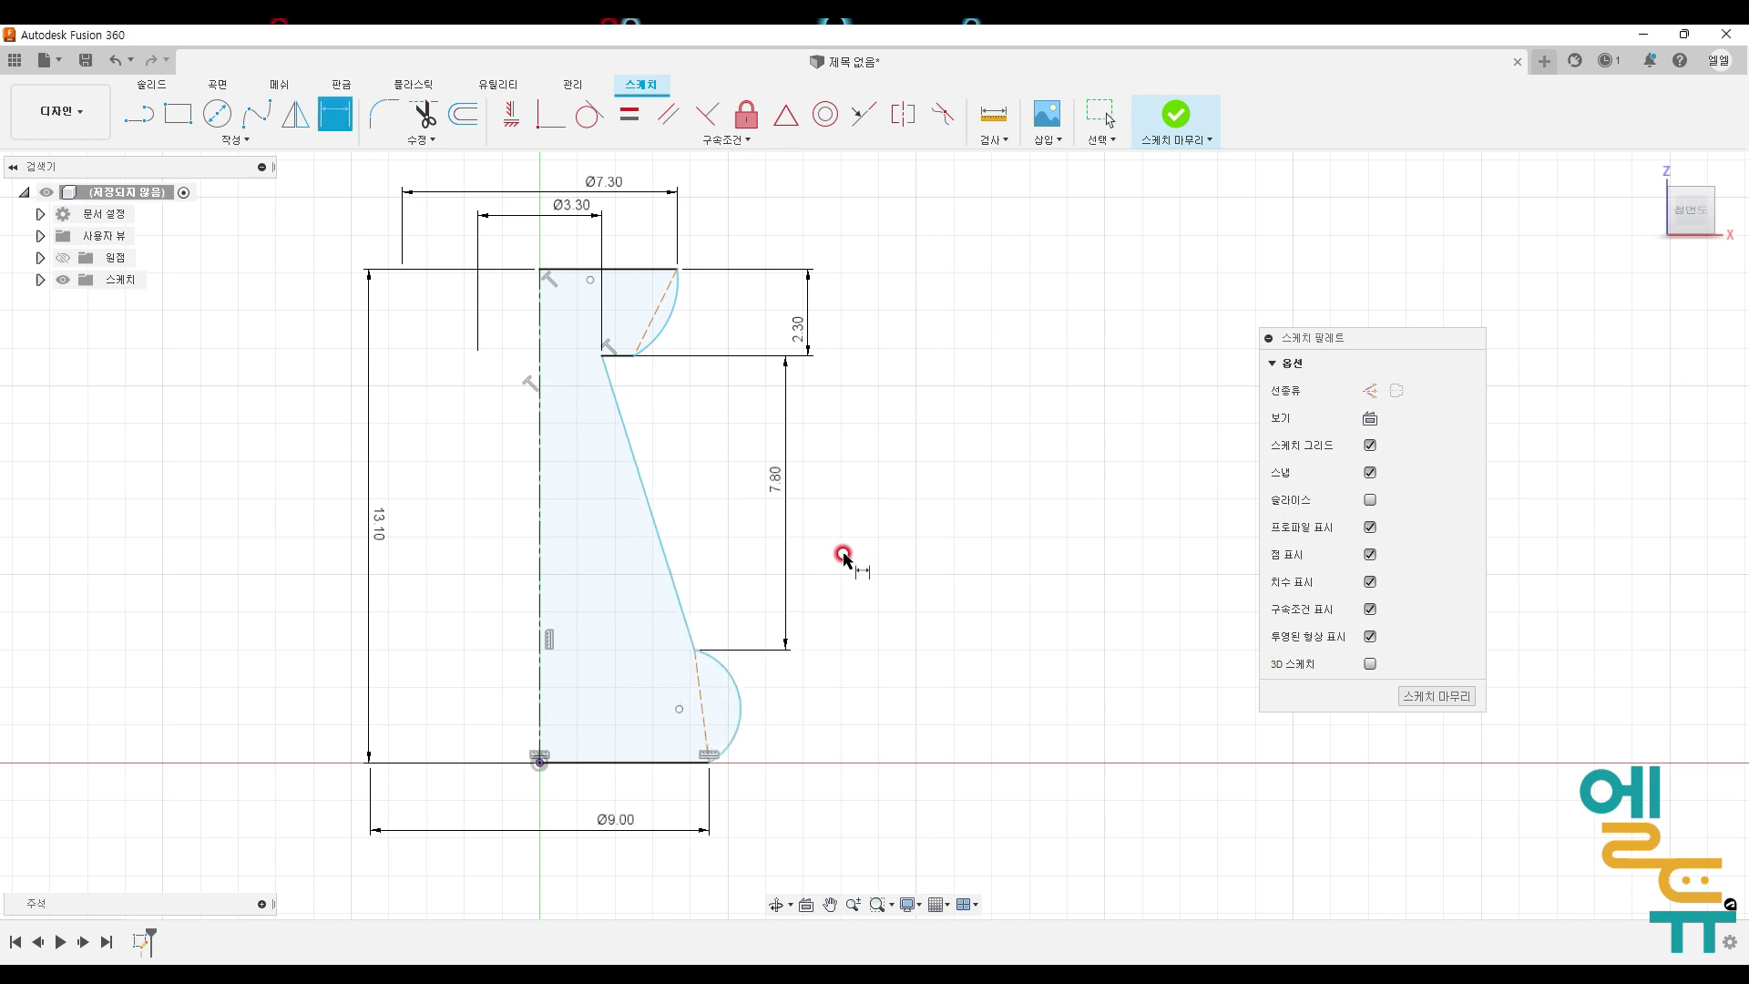
Step: Try to dimension the vertical height of the base's slanted construction line
left_click(704, 697)
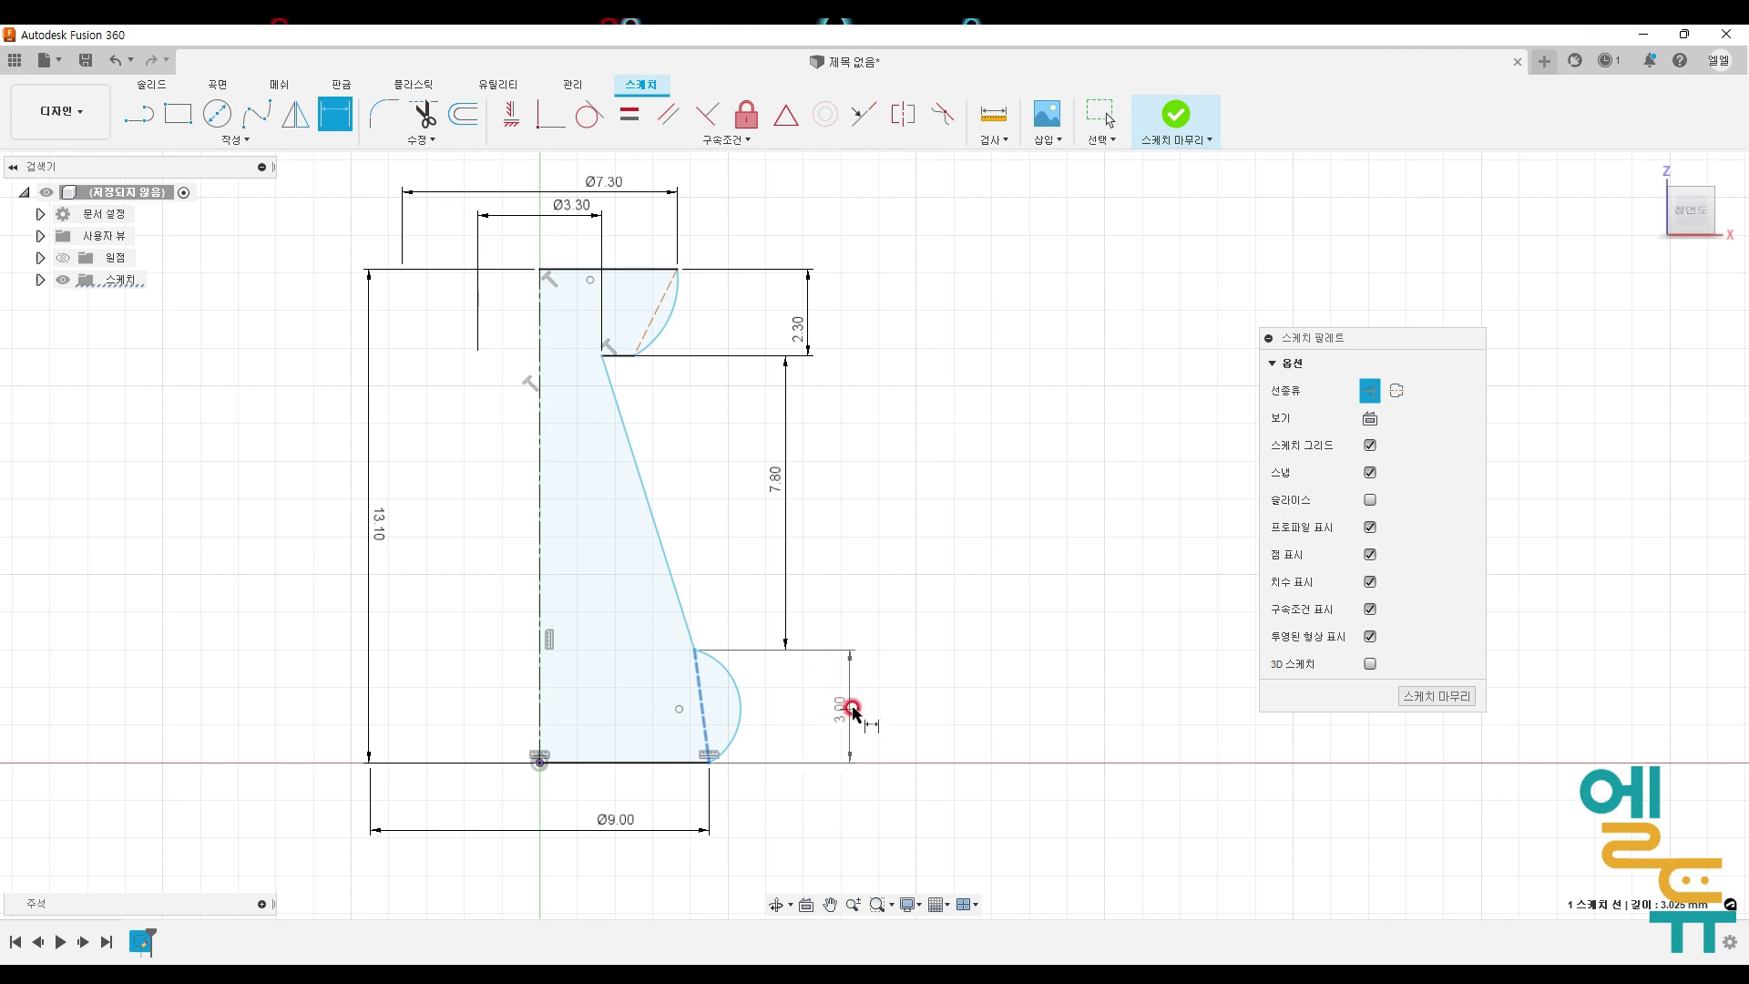
left_click(852, 708)
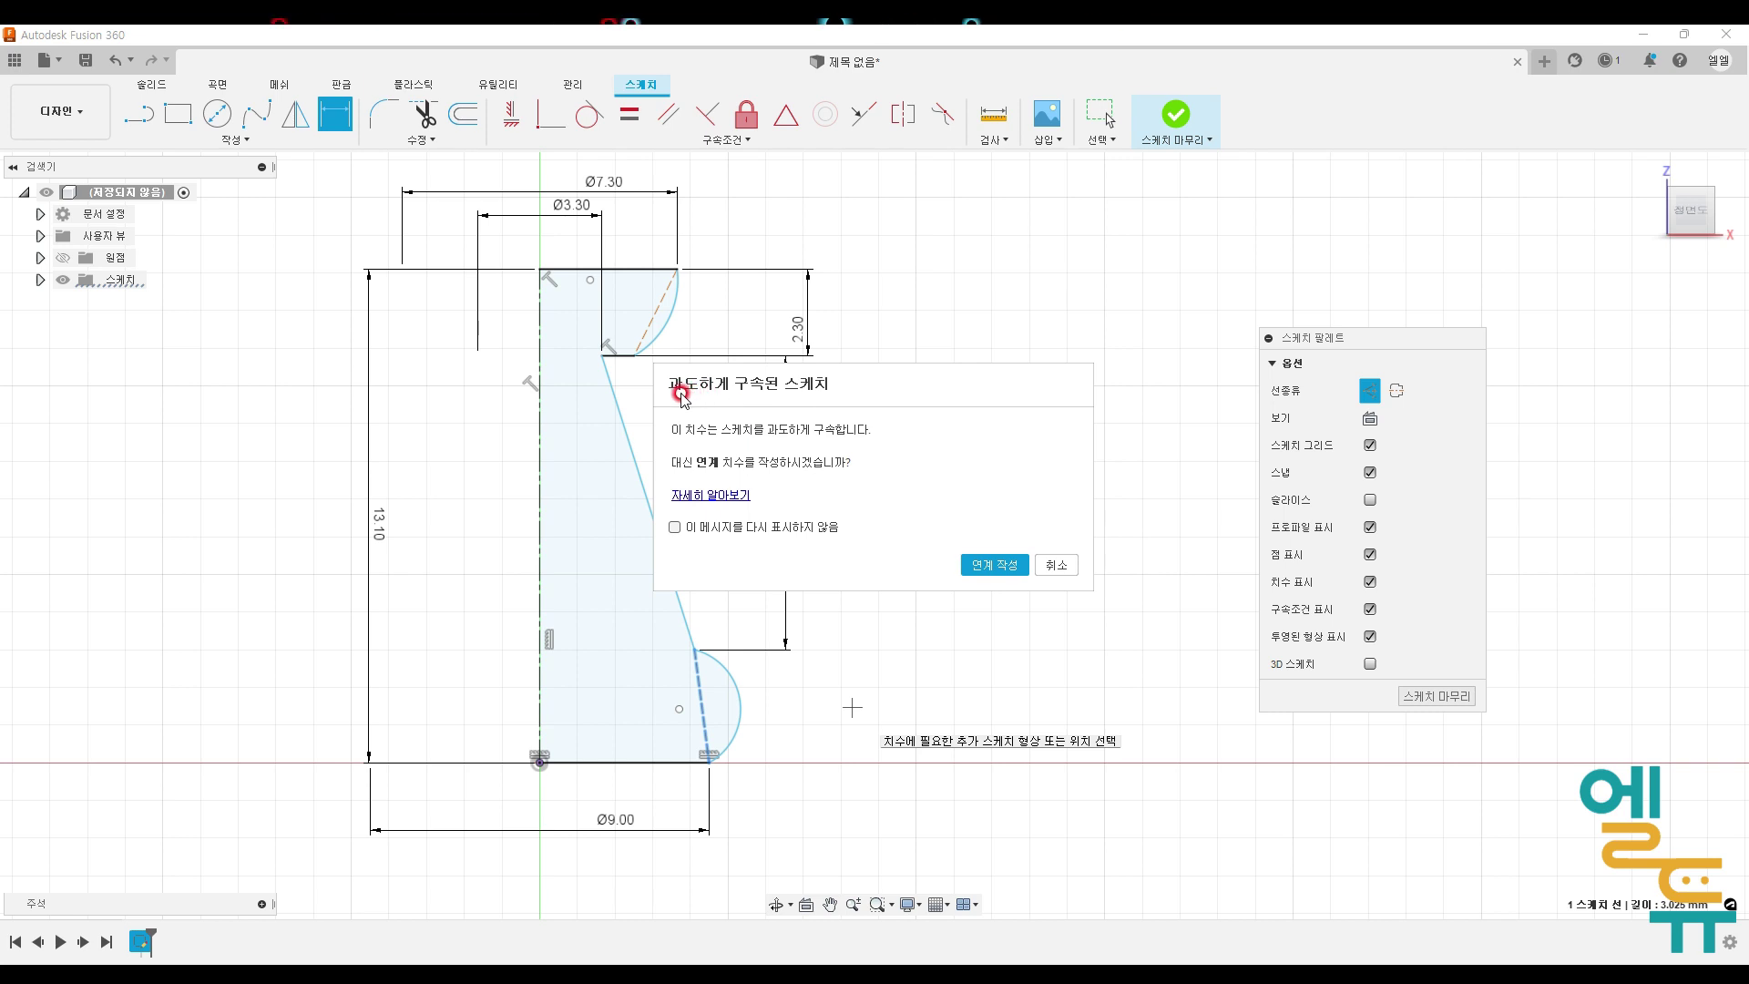
left_click(1056, 578)
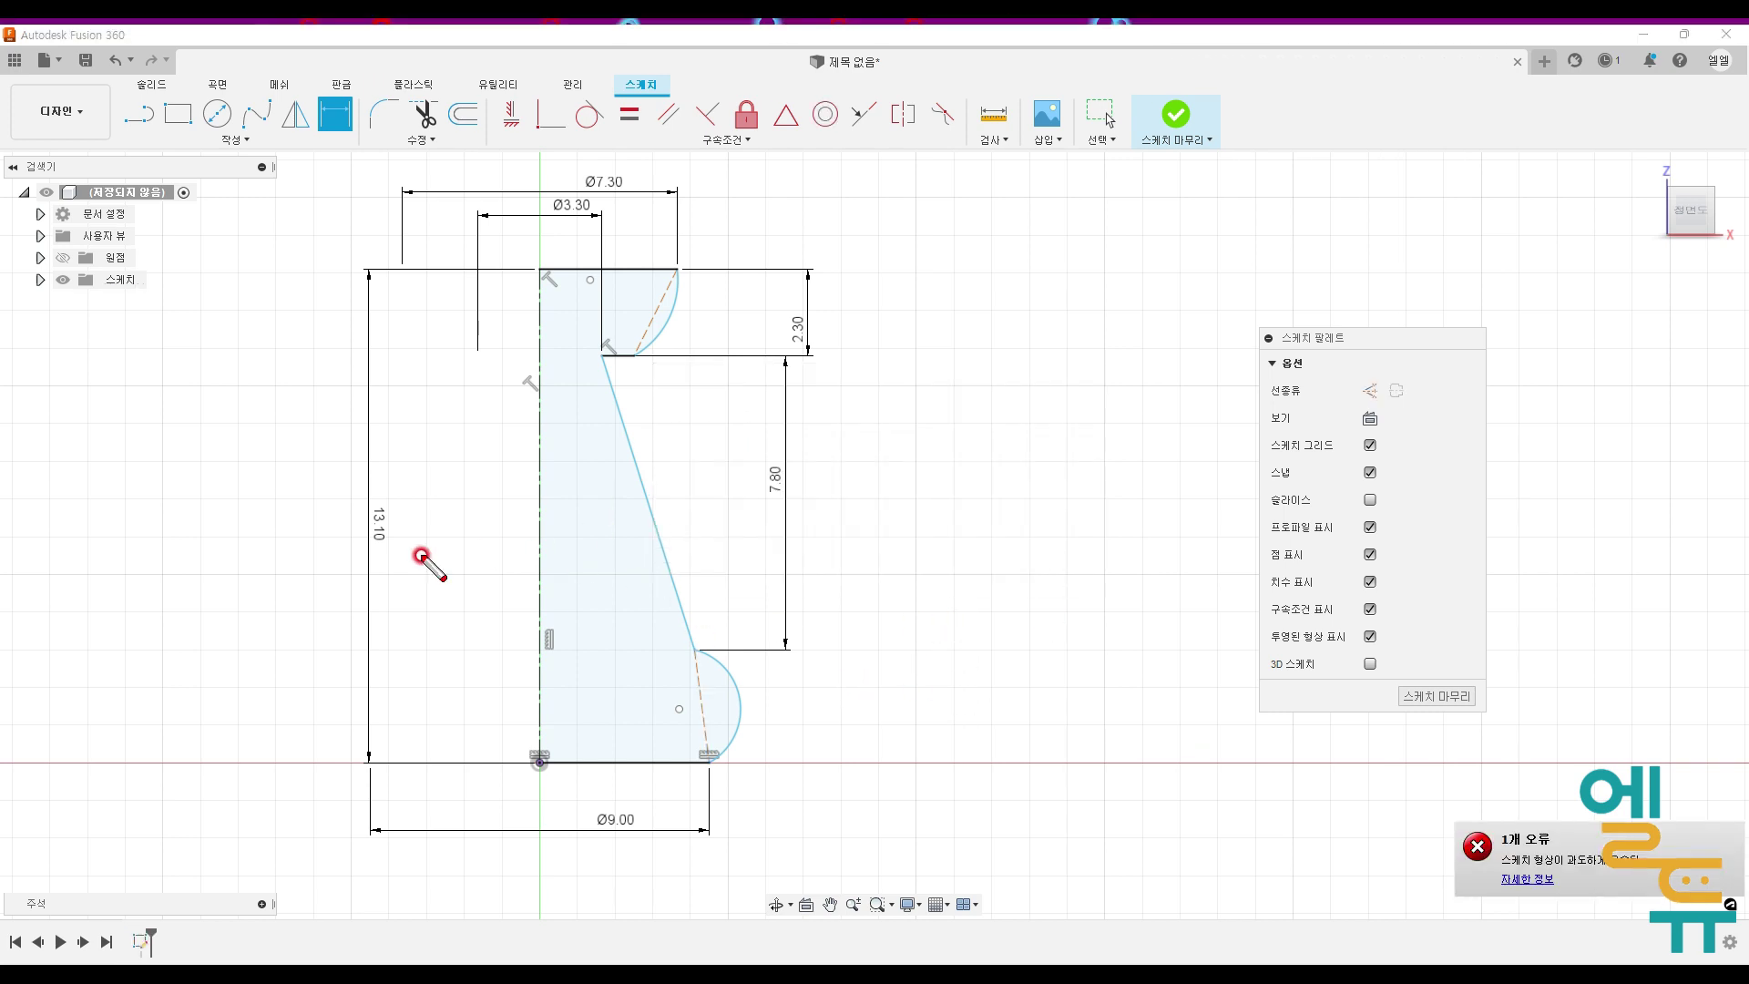
mouse_move(391, 558)
left_mouse_down()
mouse_move(349, 483)
mouse_move(418, 507)
mouse_move(409, 552)
mouse_move(380, 562)
left_mouse_up()
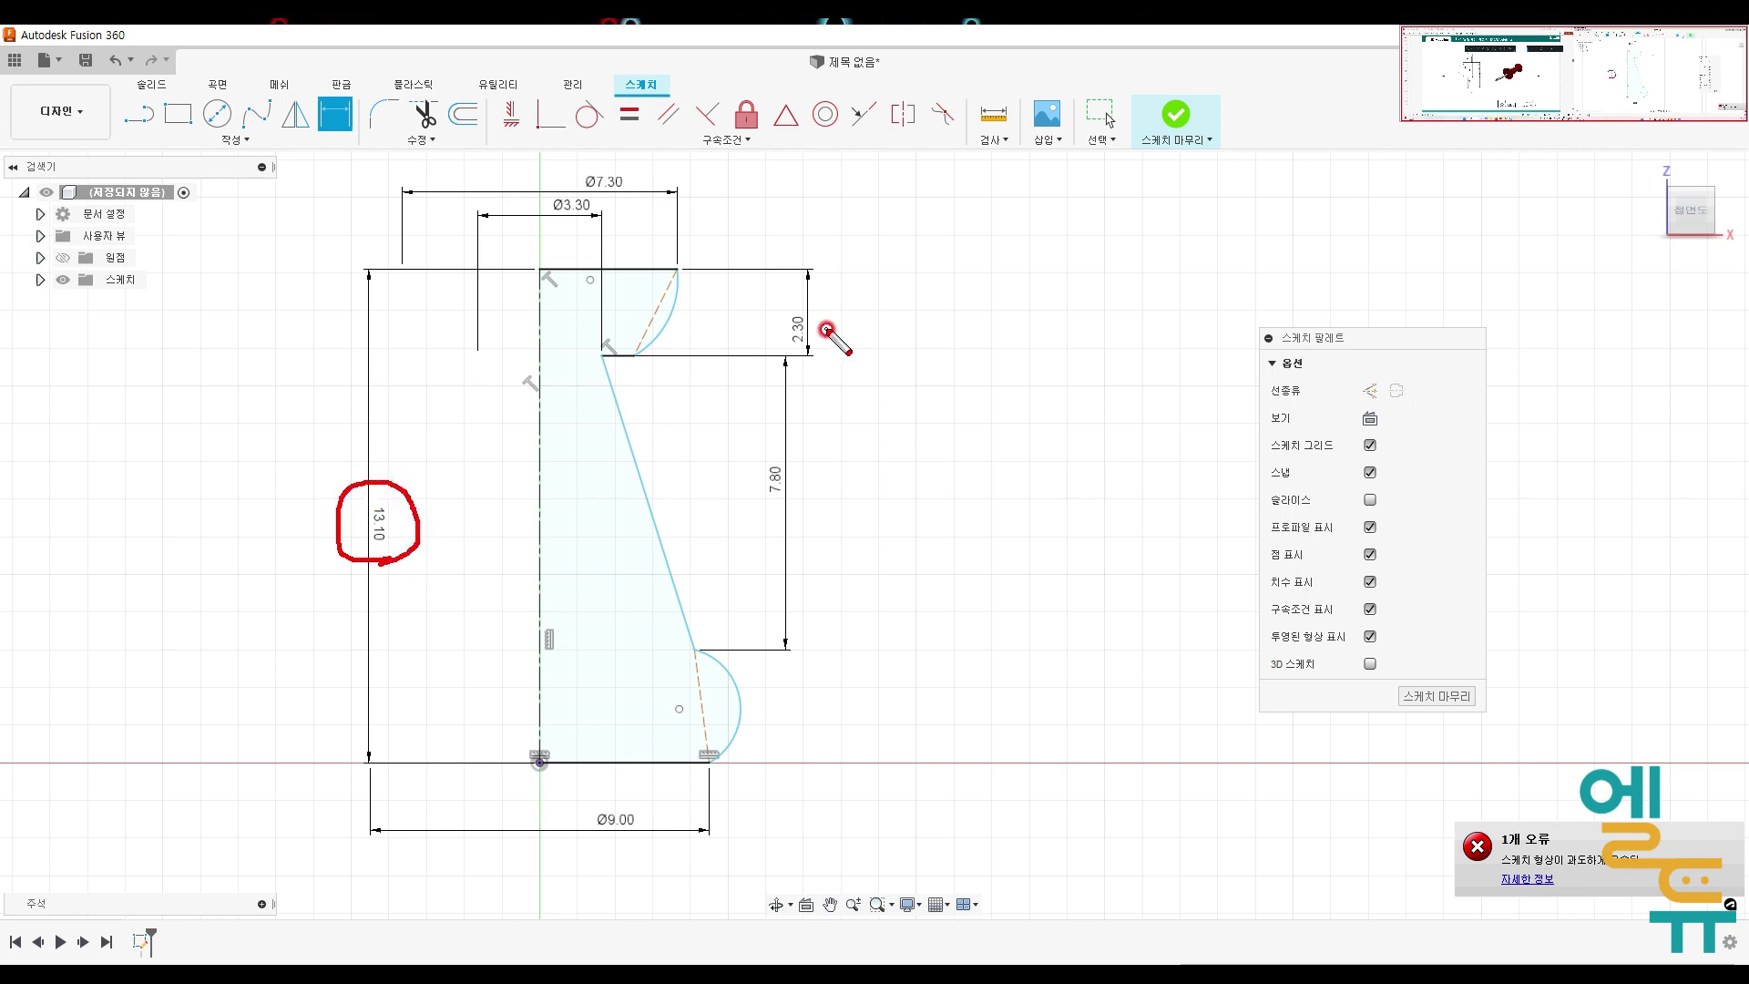
mouse_move(800, 351)
left_mouse_down()
mouse_move(801, 303)
mouse_move(809, 349)
left_mouse_up()
mouse_move(785, 458)
left_mouse_down()
mouse_move(769, 506)
mouse_move(784, 473)
mouse_move(793, 500)
mouse_move(774, 506)
left_mouse_up()
mouse_move(880, 443)
left_mouse_down()
mouse_move(882, 485)
mouse_move(907, 483)
left_mouse_up()
left_click(938, 479)
left_click_drag(974, 424, 977, 477)
left_click_drag(863, 541, 894, 540)
left_click_drag(908, 522, 989, 543)
left_click(972, 540)
left_click_drag(847, 588, 947, 598)
mouse_move(763, 690)
left_mouse_down()
mouse_move(785, 701)
mouse_move(777, 720)
left_mouse_up()
key("Escape")
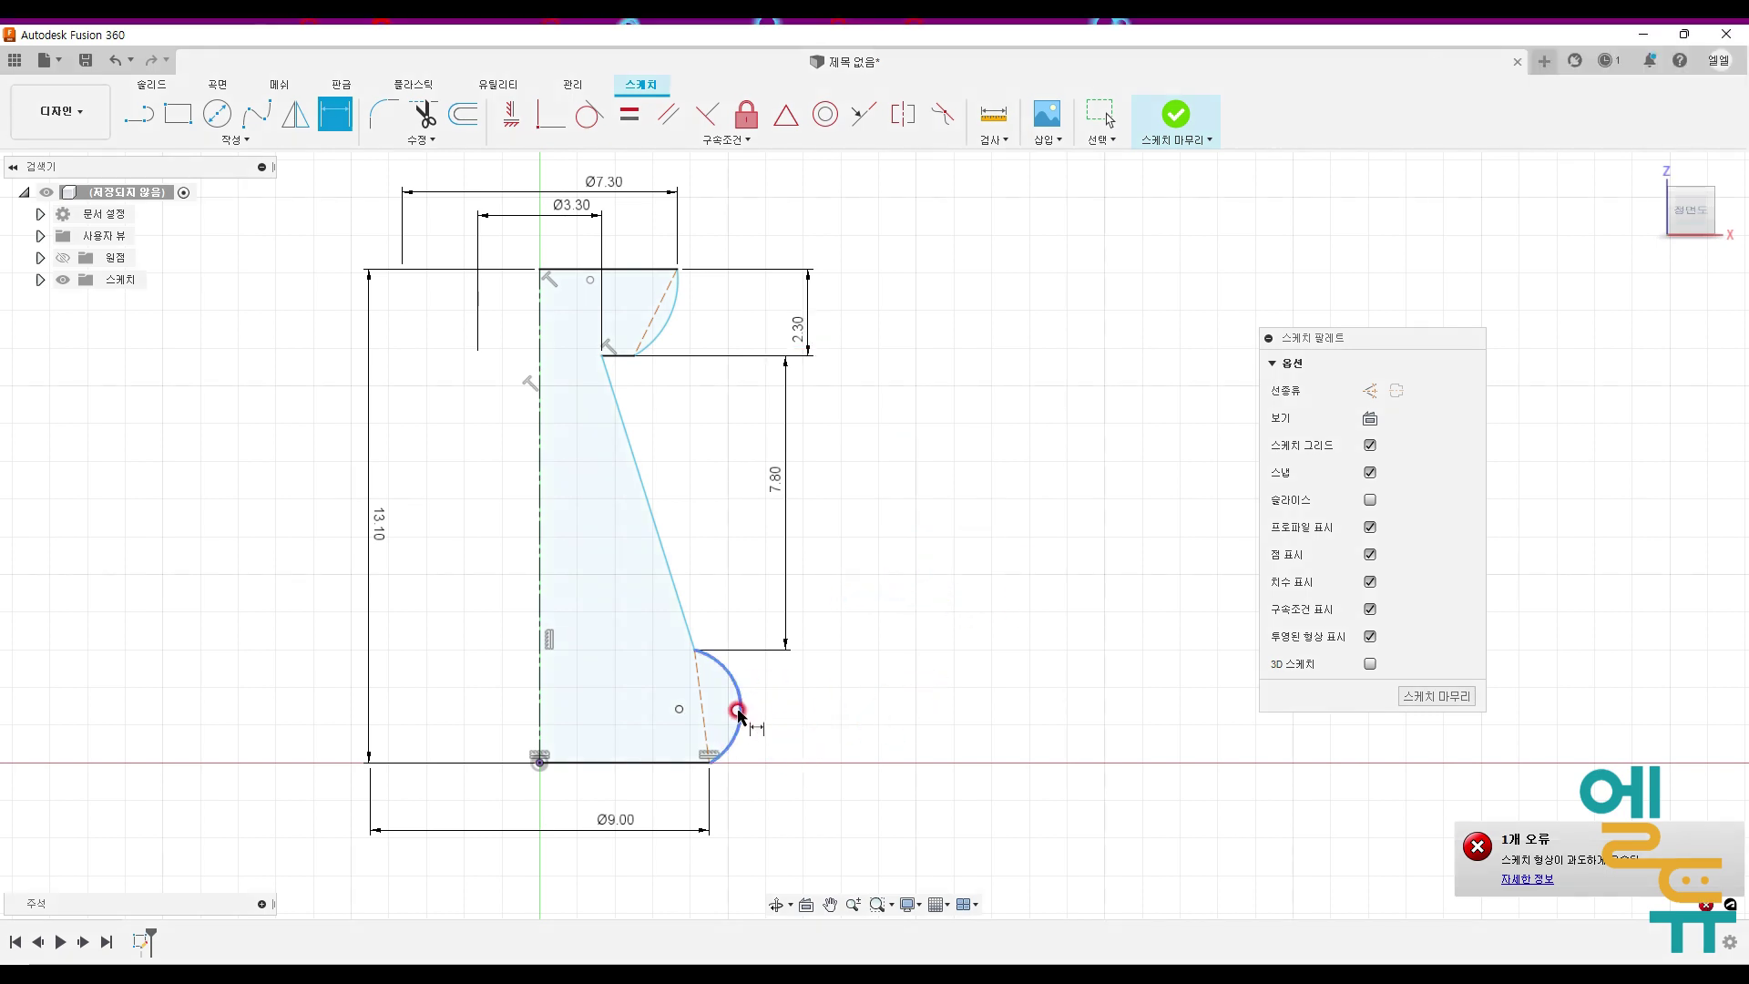
key("Escape")
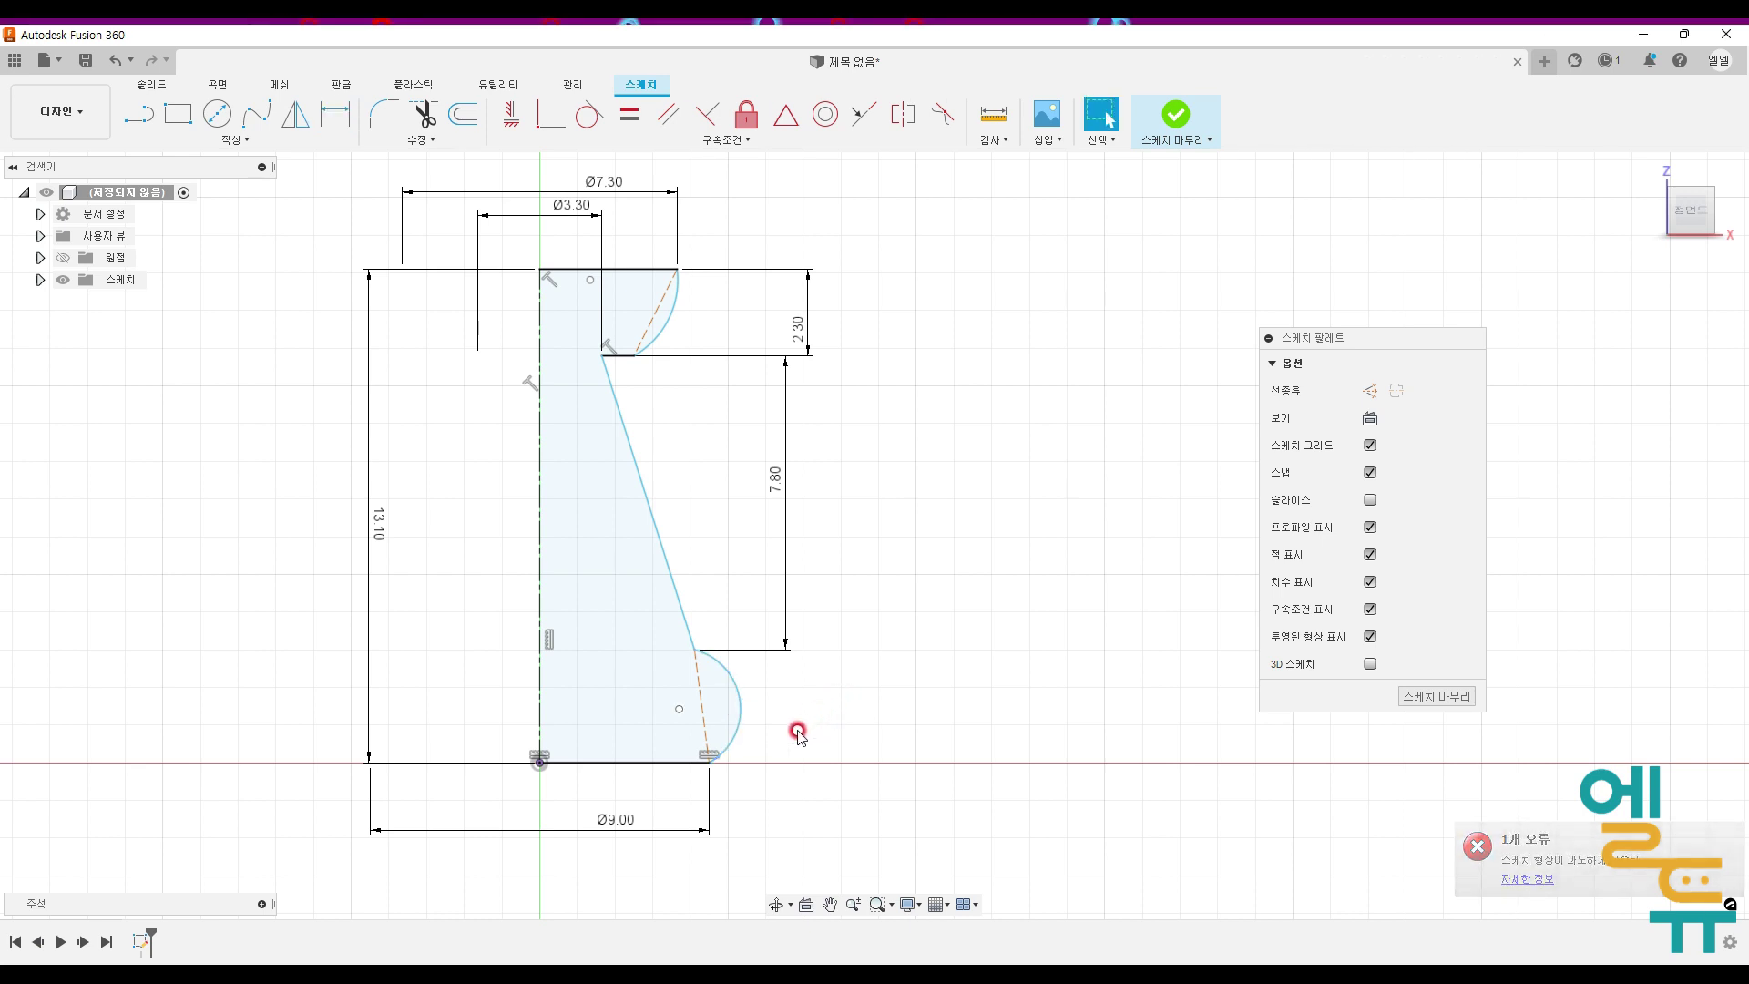
left_click_drag(782, 685, 695, 745)
left_click_drag(716, 652, 804, 757)
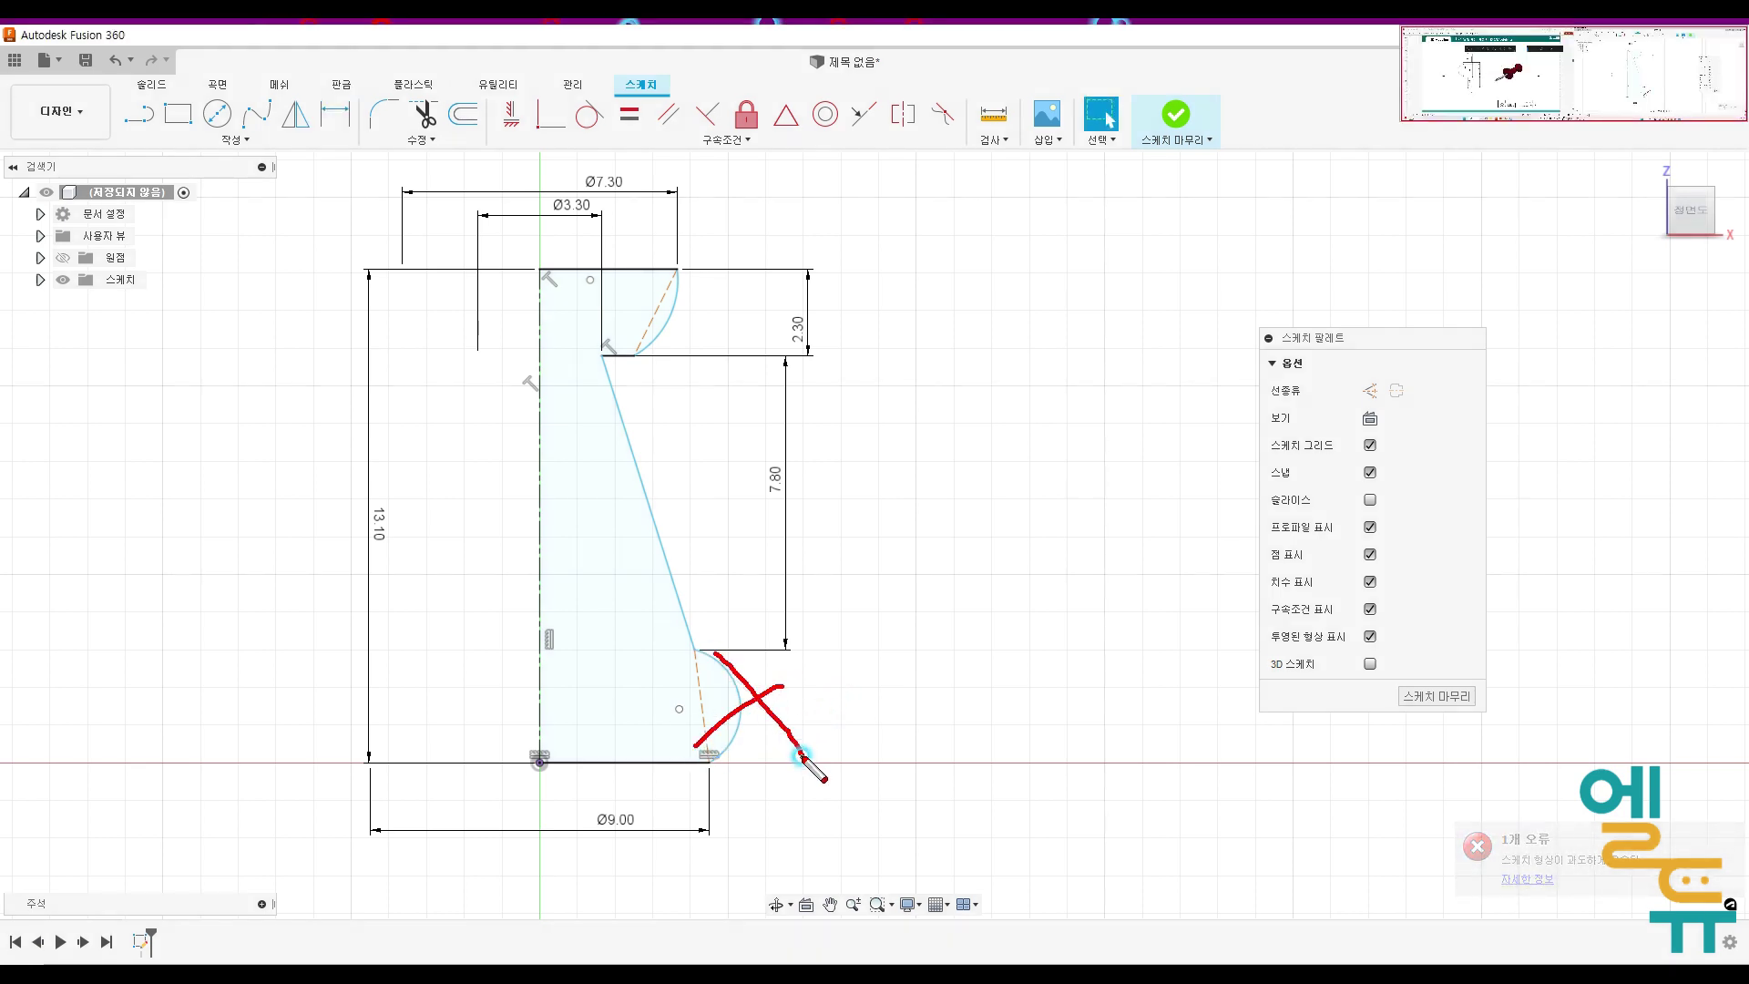
key("Escape")
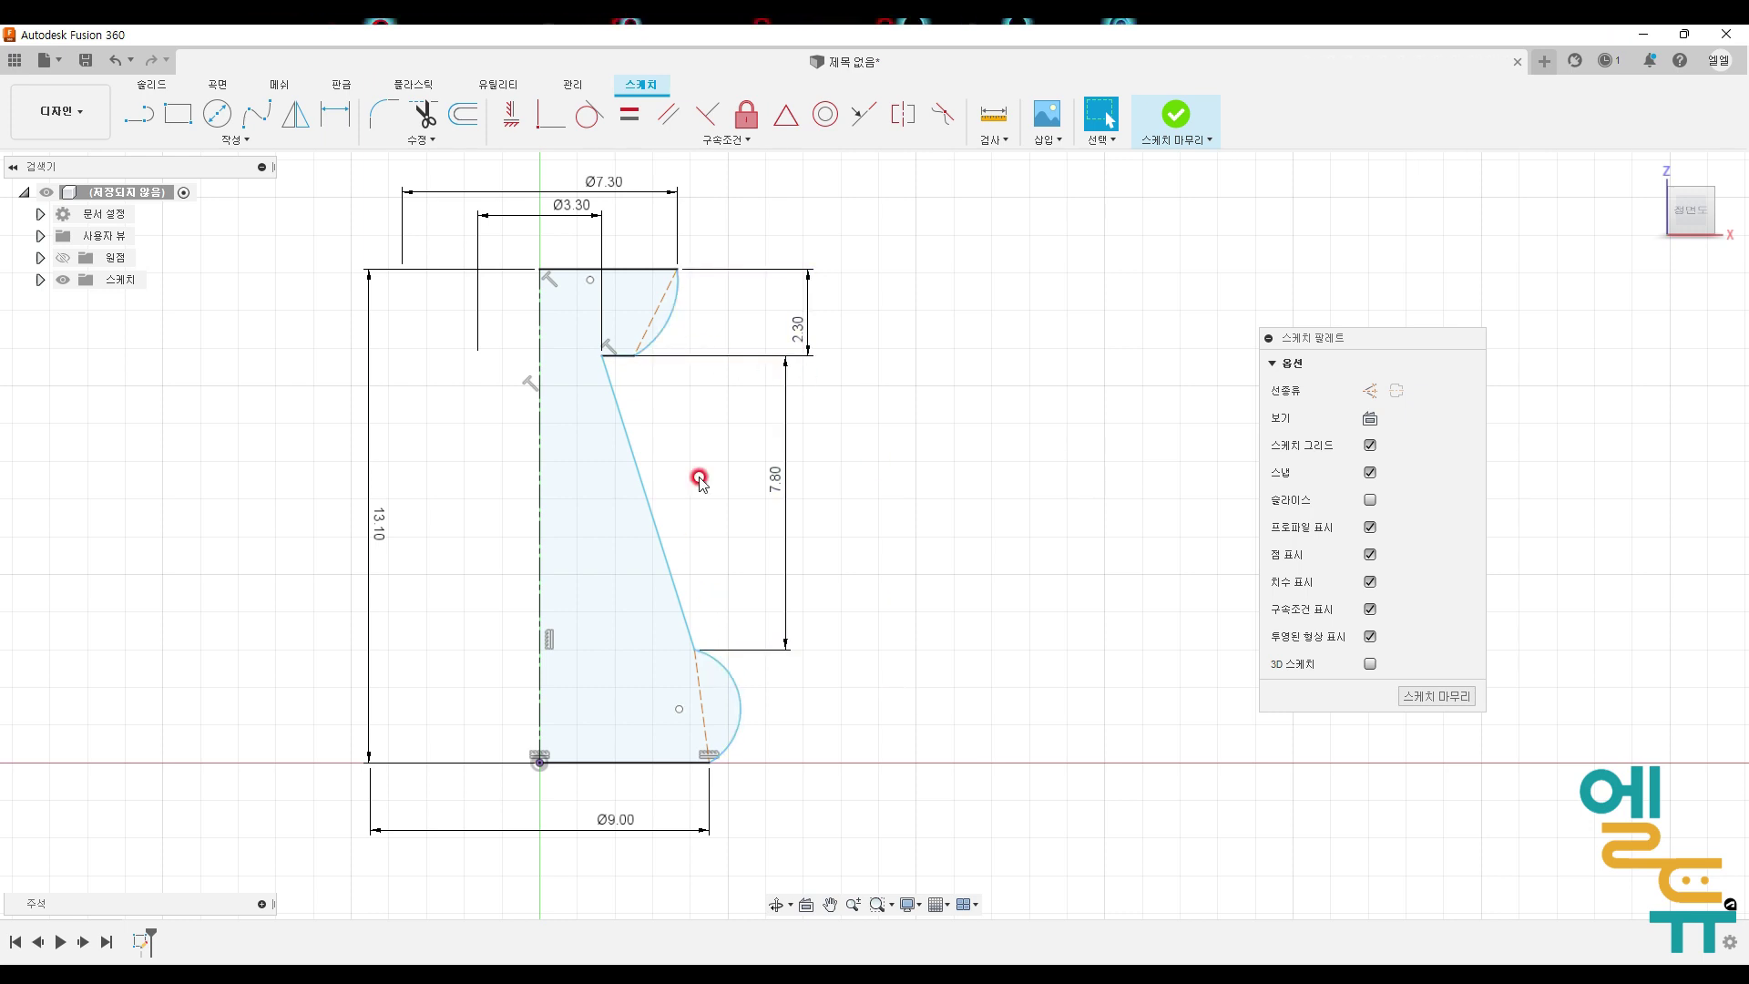
Step: Dimension the head's outer arc with a radius of 2.4 mm
left_click(336, 122)
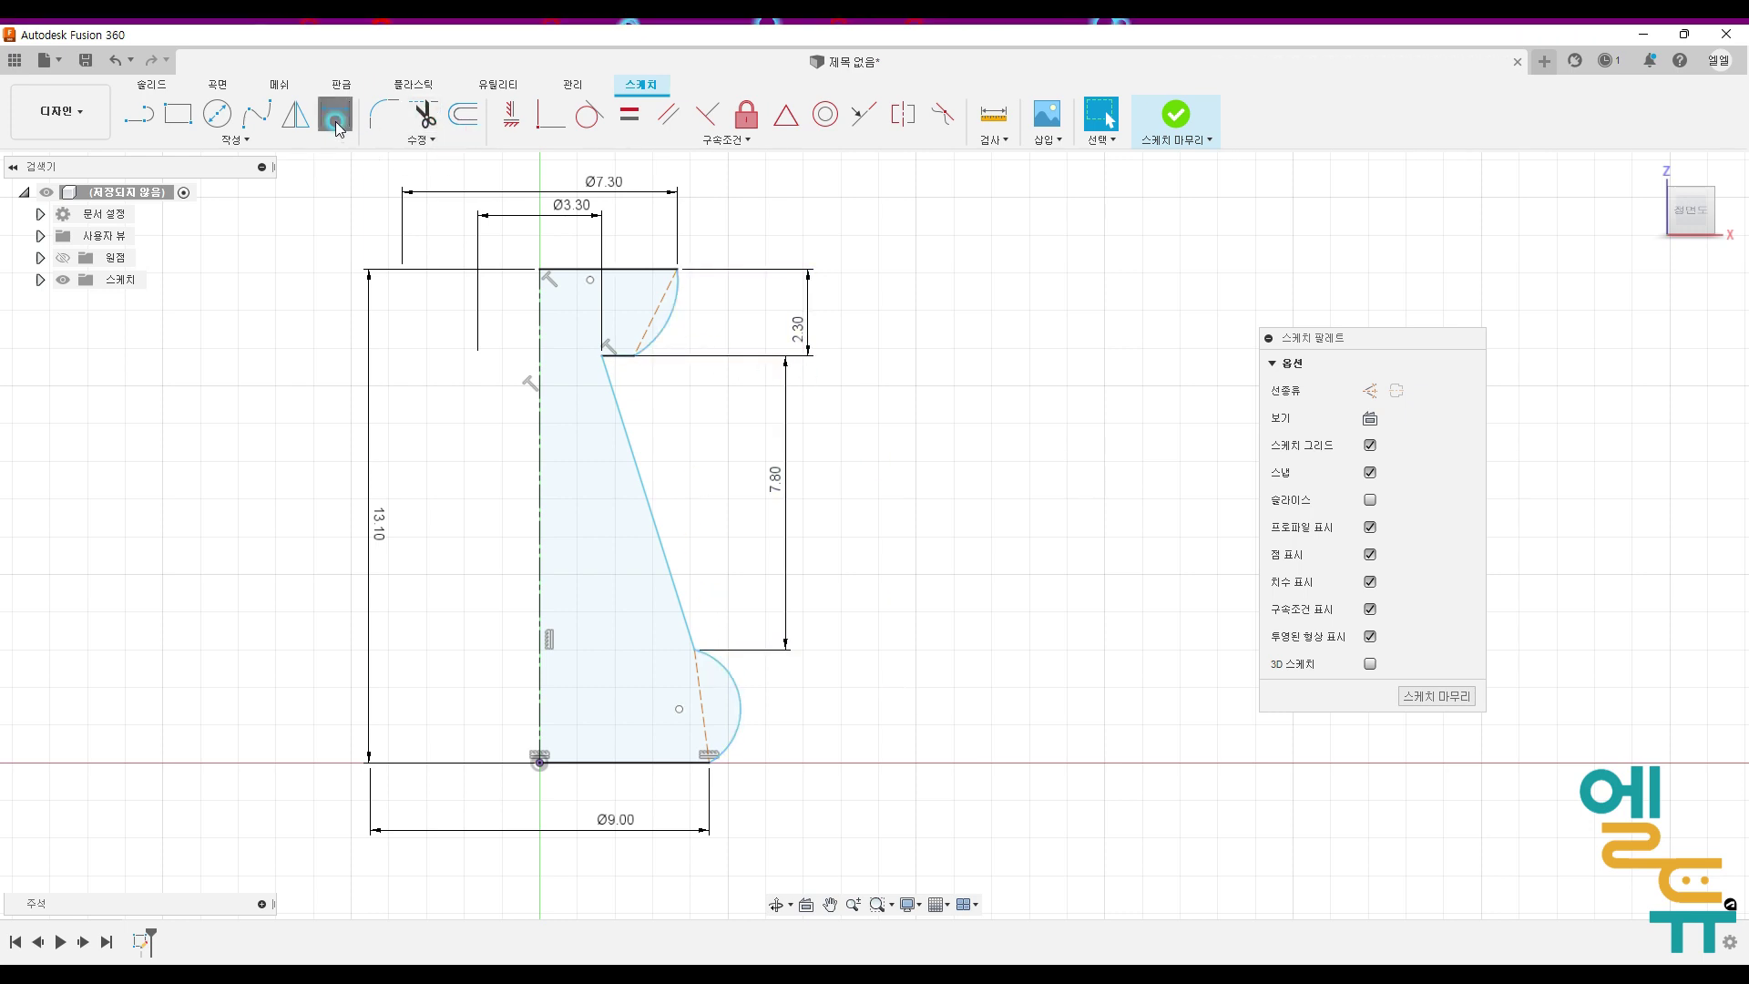
left_click(671, 324)
left_click(711, 334)
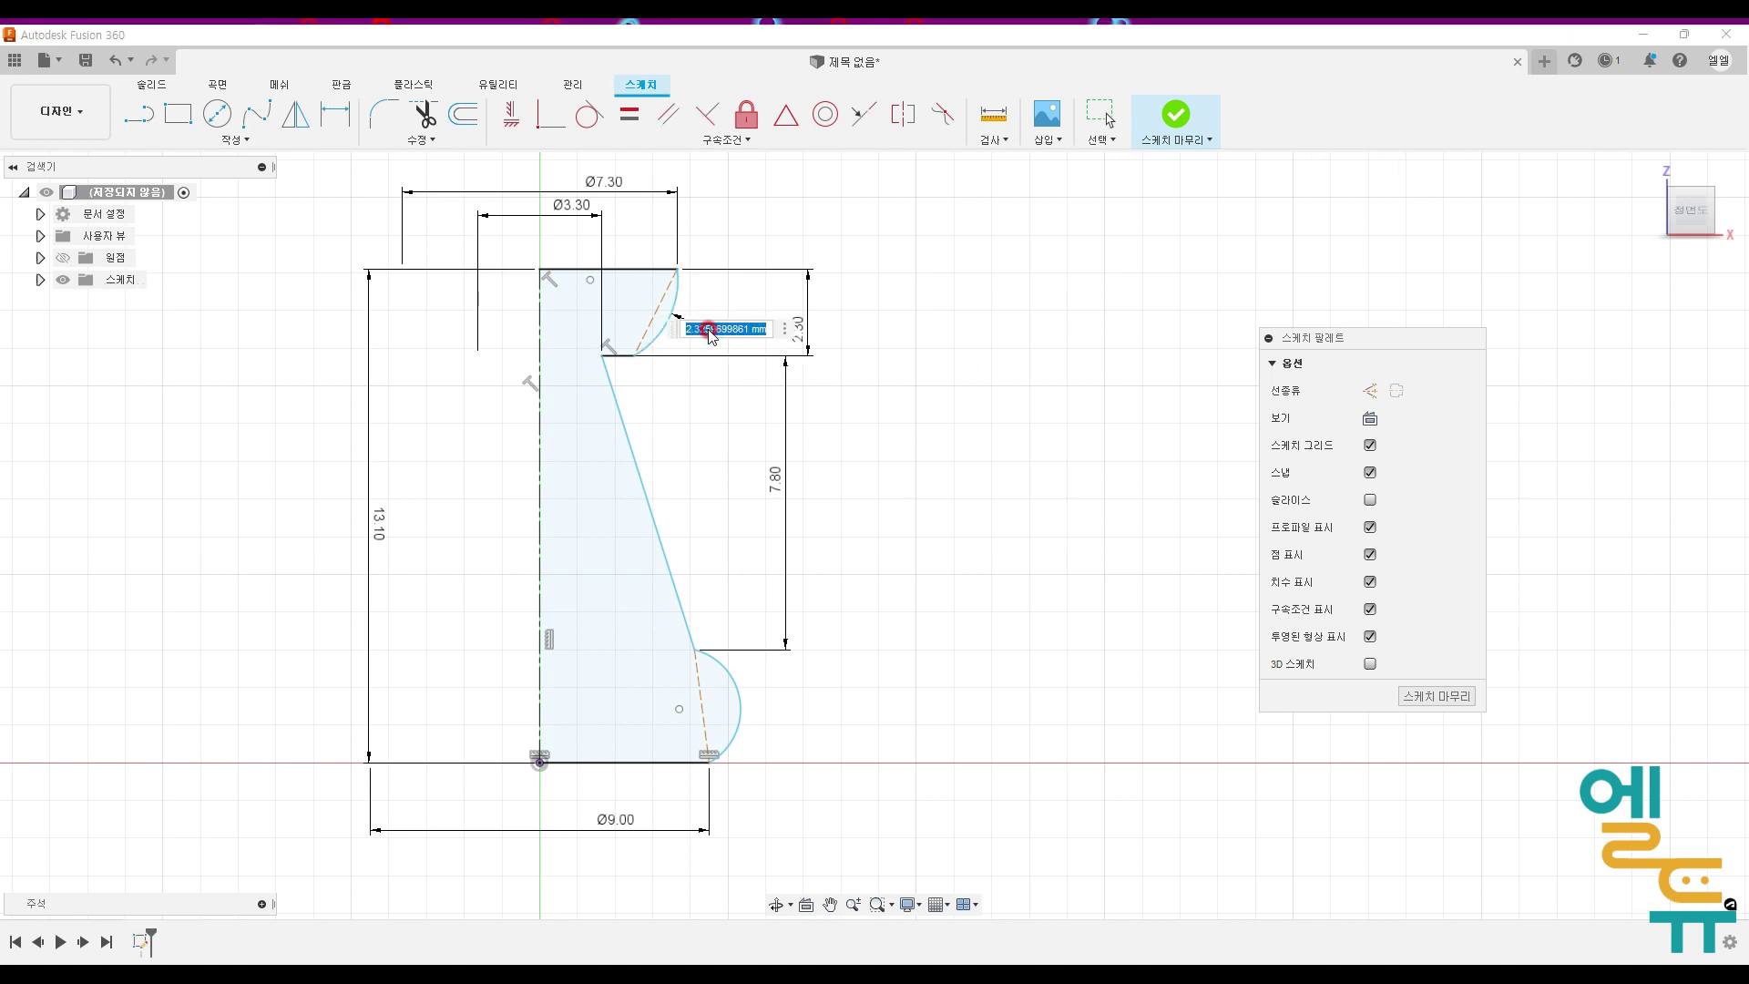
type("2.4")
key("Return")
Step: Dimension the base's outer arc with a radius of 3.2 mm
left_click(729, 678)
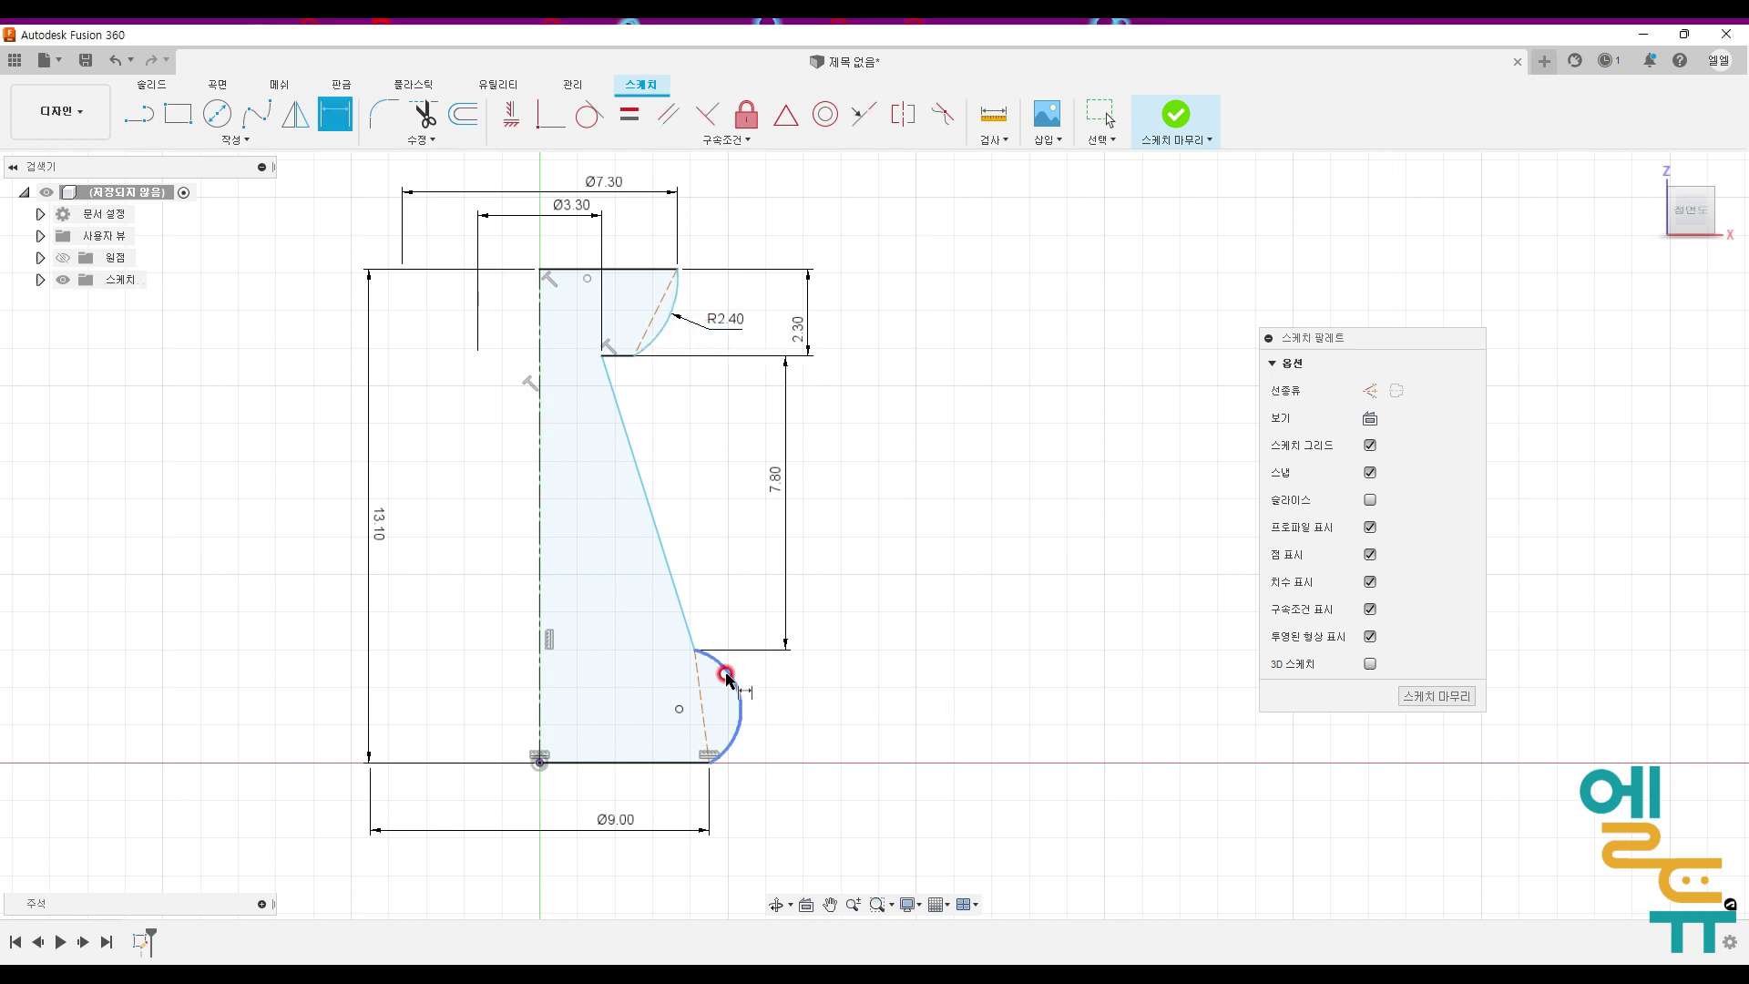
left_click(799, 710)
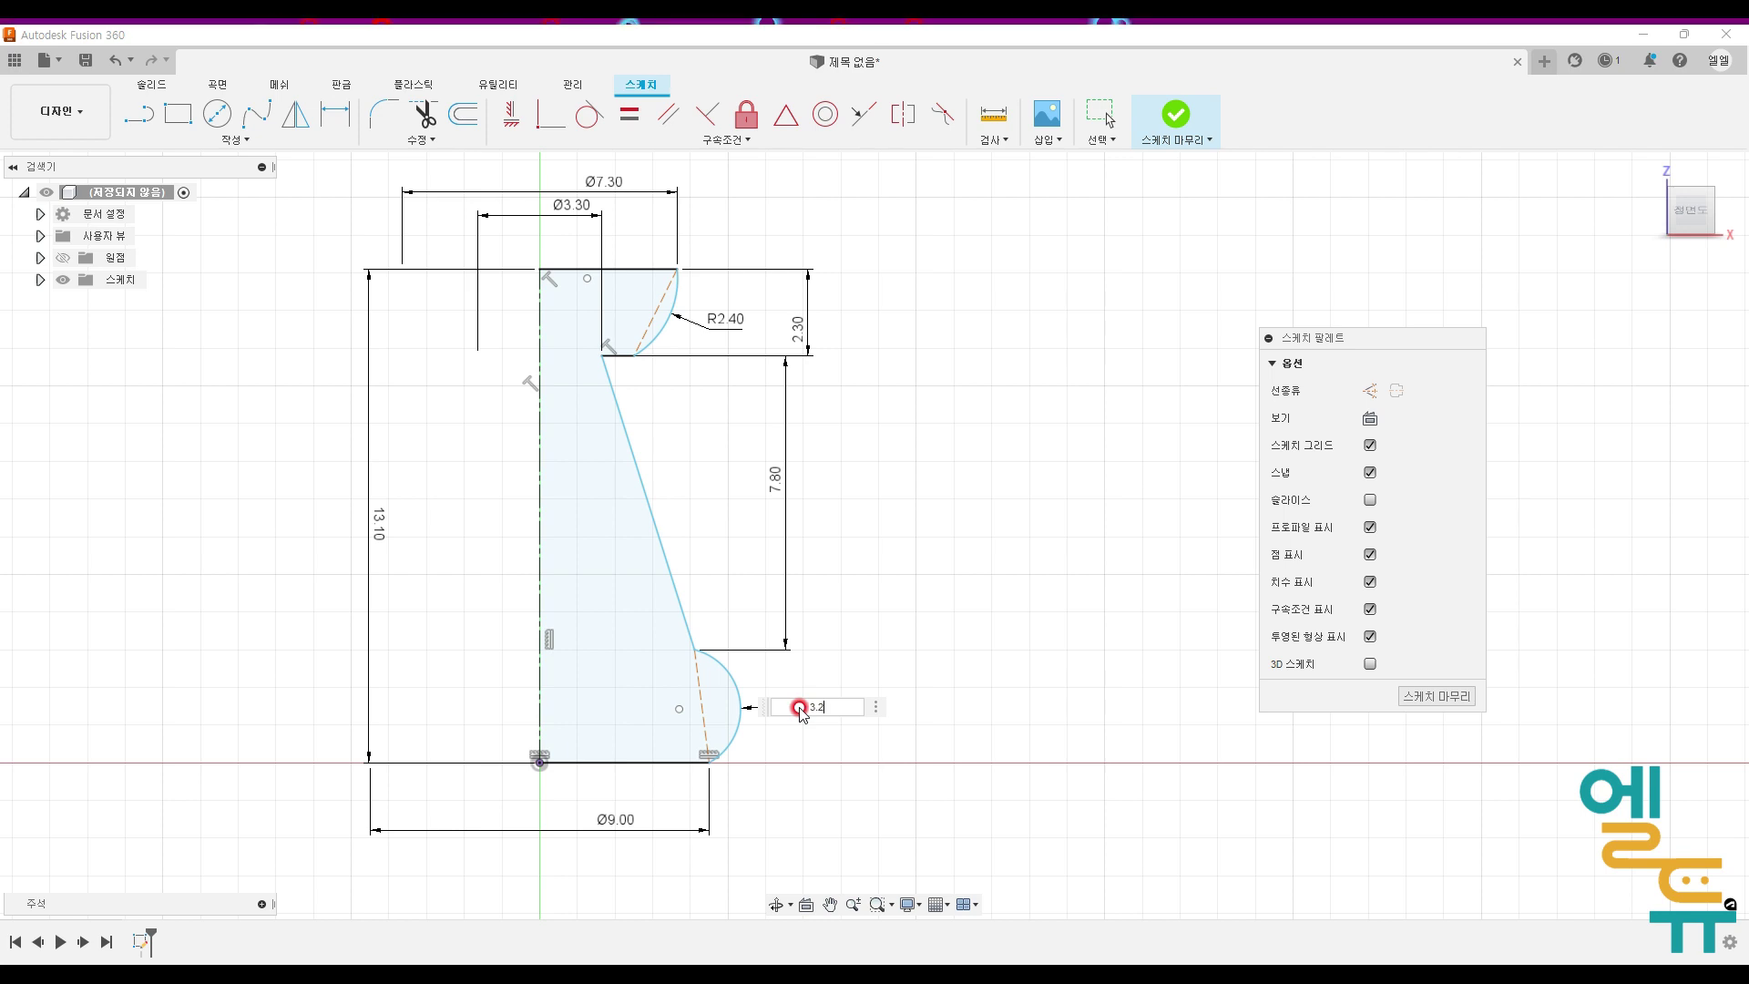
type("3.2")
key("Return")
key("Escape")
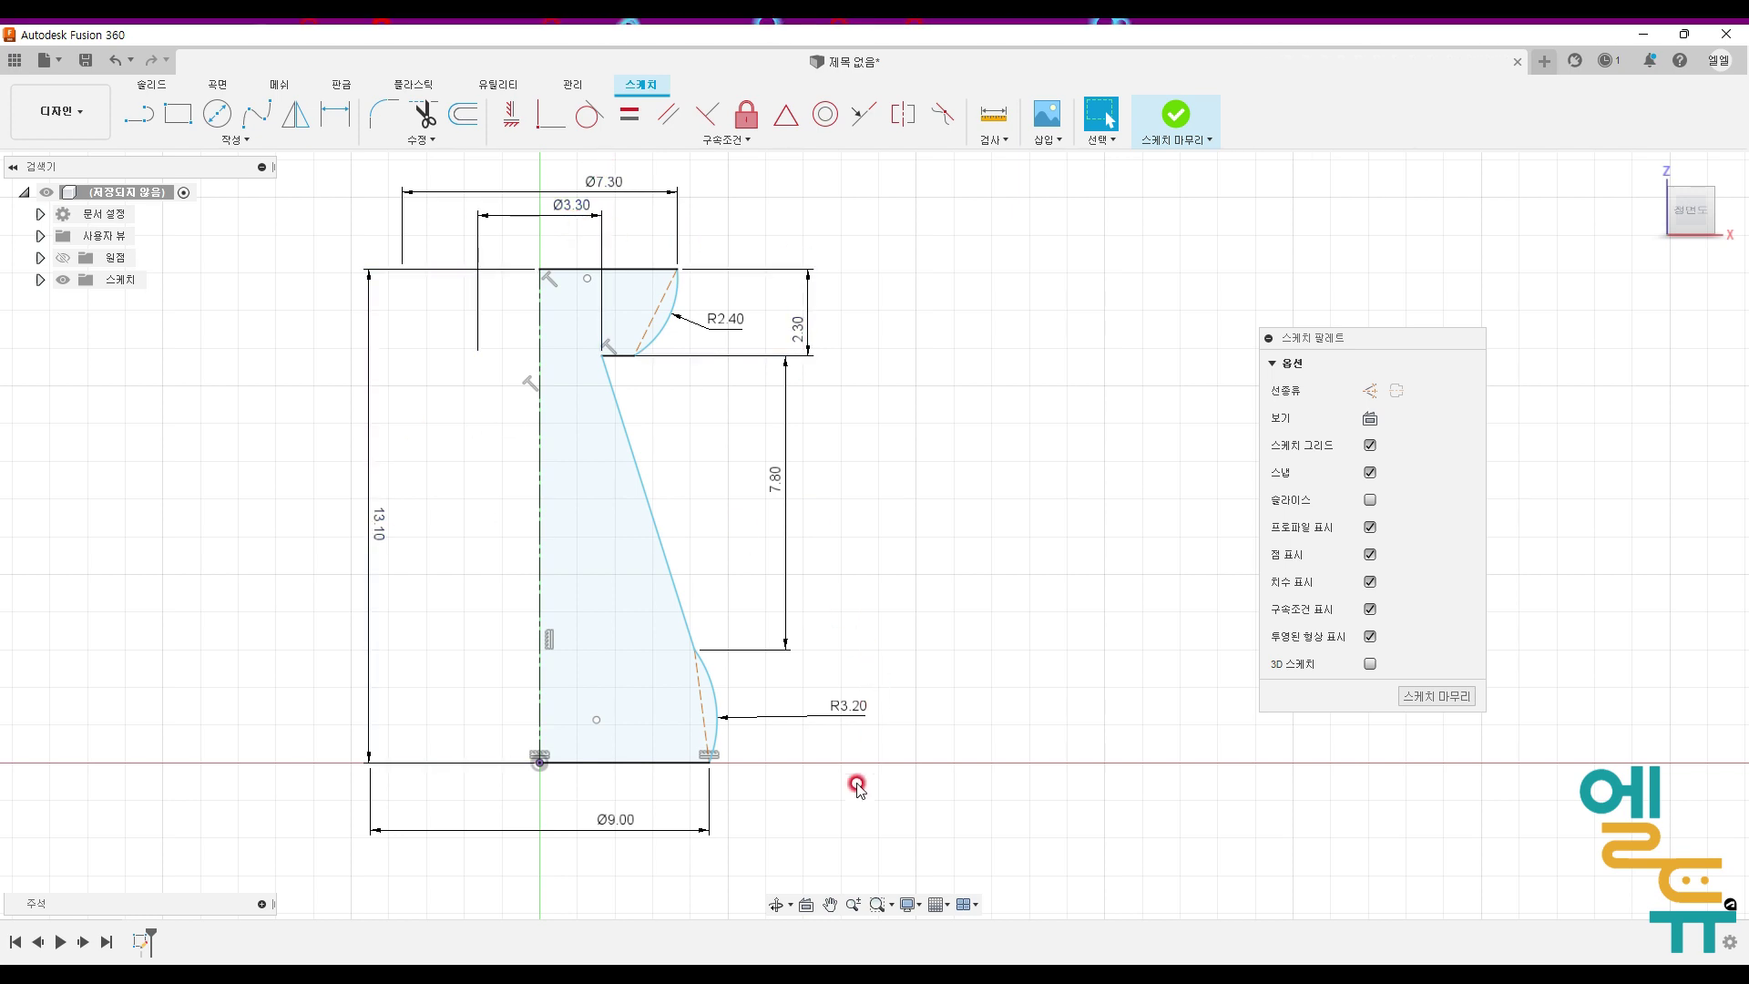
Step: Examine where the centre points of the head and base arcs lie relative to the profile's horizontal edges
left_click(596, 720)
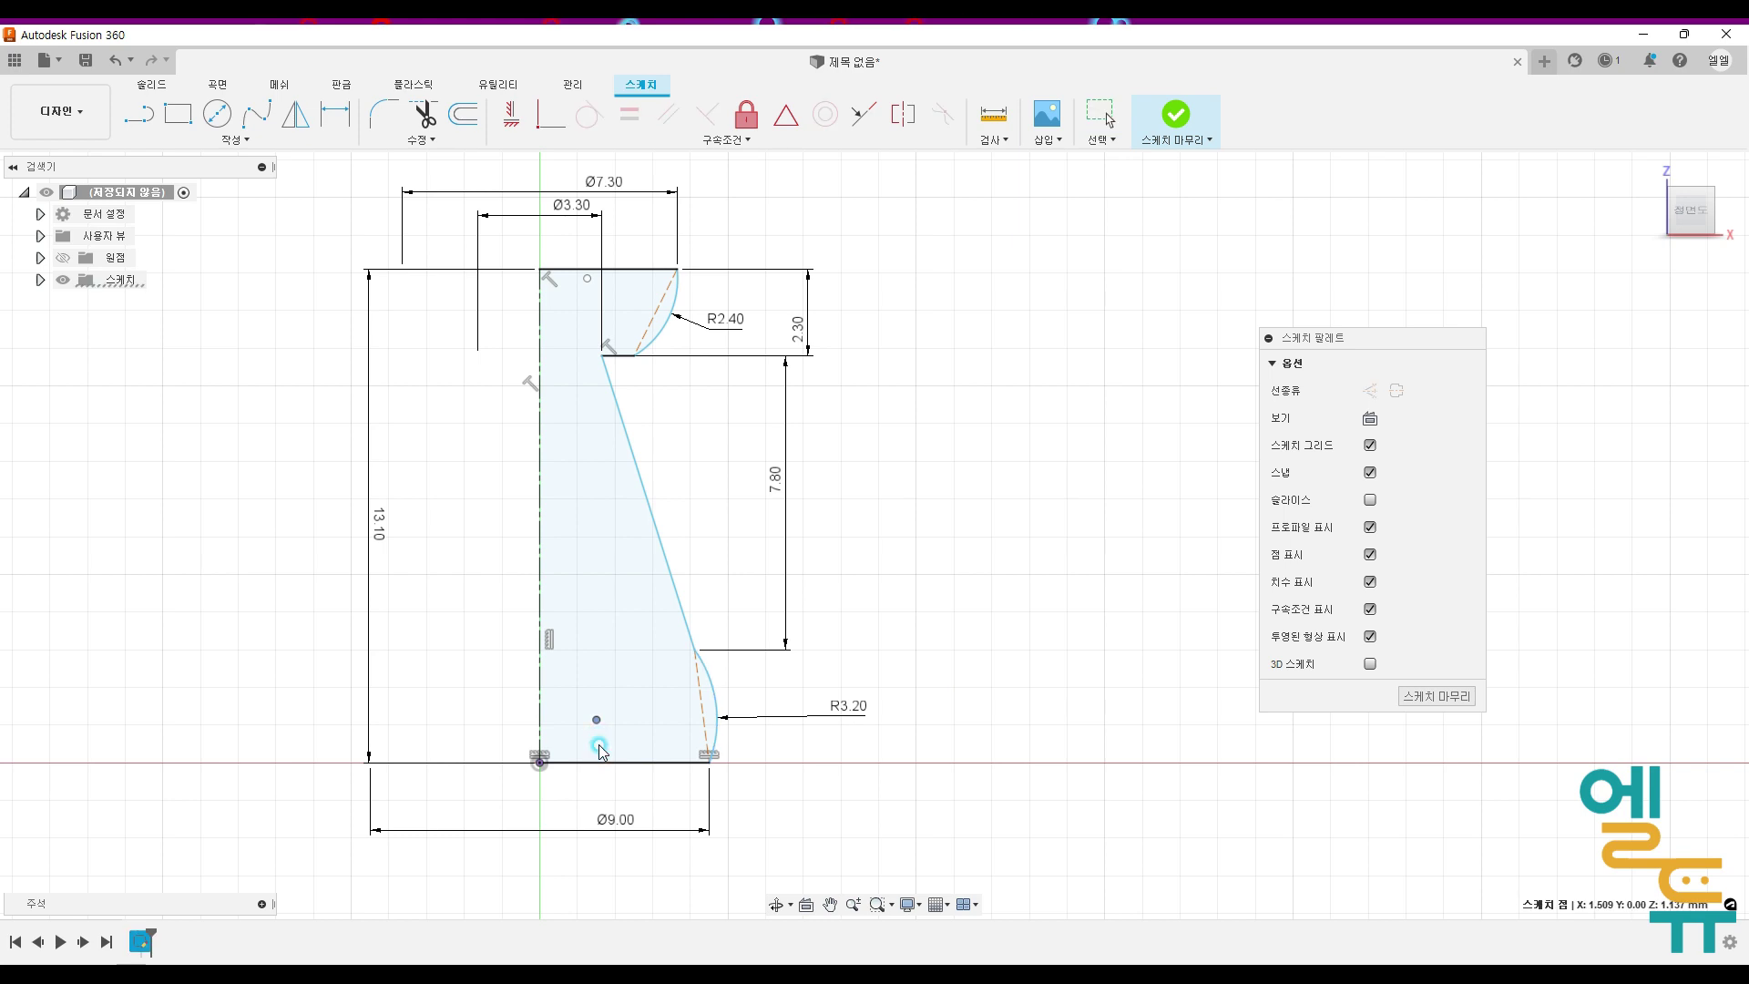
left_click(572, 267)
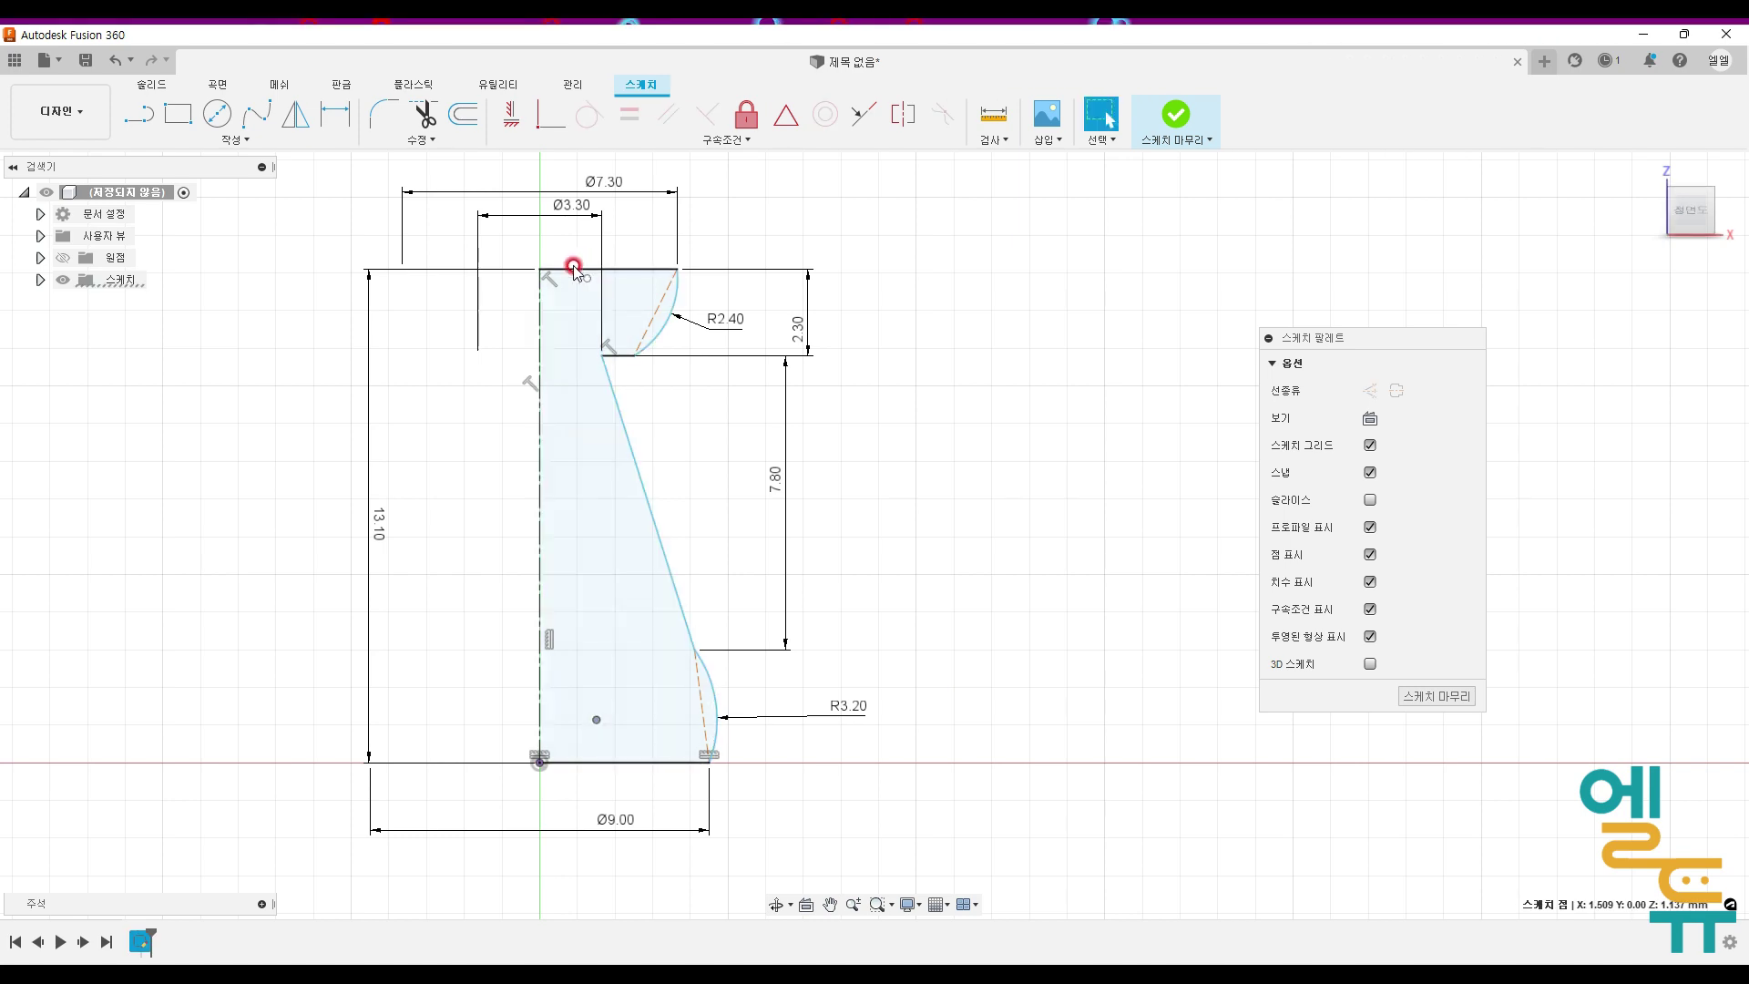
left_click_drag(585, 280, 589, 309)
left_click(1051, 496)
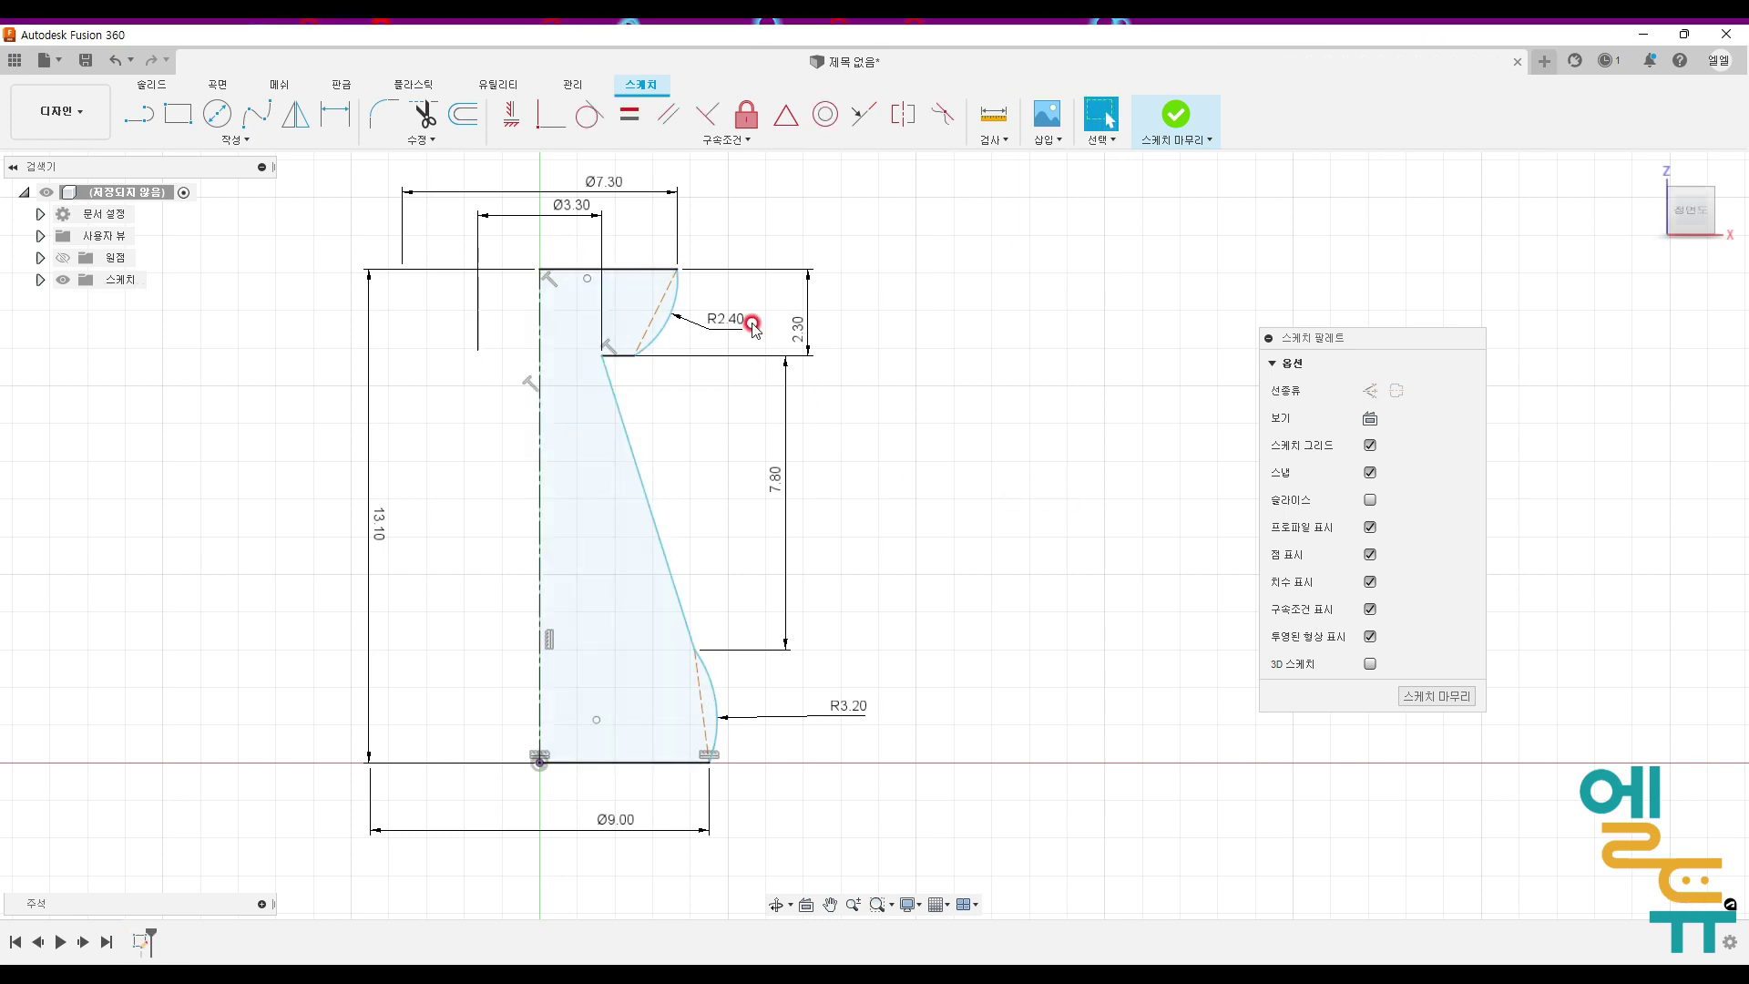
left_click(583, 277)
left_click(612, 273)
left_click(557, 278)
Step: Switch to the reference drawing in PowerPoint and mark the R2.4 and R3.2 arc centres on the head's top edge and base's bottom edge
mouse_move(0, 149)
left_mouse_down()
mouse_move(1124, 148)
mouse_move(1067, 146)
left_mouse_up()
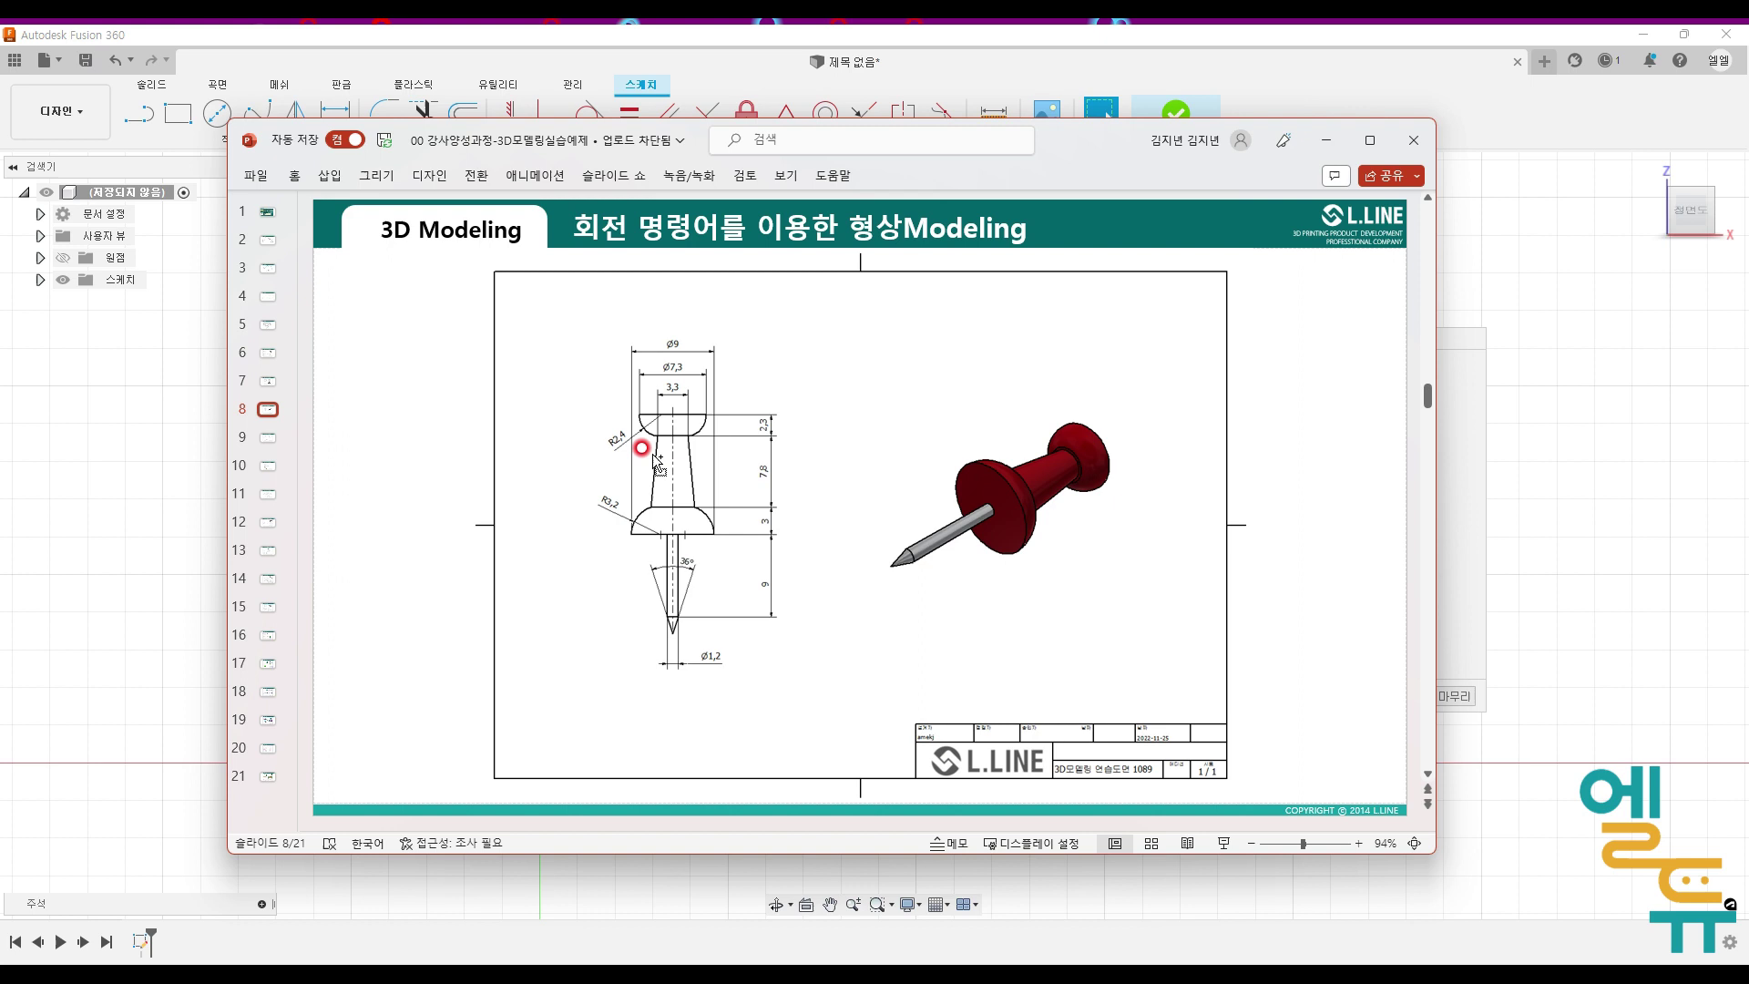
scroll(615, 441, "up", 10, "ctrl")
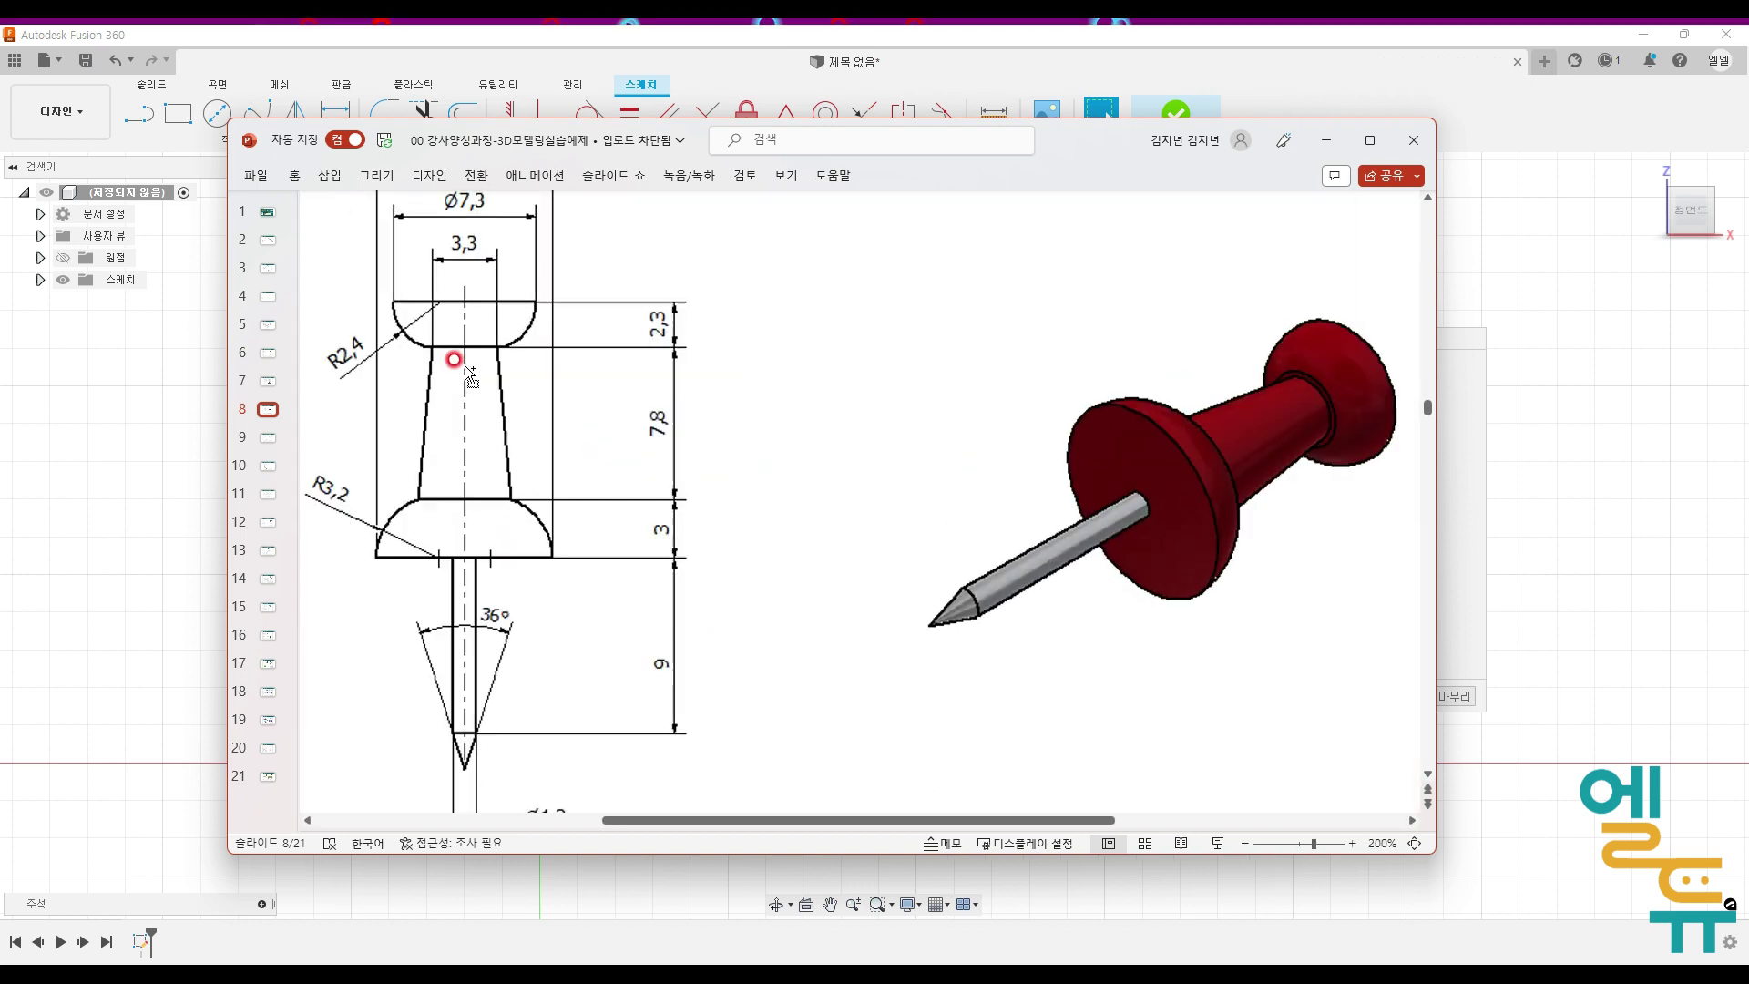
key("ctrl+2")
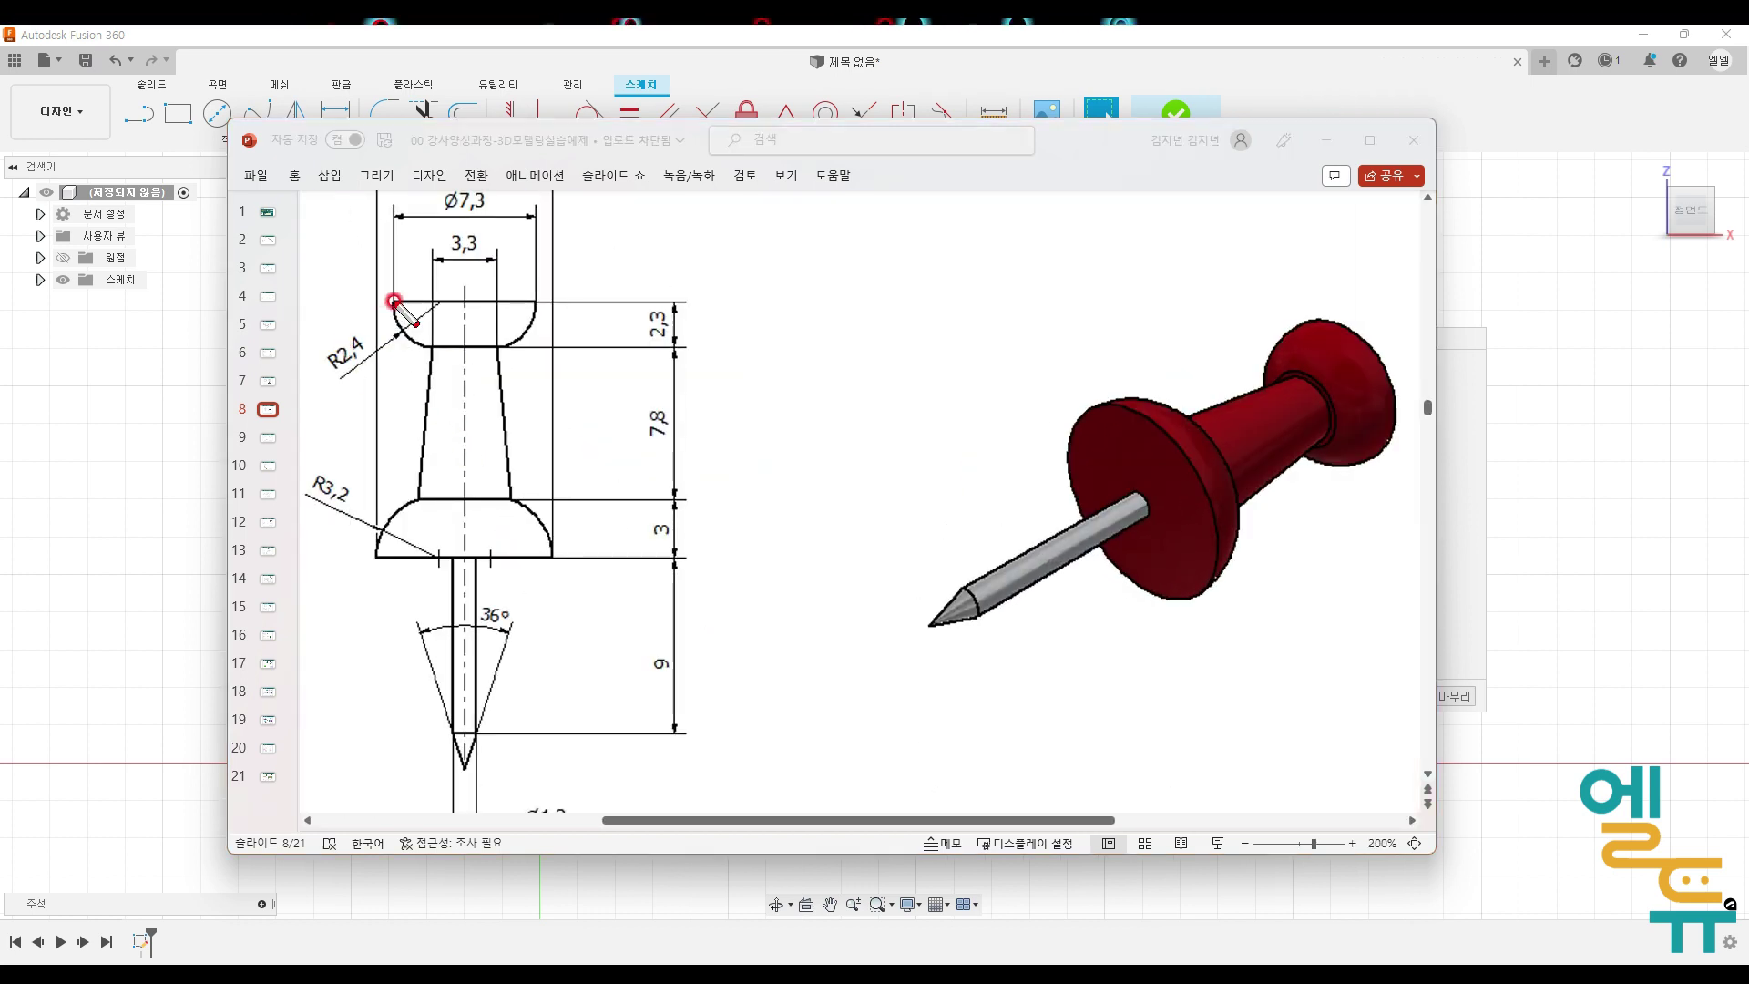
left_click_drag(417, 302, 535, 301)
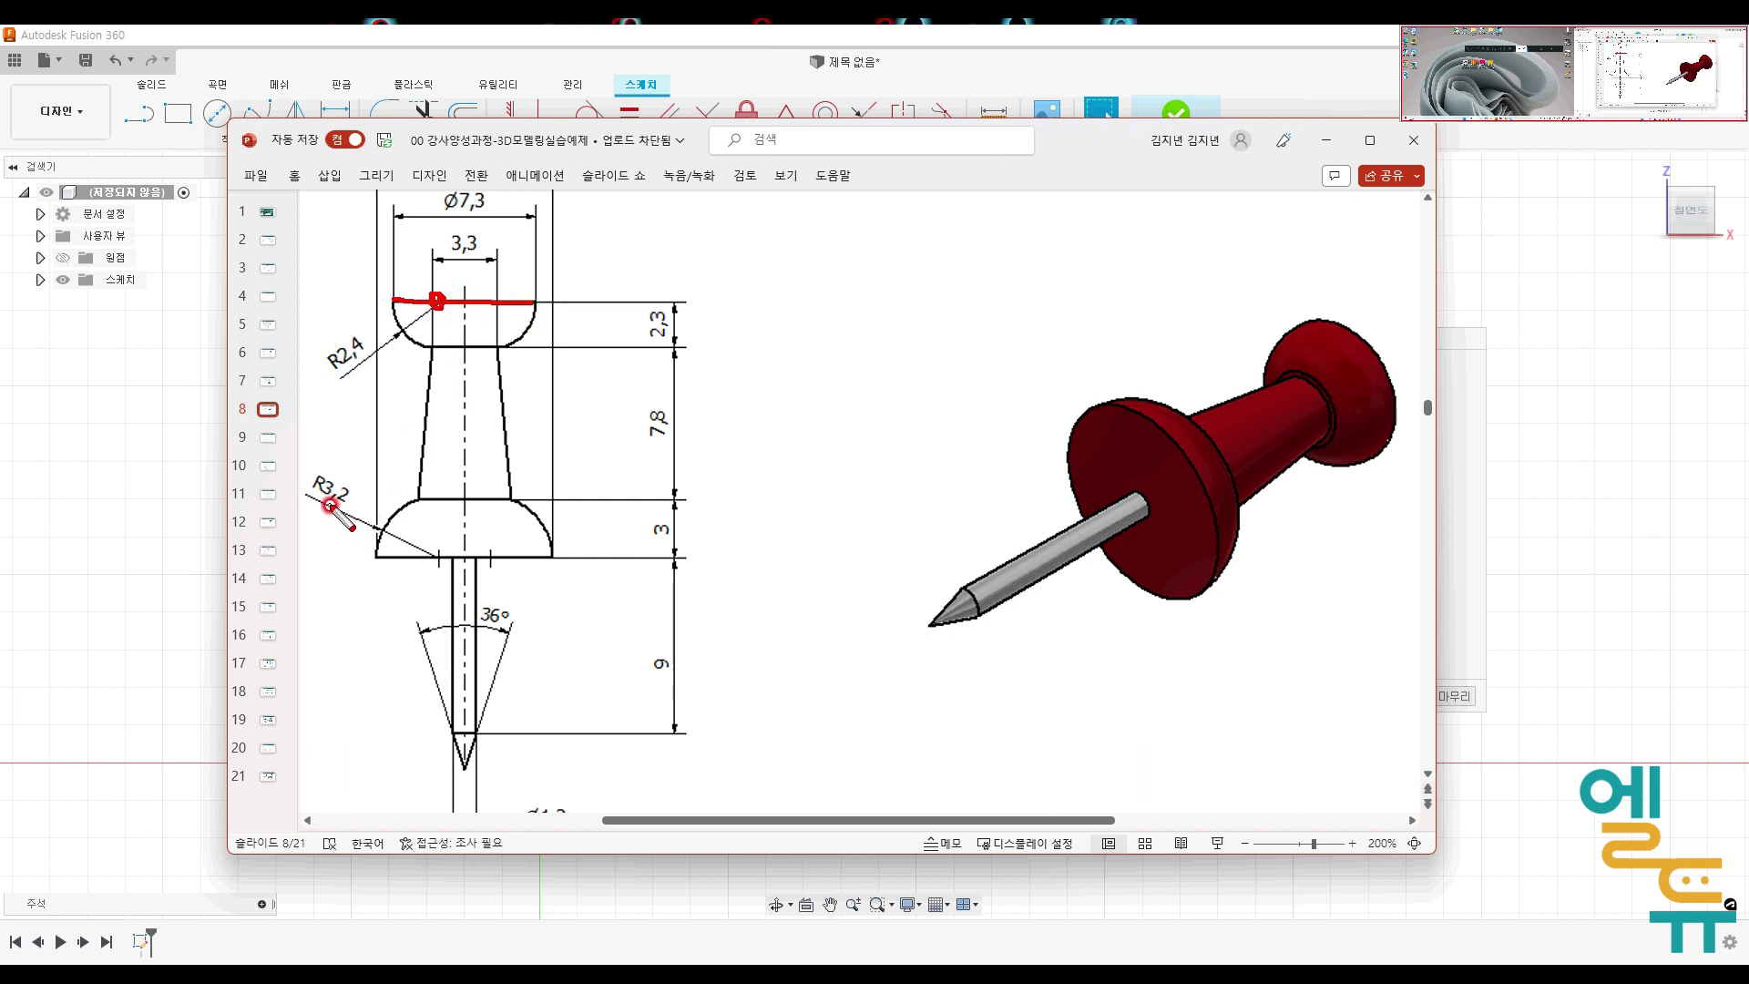
left_click_drag(374, 559, 585, 567)
left_click_drag(455, 572, 417, 568)
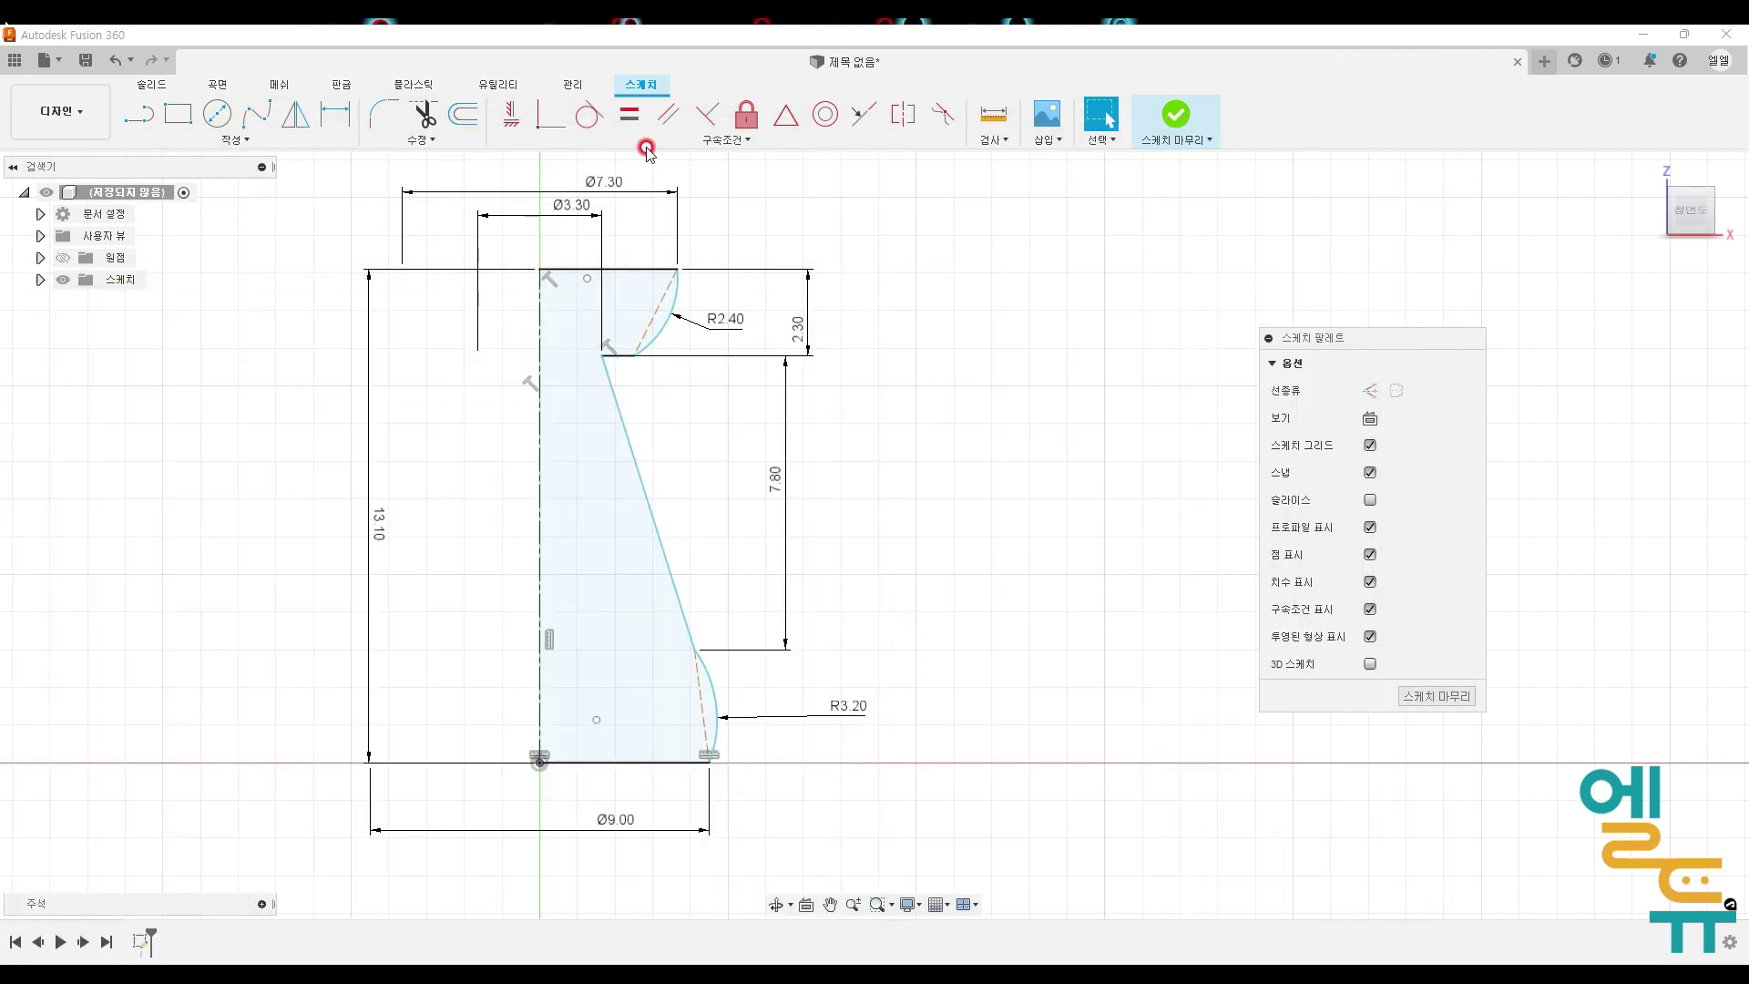
Step: Make the head and base arc centres coincident with the top and bottom edges respectively, and move the R3.20 dimension beside its arc
left_click(550, 120)
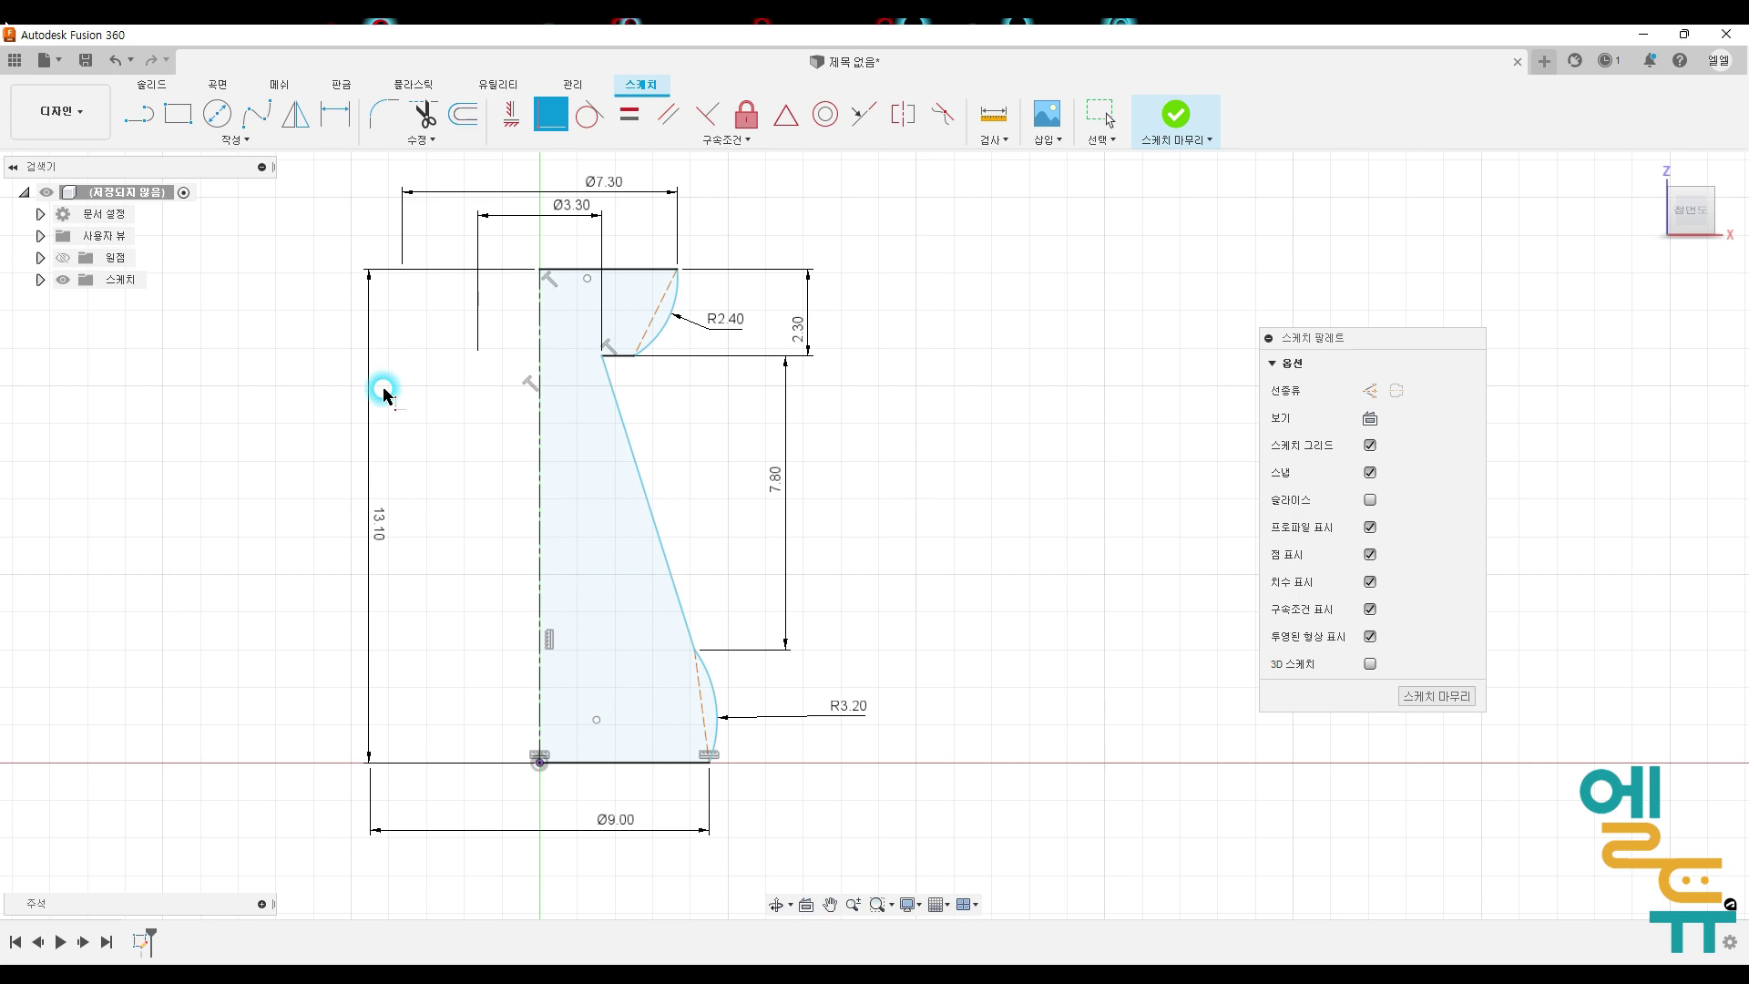
left_click(588, 280)
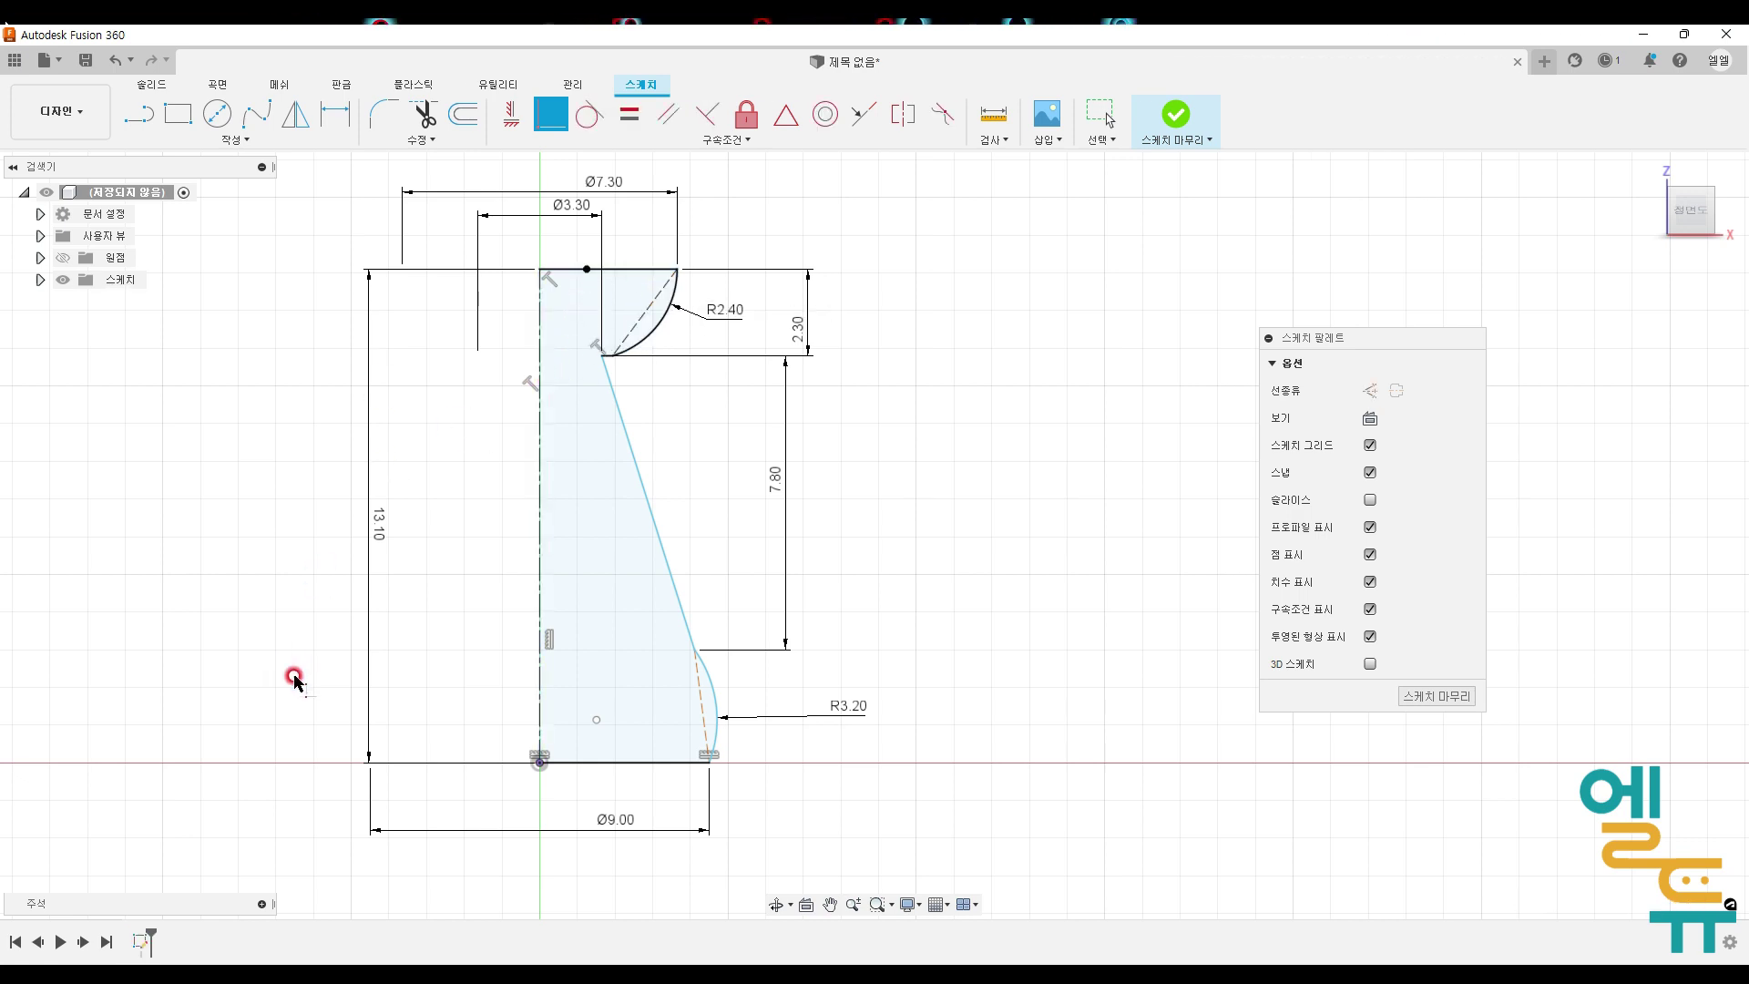
left_click(586, 742)
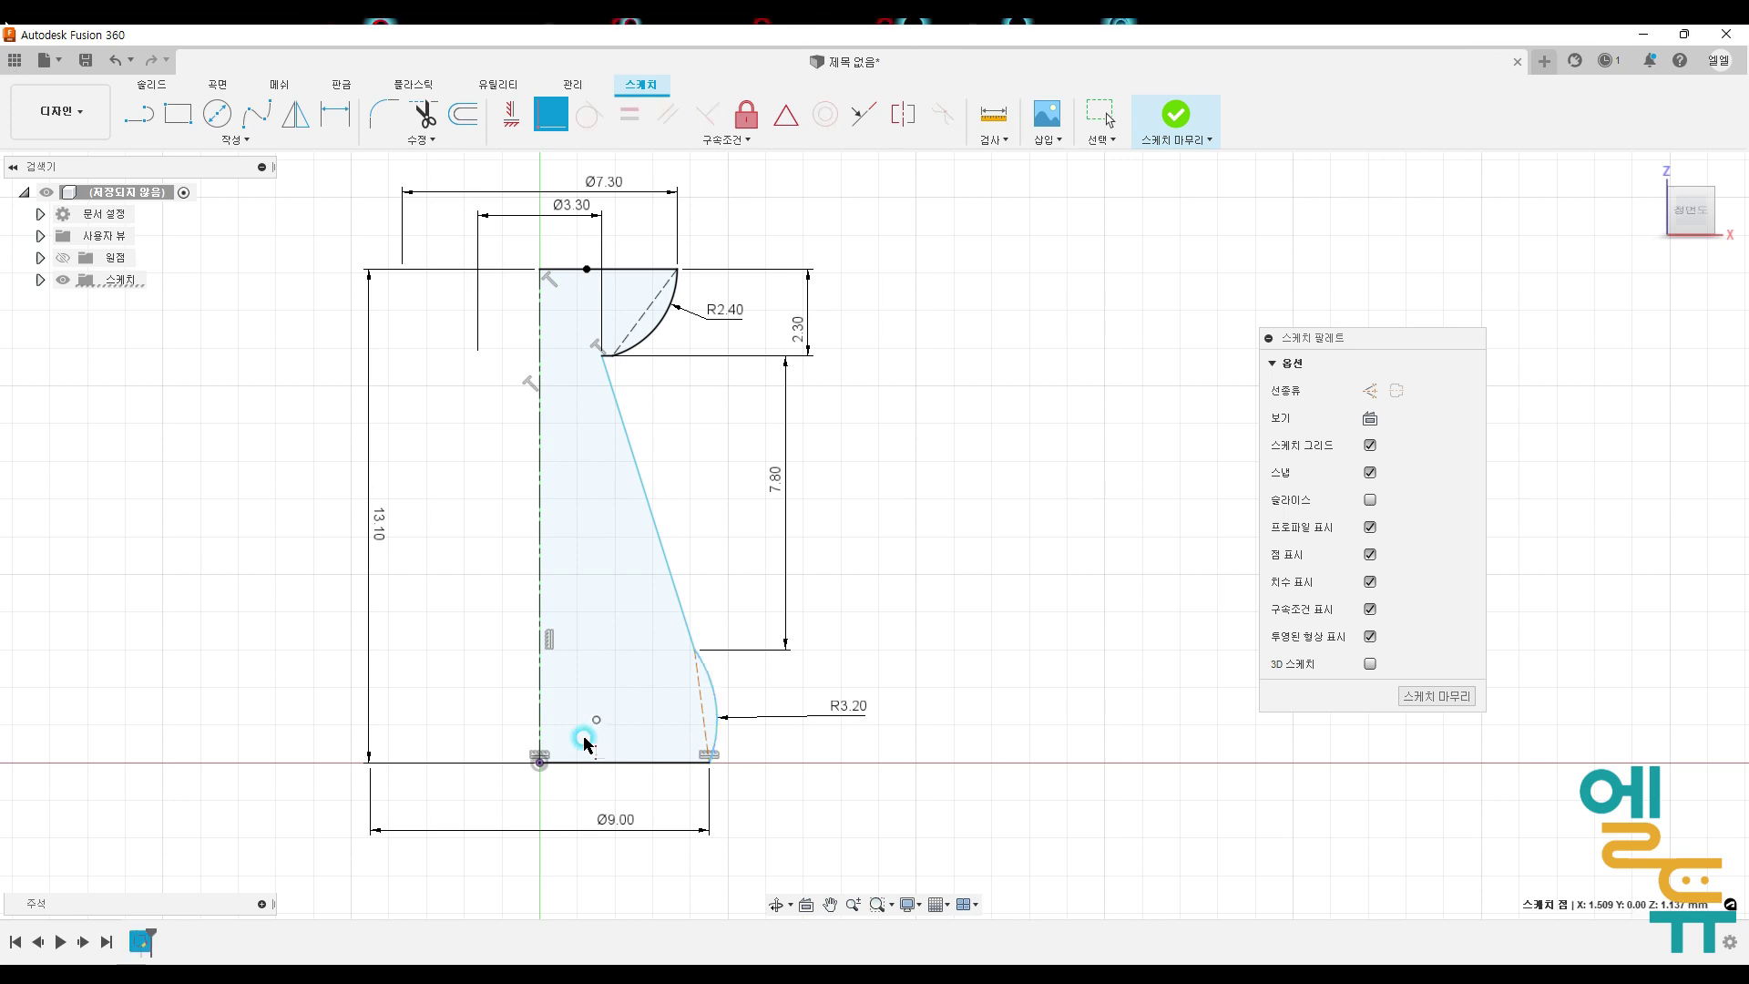
left_click(643, 762)
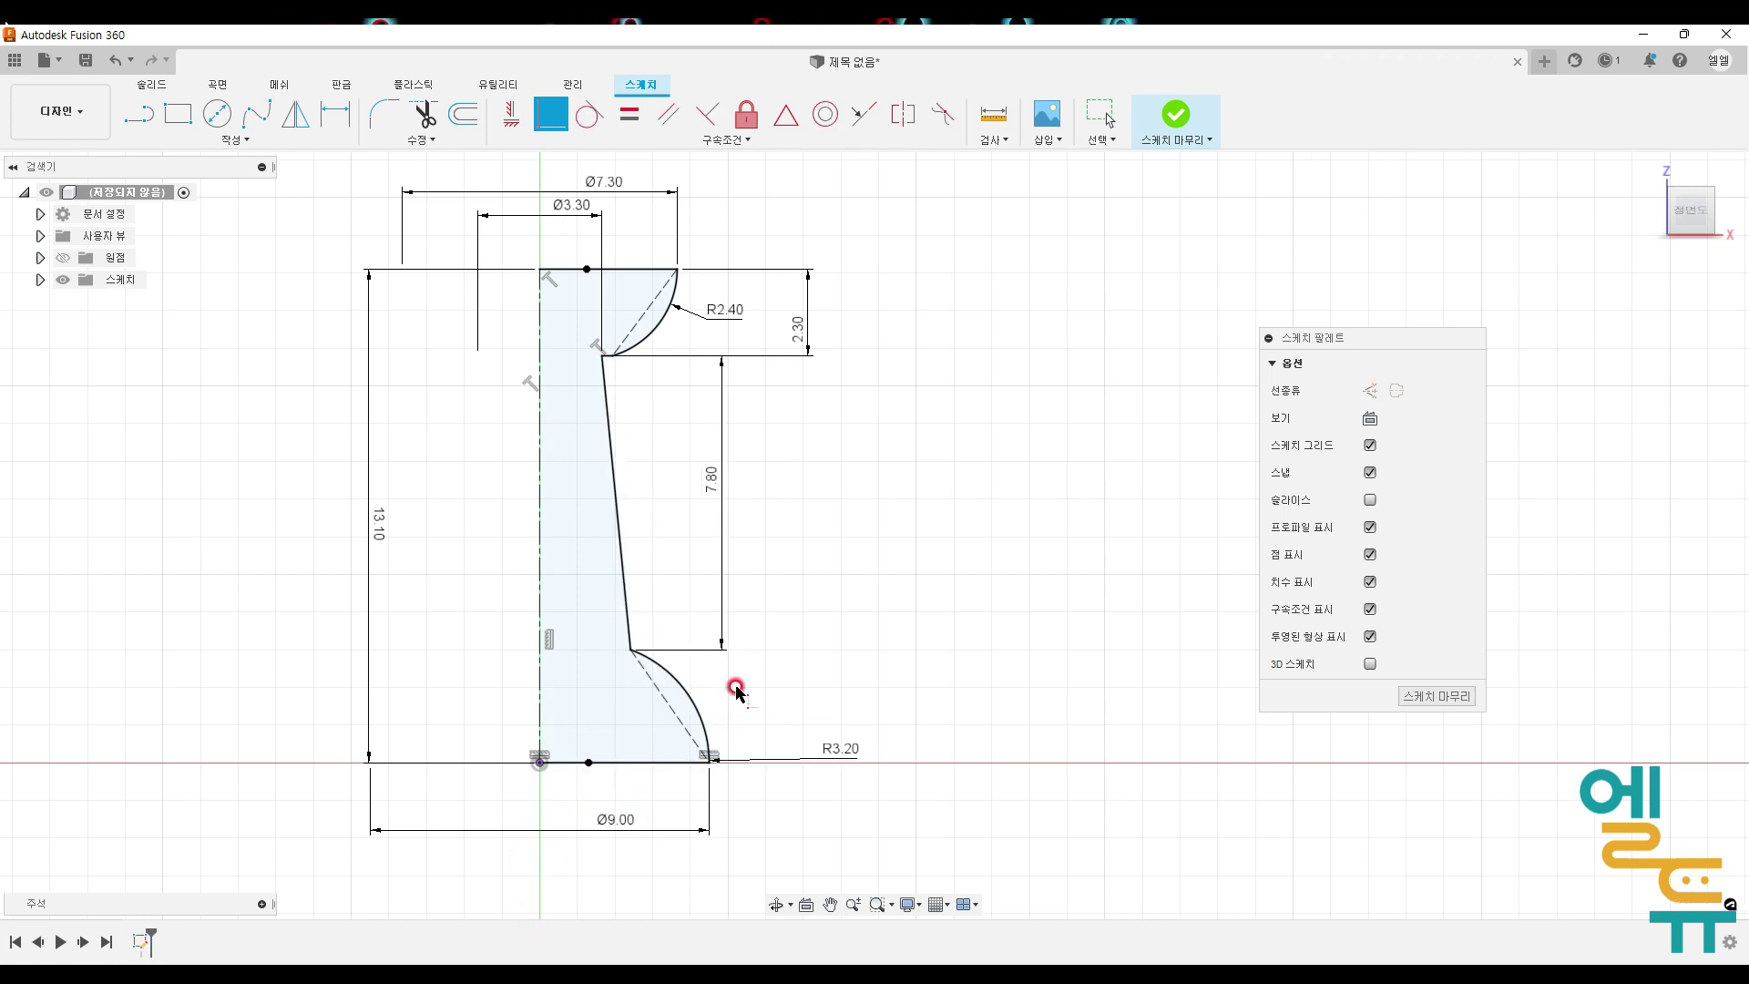
middle_click_drag(963, 713, 987, 724)
key("Escape")
left_click_drag(867, 763, 769, 711)
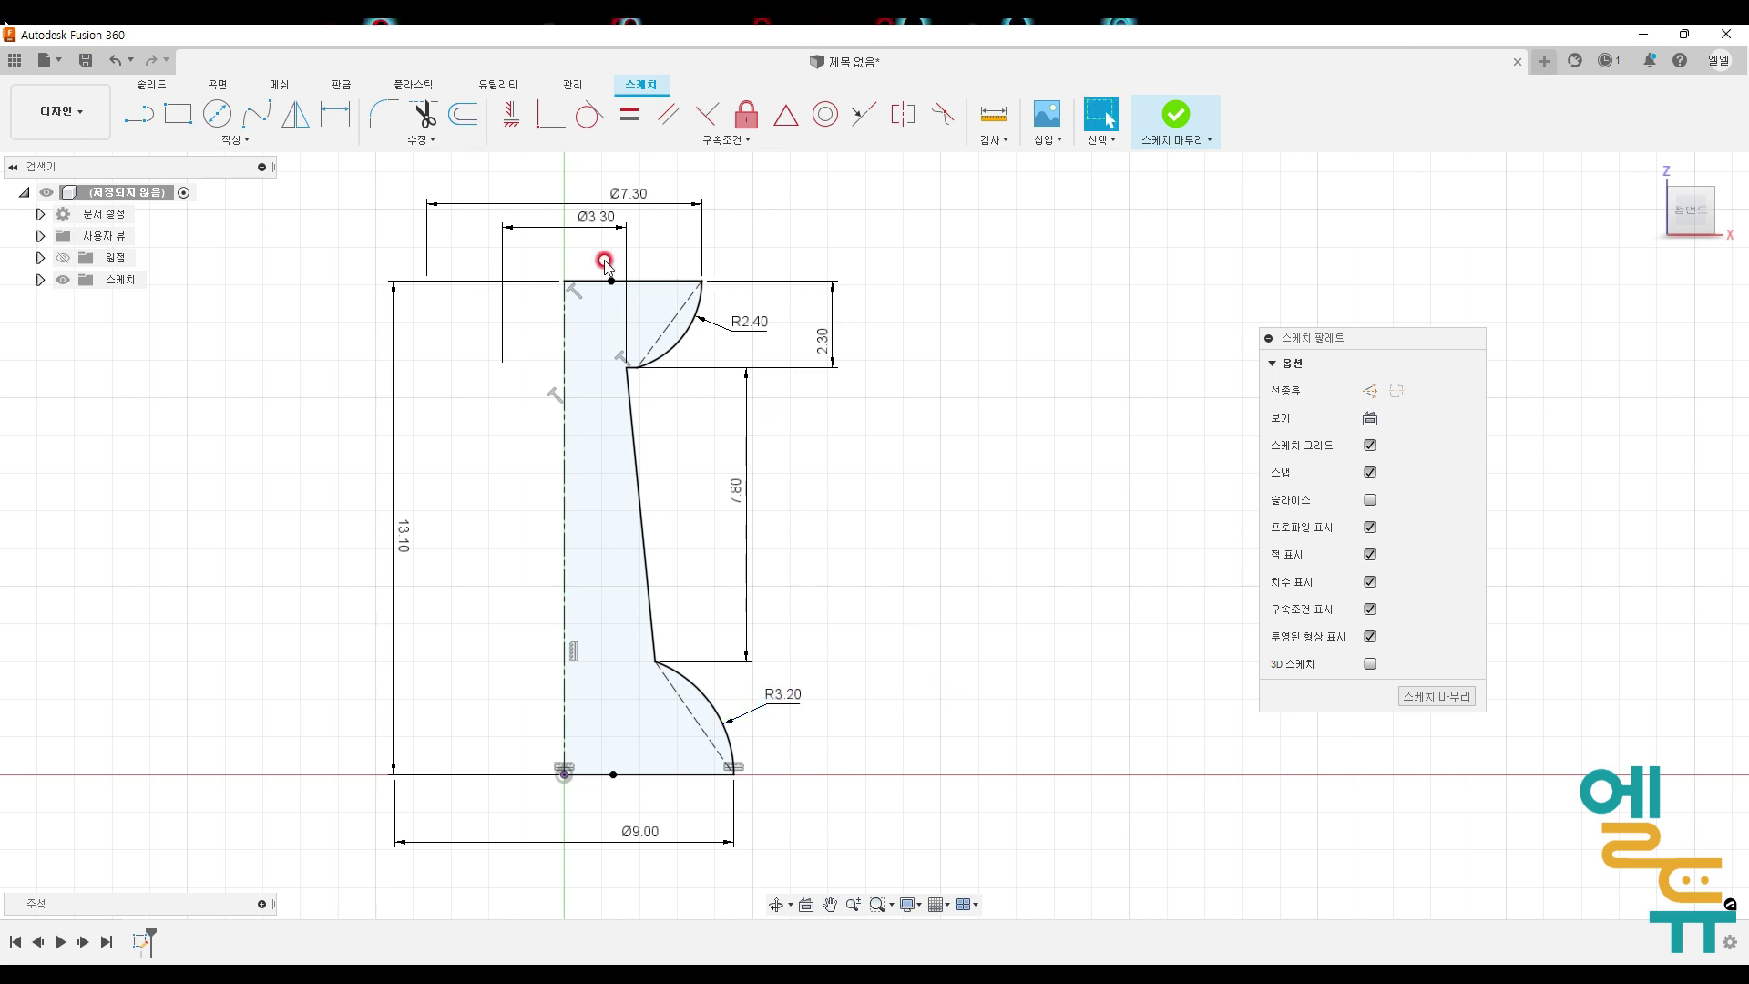
Step: Finish the sketch and revolve the half profile 360 degrees about the central axis as a new body
middle_click_drag(886, 676, 951, 682)
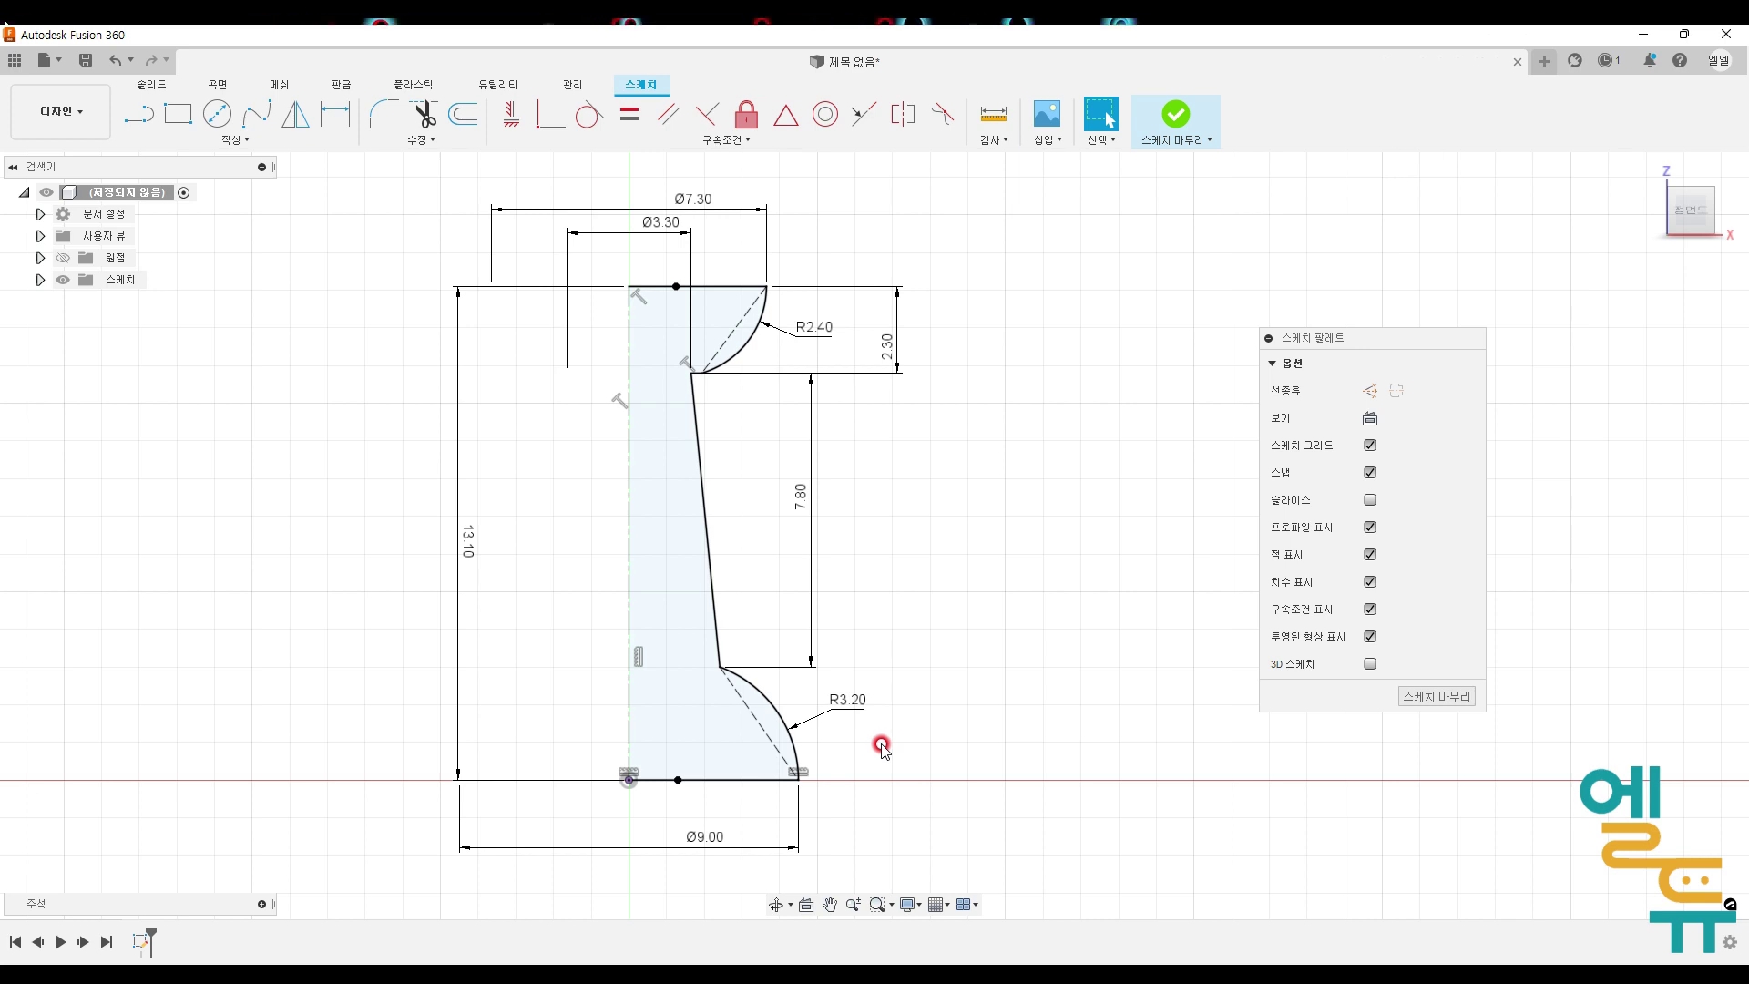
middle_click_drag(954, 678, 956, 680)
left_click(1454, 696)
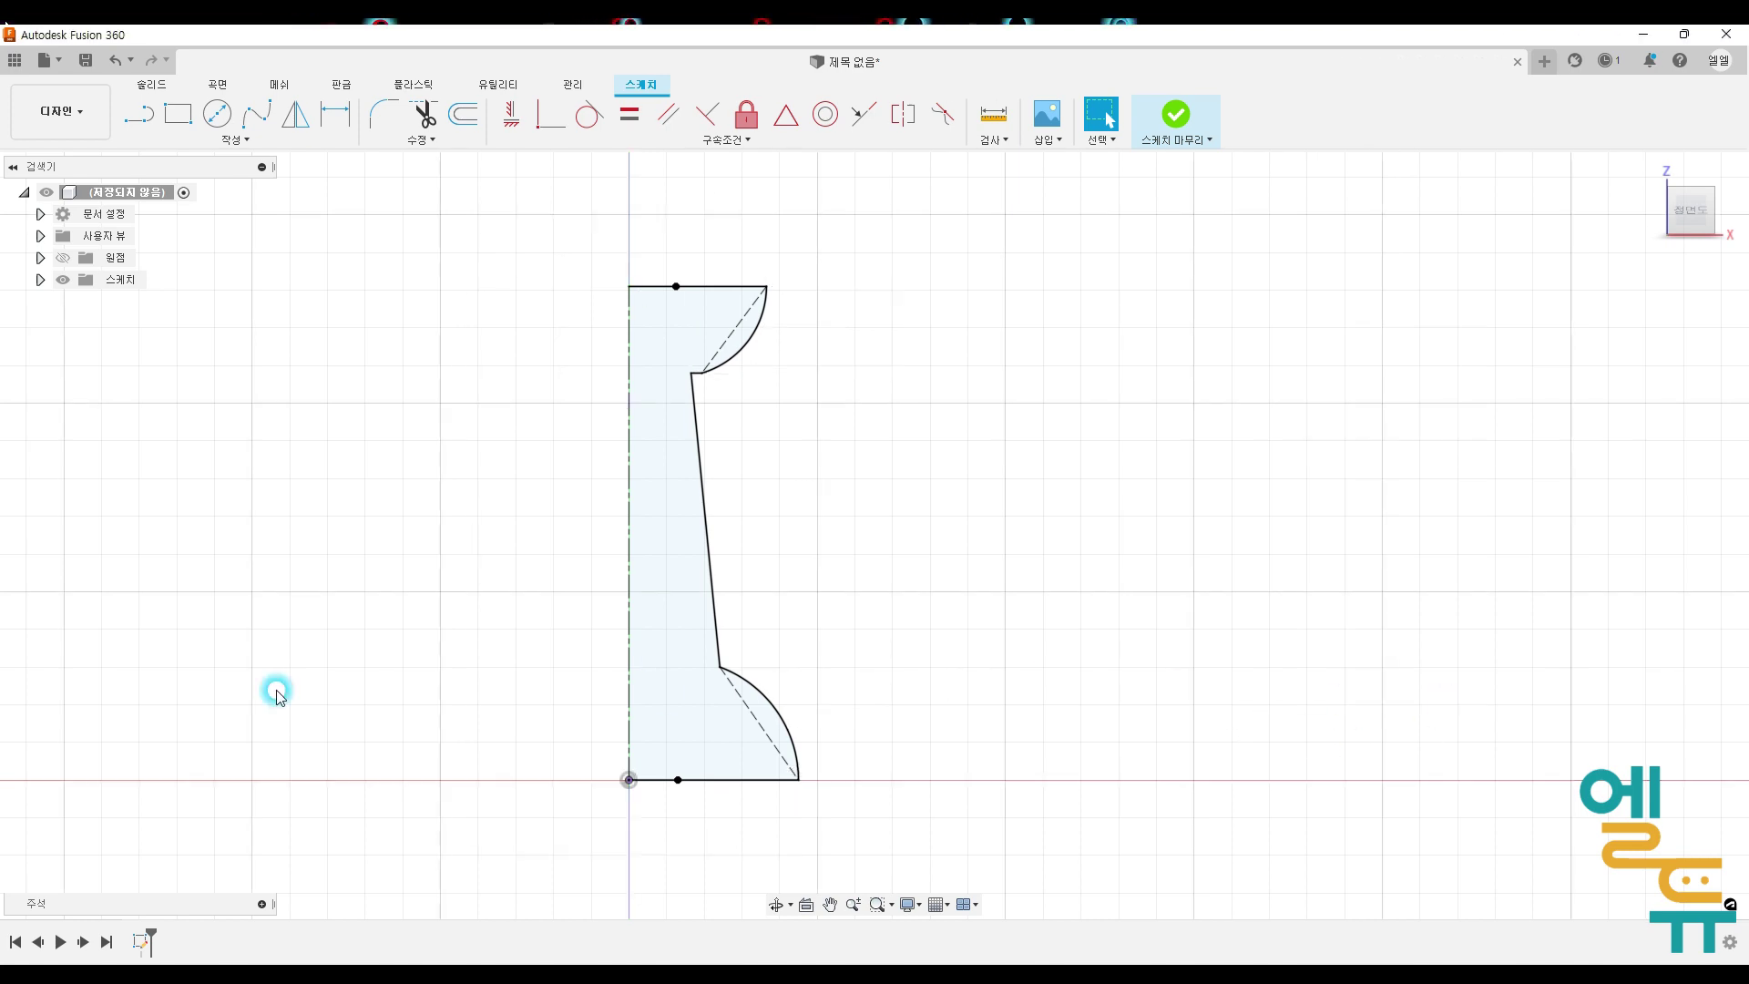
left_click(217, 114)
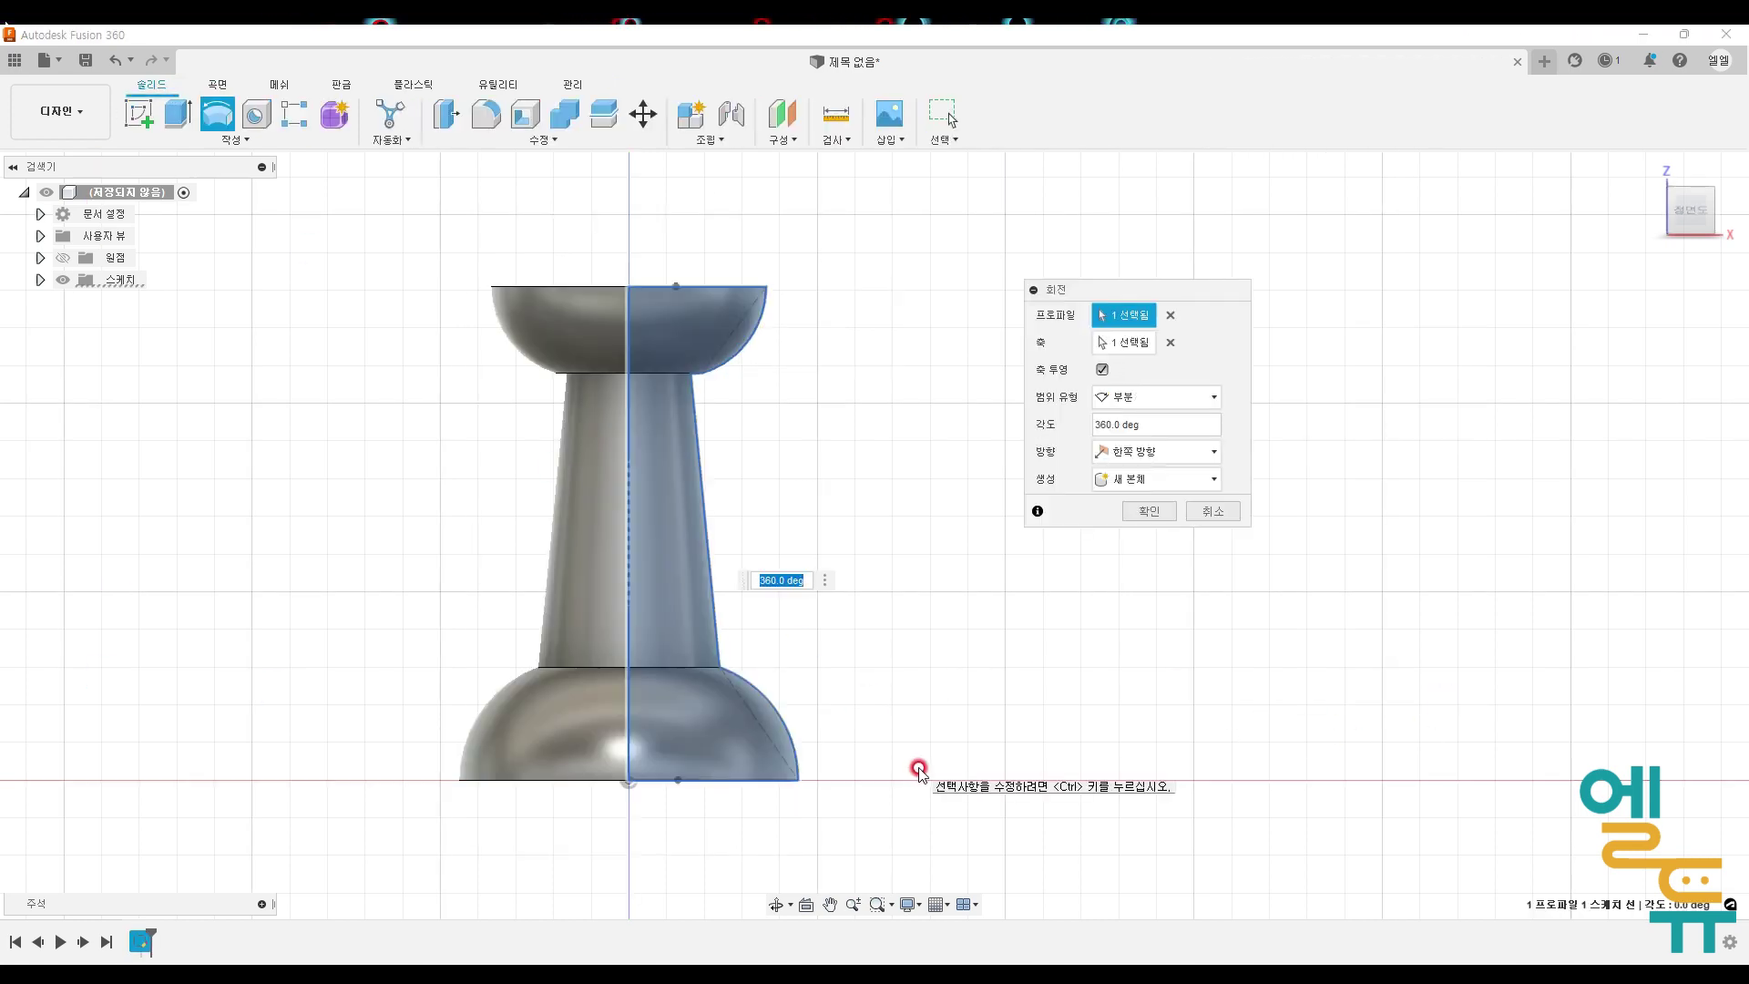
left_click(1149, 511)
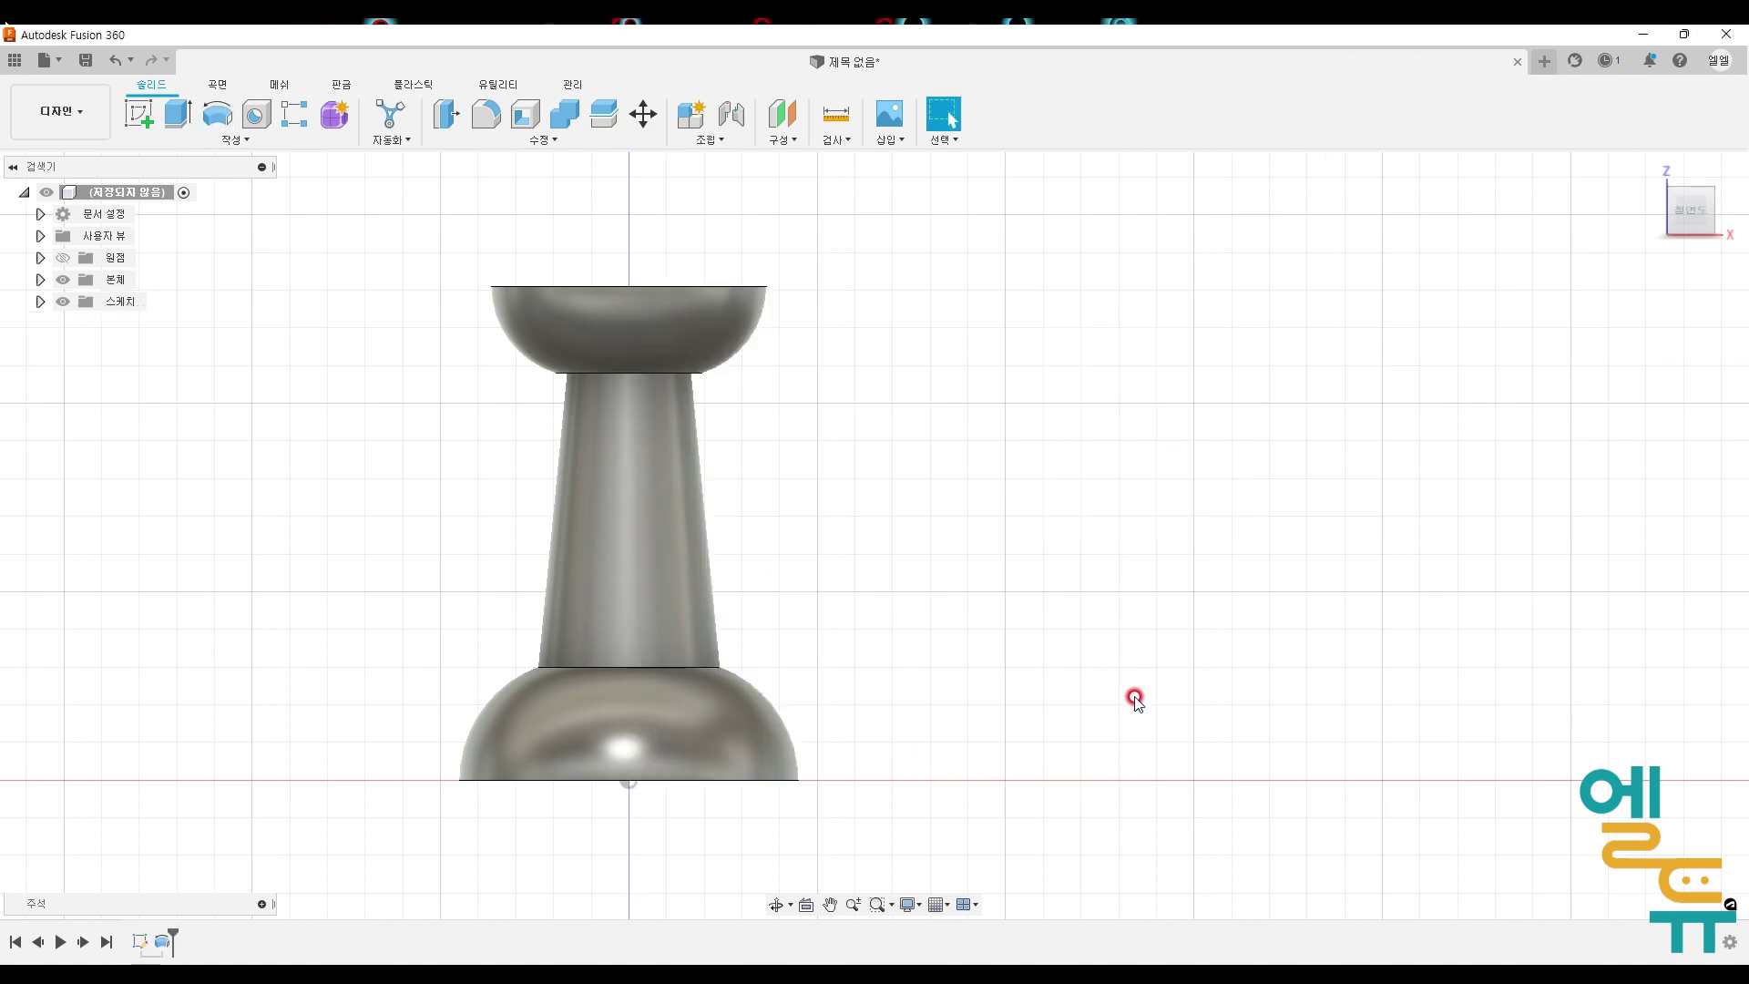
Step: Start a new sketch on the front plane through the pushpin's axis for the needle below the base
middle_click_drag(1027, 695, 1133, 473)
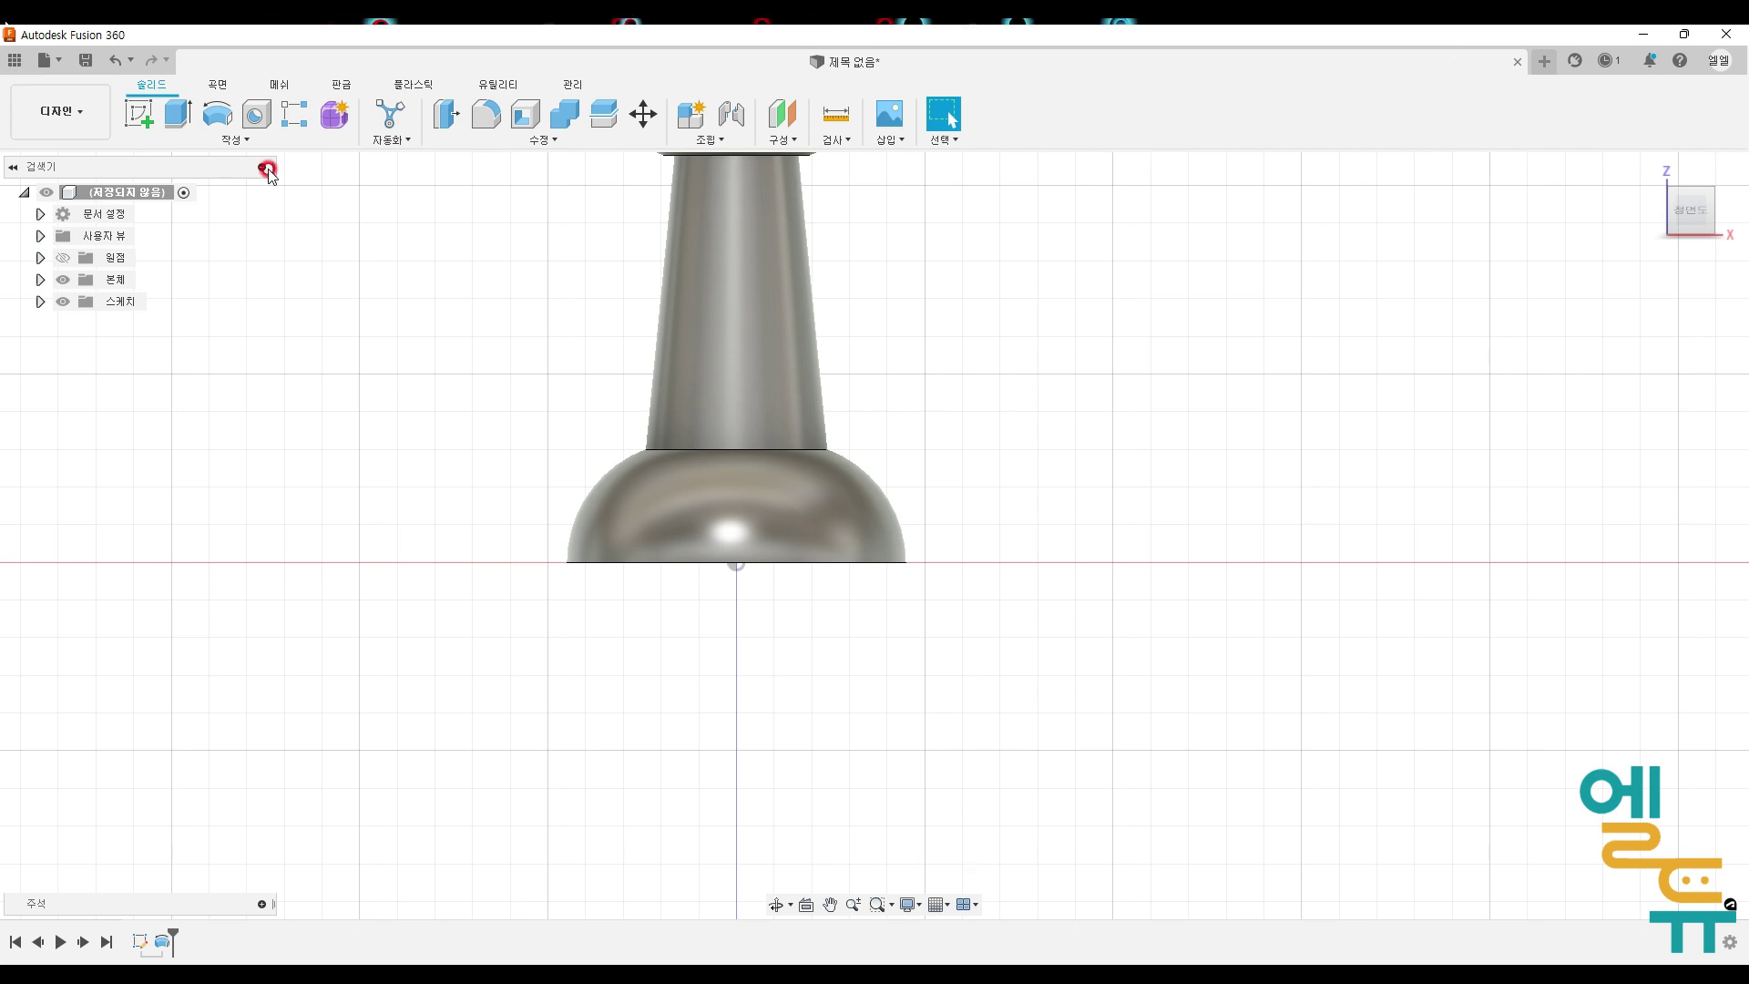
left_click(125, 109)
left_click(786, 518)
mouse_move(511, 902)
middle_mouse_down()
mouse_move(573, 710)
mouse_move(512, 675)
middle_mouse_up()
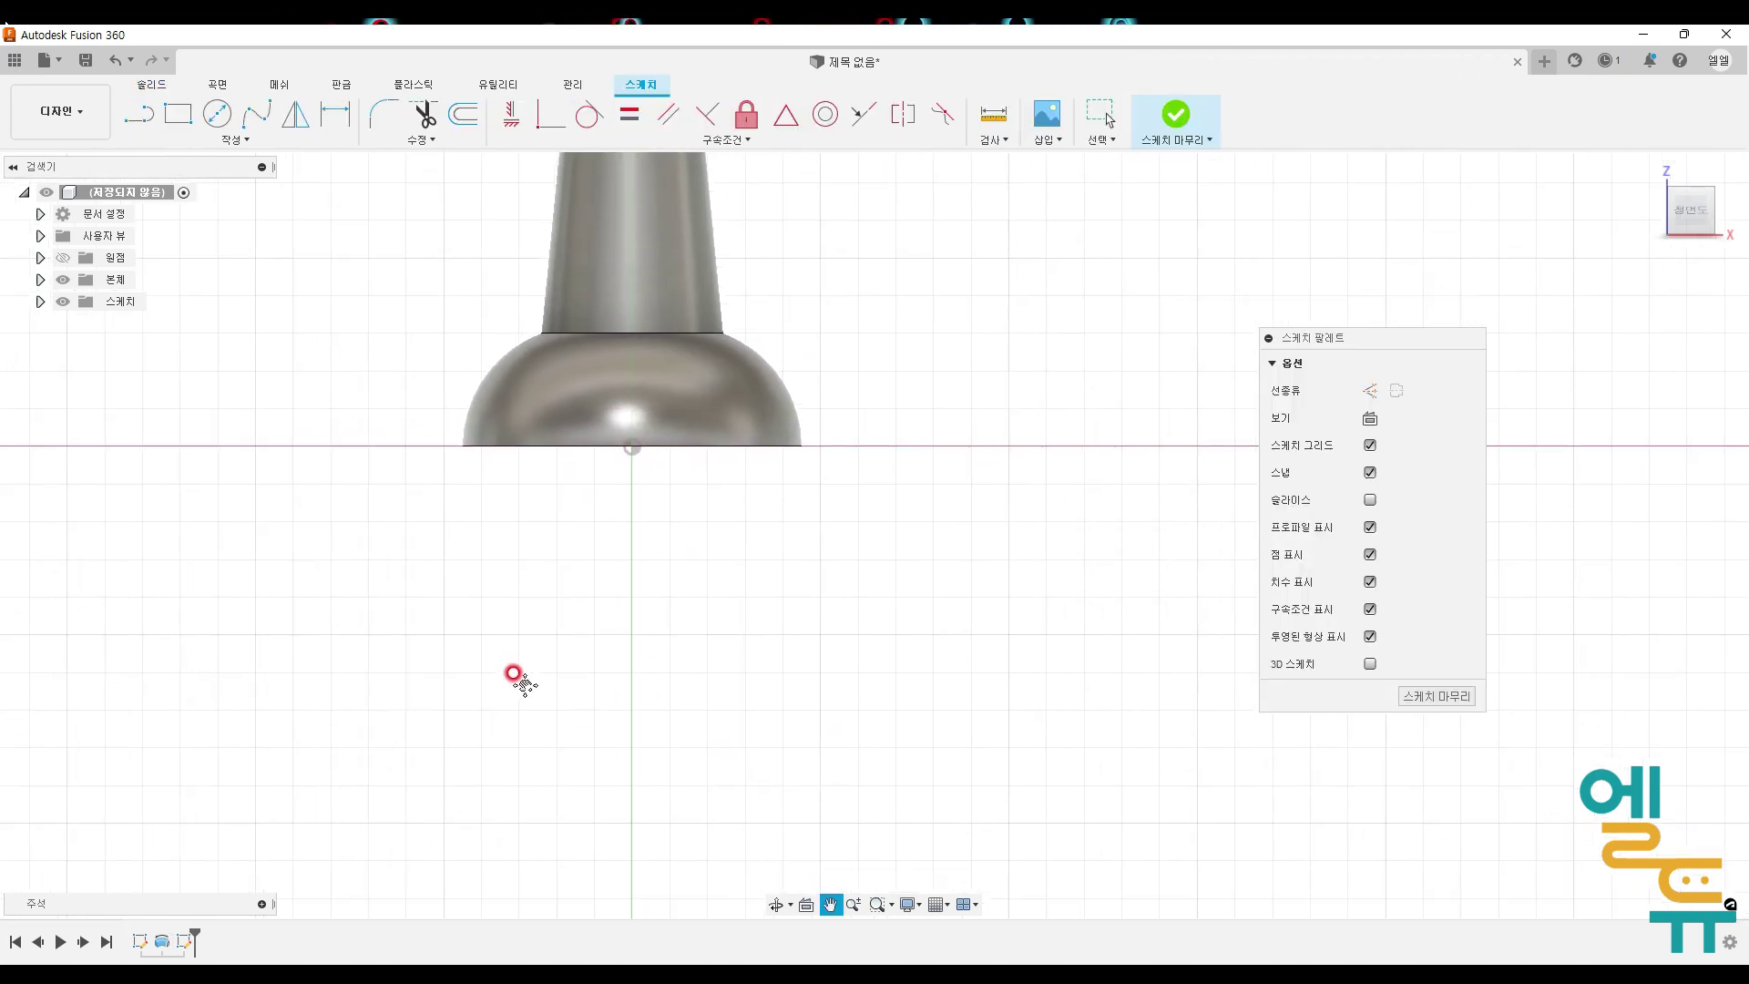
Step: Sketch the needle's closed half profile down from the origin, about 11 mm long and 1.3 mm wide, with a slanted tip
left_click(138, 115)
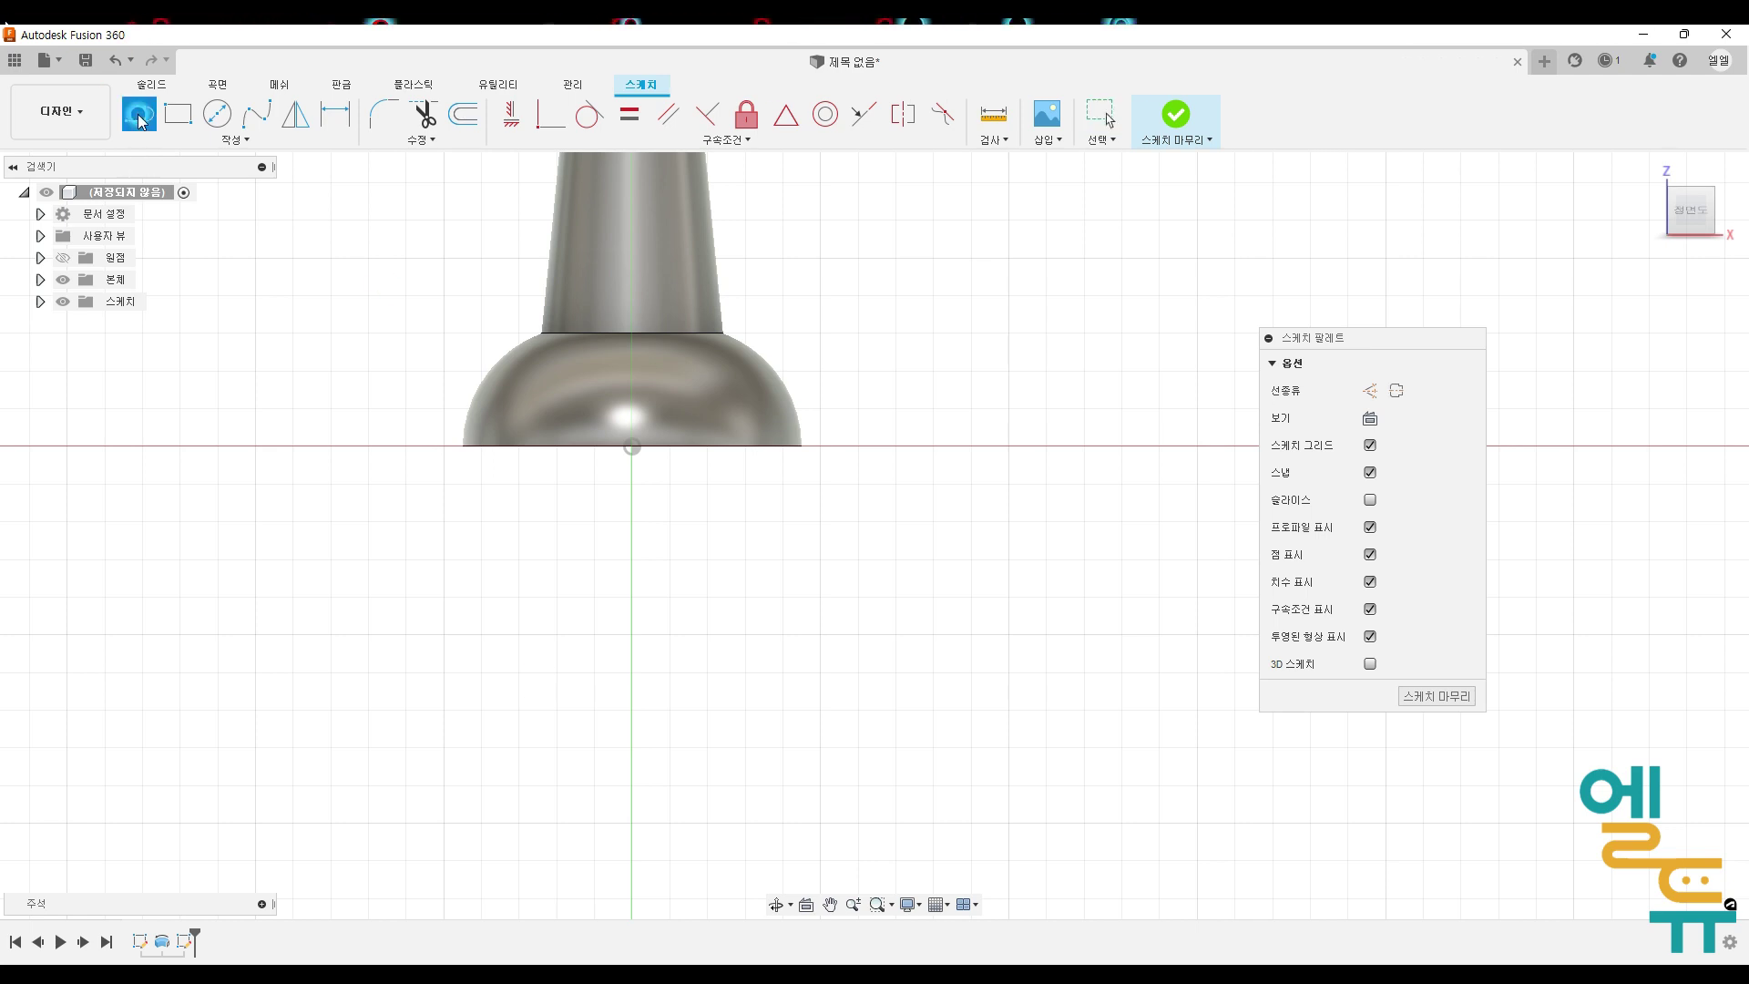
left_click(633, 446)
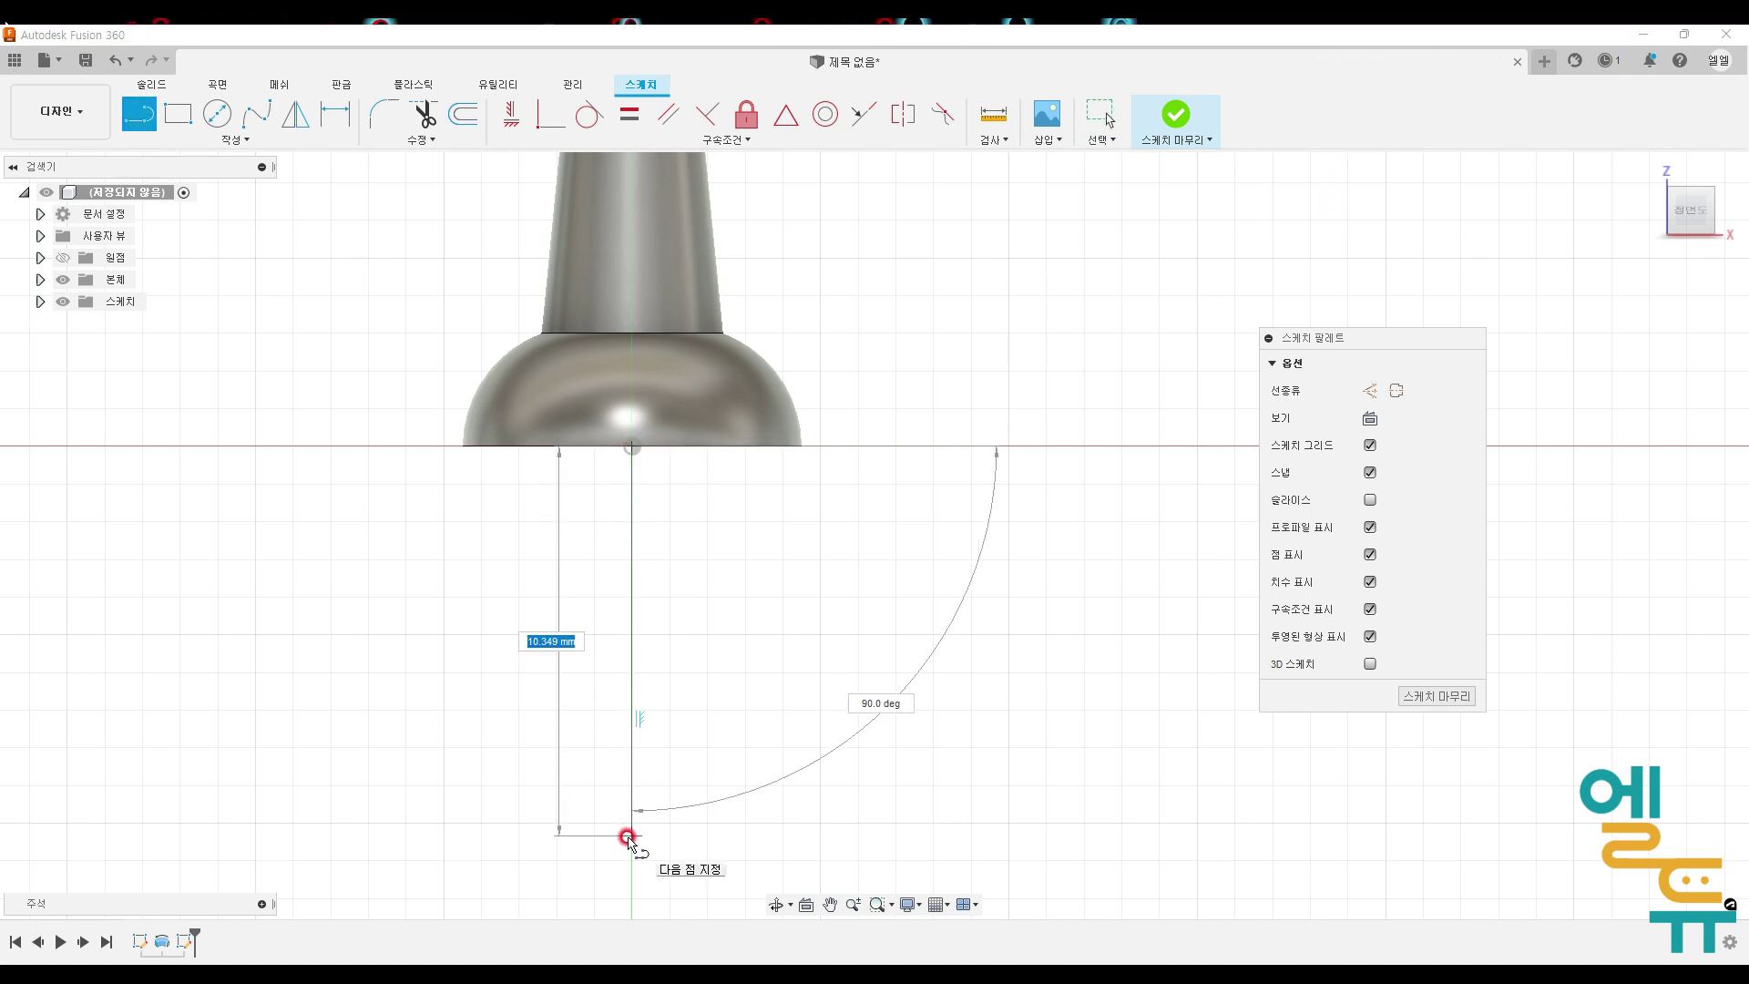
scroll(628, 837, "down", 3)
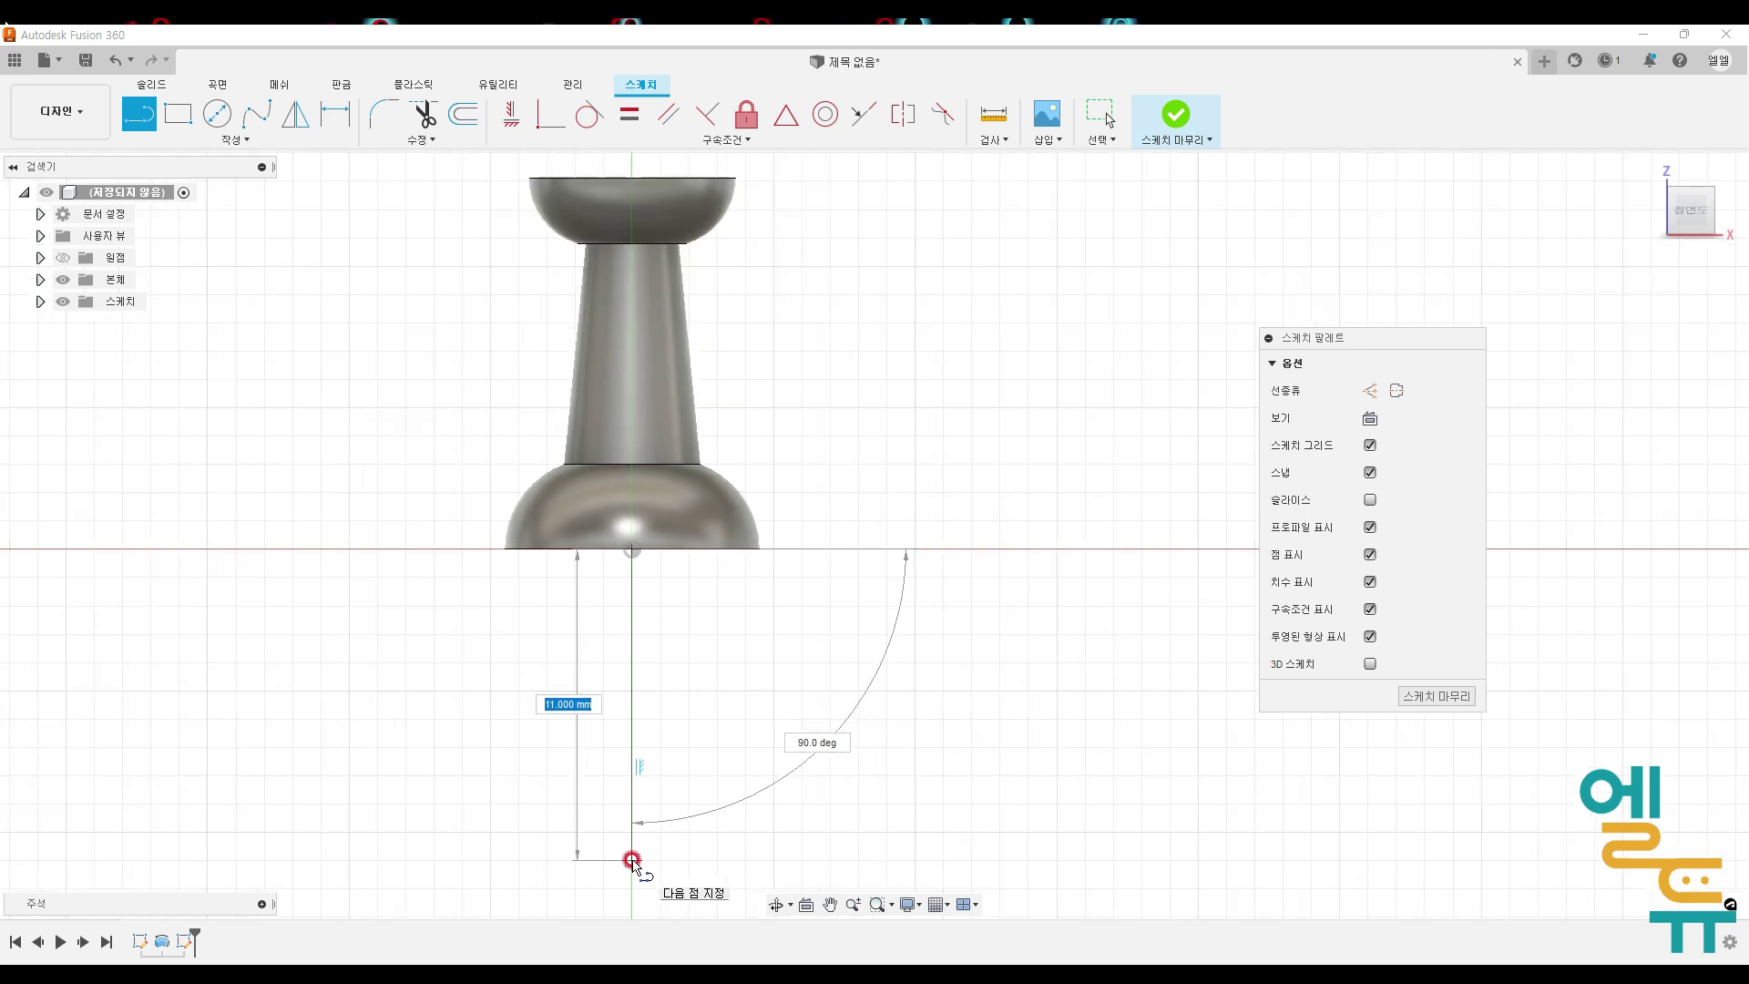
scroll(633, 860, "down", 1)
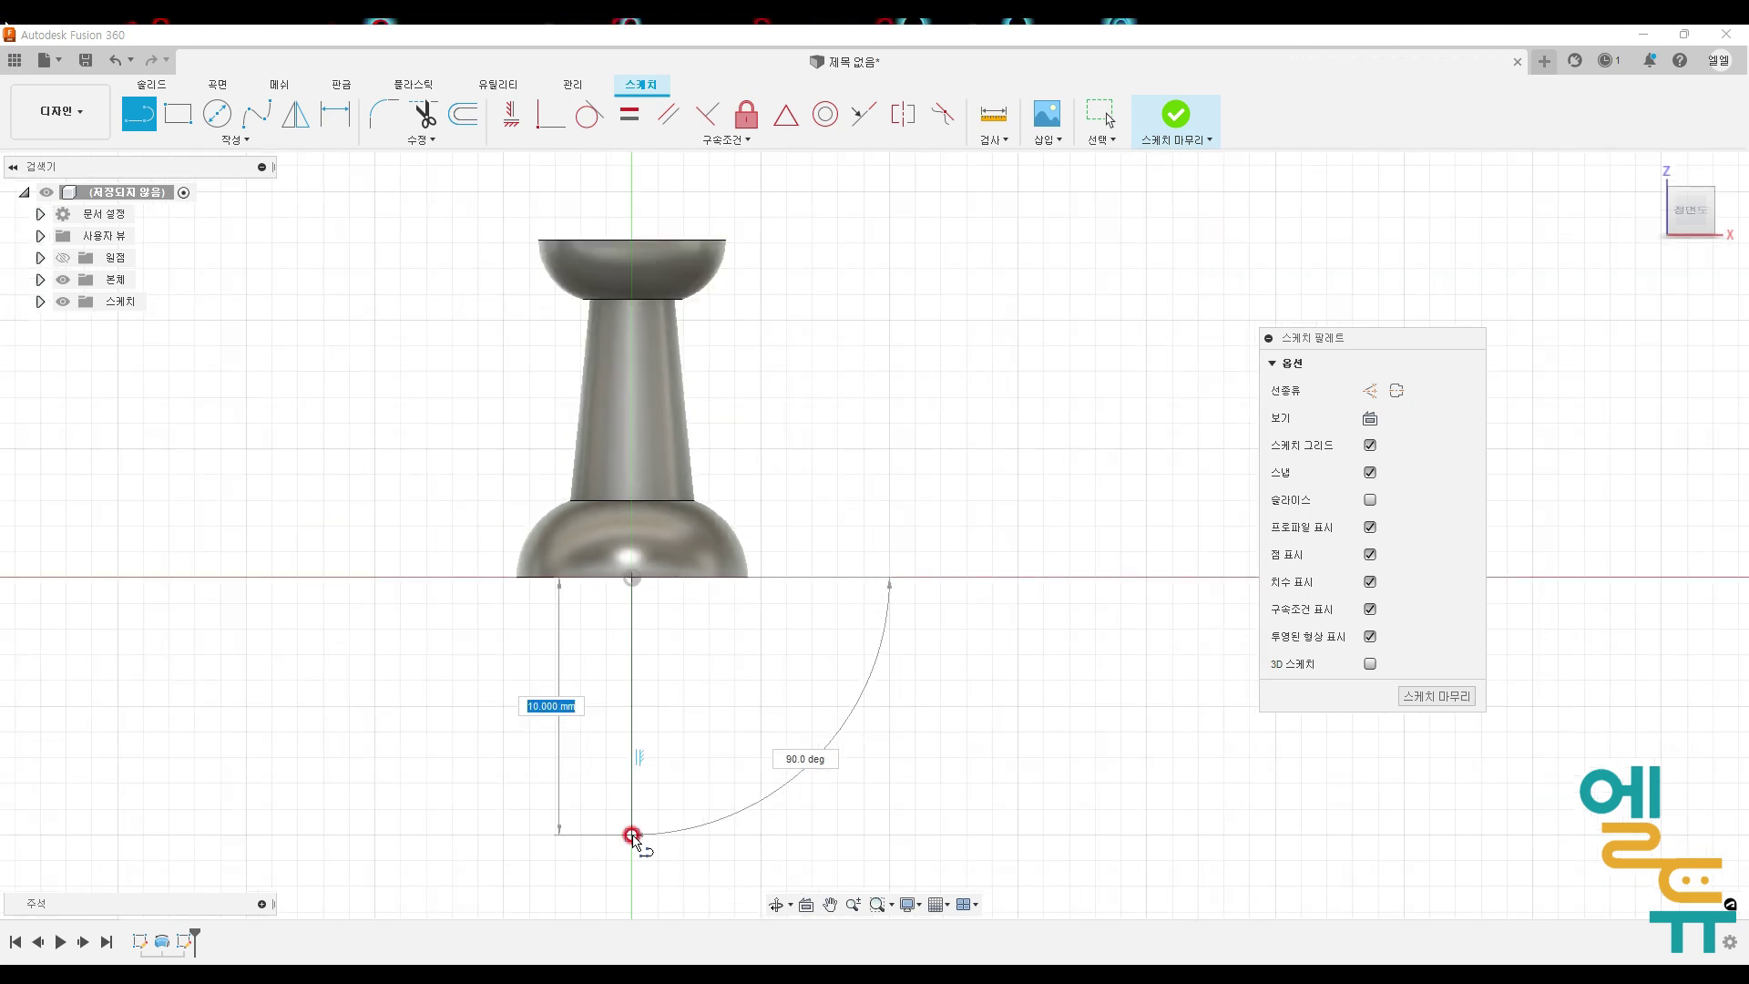
scroll(633, 832, "up", 1)
left_click(633, 863)
left_click(669, 802)
left_click(672, 548)
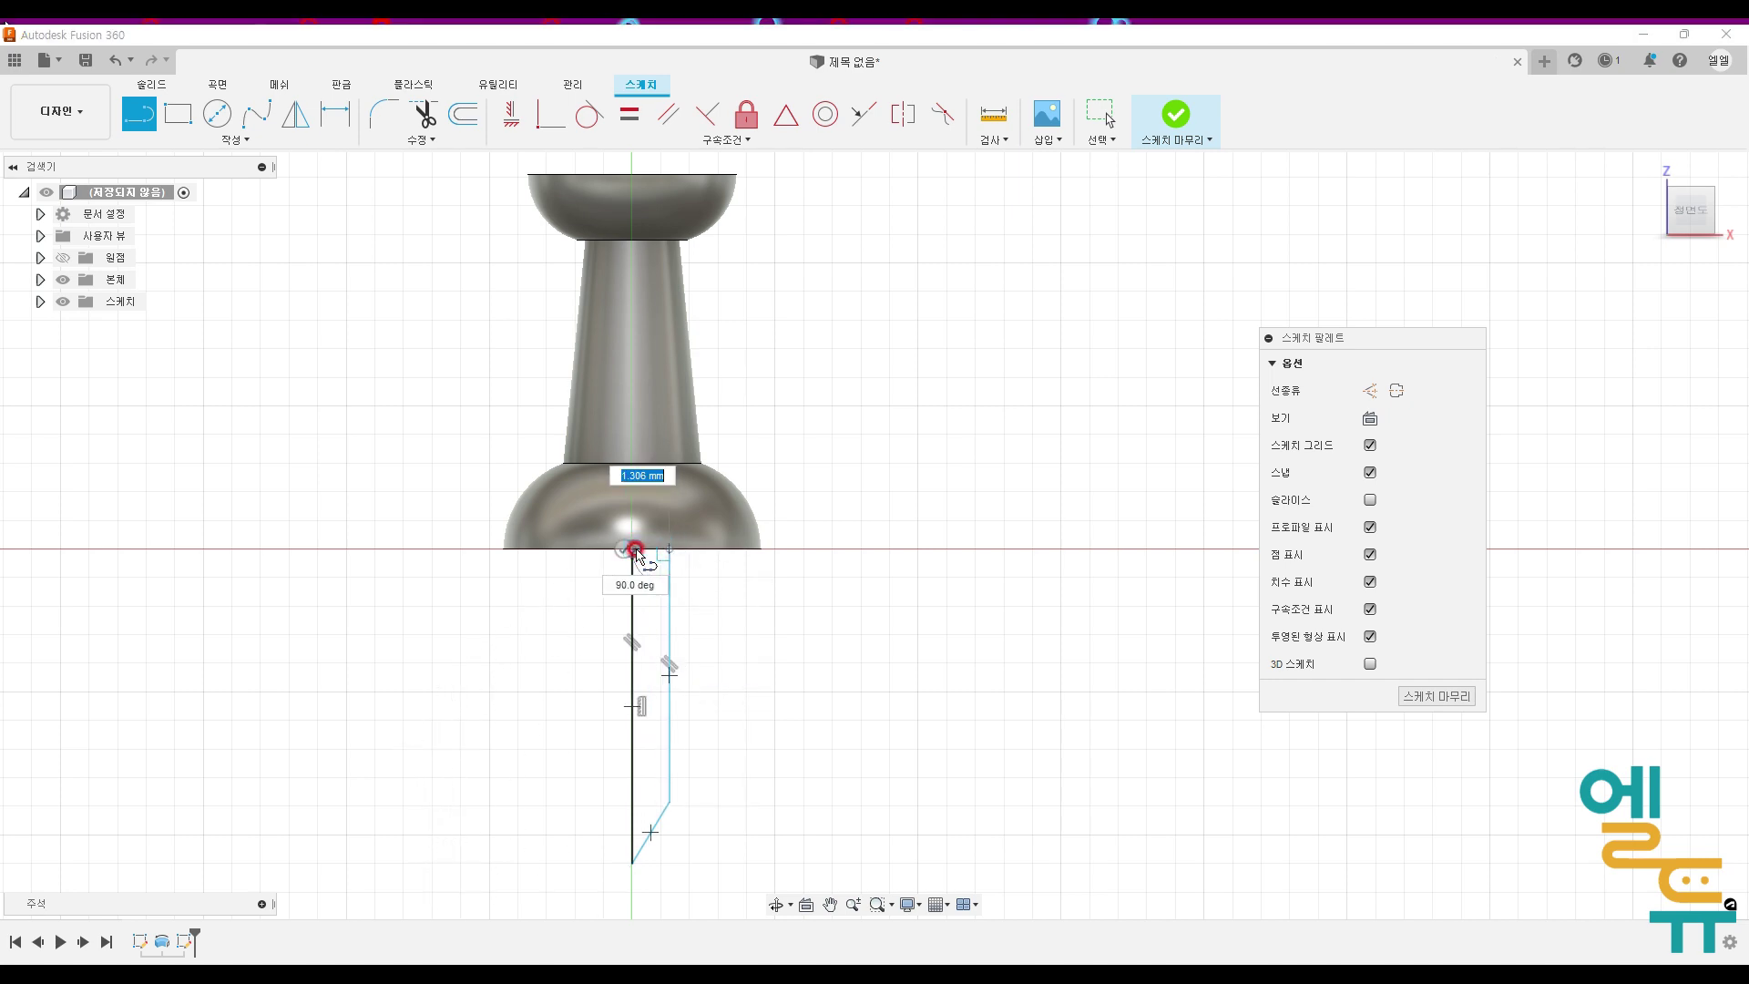
left_click(635, 550)
key("Escape")
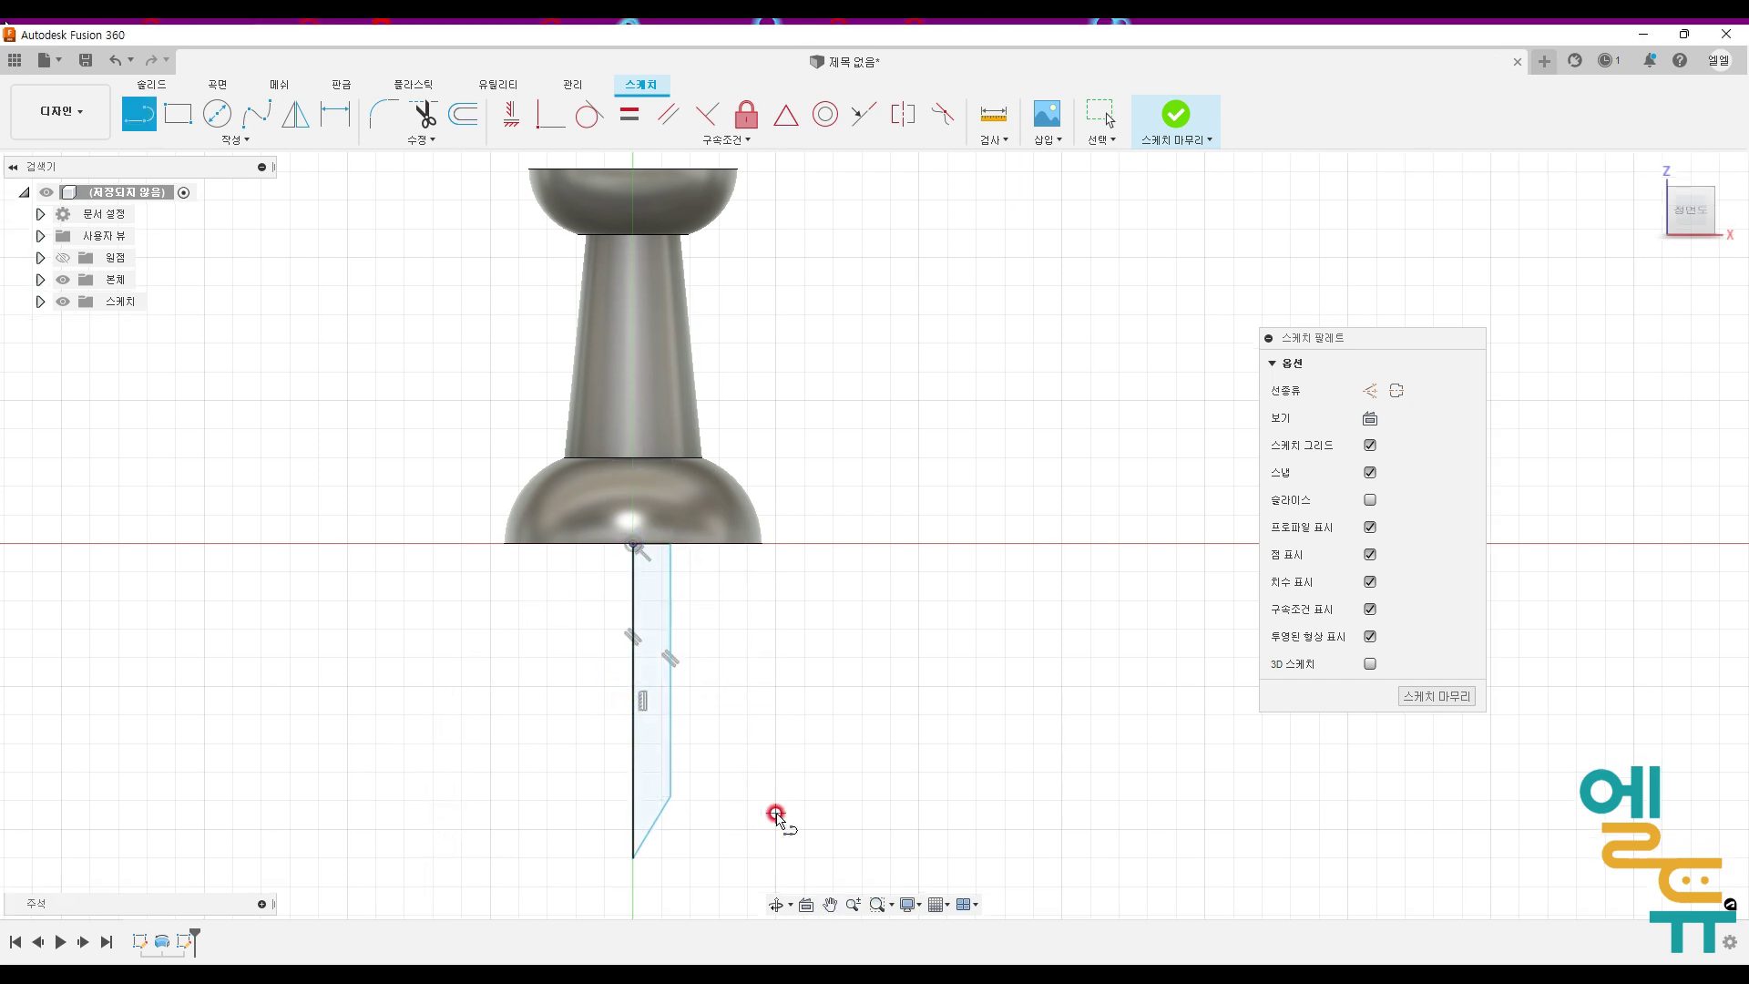
Step: Dimension the needle's straight outer edge with a length of 9 mm
left_click(335, 114)
left_click(671, 605)
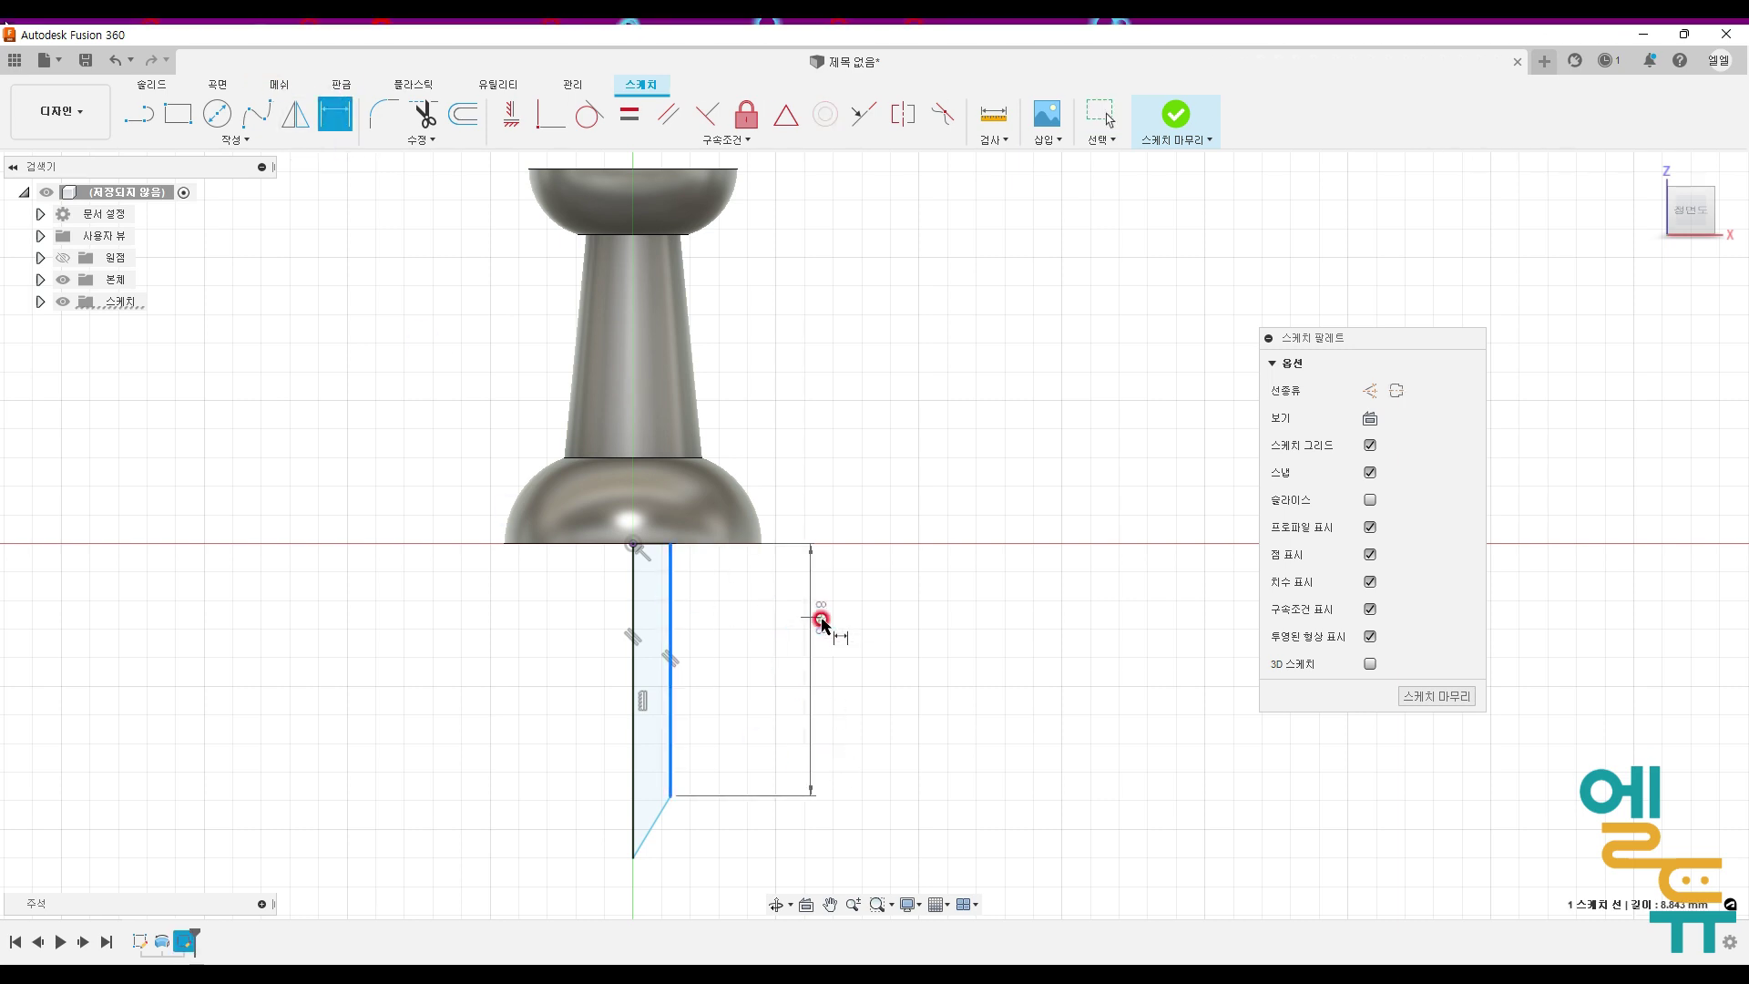
left_click(804, 726)
type("9")
key("Return")
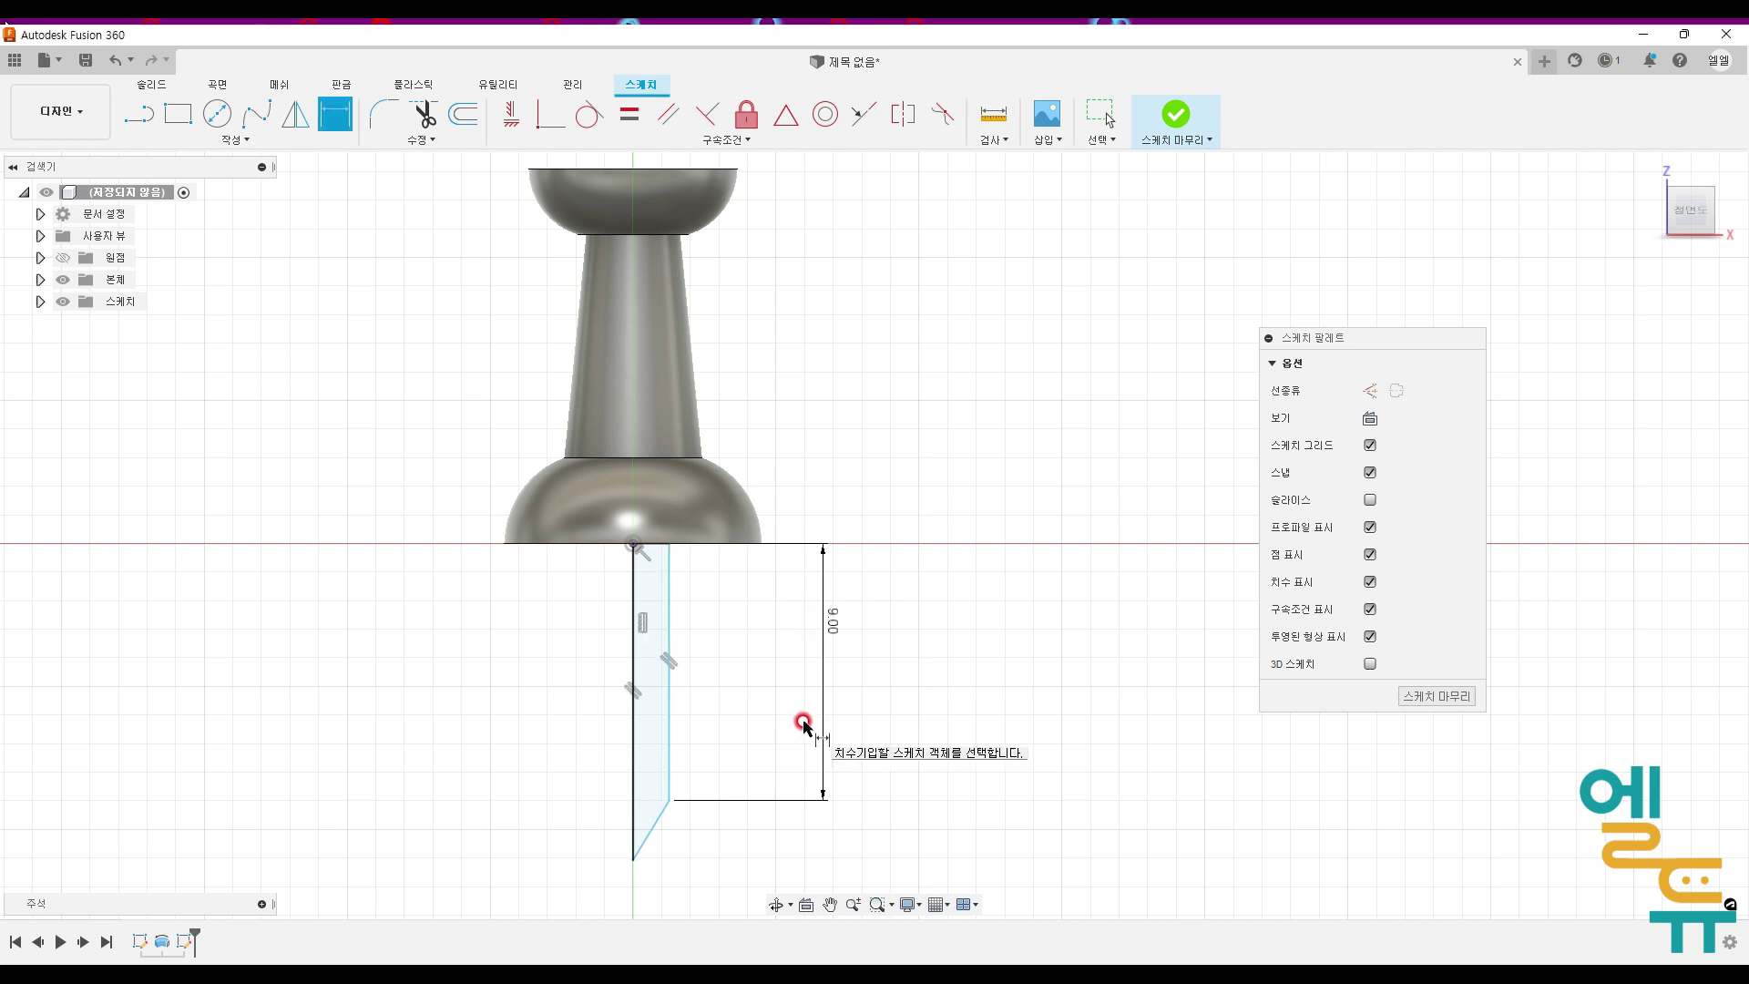
left_click(633, 729)
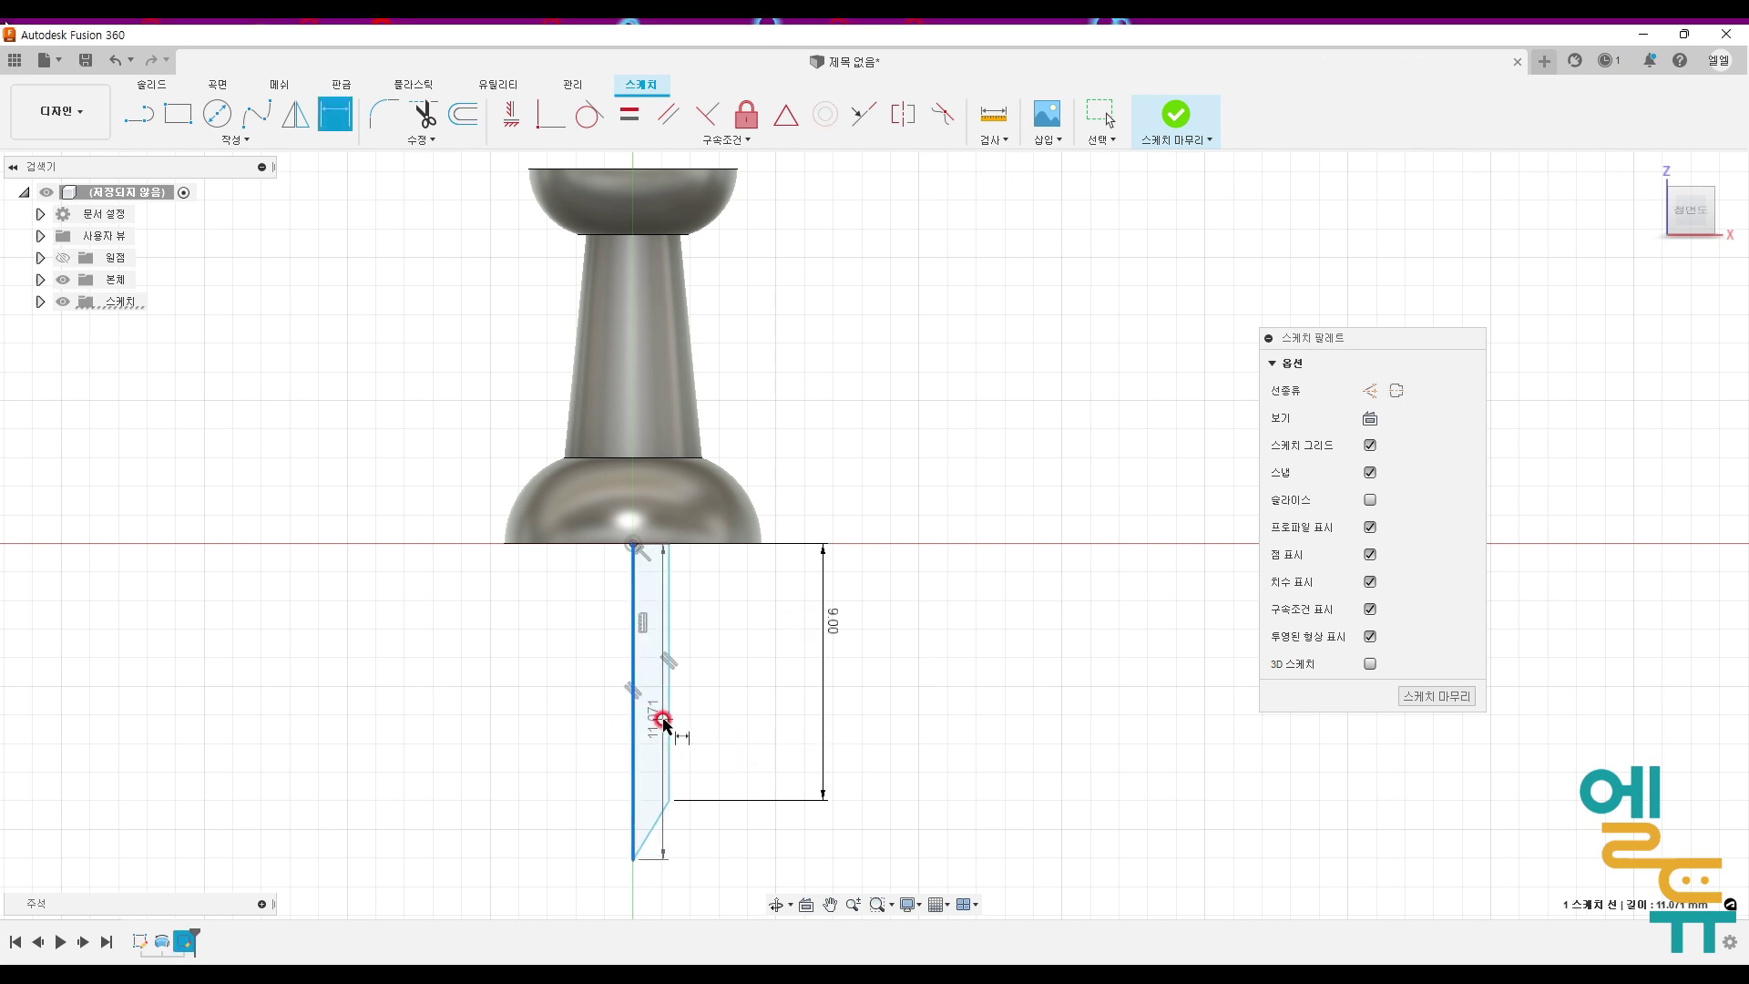
left_click(669, 724)
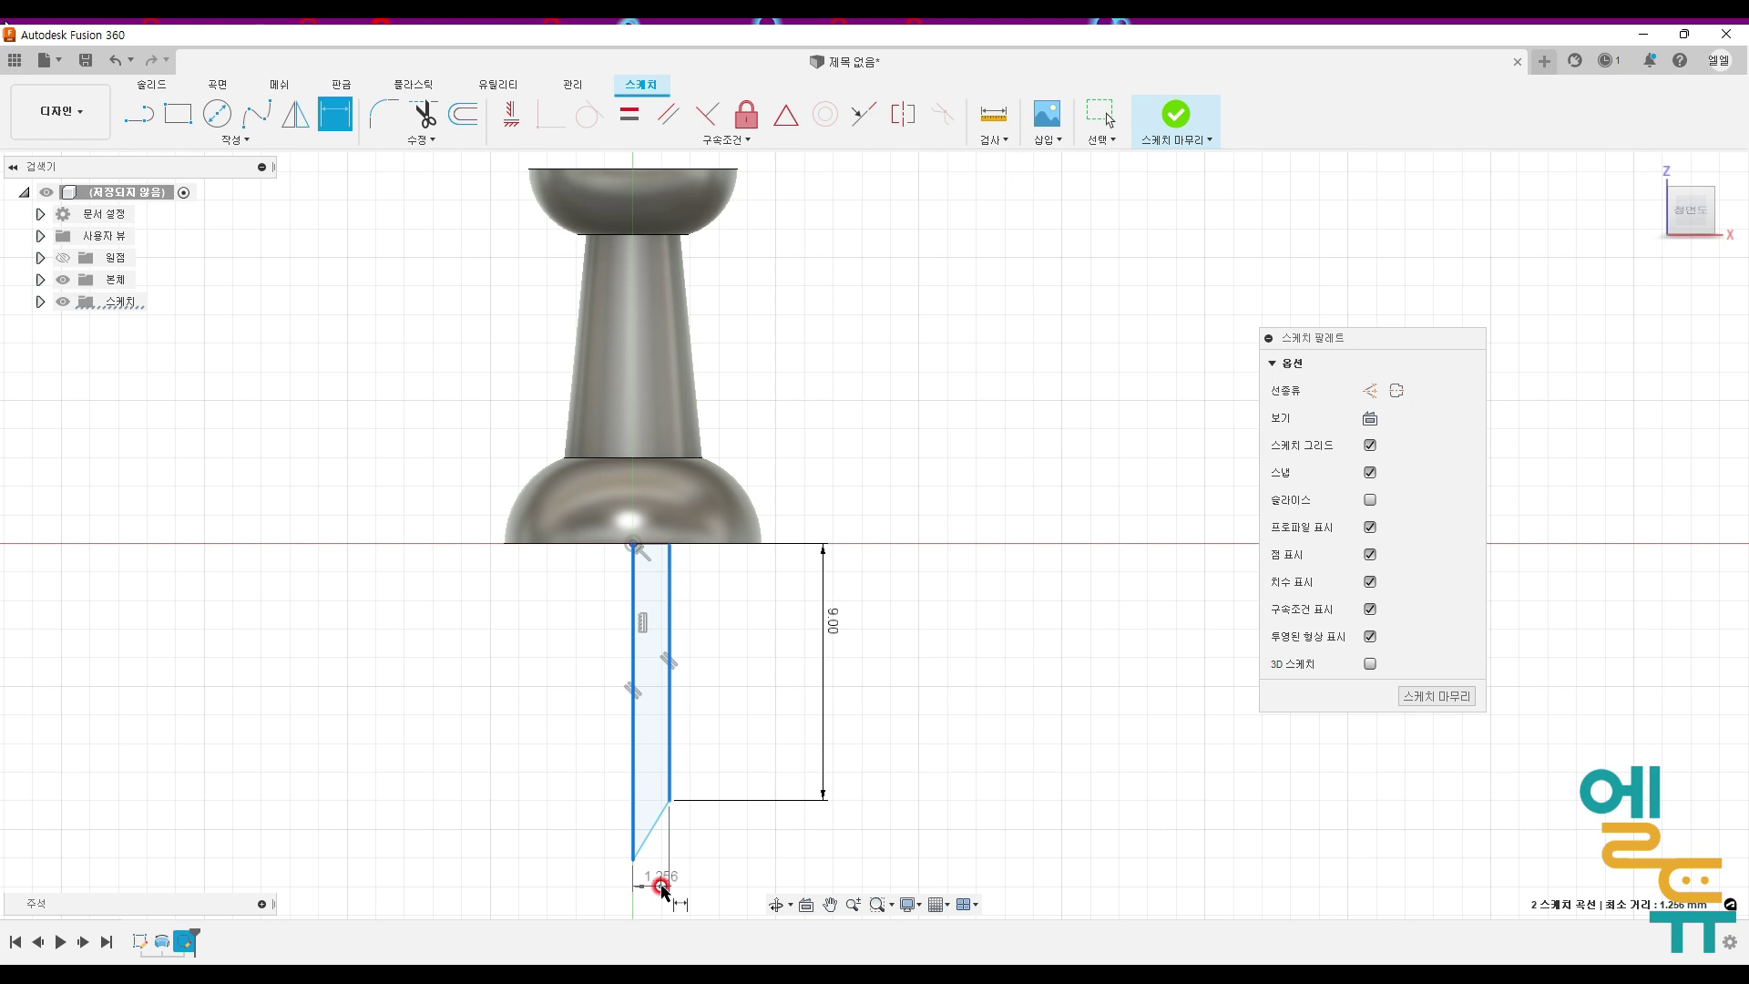
middle_click_drag(664, 887, 683, 800)
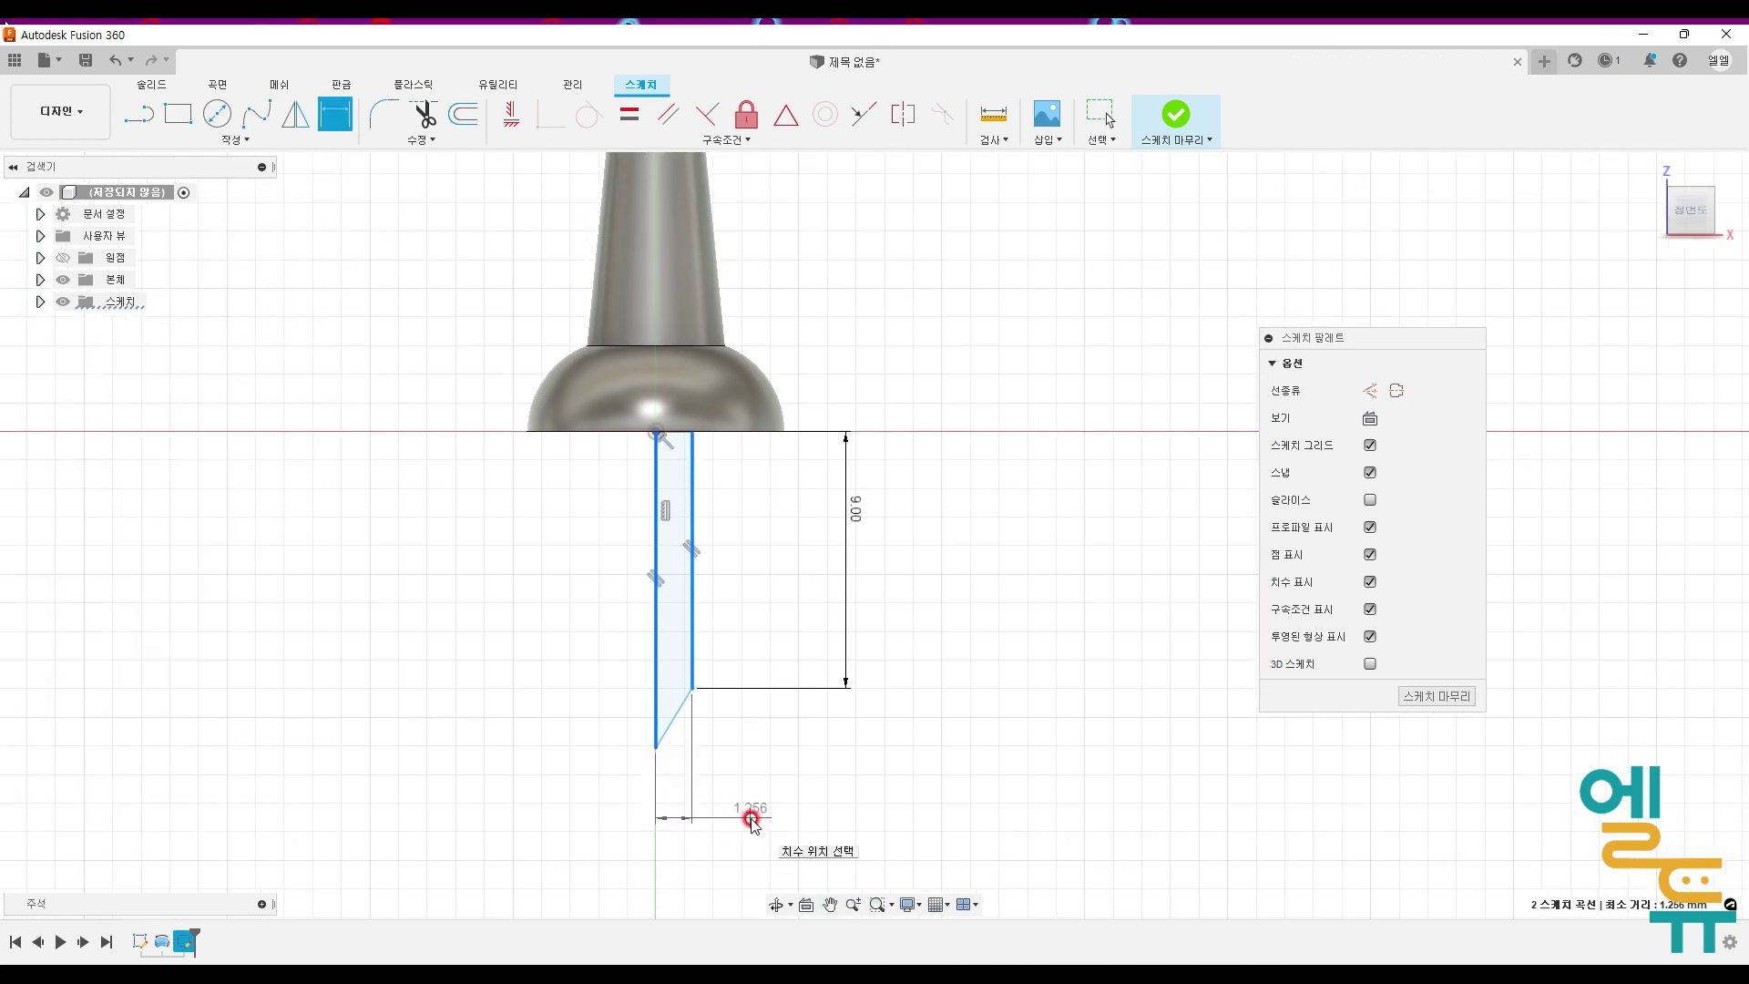
key("Escape")
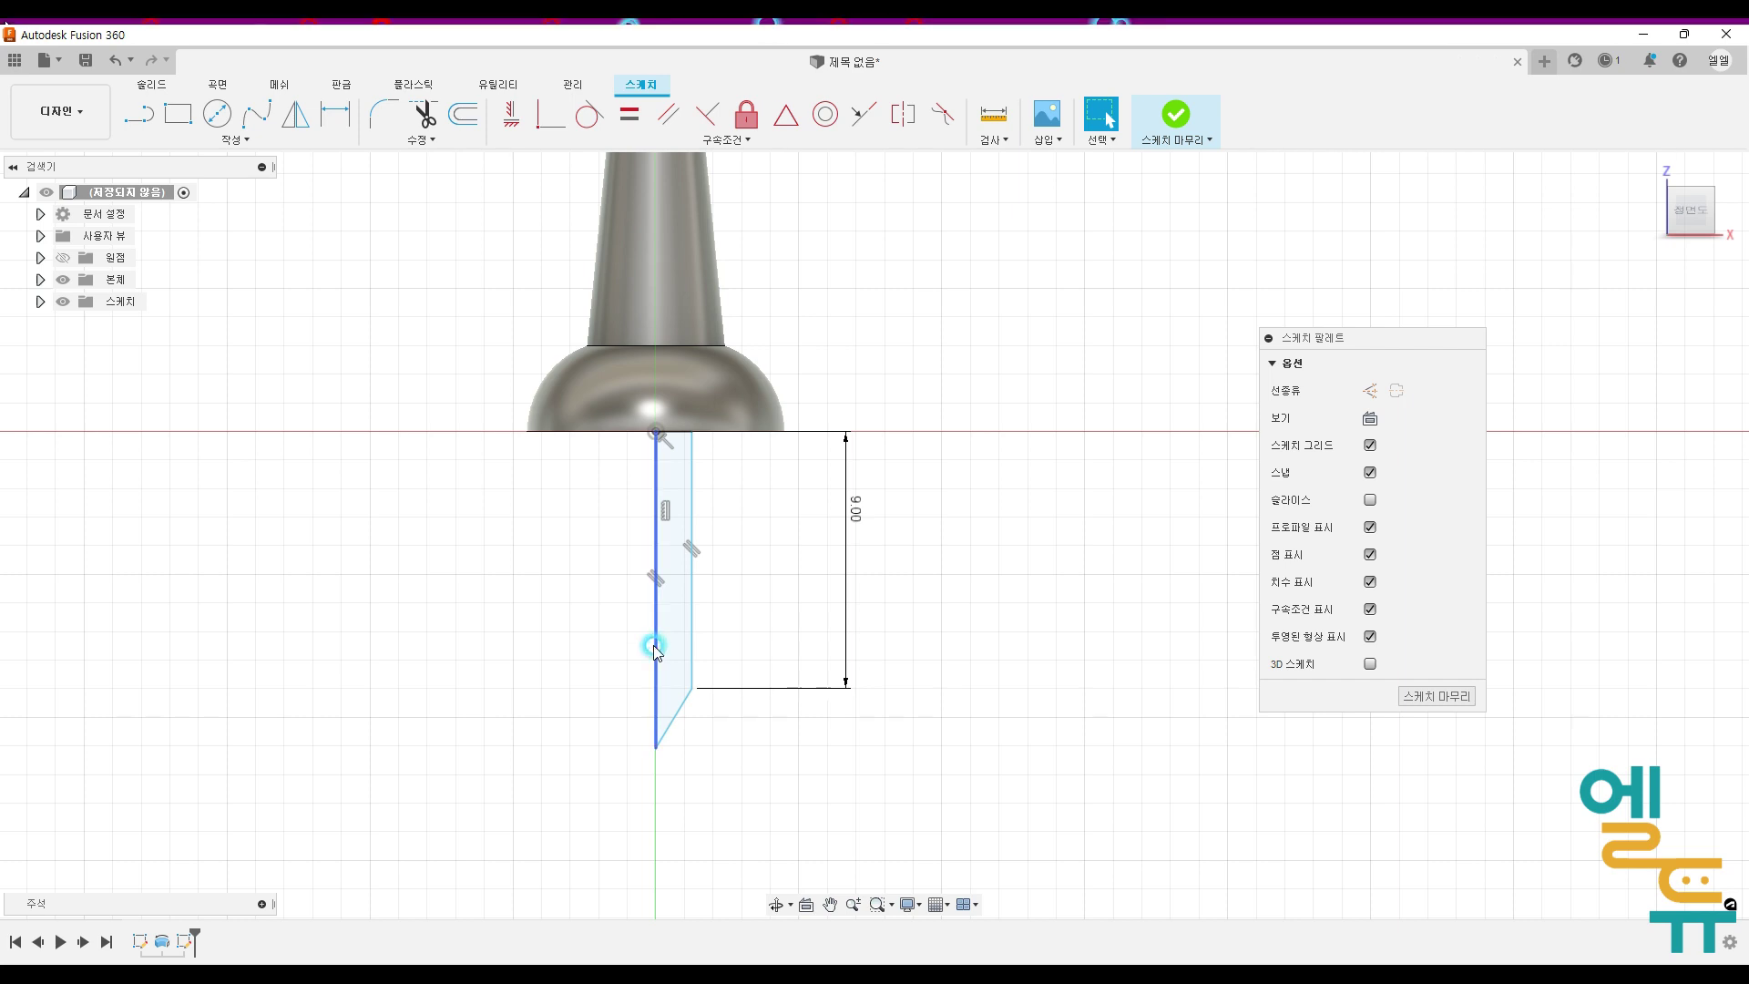
Step: Convert the needle's vertical axis line to a centerline and dimension the needle's diameter at 1.2 mm
left_click(653, 647)
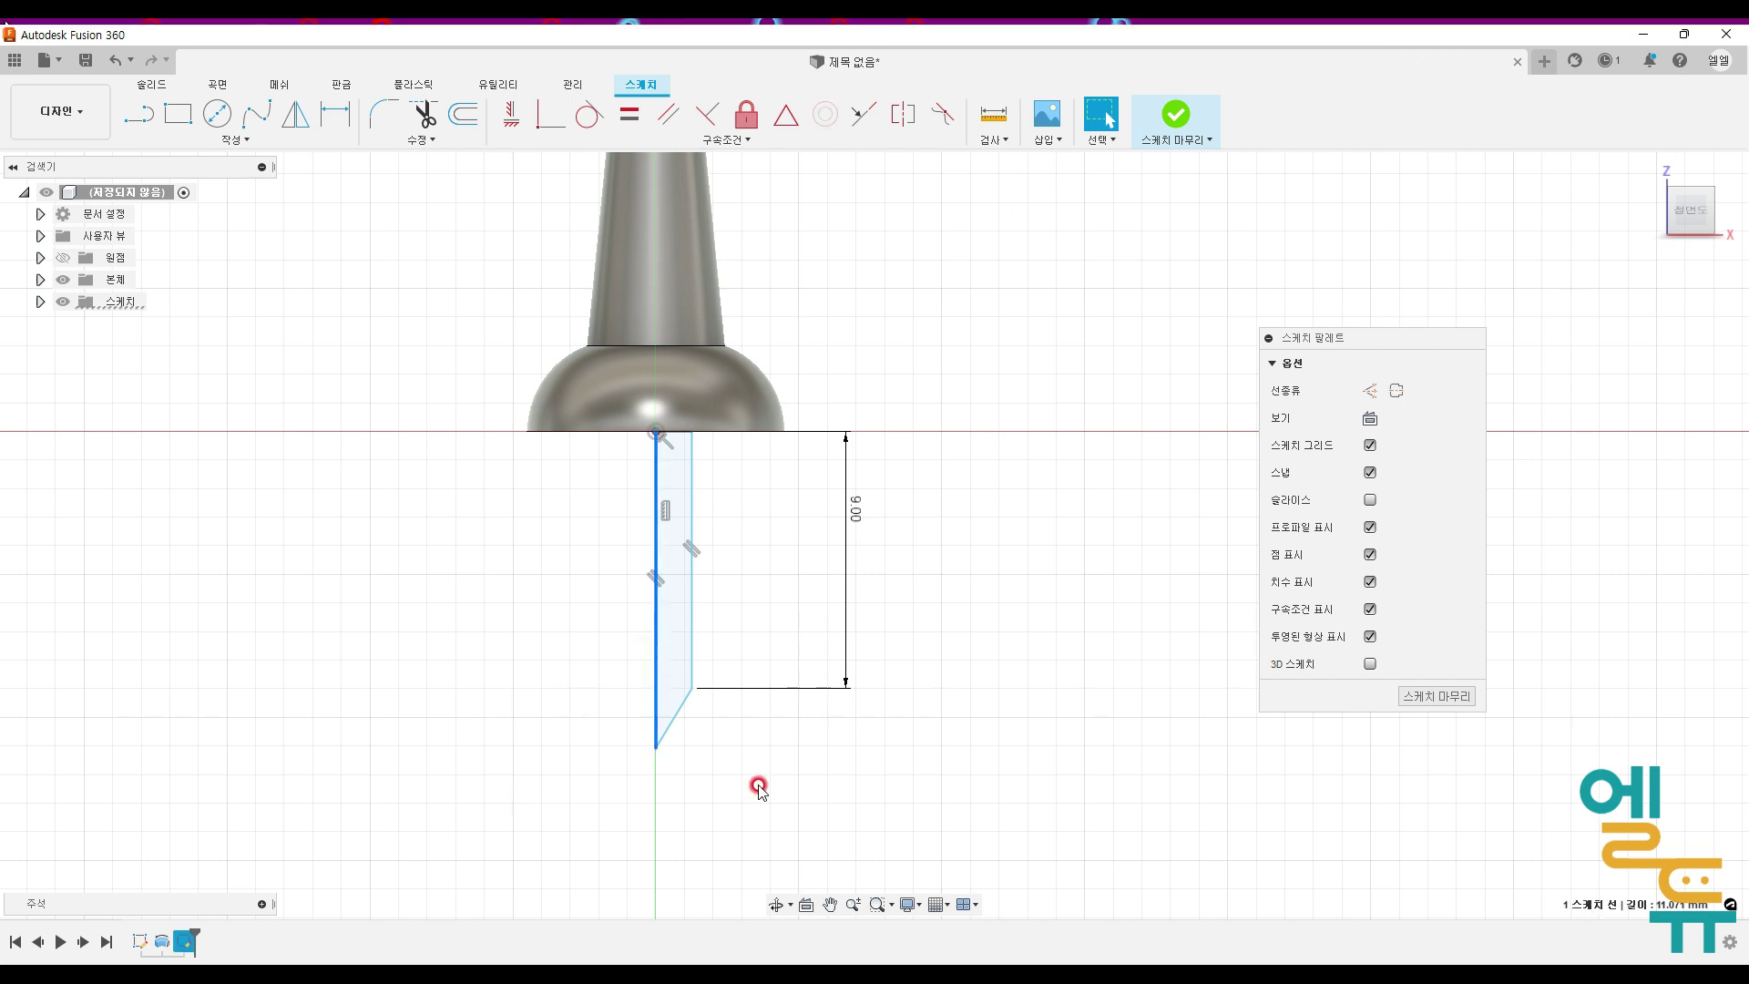
left_click(1397, 391)
left_click(335, 113)
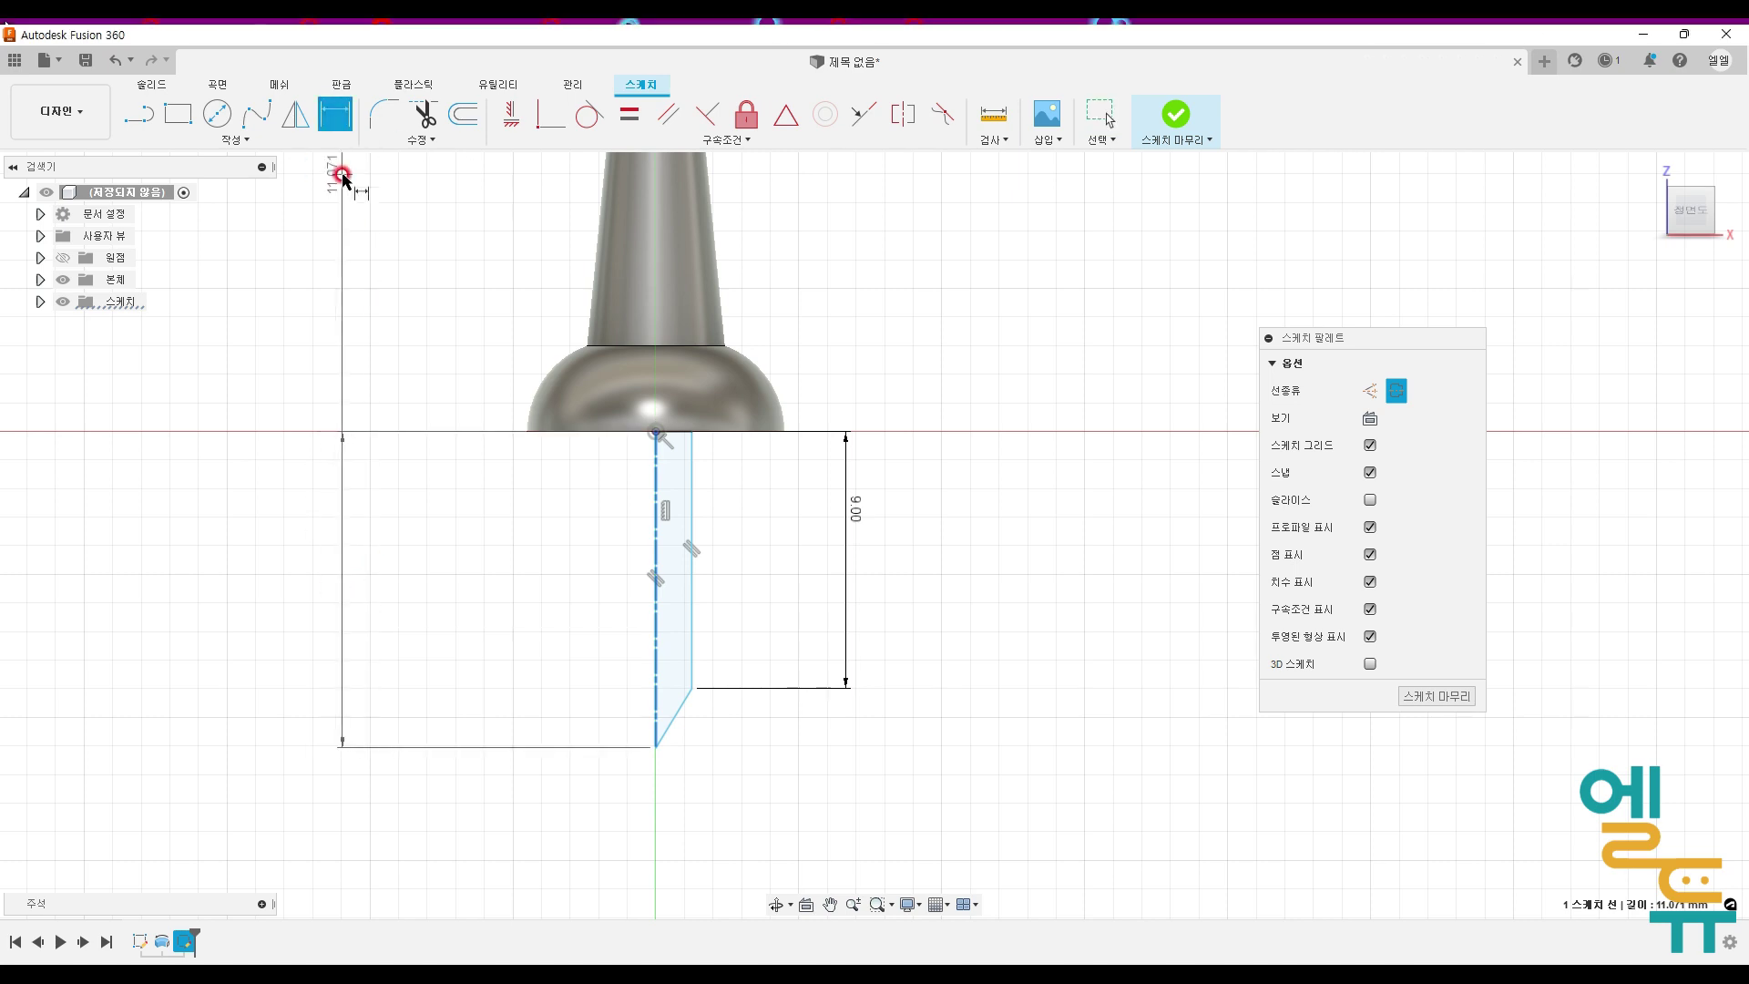
left_click(690, 616)
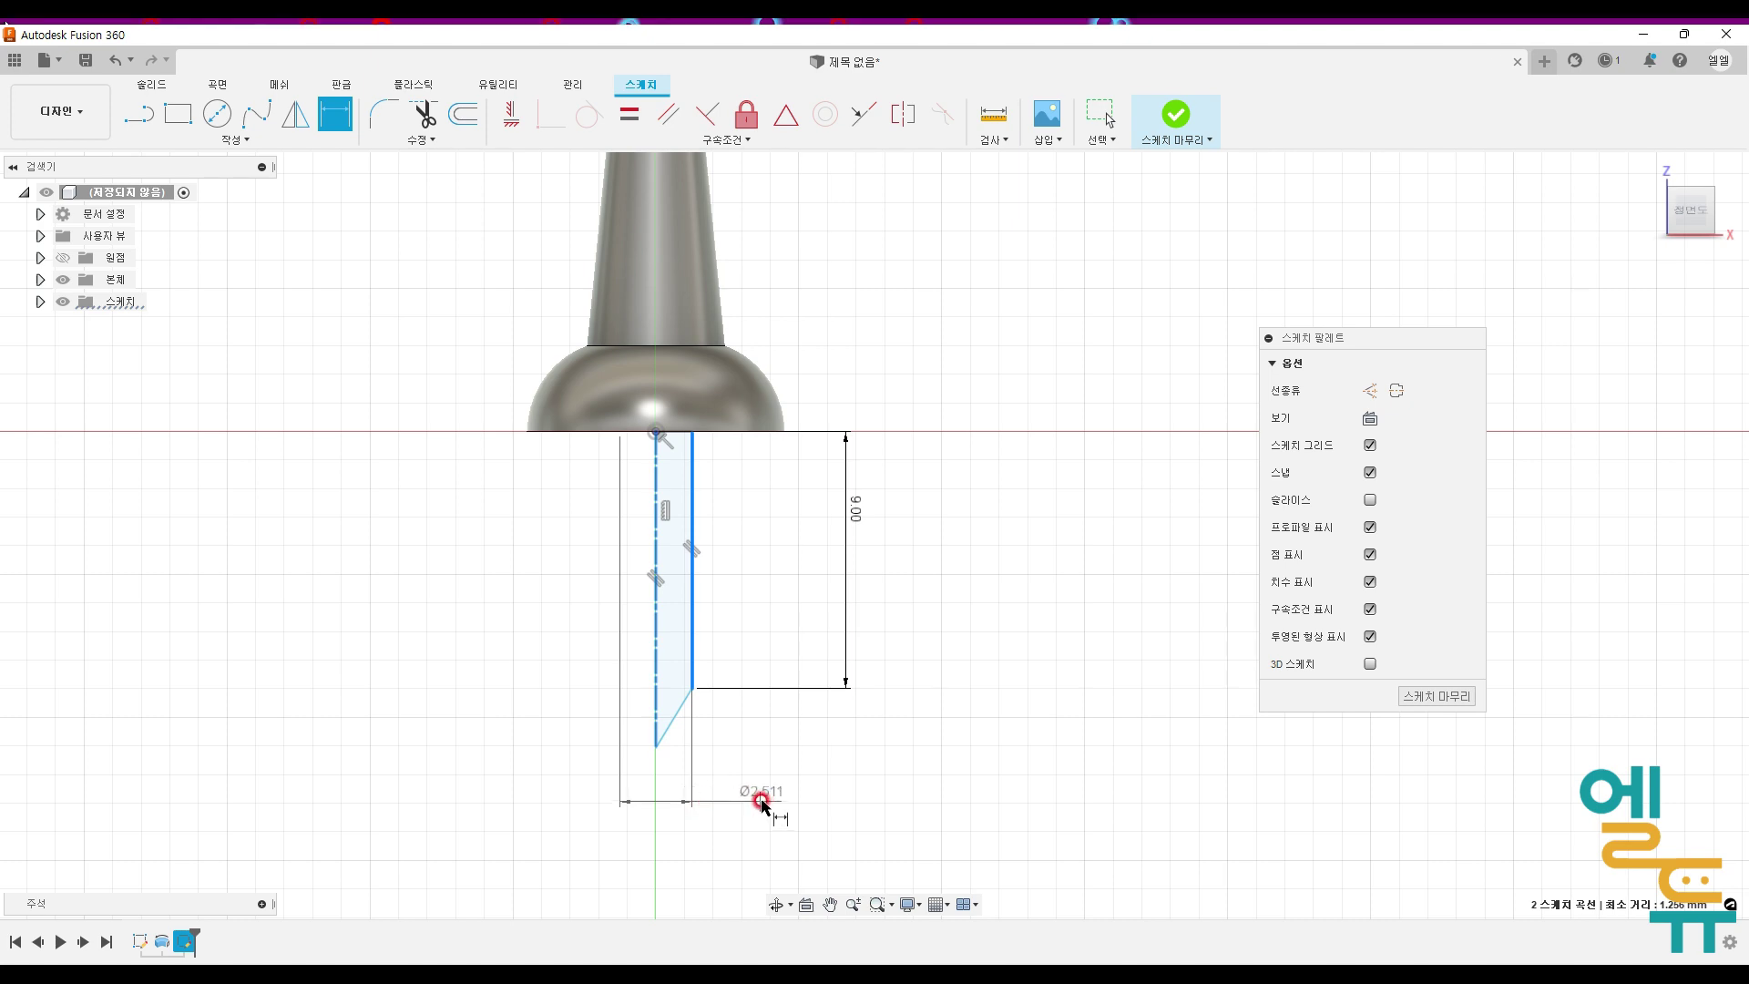
left_click(761, 801)
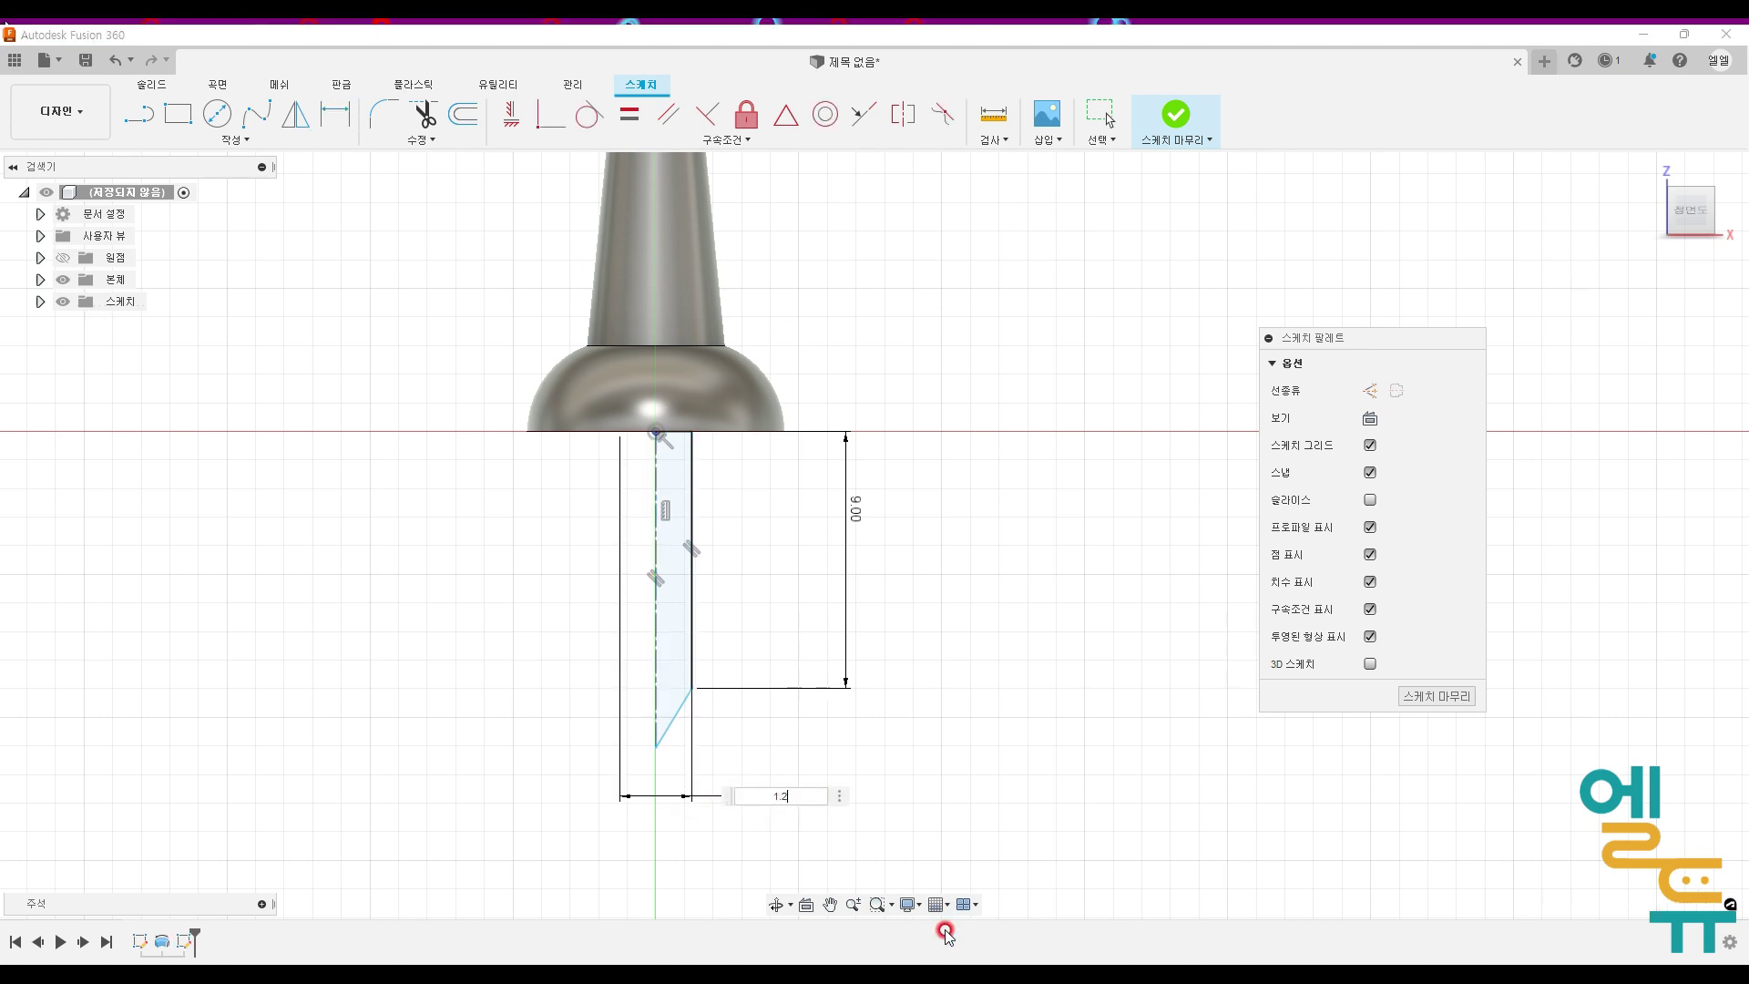
key("Return")
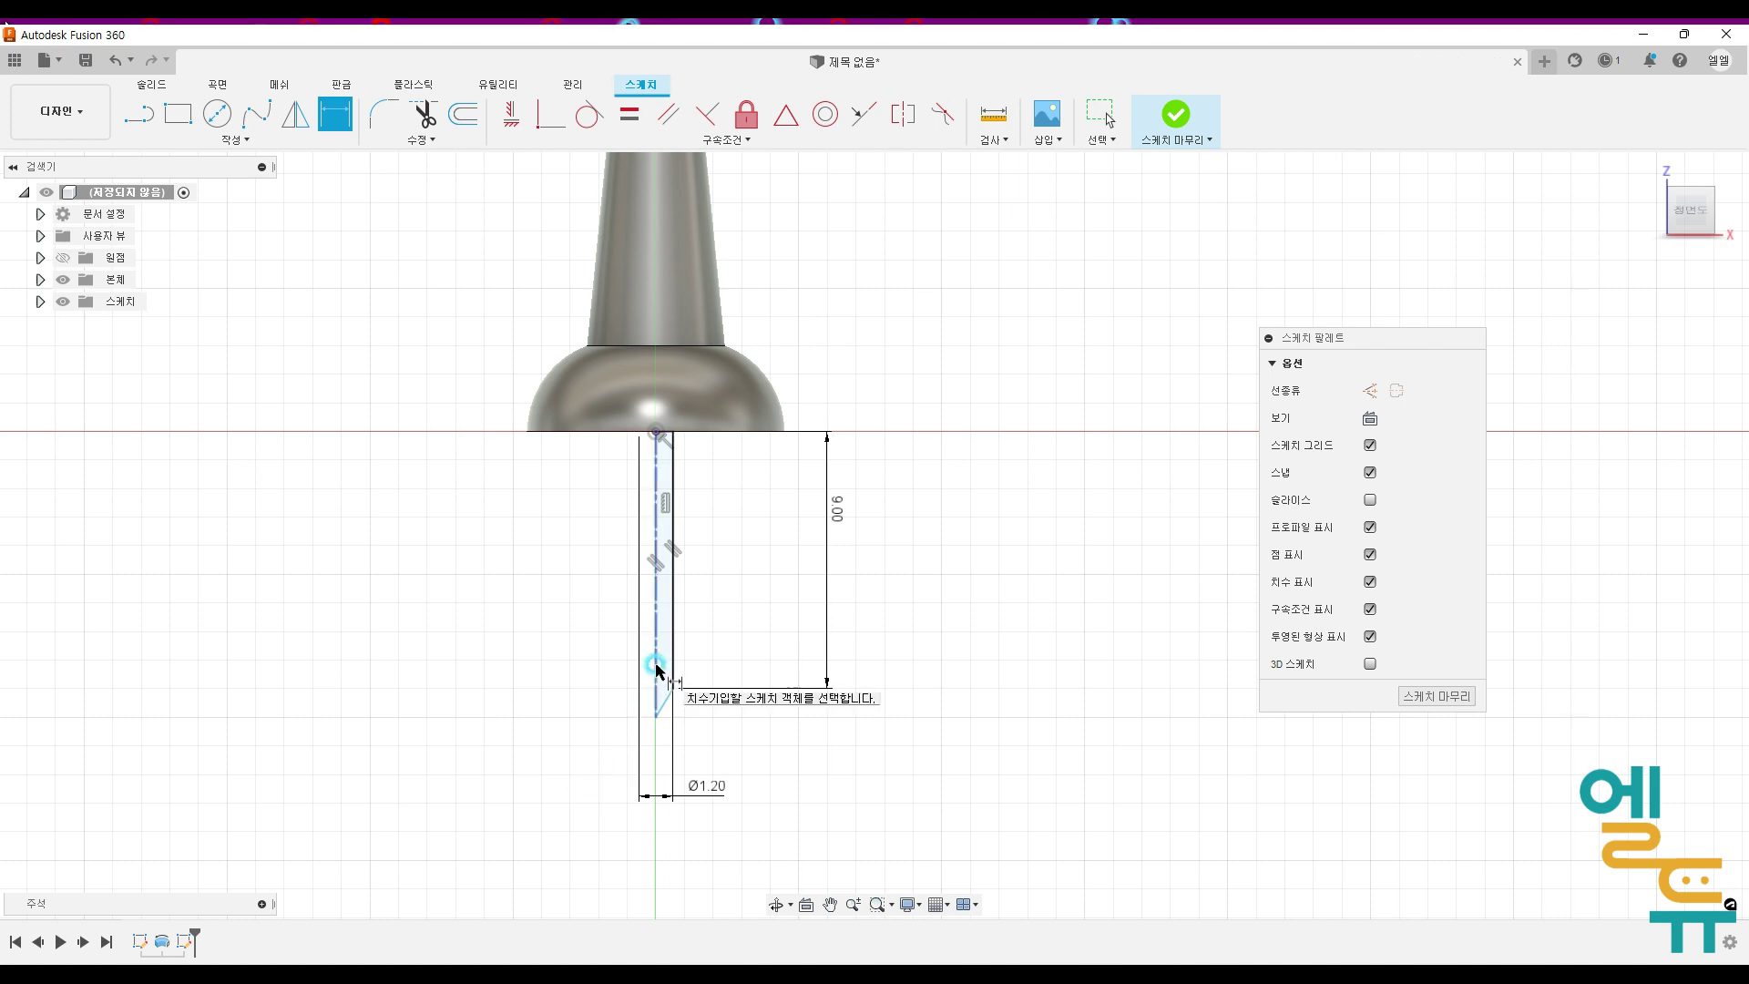
Step: Dimension the angle between the centerline and the slanted tip edge as 36/2 degrees, and finish the sketch
left_click(660, 695)
left_click(665, 700)
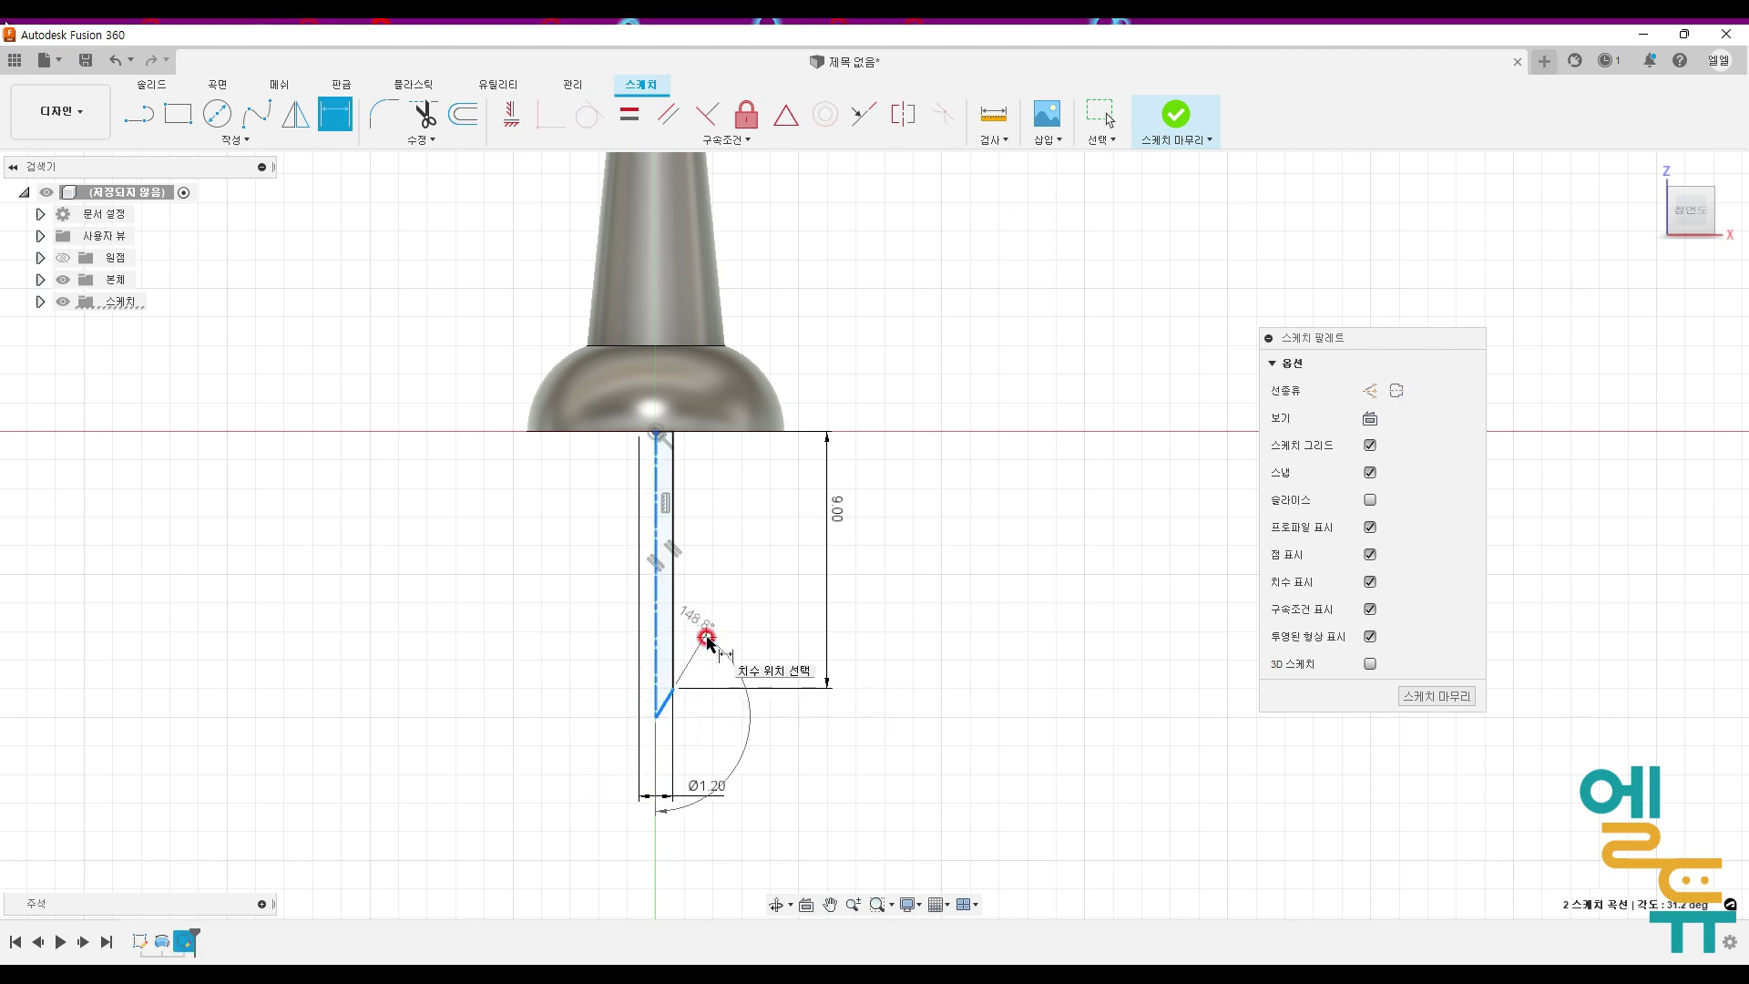
scroll(689, 637, "up", 5)
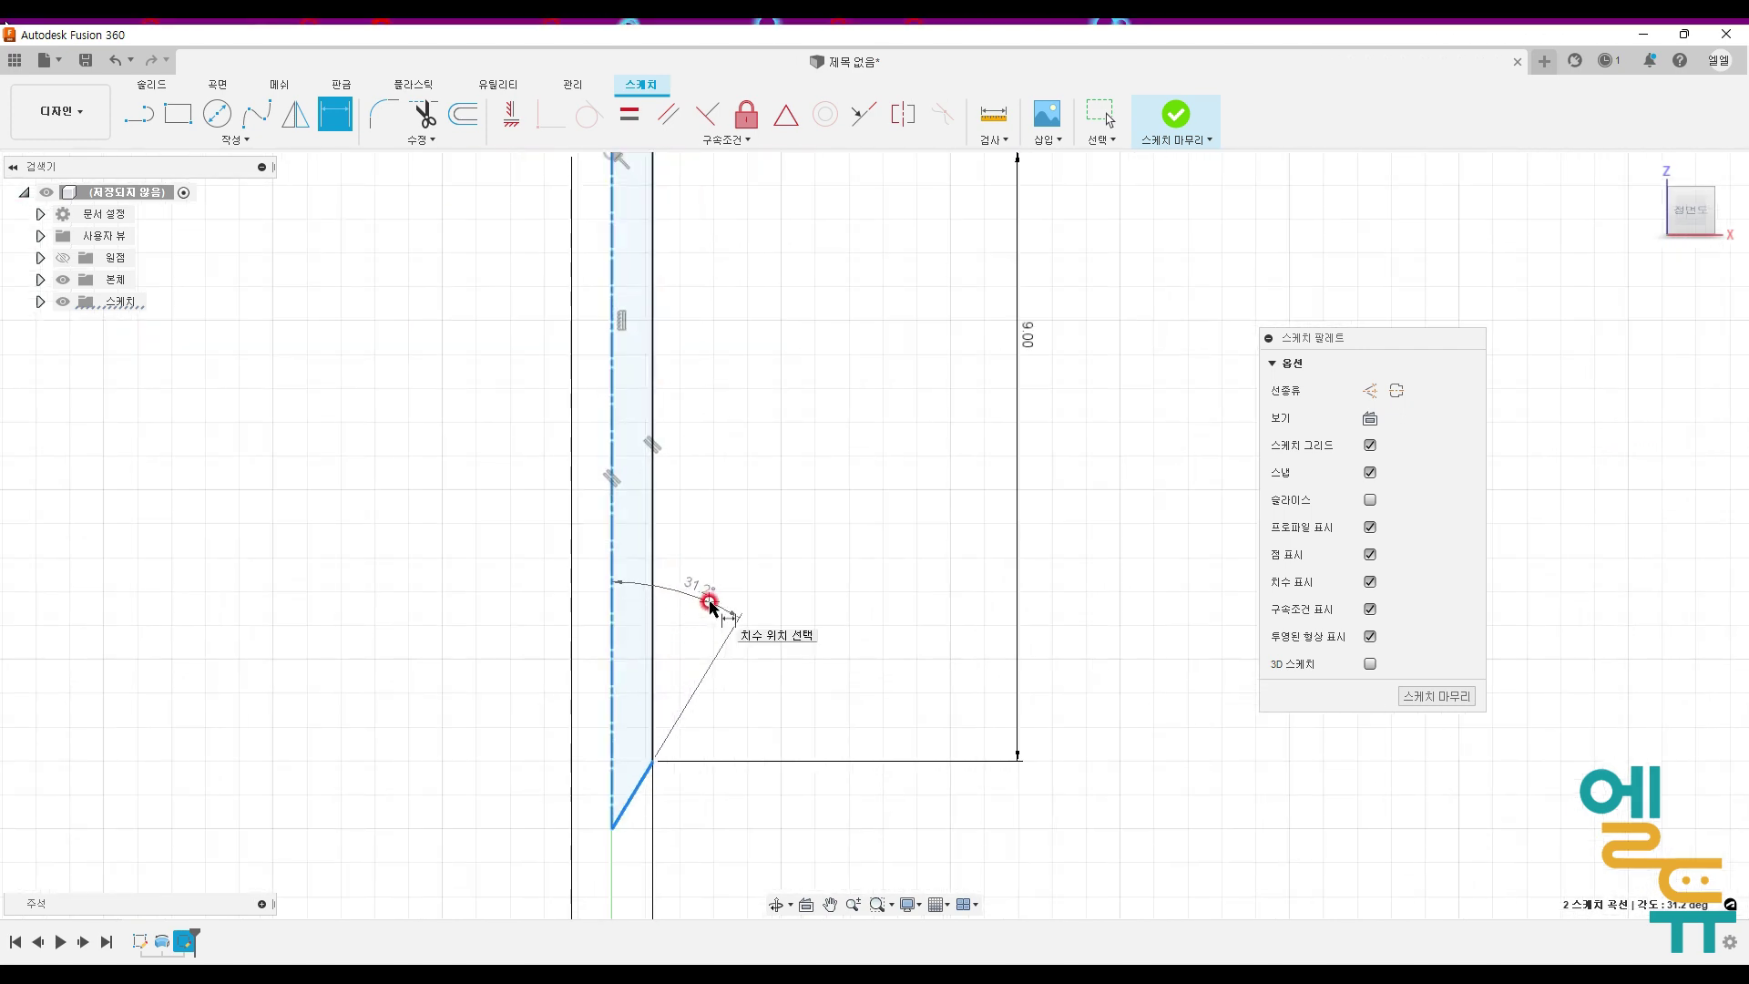
key("ctrl+2")
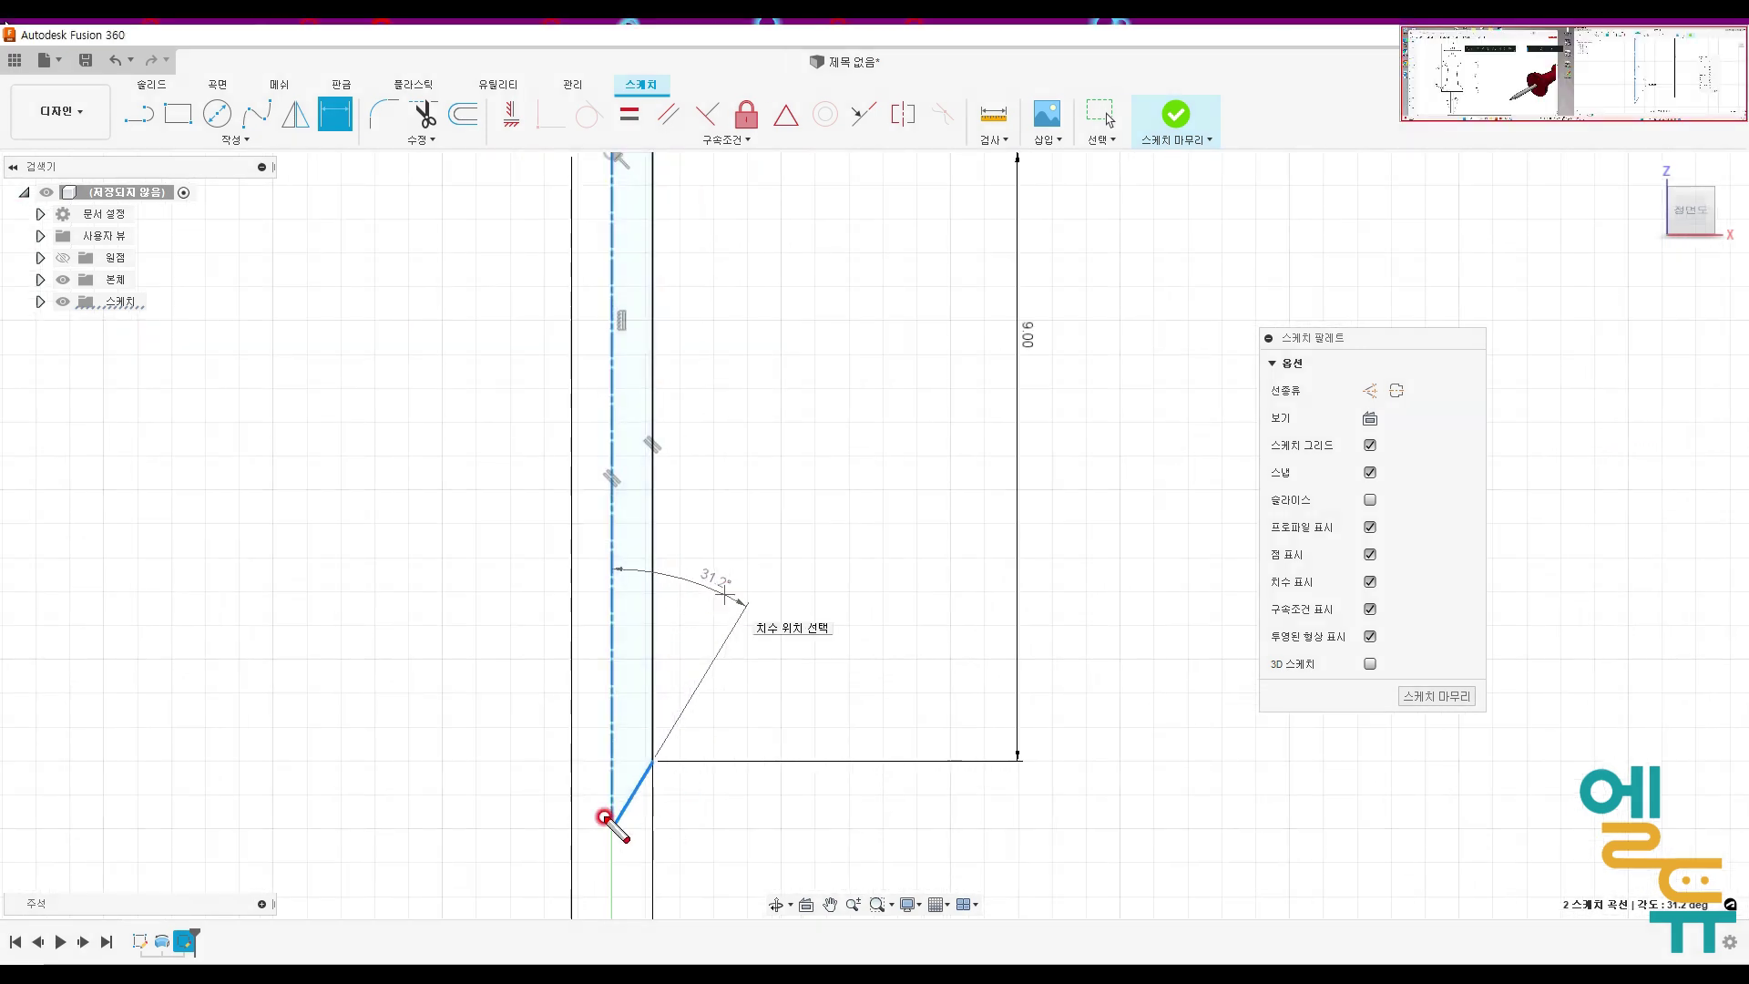
mouse_move(608, 826)
left_mouse_down()
mouse_move(571, 751)
mouse_move(641, 770)
left_mouse_up()
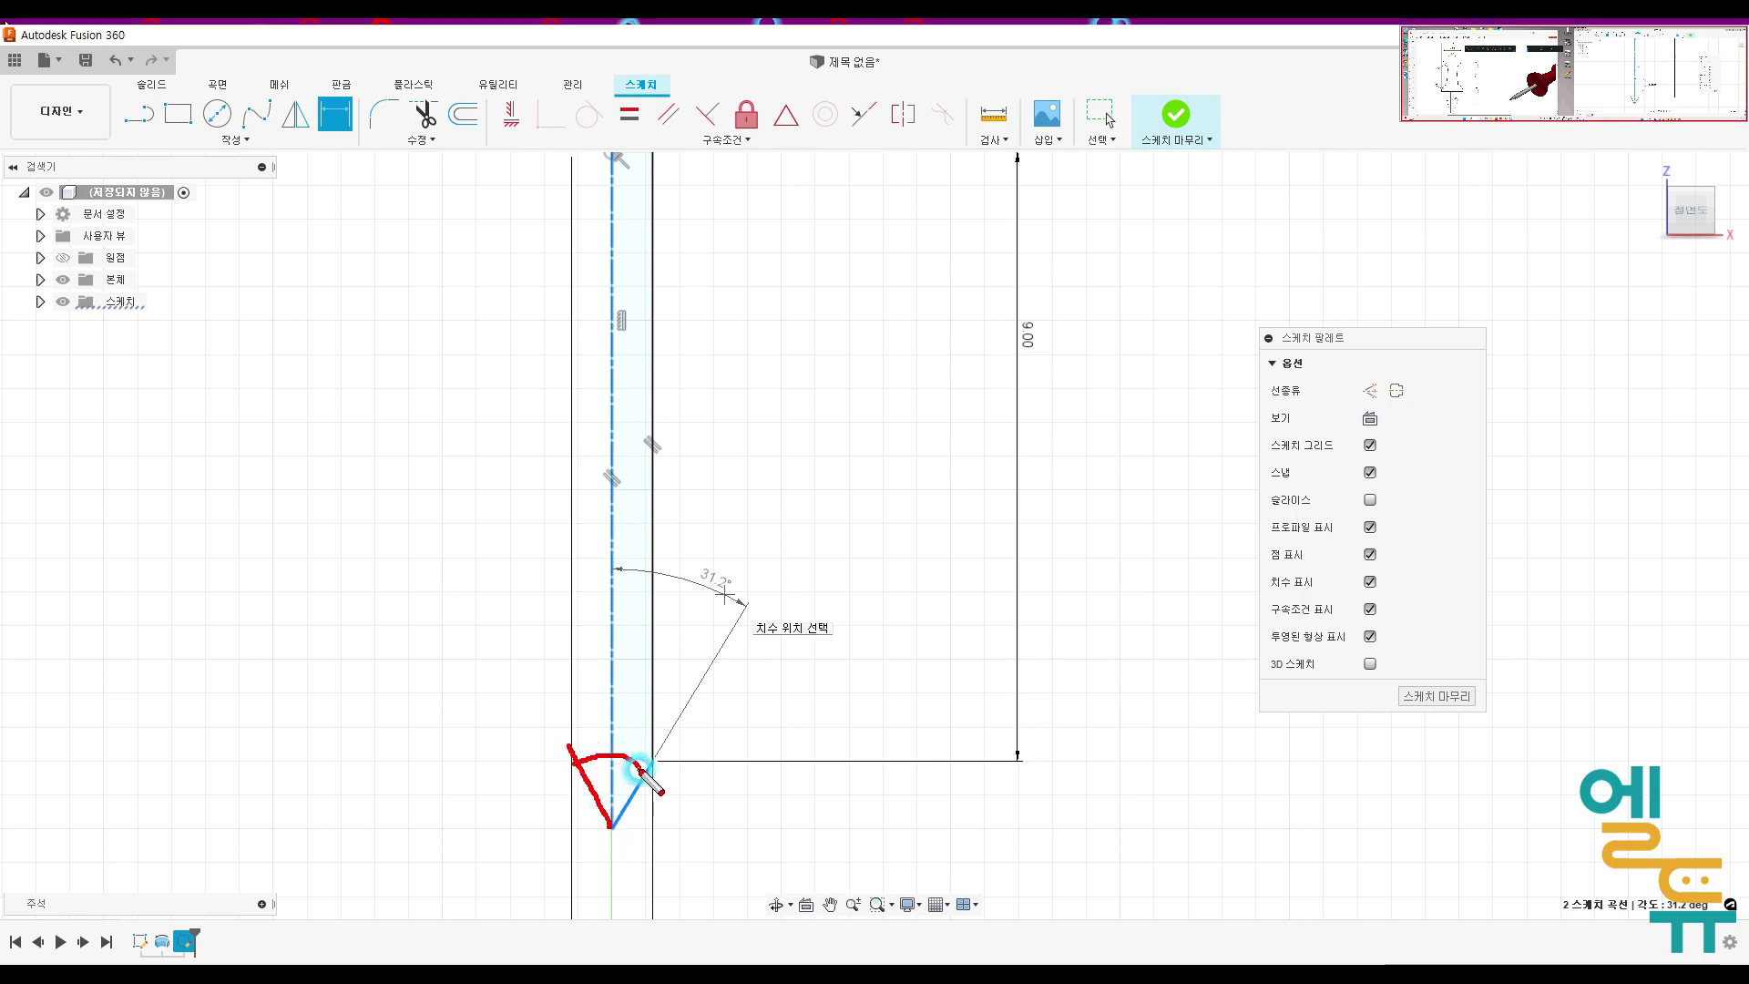
mouse_move(761, 601)
left_mouse_down()
mouse_move(683, 573)
mouse_move(751, 554)
mouse_move(756, 596)
left_mouse_up()
mouse_move(726, 469)
left_mouse_down()
mouse_move(808, 496)
mouse_move(812, 551)
mouse_move(907, 538)
left_mouse_up()
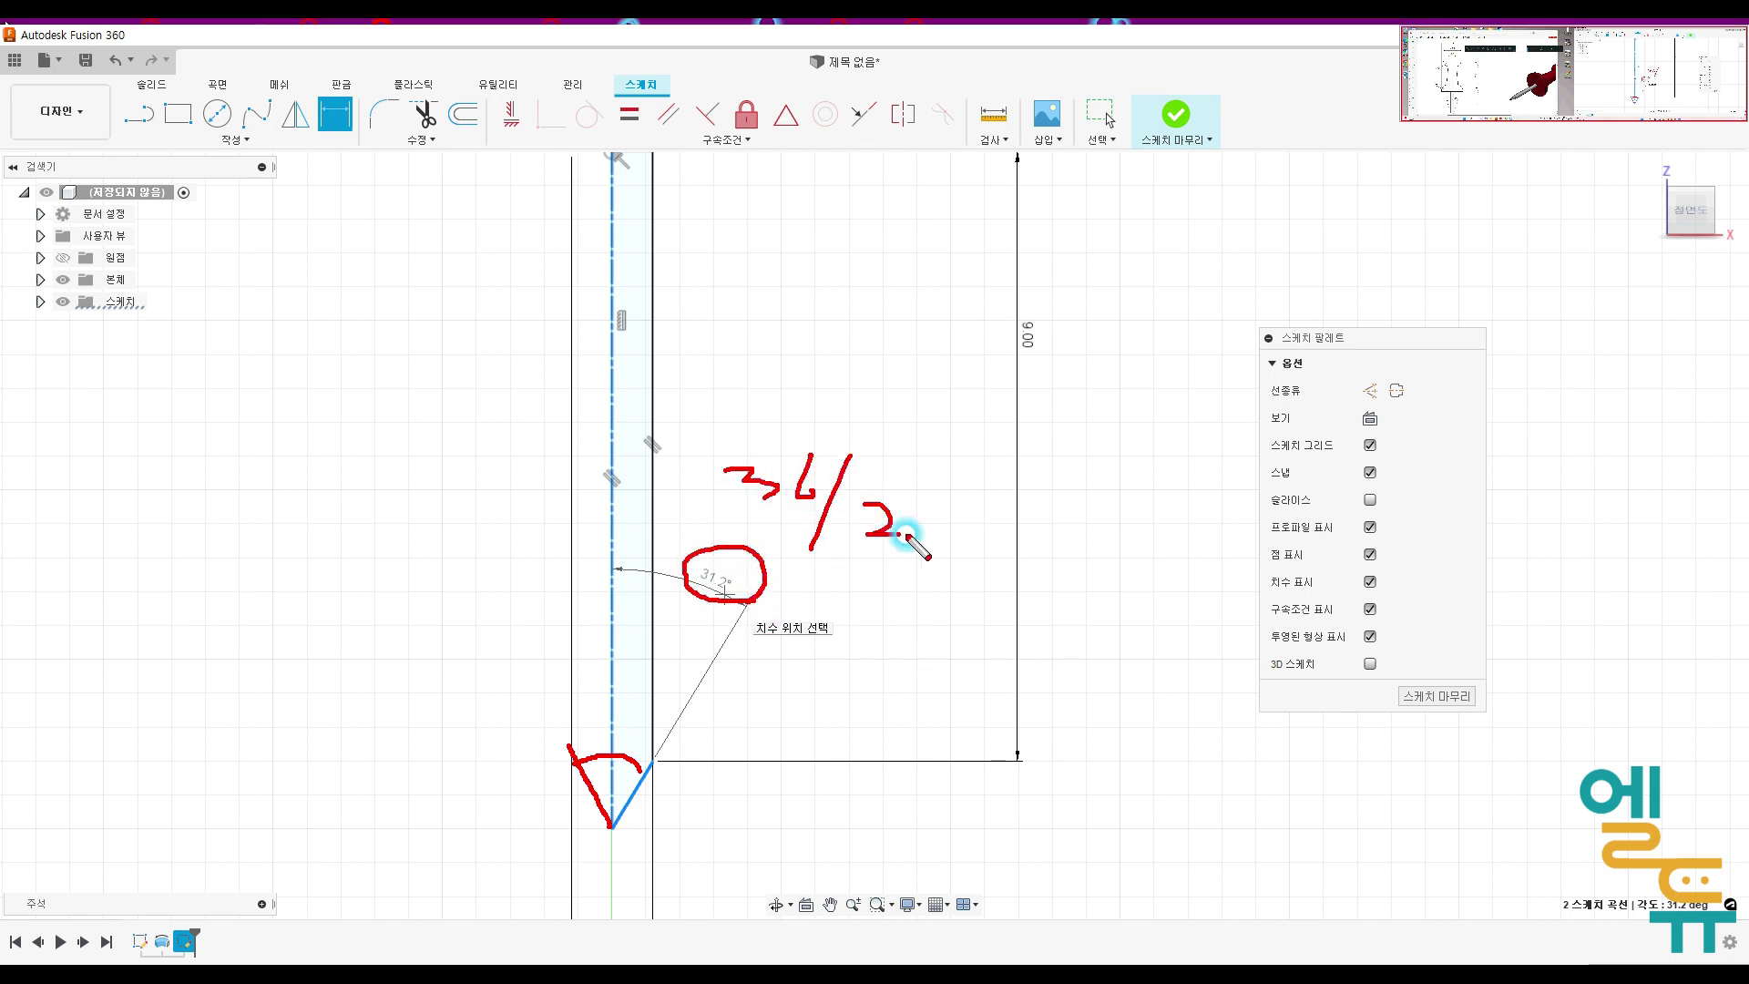
key("Escape")
left_click(702, 565)
type("3")
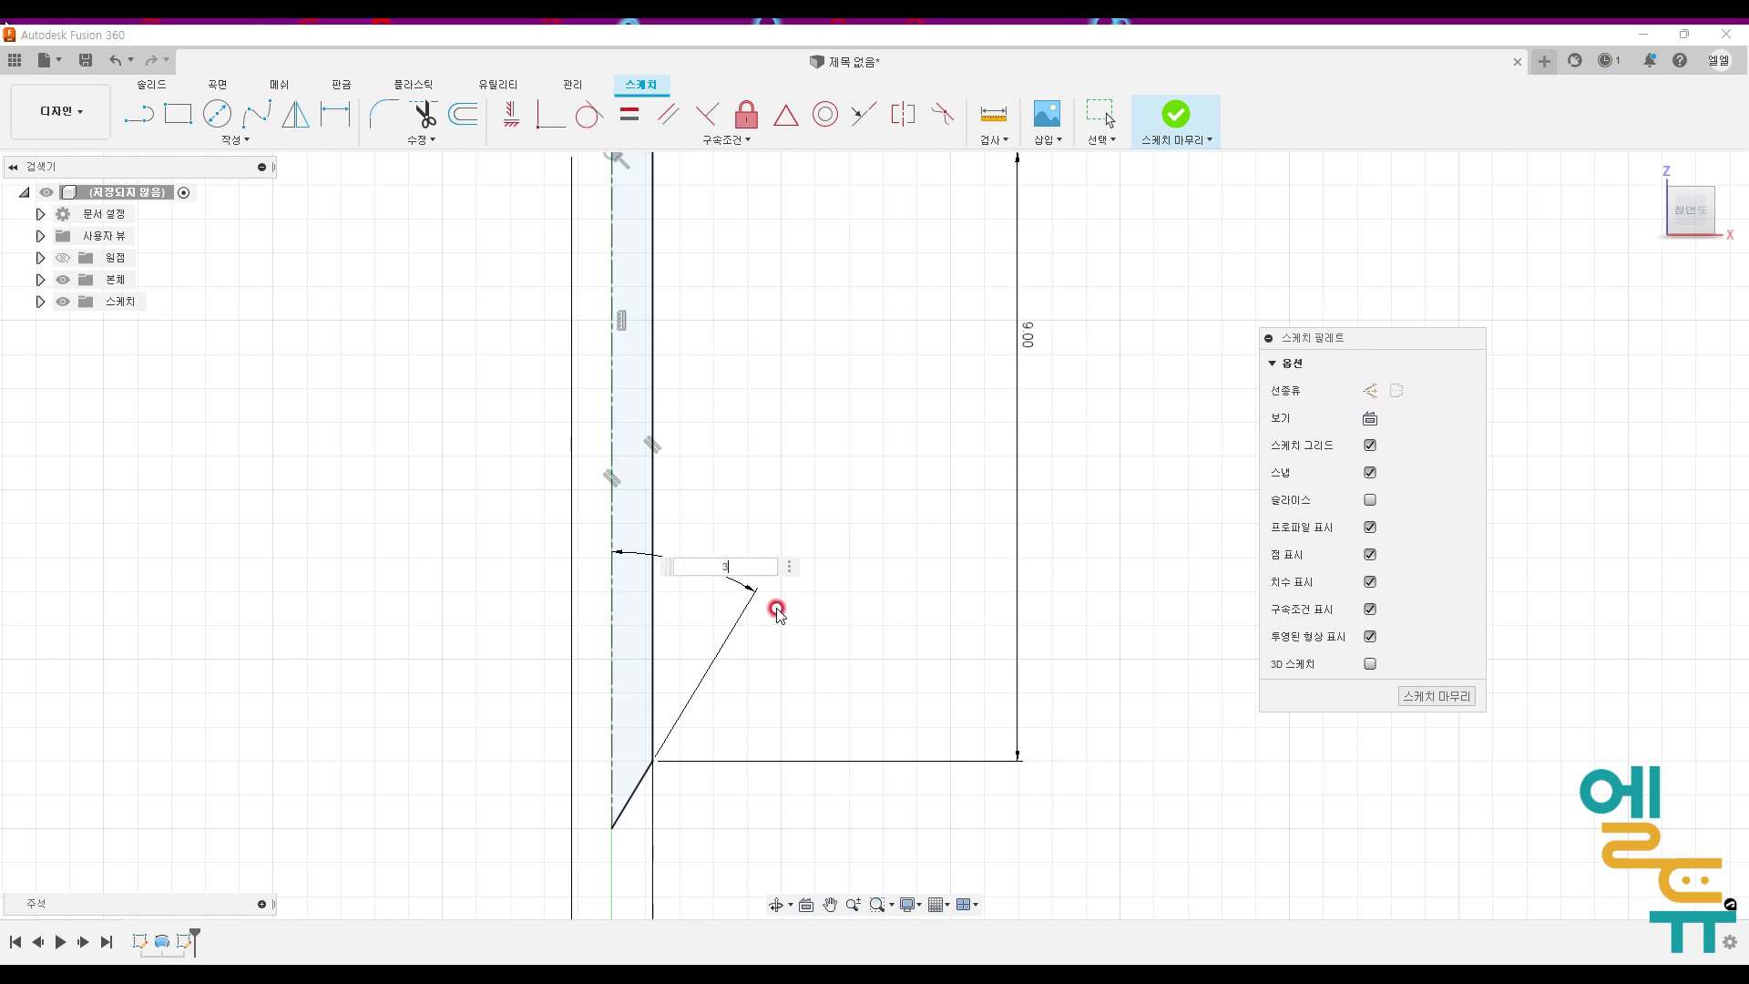
type("6/2")
key("Return")
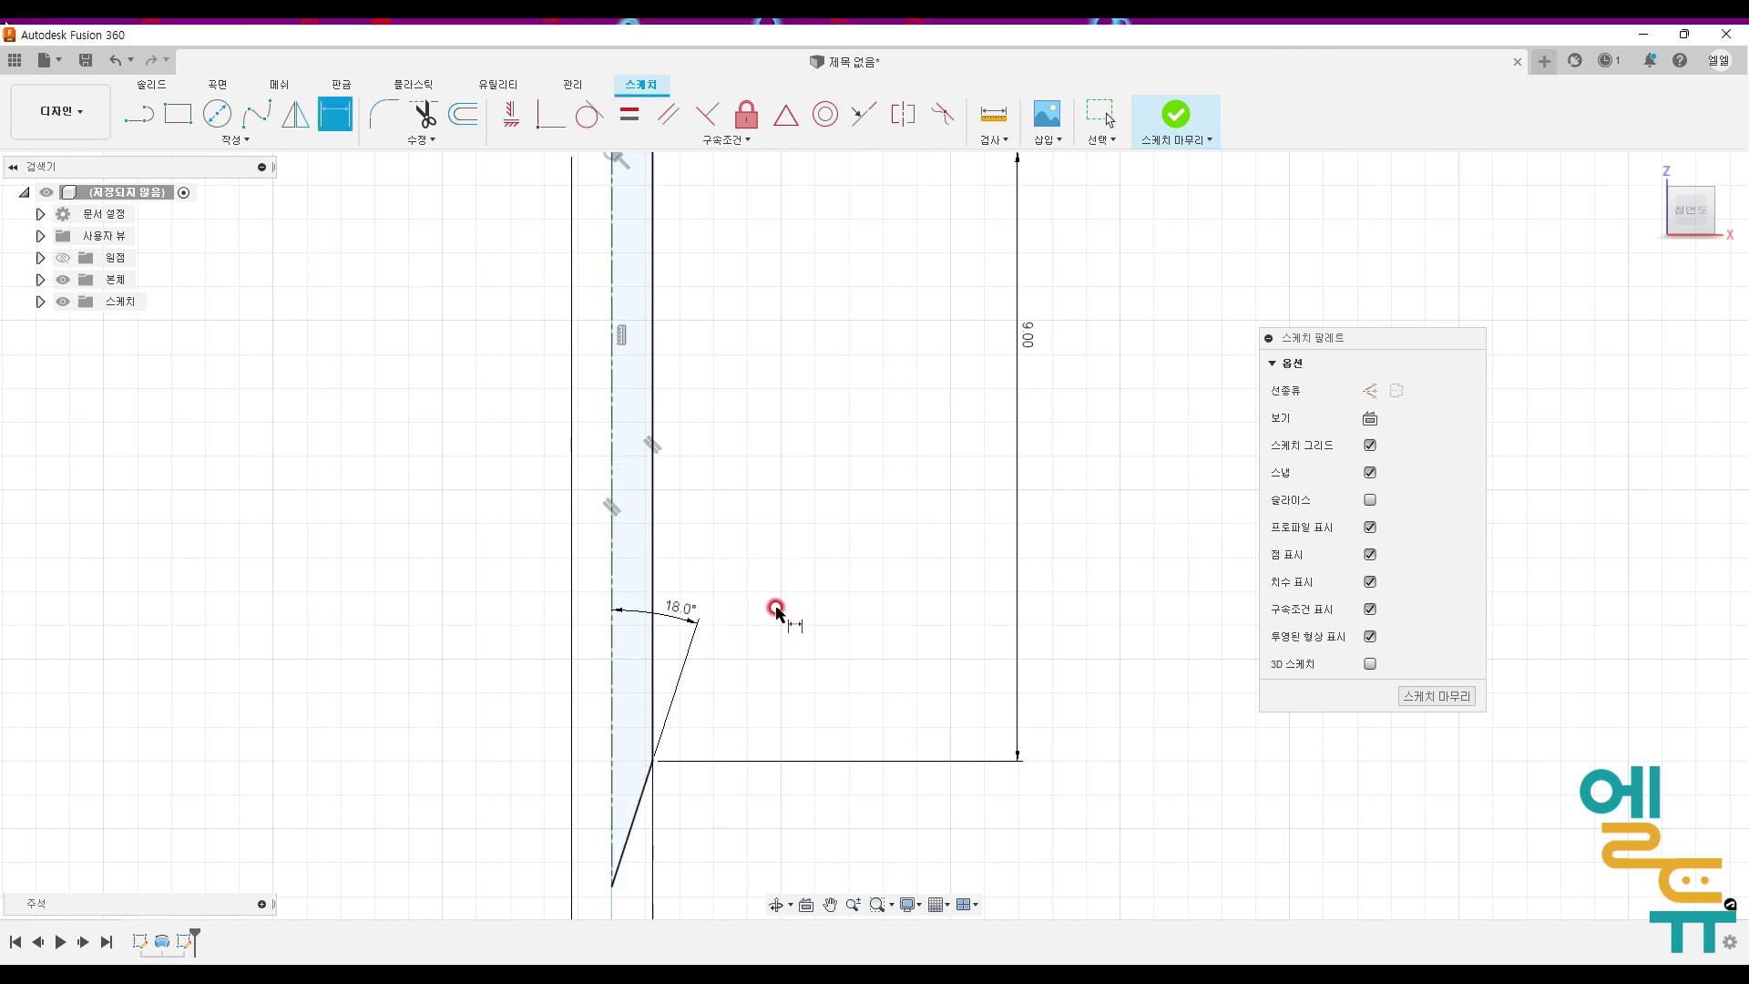
scroll(779, 609, "down", 1)
scroll(779, 609, "down", 1)
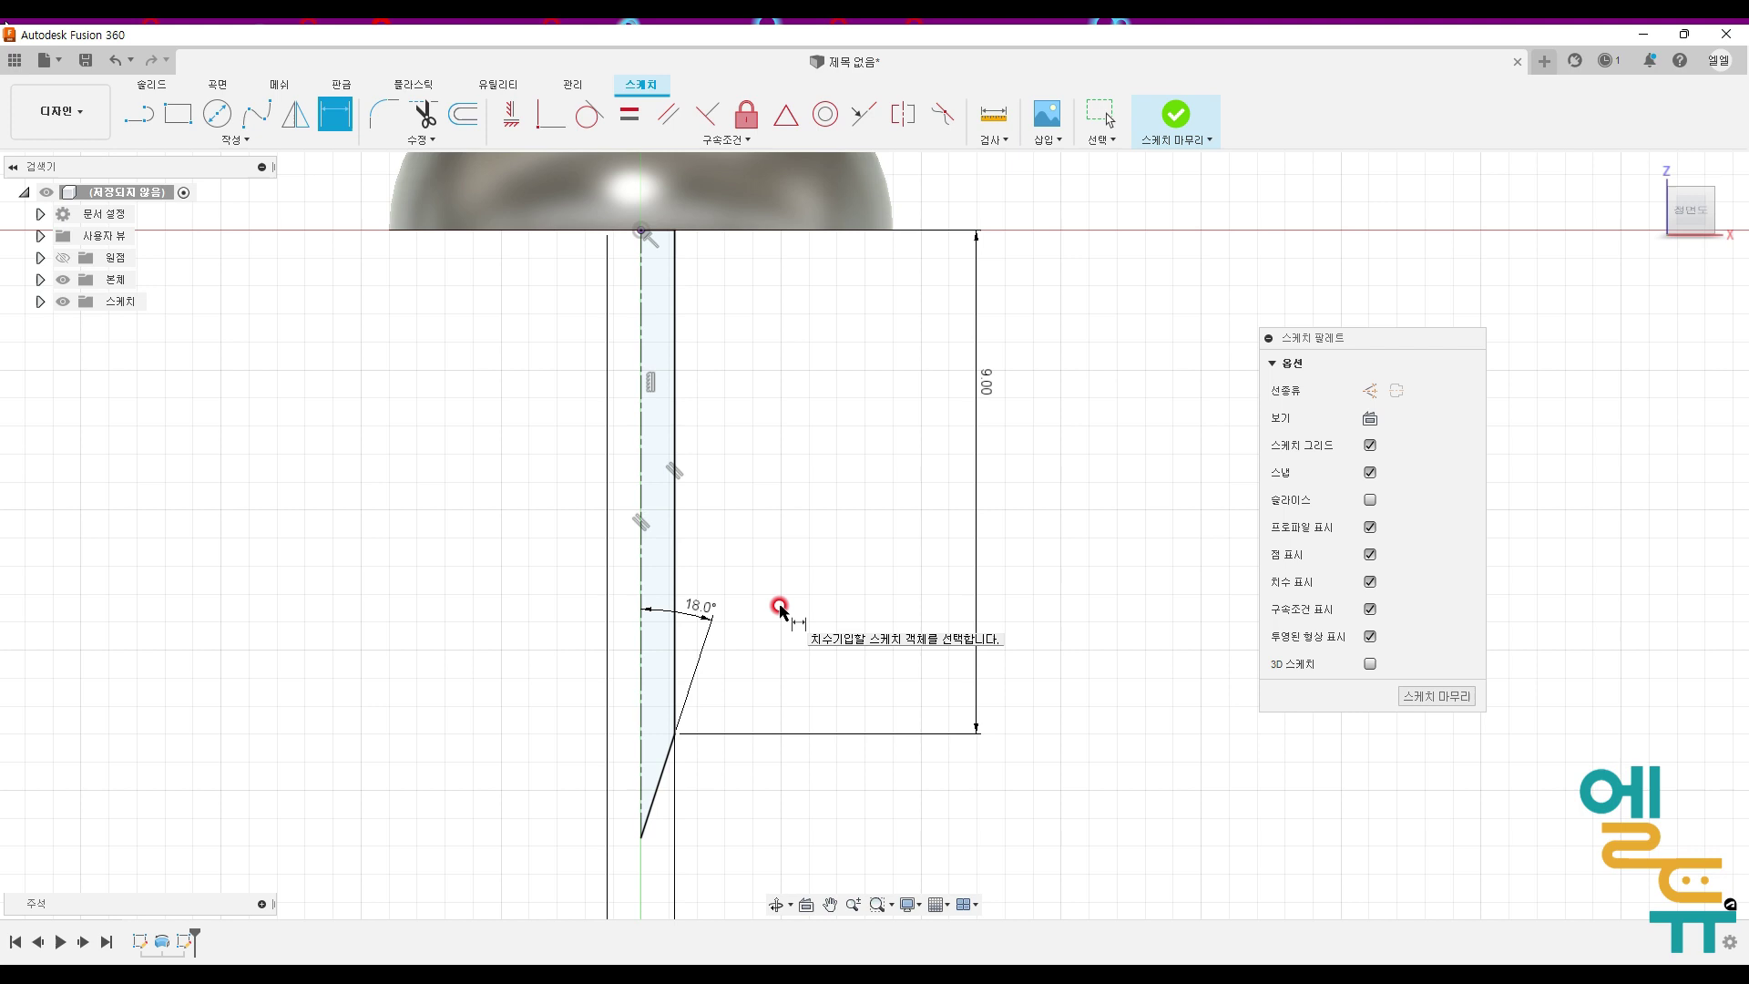
left_click(1436, 695)
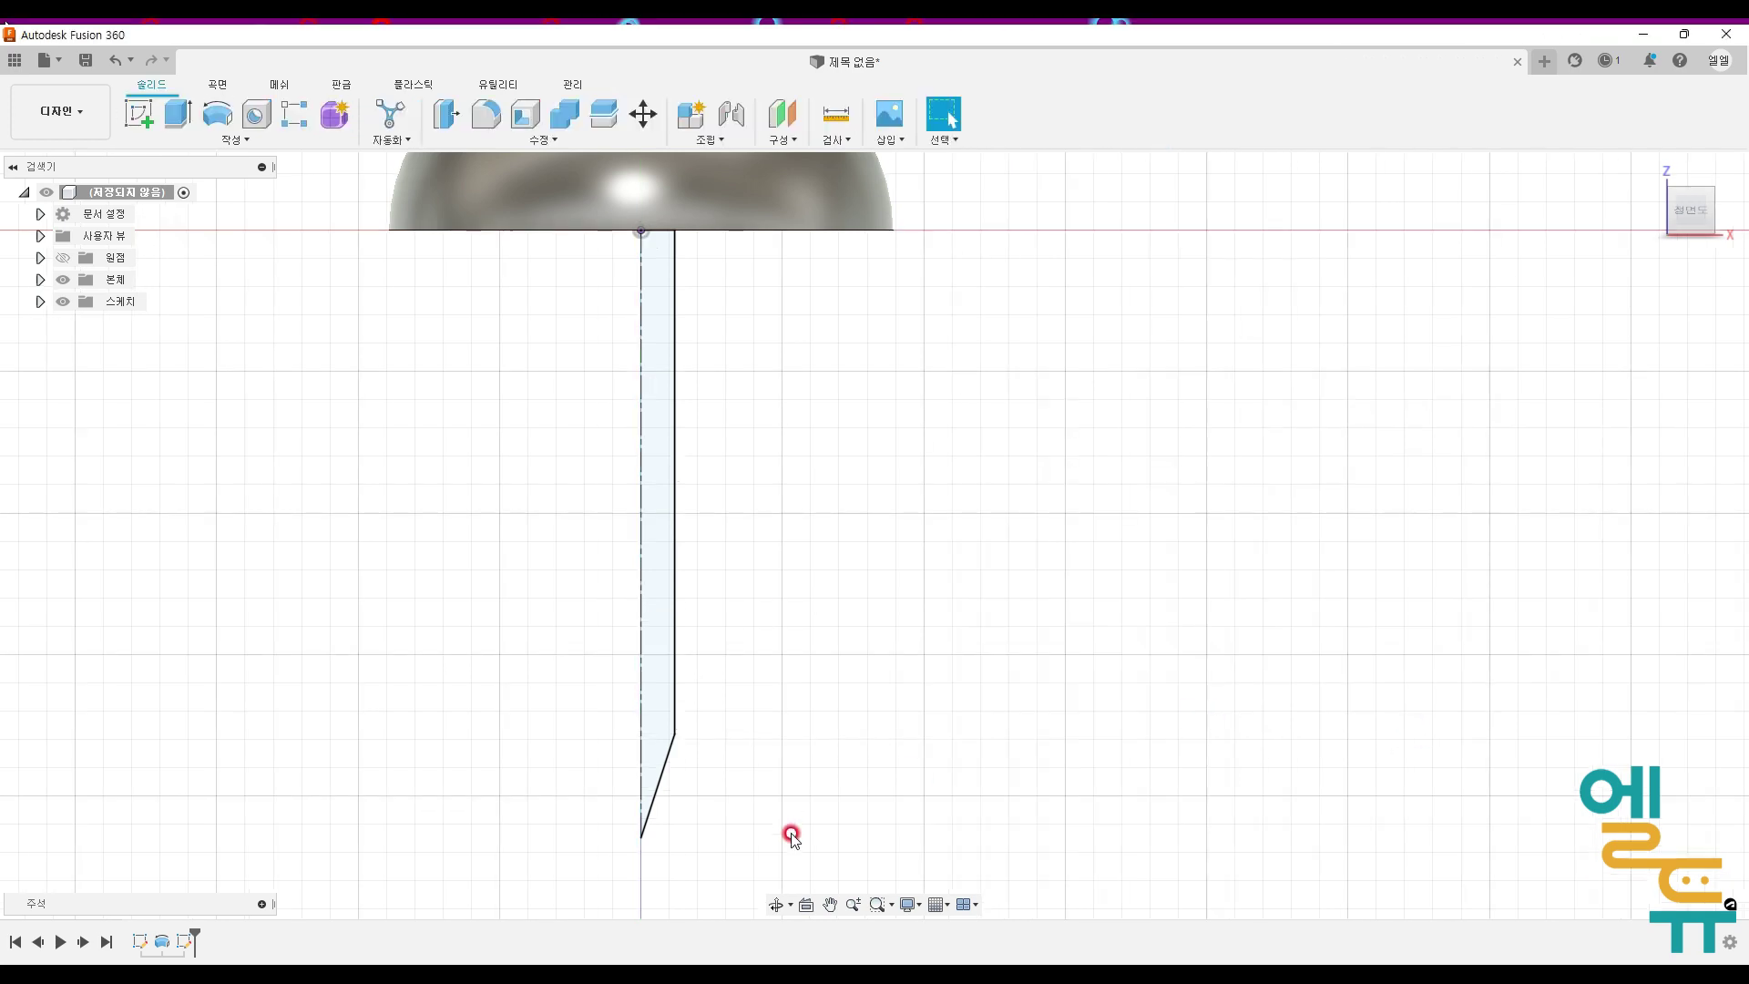
left_click(217, 114)
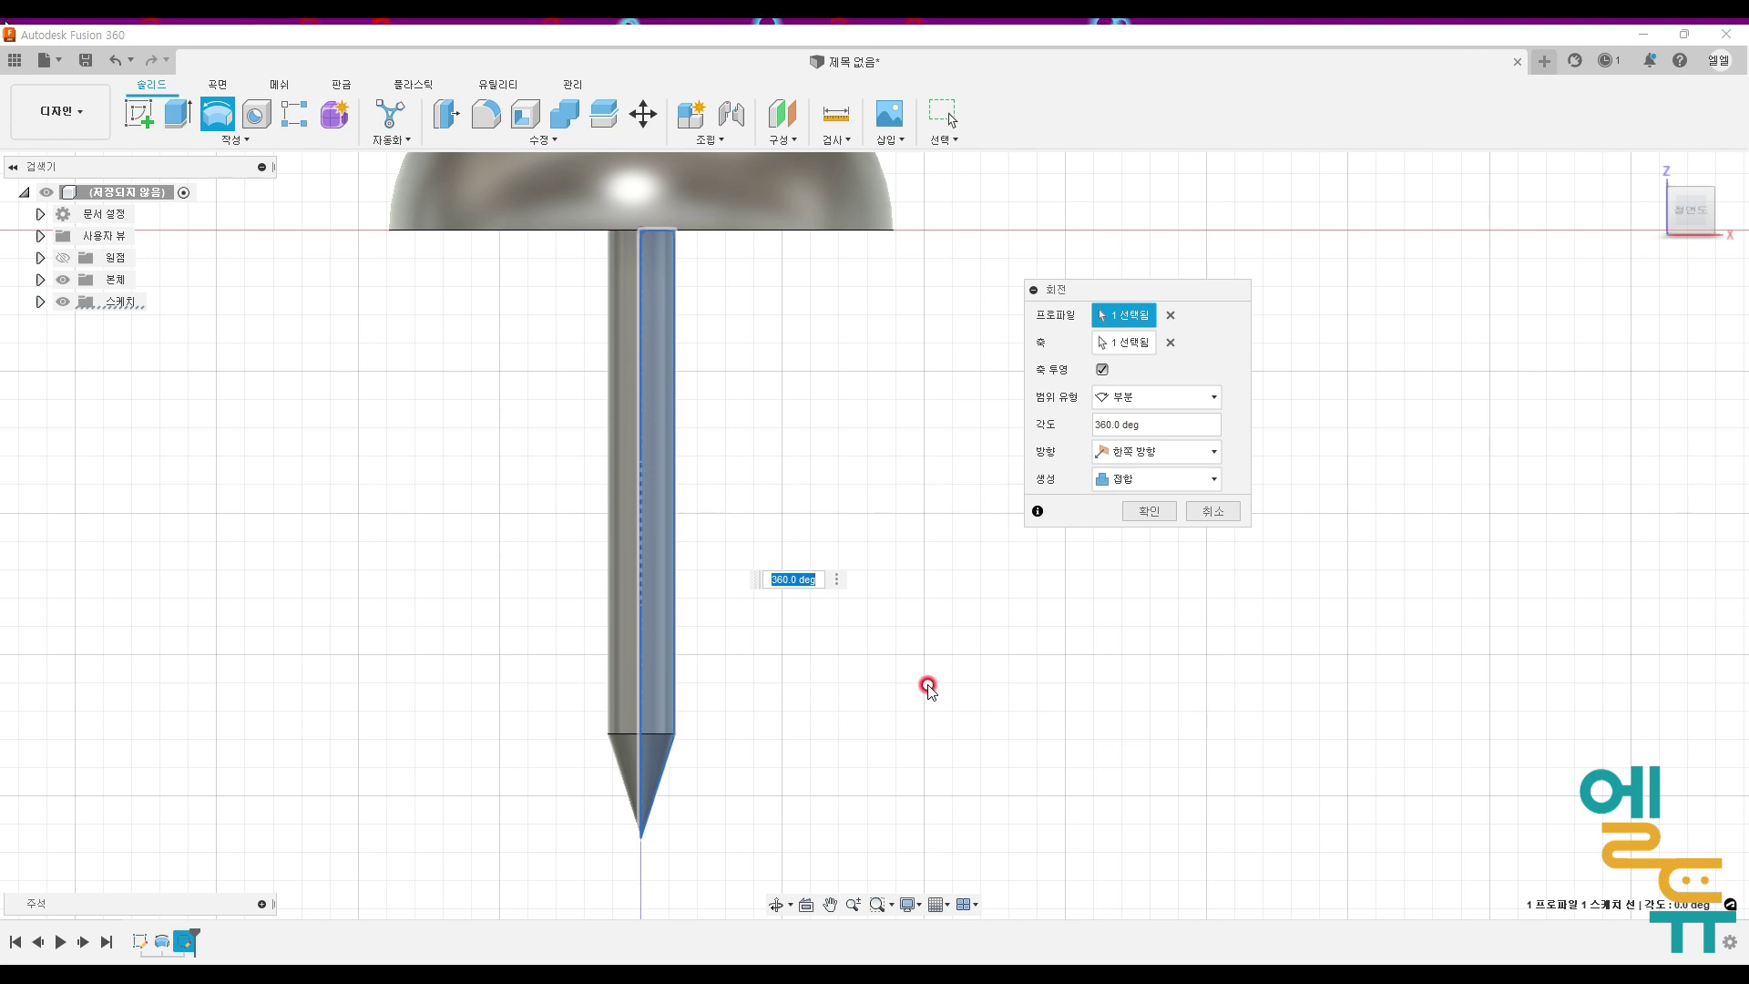
middle_click_drag(926, 687, 929, 801)
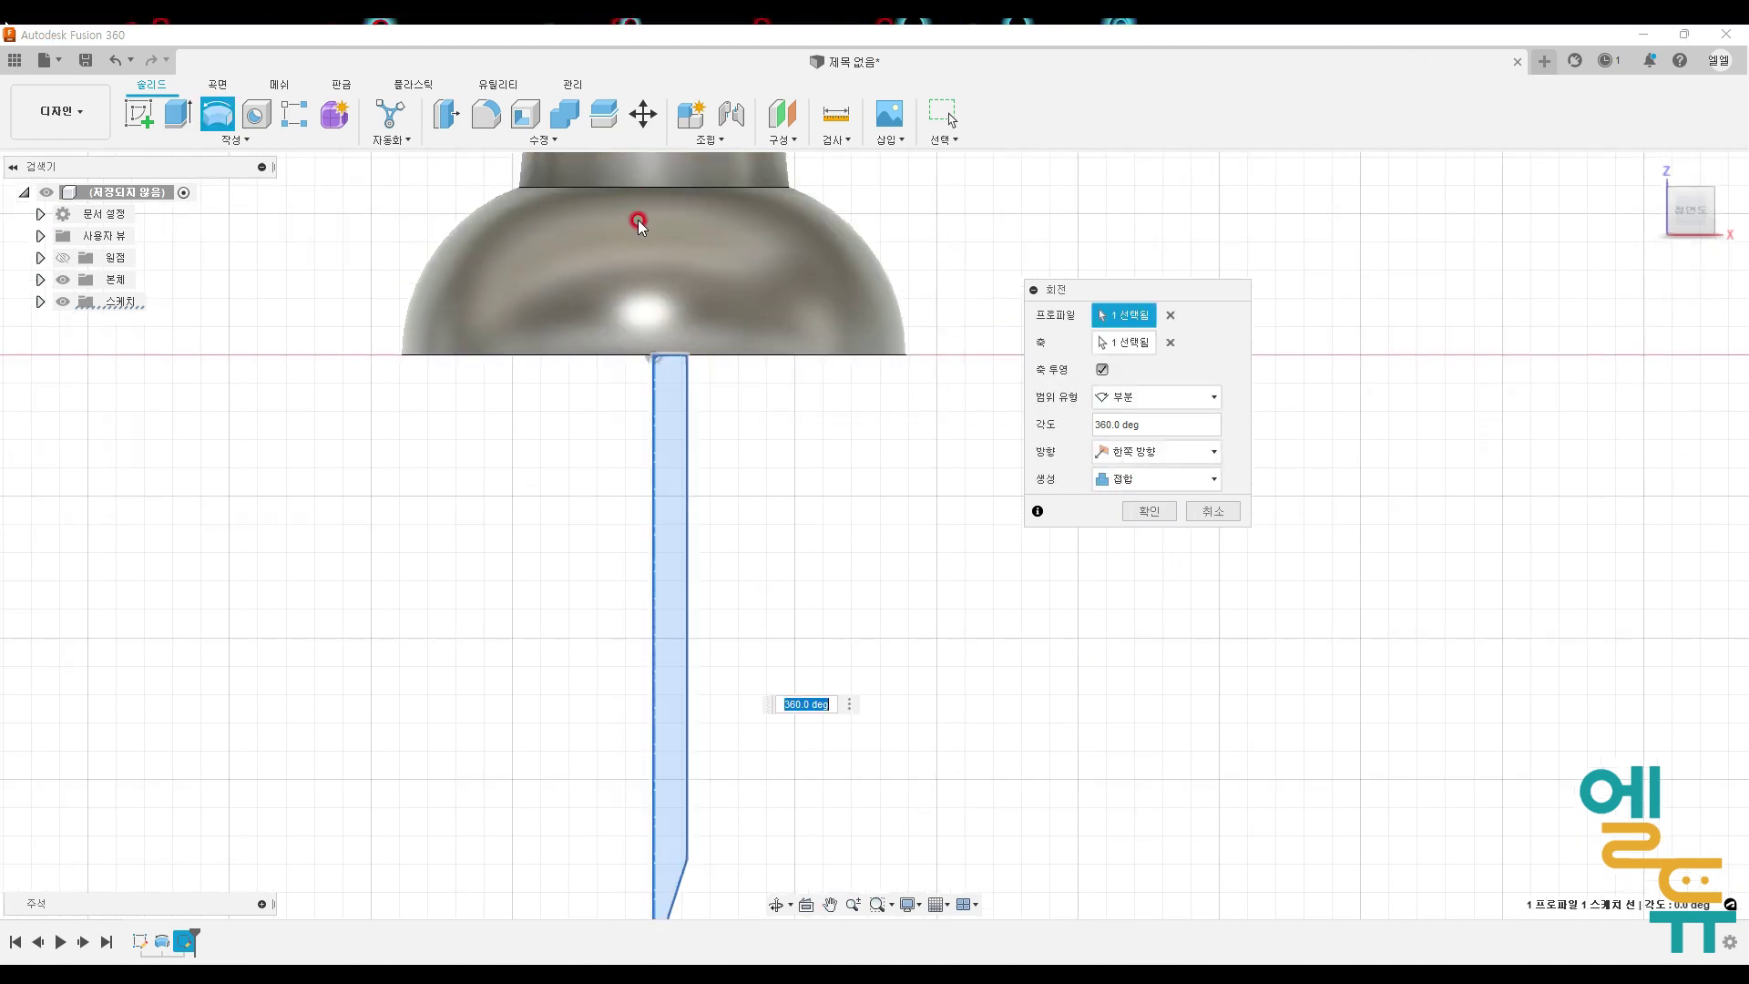
left_click_drag(637, 227, 714, 229)
left_click_drag(674, 207, 668, 266)
left_click_drag(586, 570, 719, 570)
left_click_drag(676, 535, 679, 625)
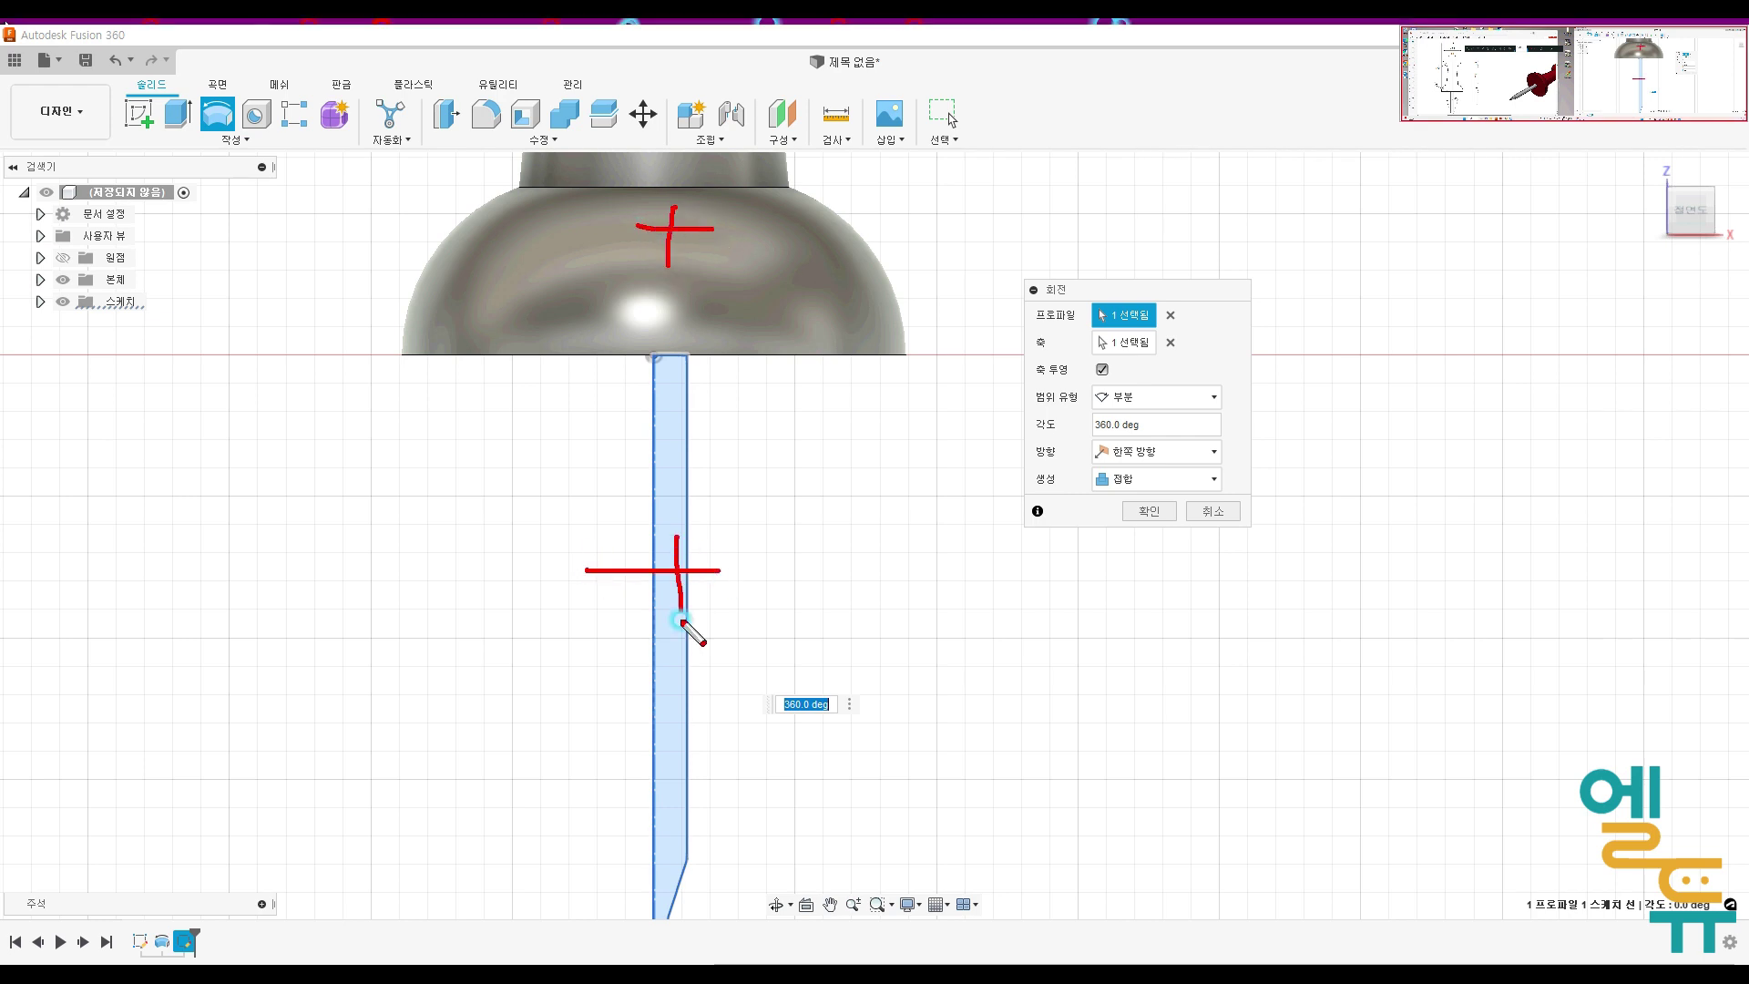
left_click_drag(763, 557, 747, 284)
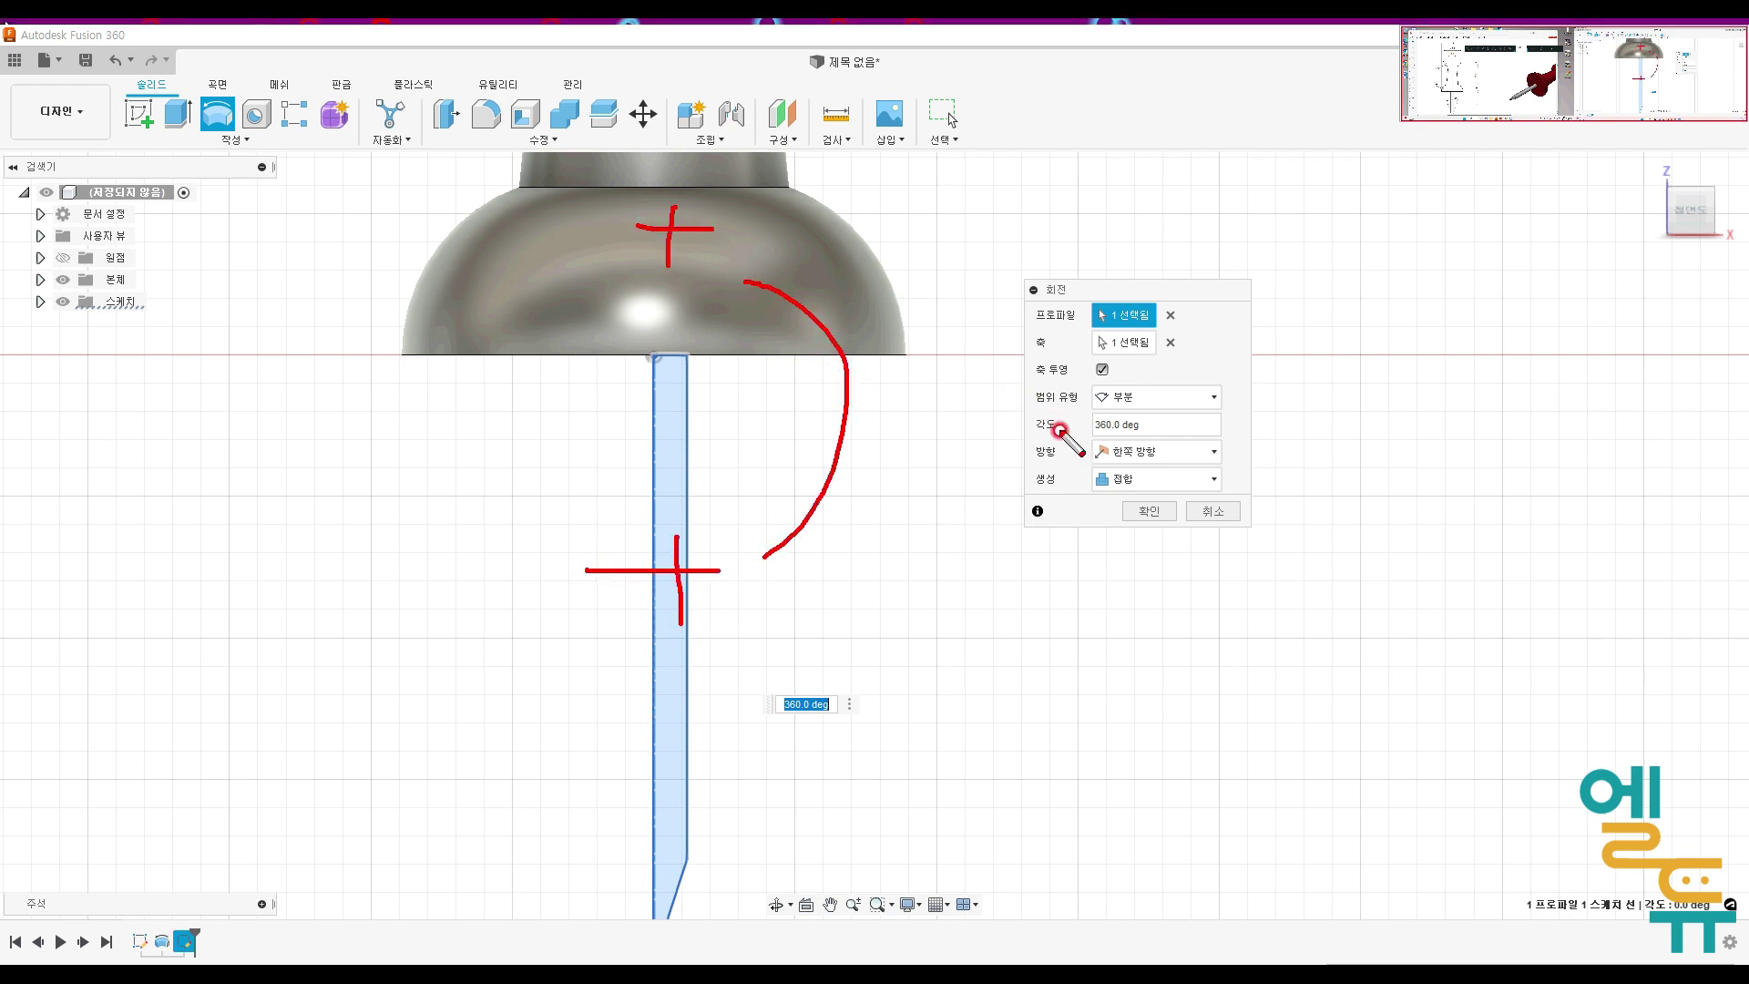
key("Escape")
left_click(1129, 478)
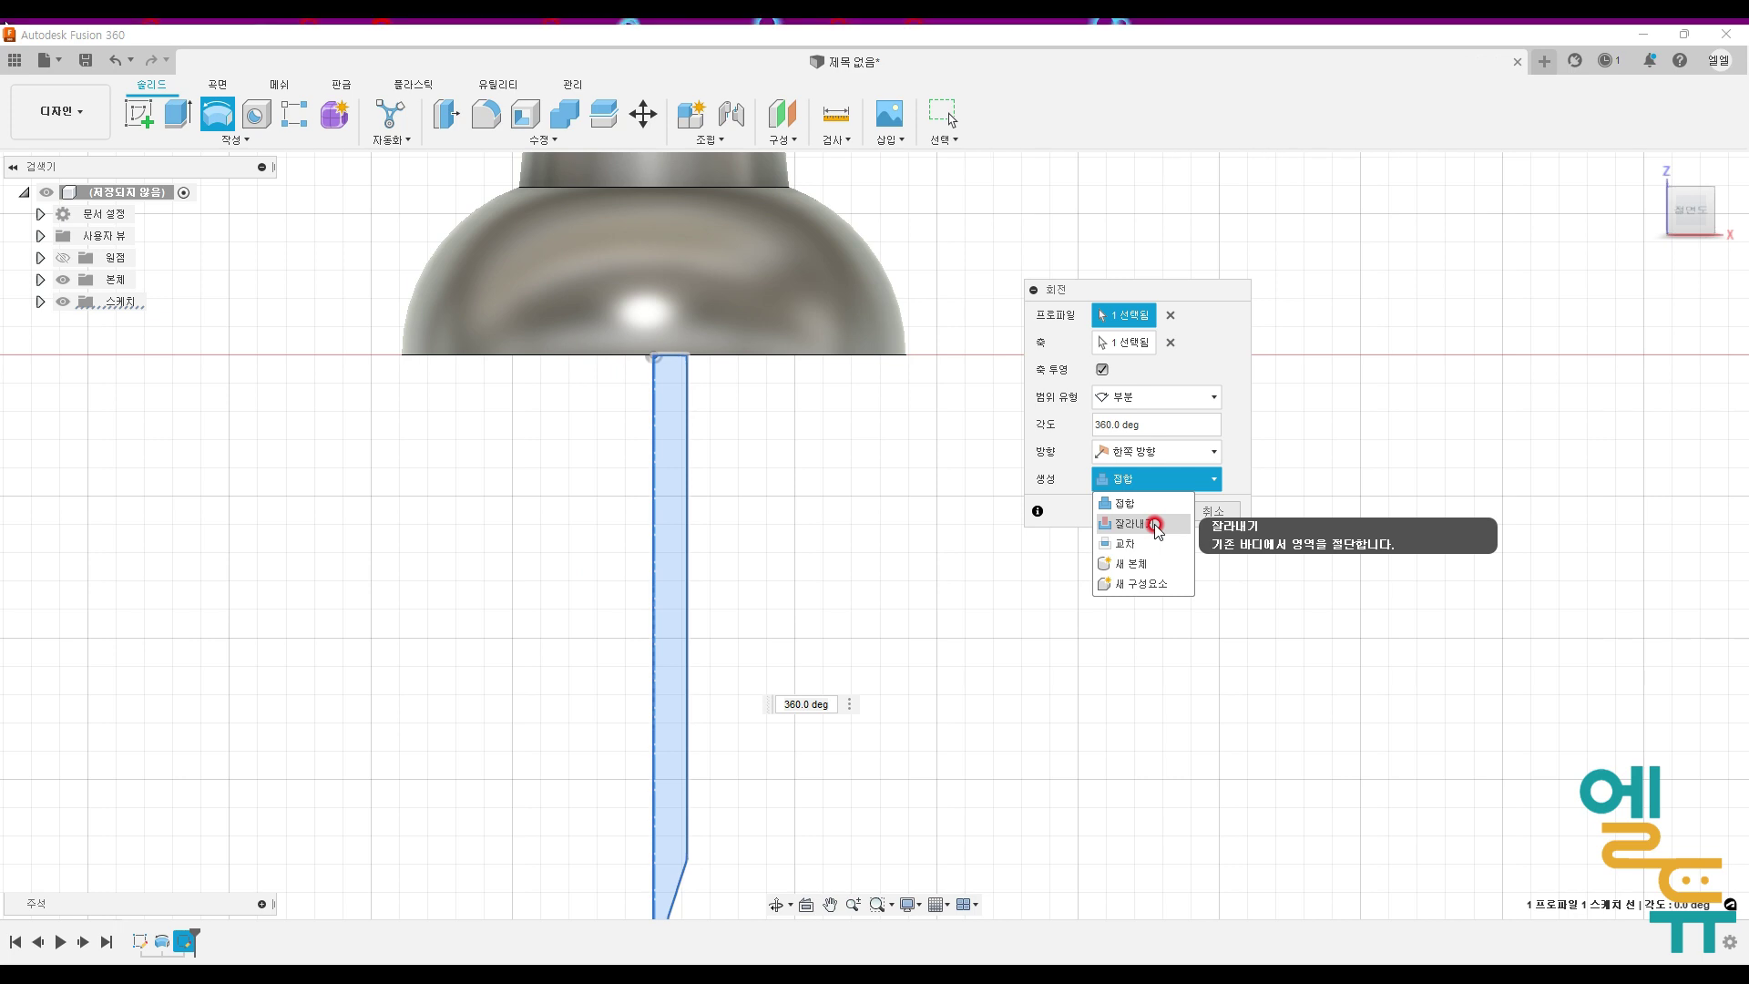
left_click_drag(700, 518, 685, 496)
mouse_move(720, 339)
left_mouse_down()
mouse_move(742, 274)
mouse_move(702, 307)
left_mouse_up()
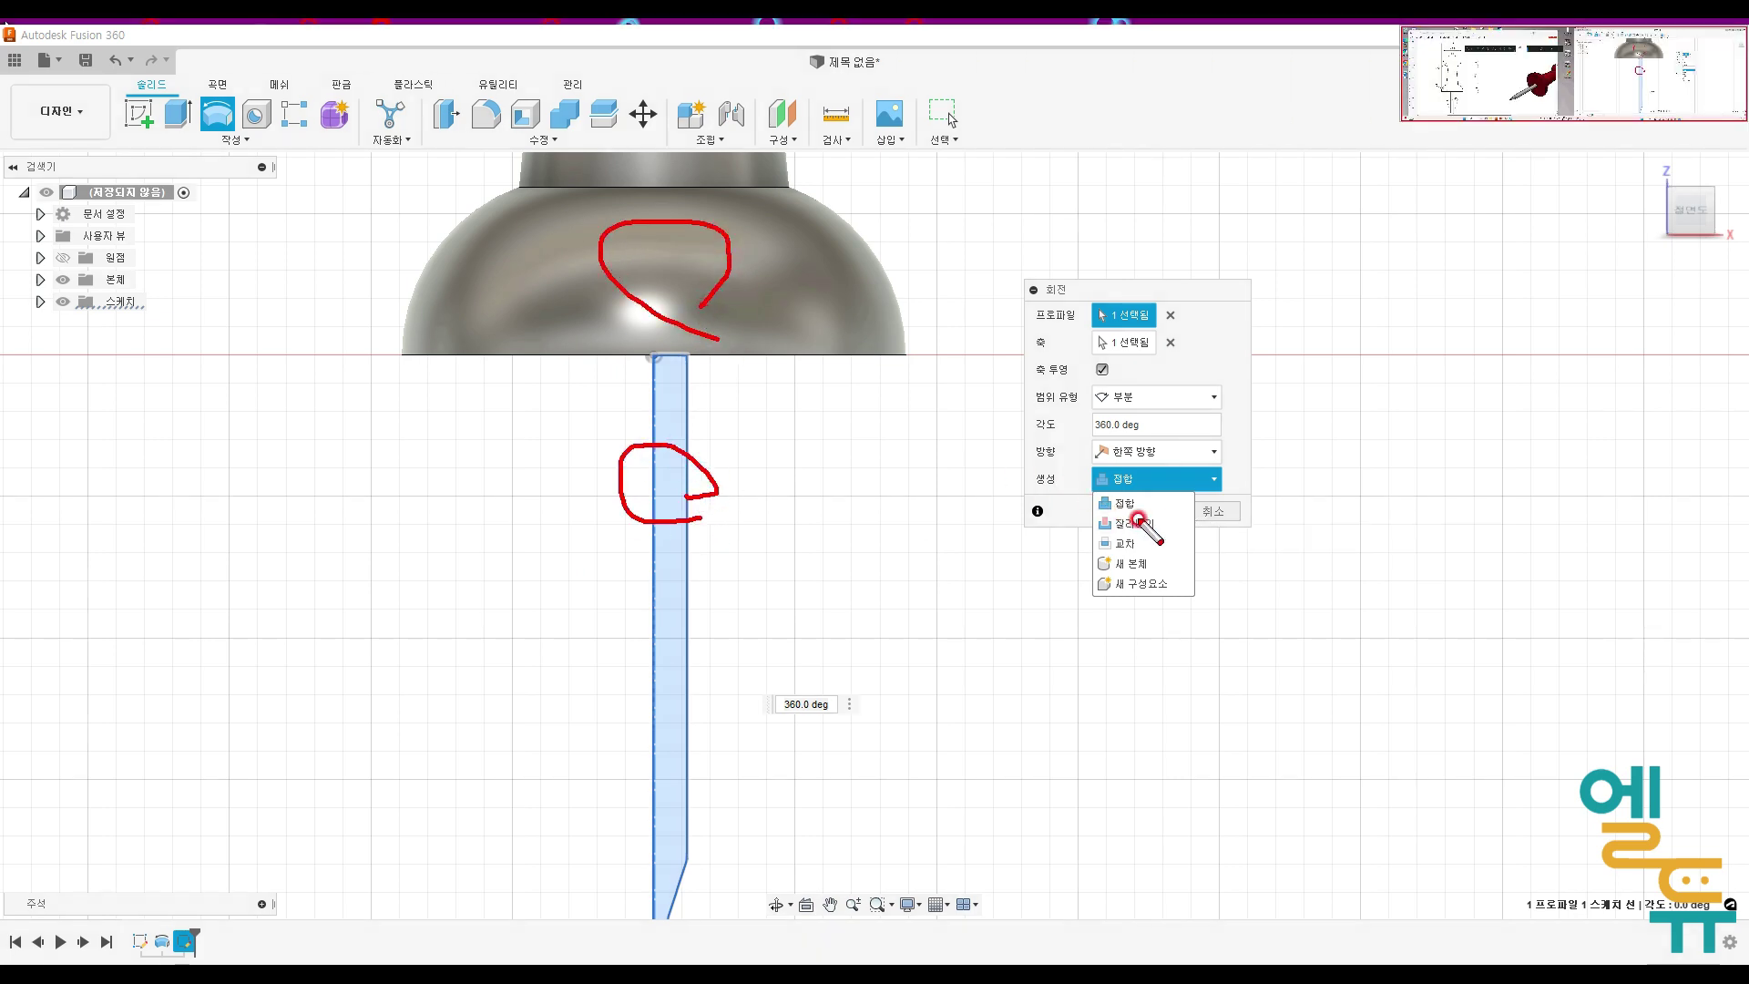
left_click_drag(1089, 523, 1172, 520)
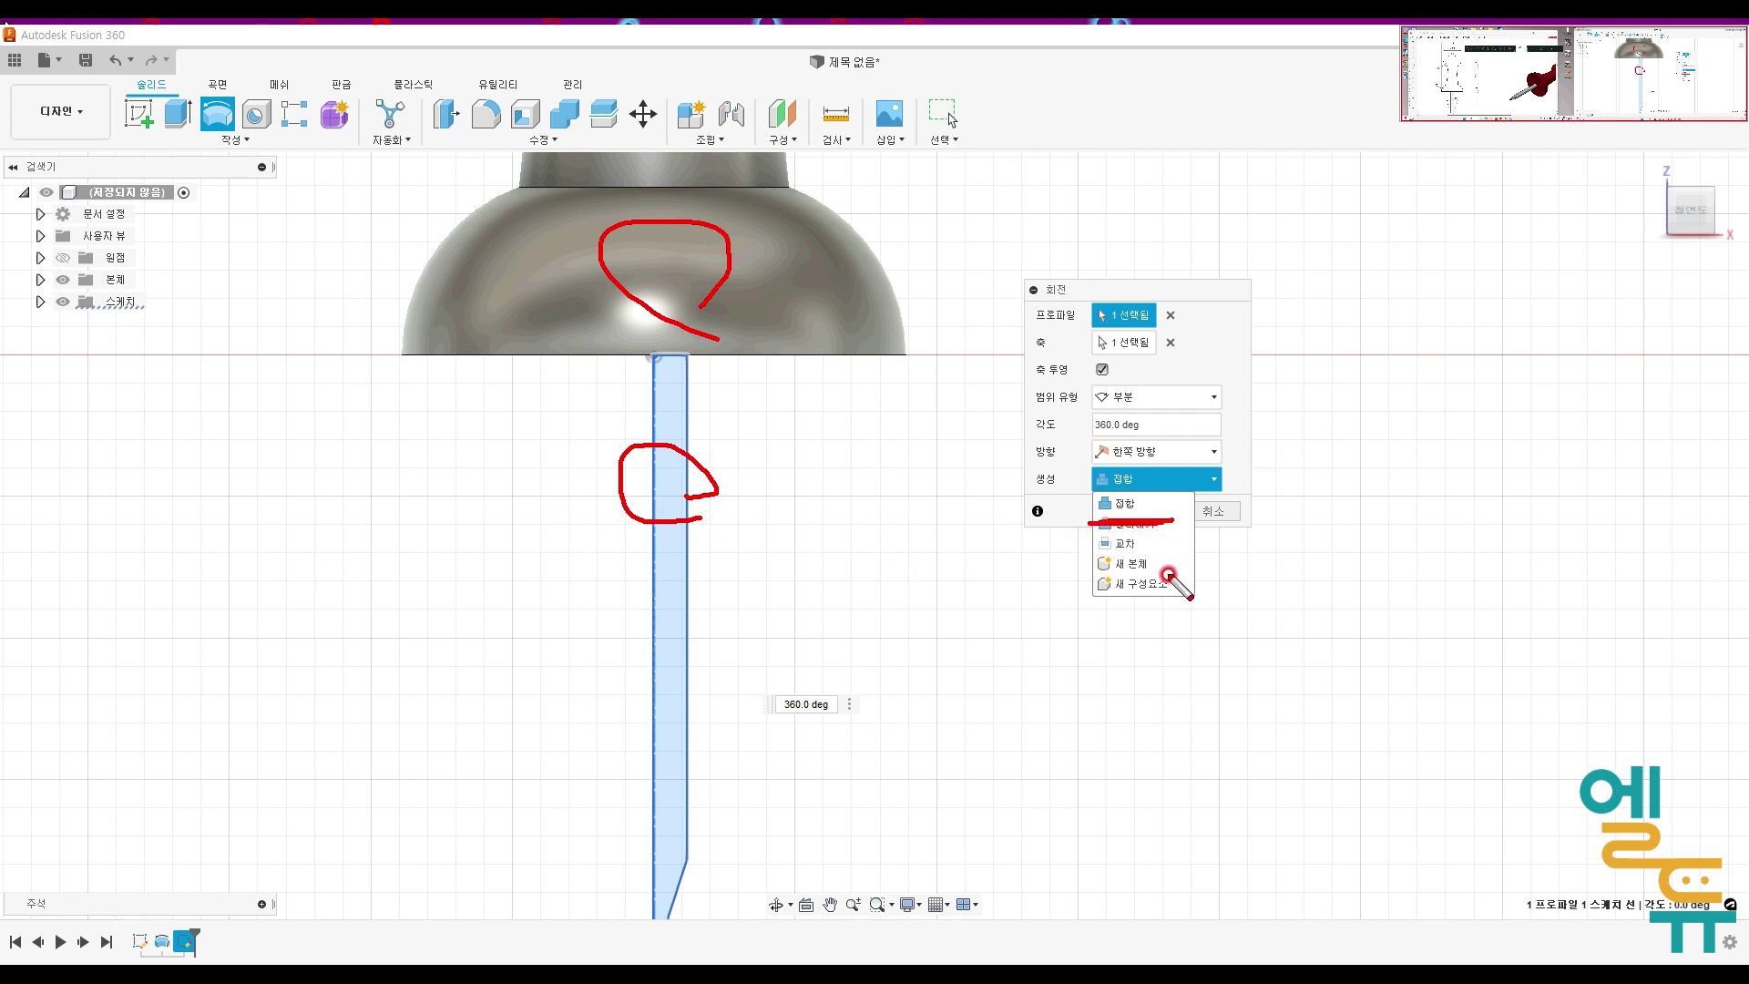
mouse_move(1091, 566)
left_mouse_down()
mouse_move(1170, 559)
mouse_move(1093, 596)
mouse_move(1166, 576)
mouse_move(1153, 620)
left_mouse_up()
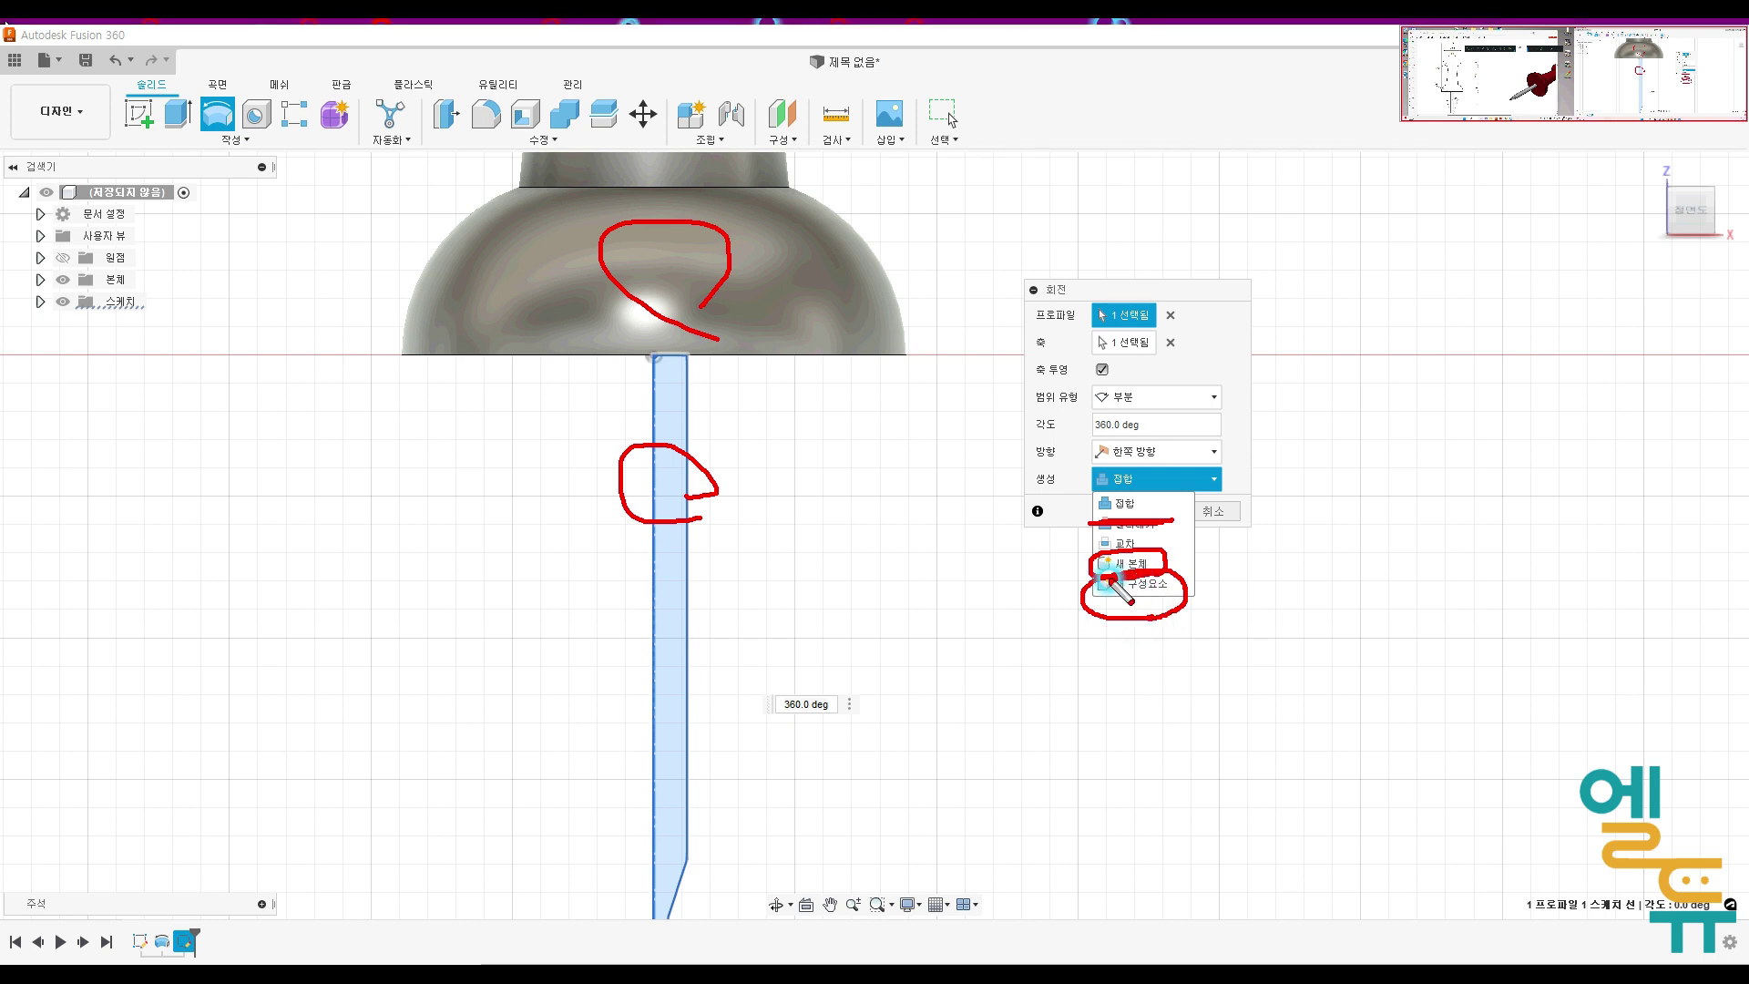
key("Escape")
left_click(1157, 478)
left_click(1126, 565)
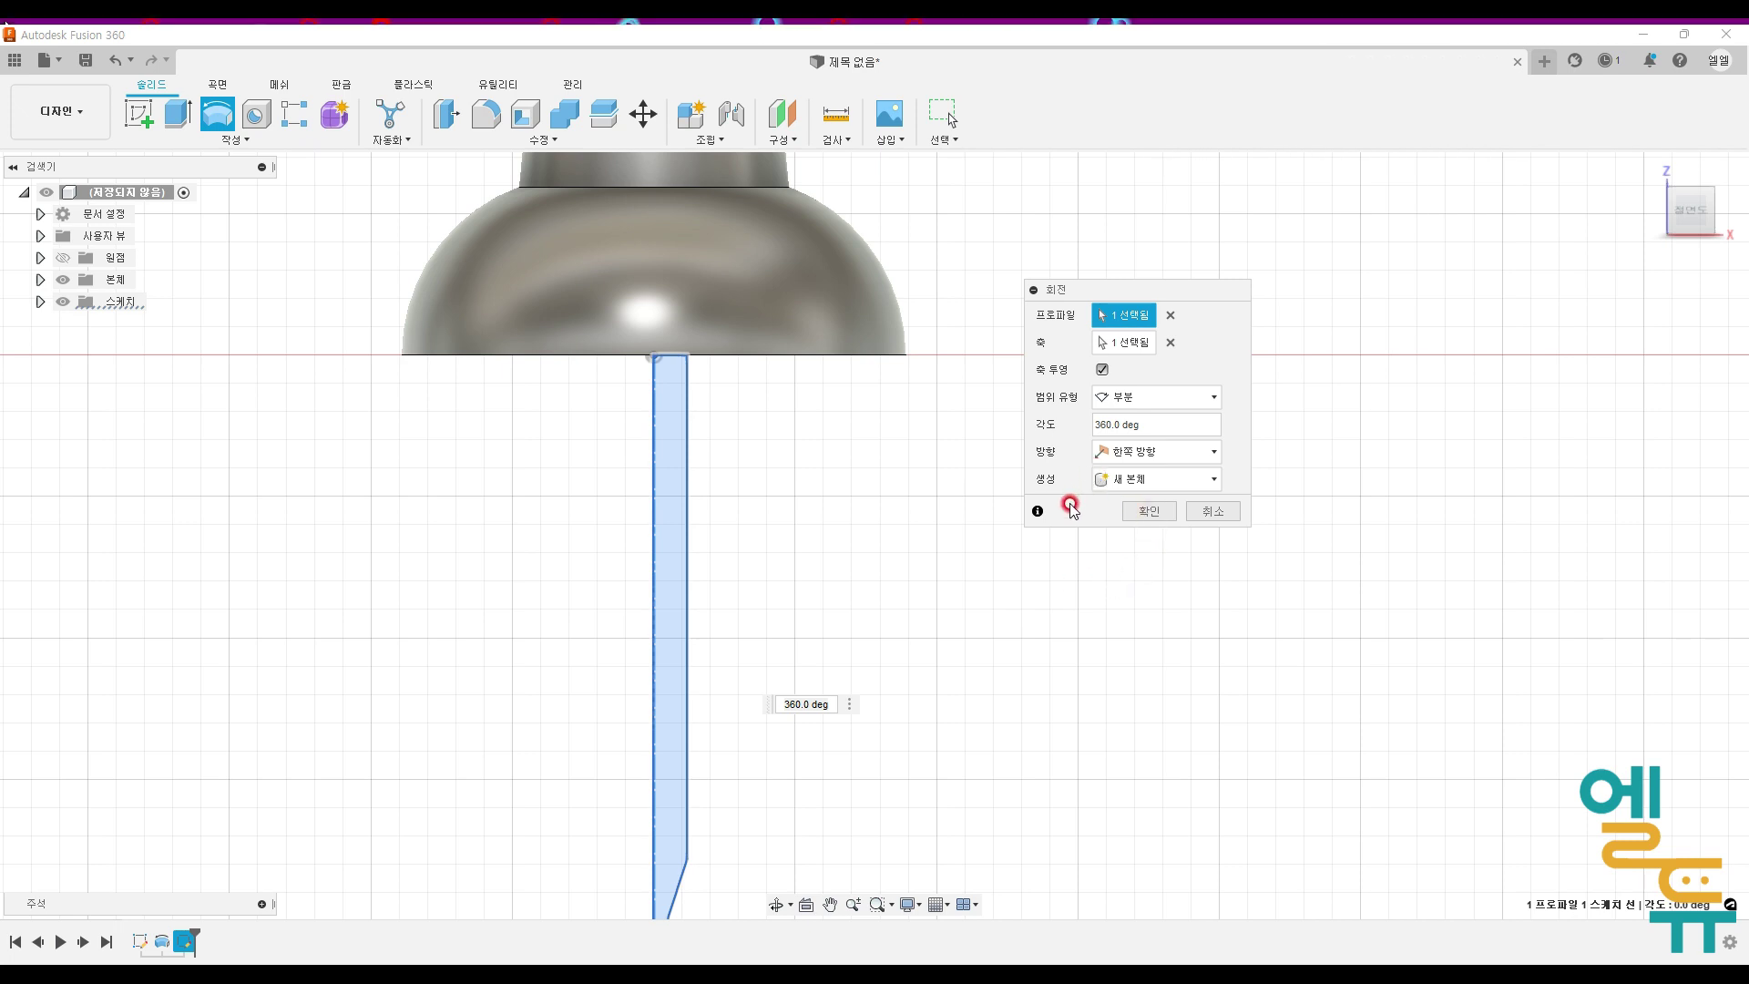
left_click_drag(626, 218, 704, 238)
mouse_move(626, 576)
left_mouse_down()
mouse_move(671, 642)
mouse_move(766, 575)
left_mouse_up()
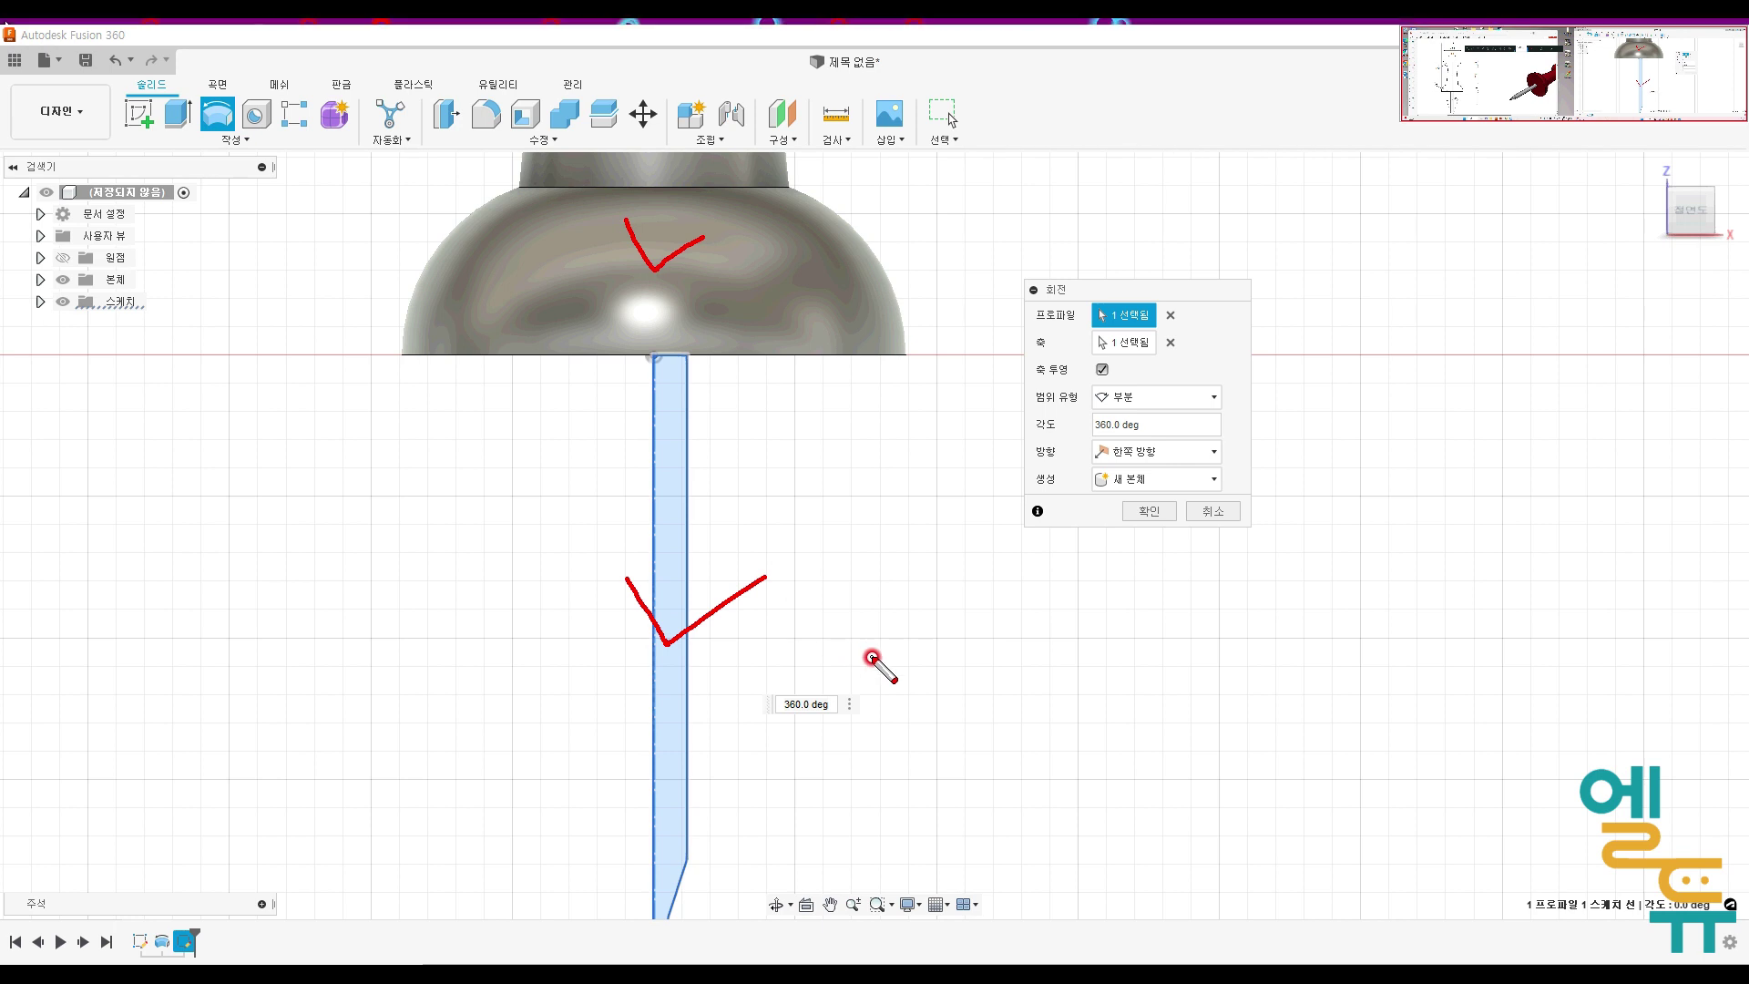
key("Escape")
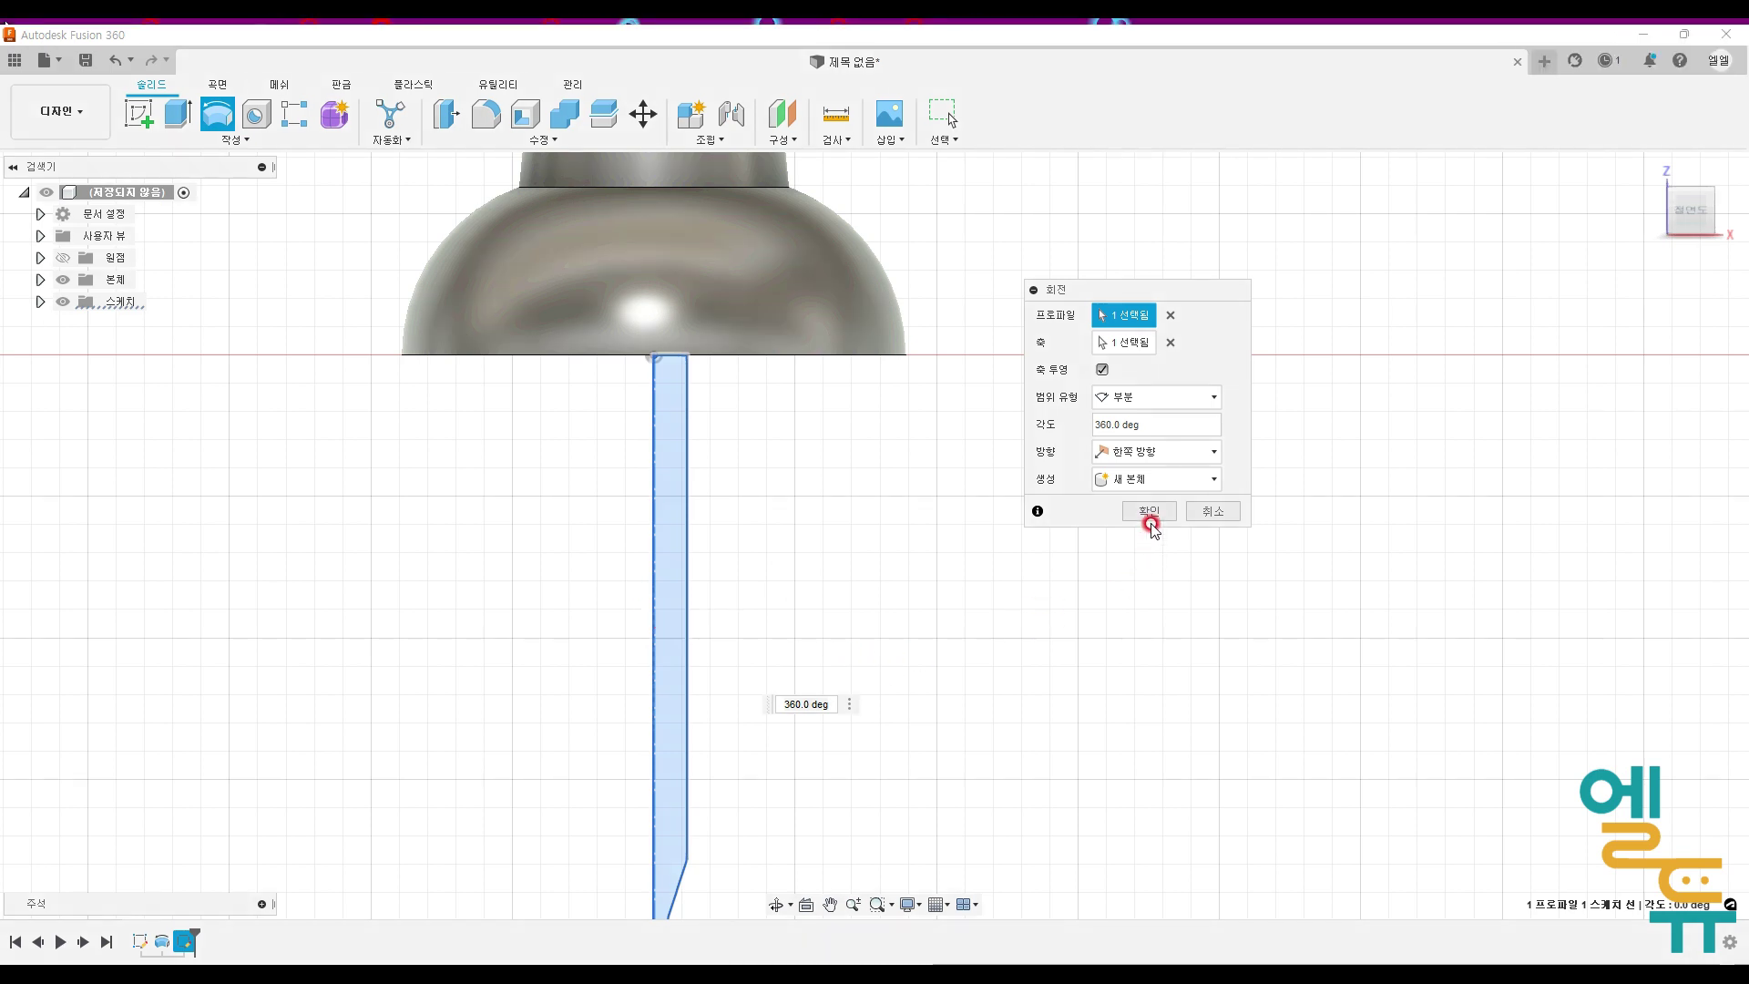
left_click(668, 435)
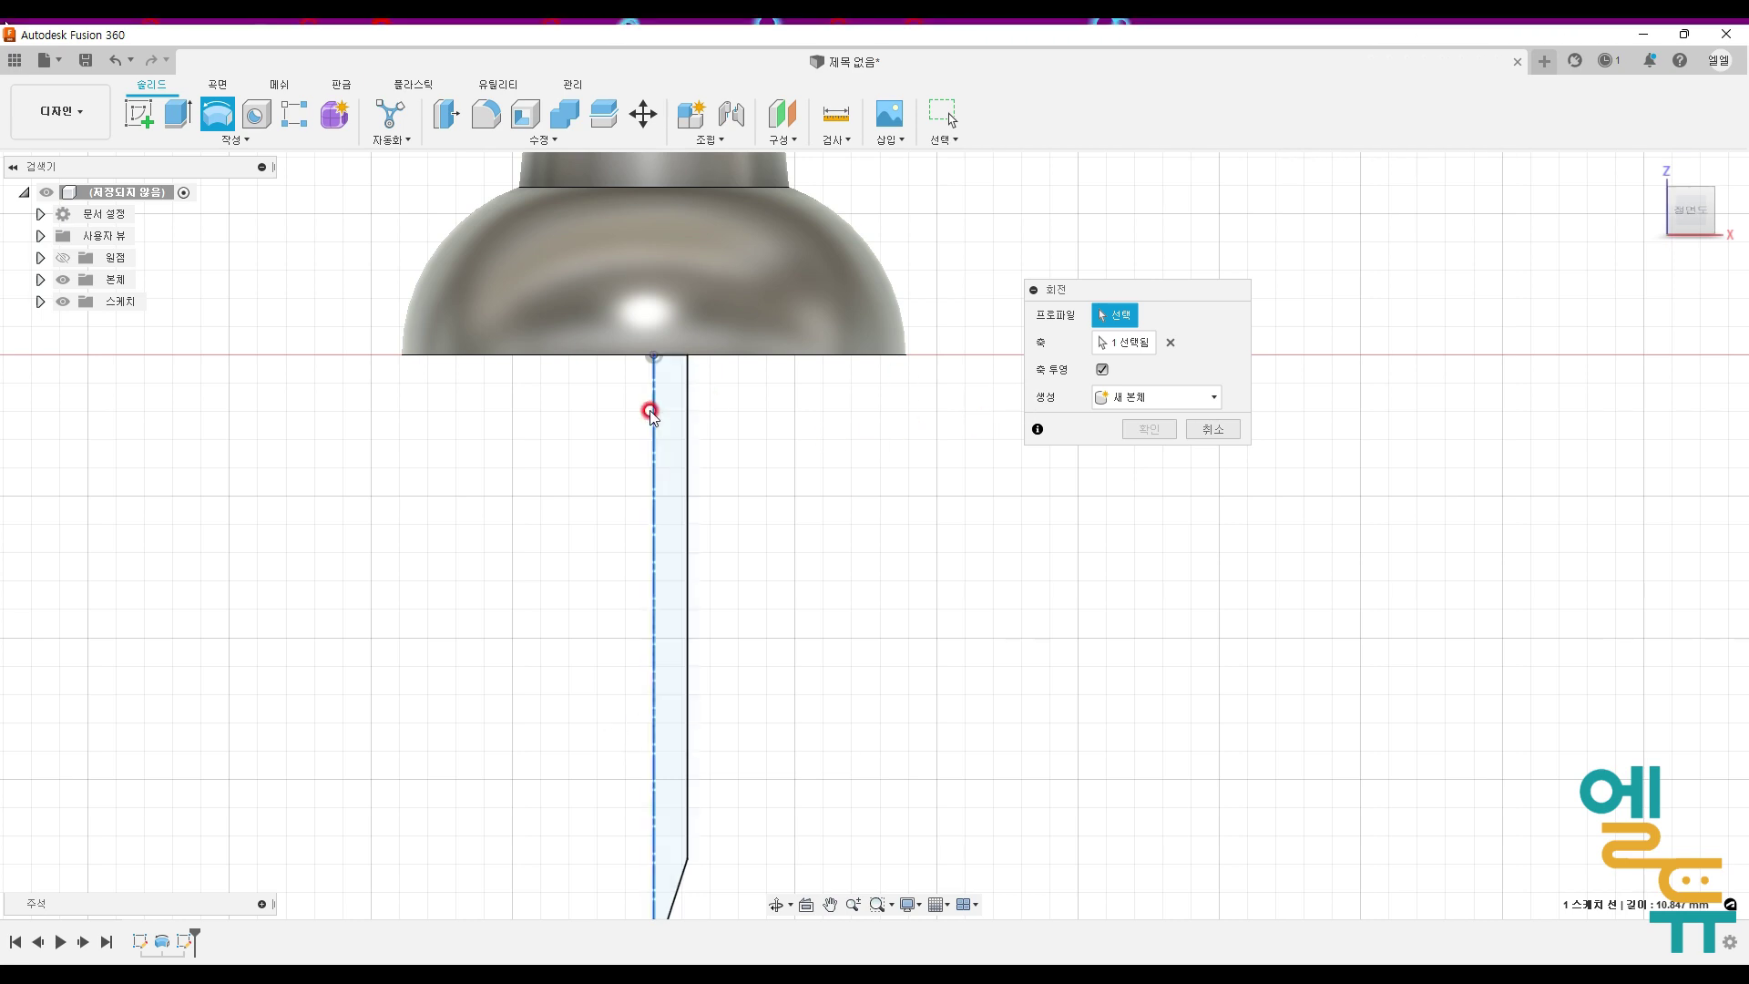
left_click(655, 468)
left_click(1150, 519)
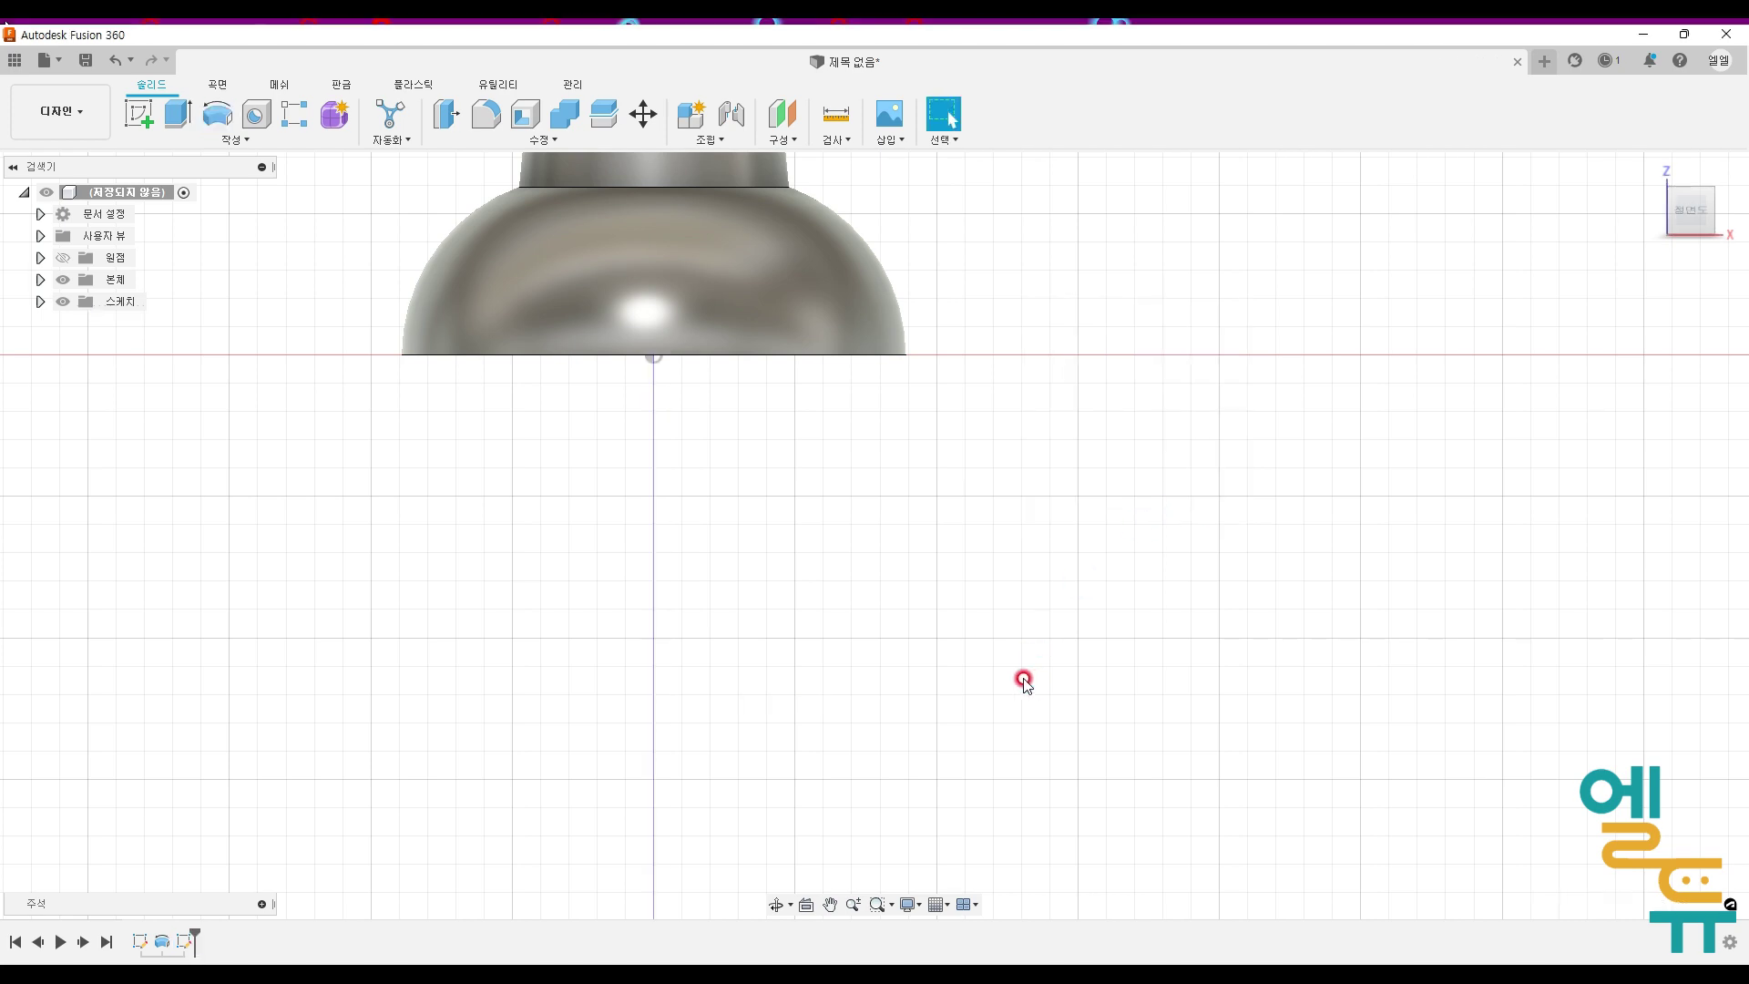
left_click(120, 61)
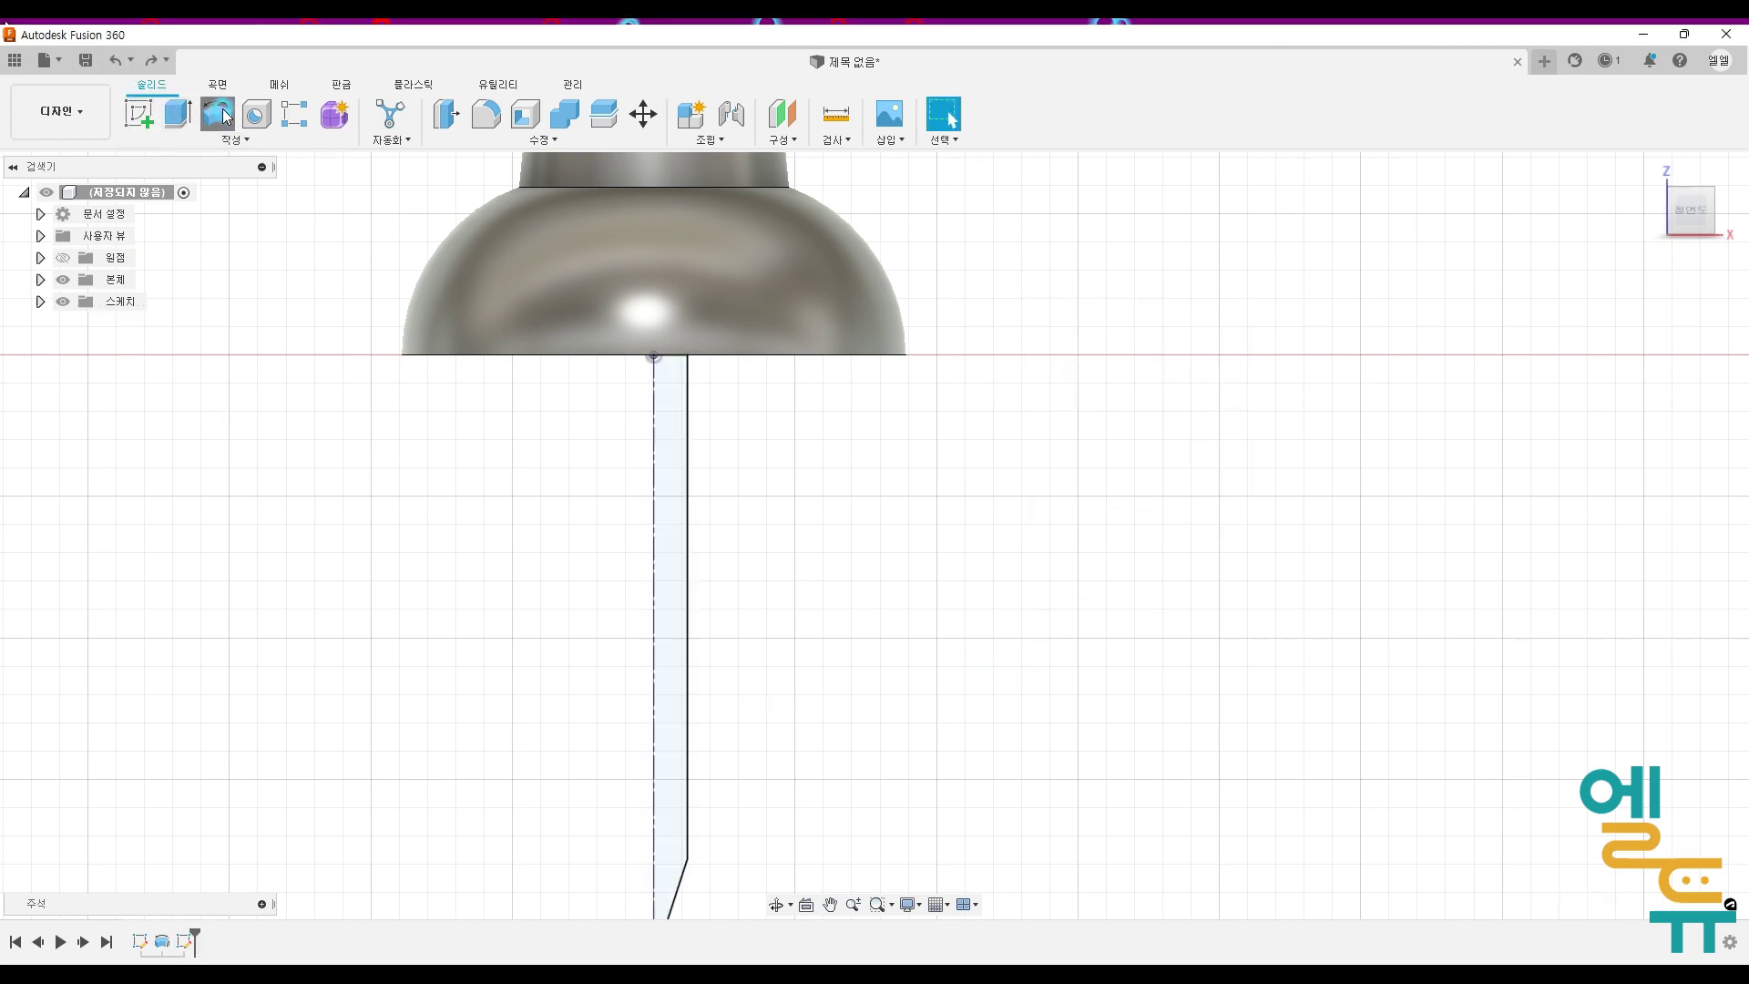
Step: Revolve the needle's half profile 360 degrees about its centerline as a new body
left_click(1169, 491)
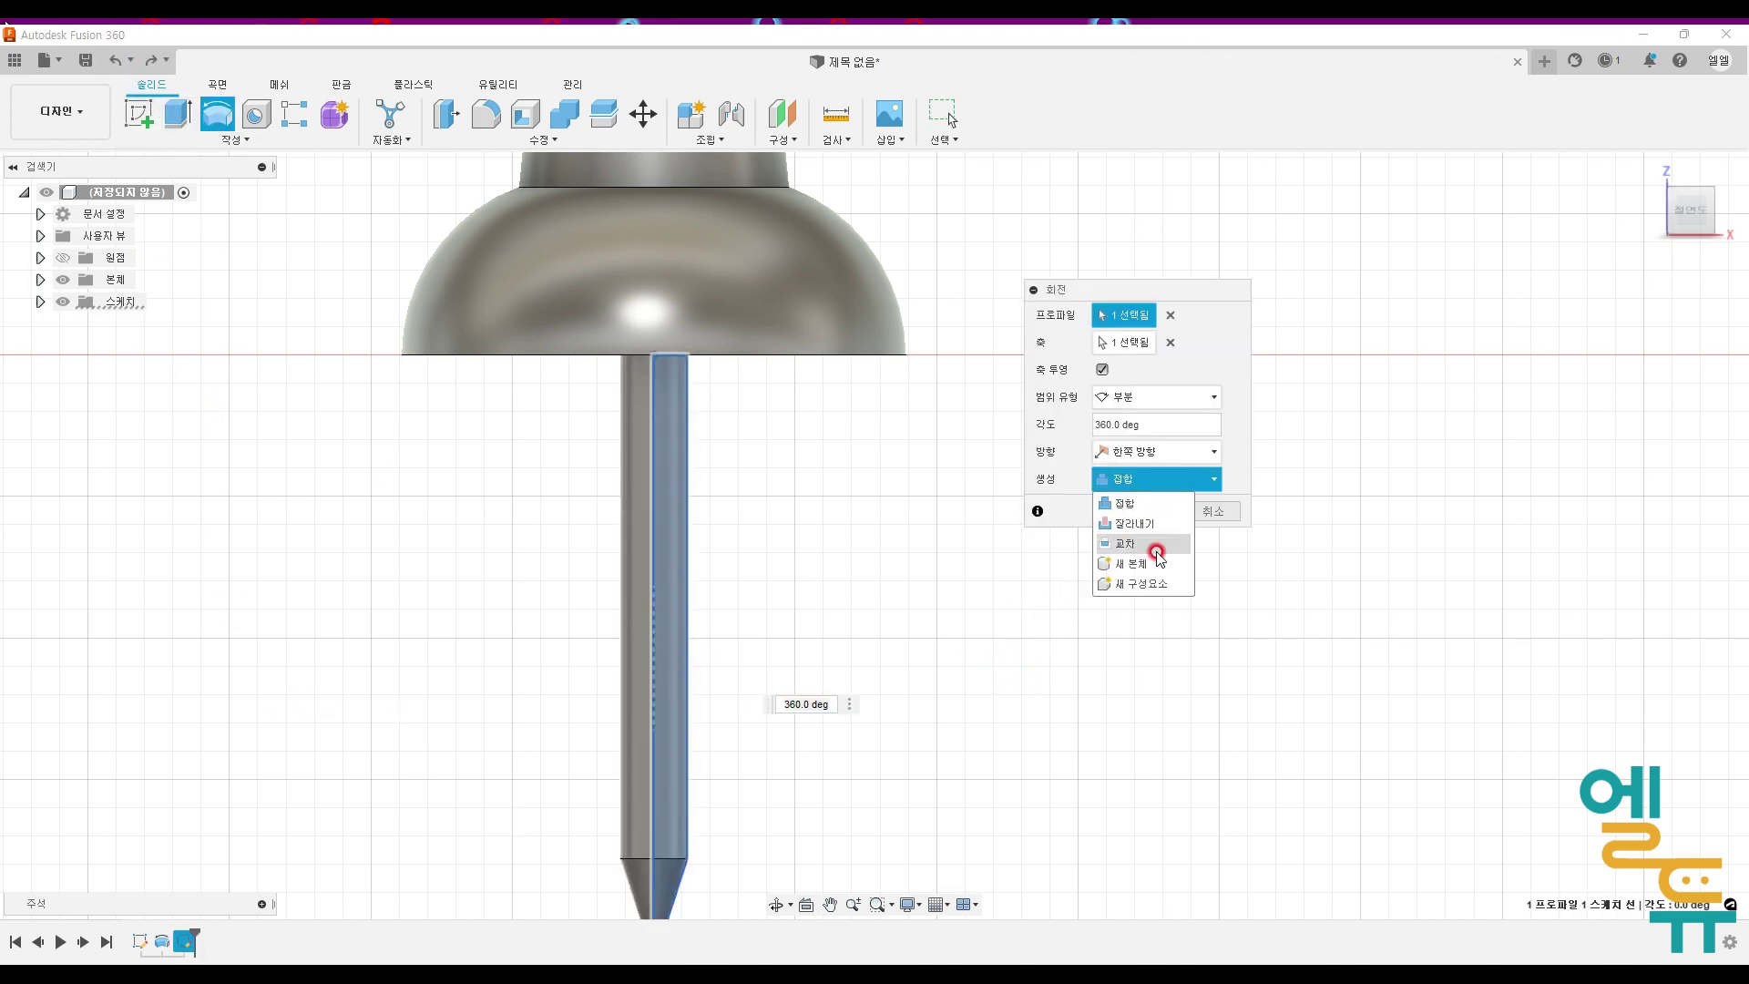
left_click(1135, 570)
left_click(1150, 512)
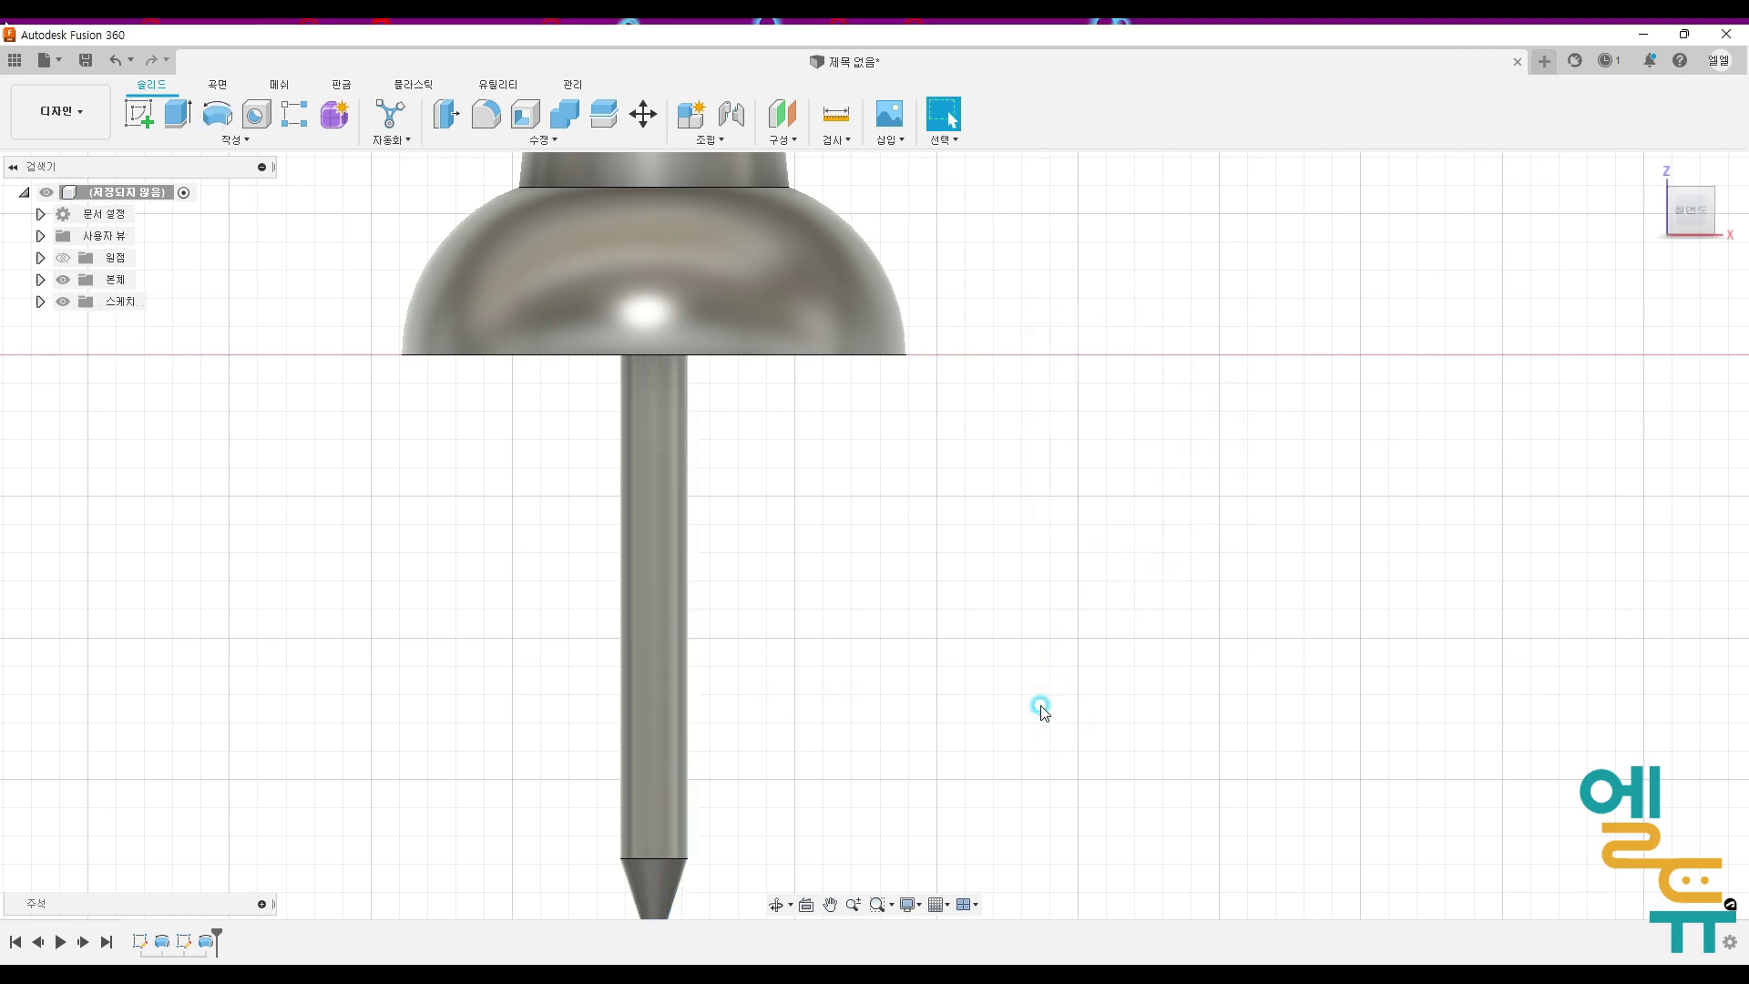
scroll(1015, 719, "down", 5)
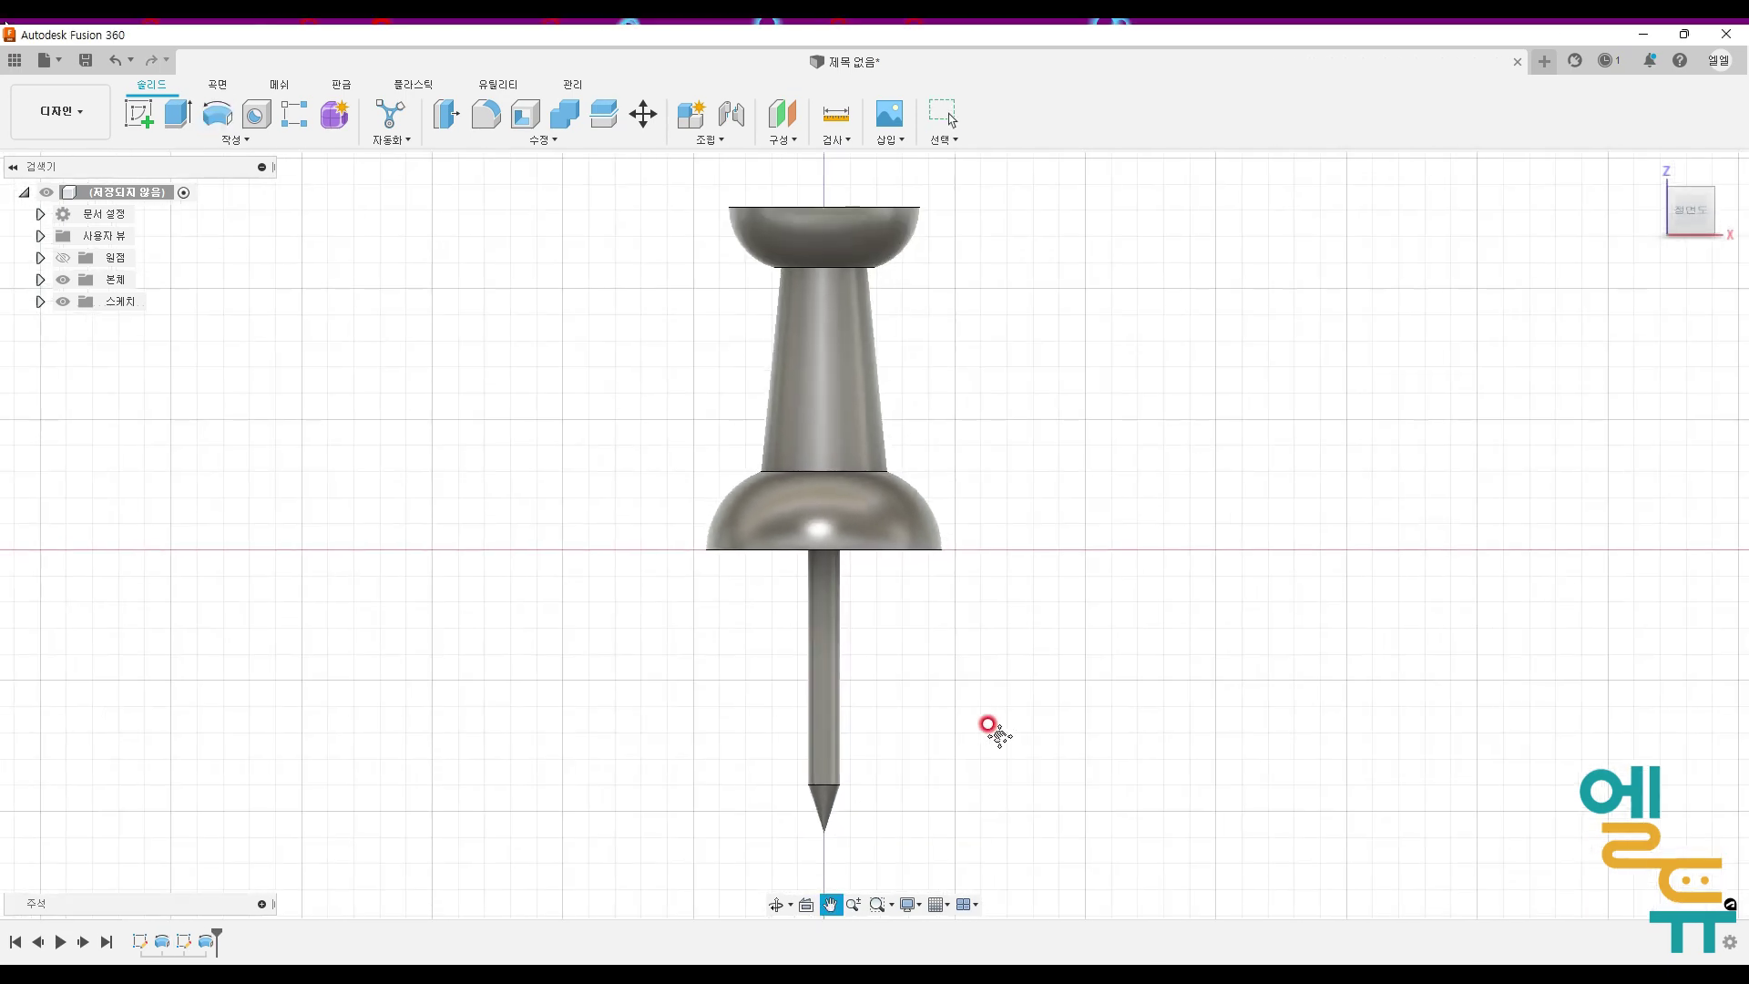
middle_click_drag(1008, 741, 957, 741, "shift")
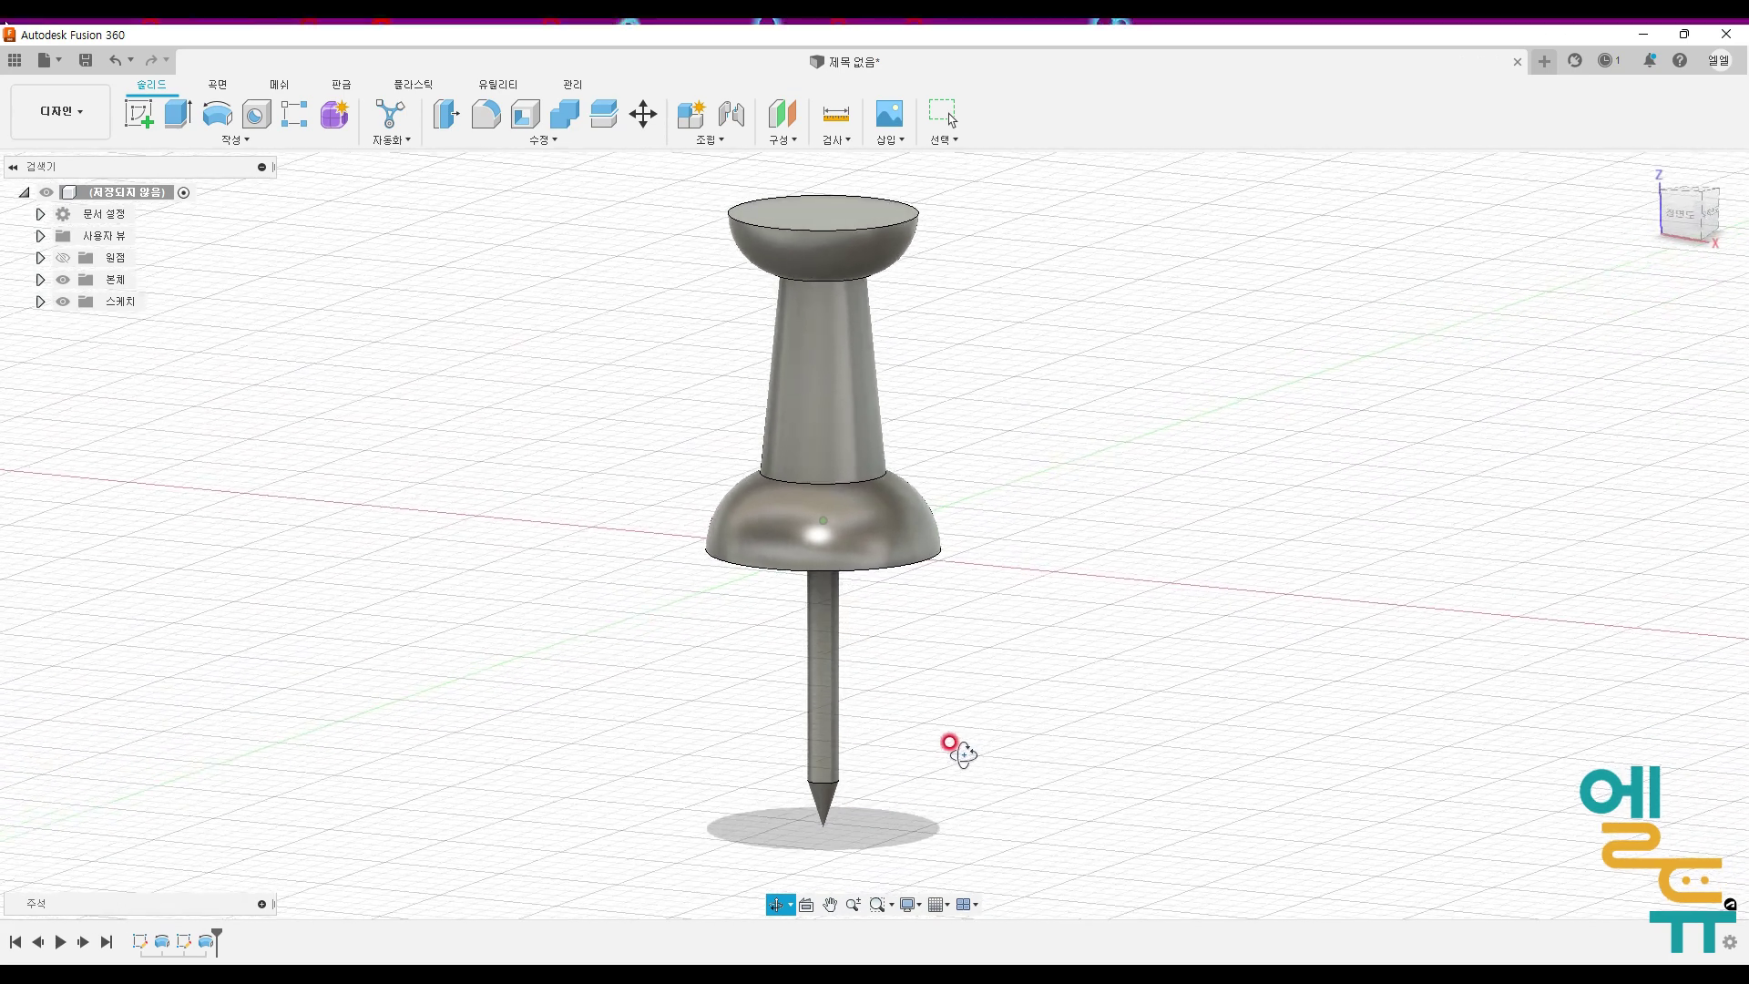
right_click(1032, 425)
left_click(232, 317)
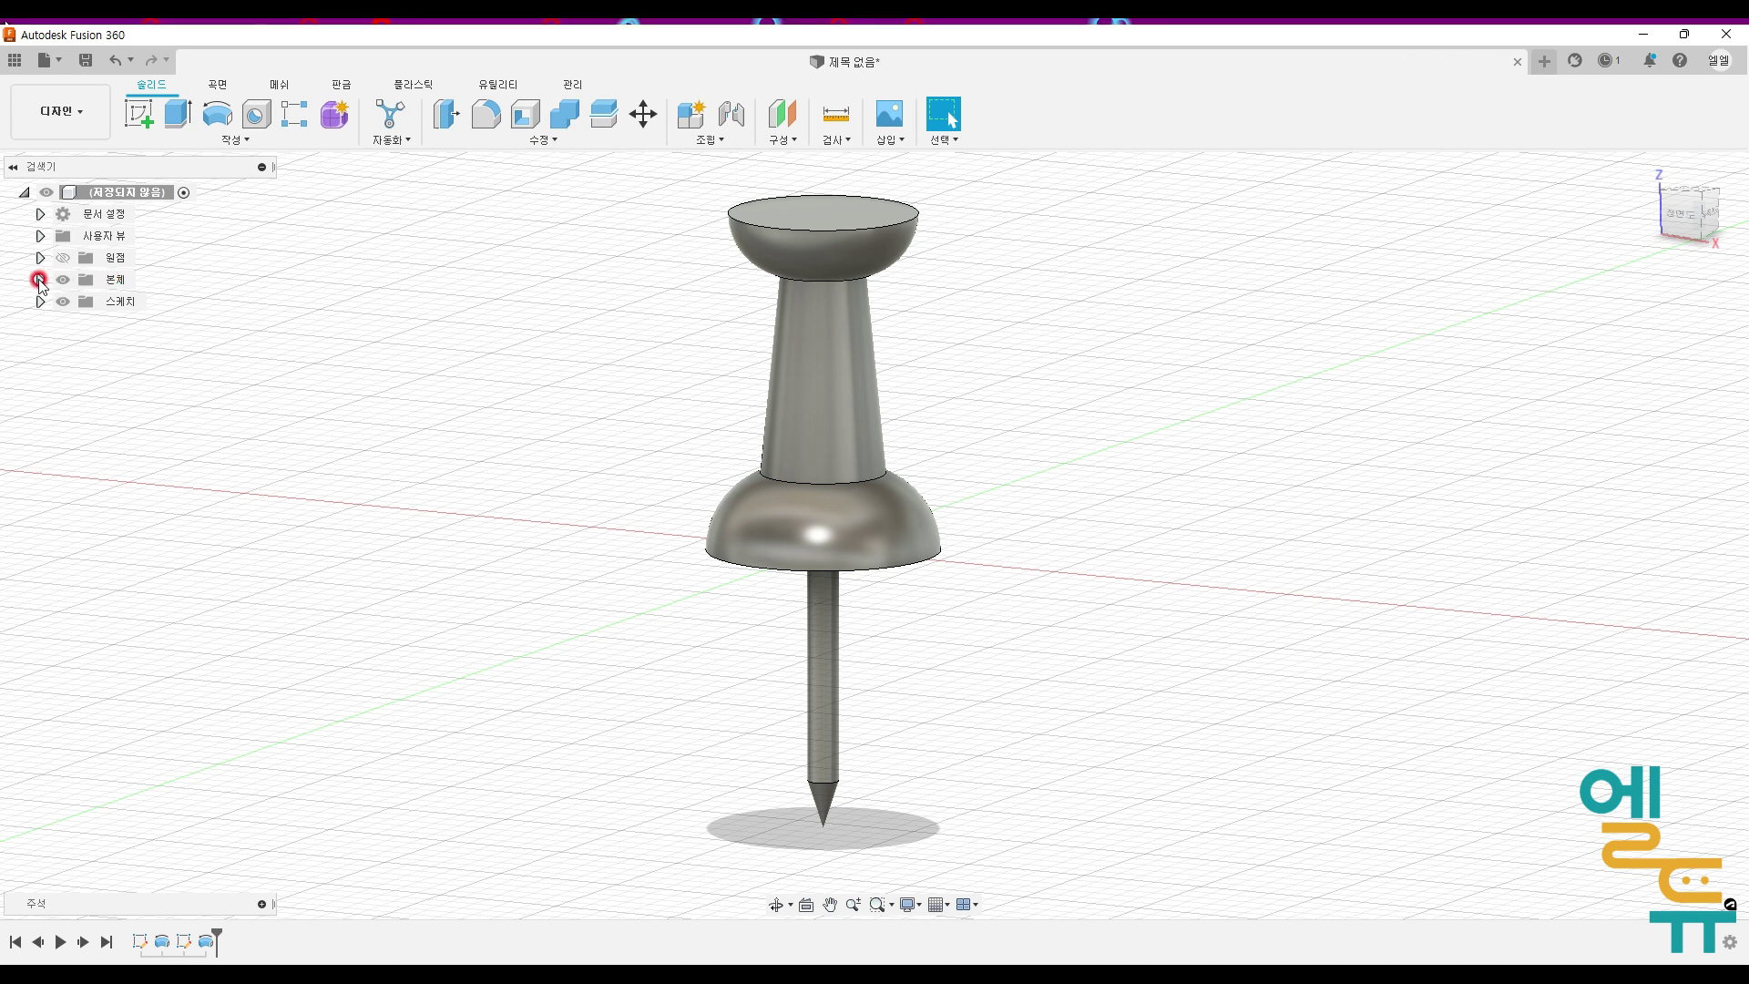
Step: List the design's bodies and open the appearance settings for the handle body, showing the full appearance library
left_click(40, 280)
left_click(128, 301)
left_click(444, 443)
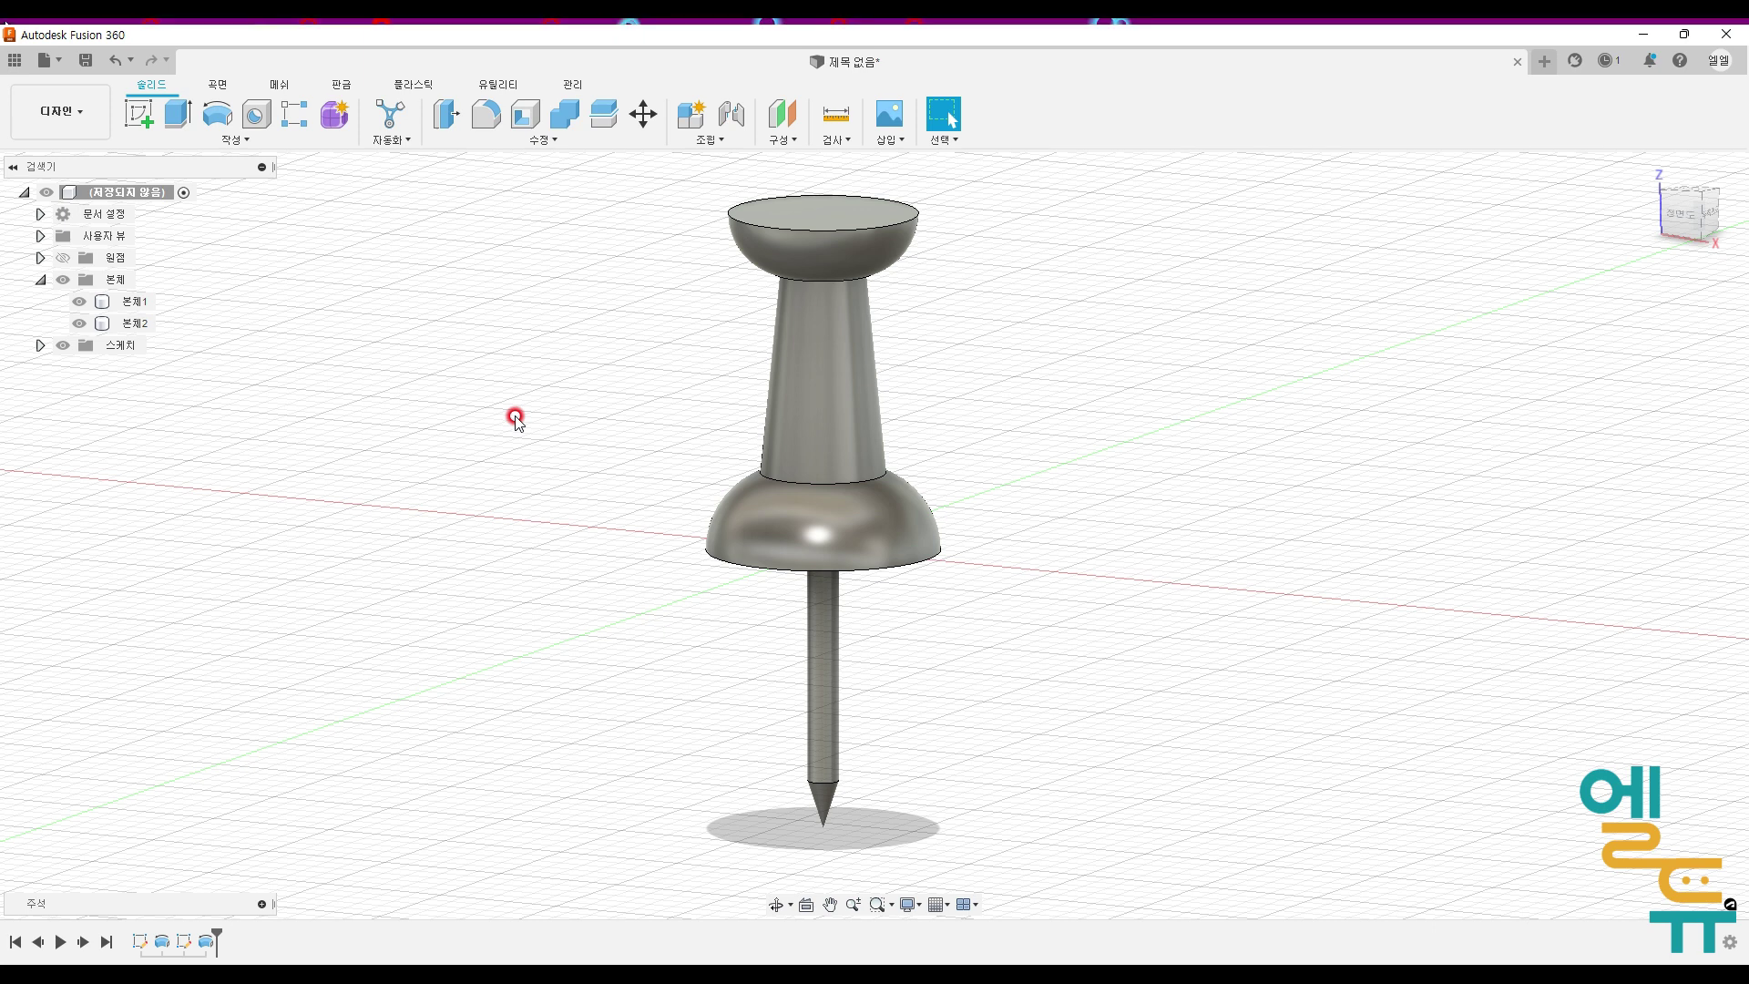
left_click(128, 301)
right_click(128, 308)
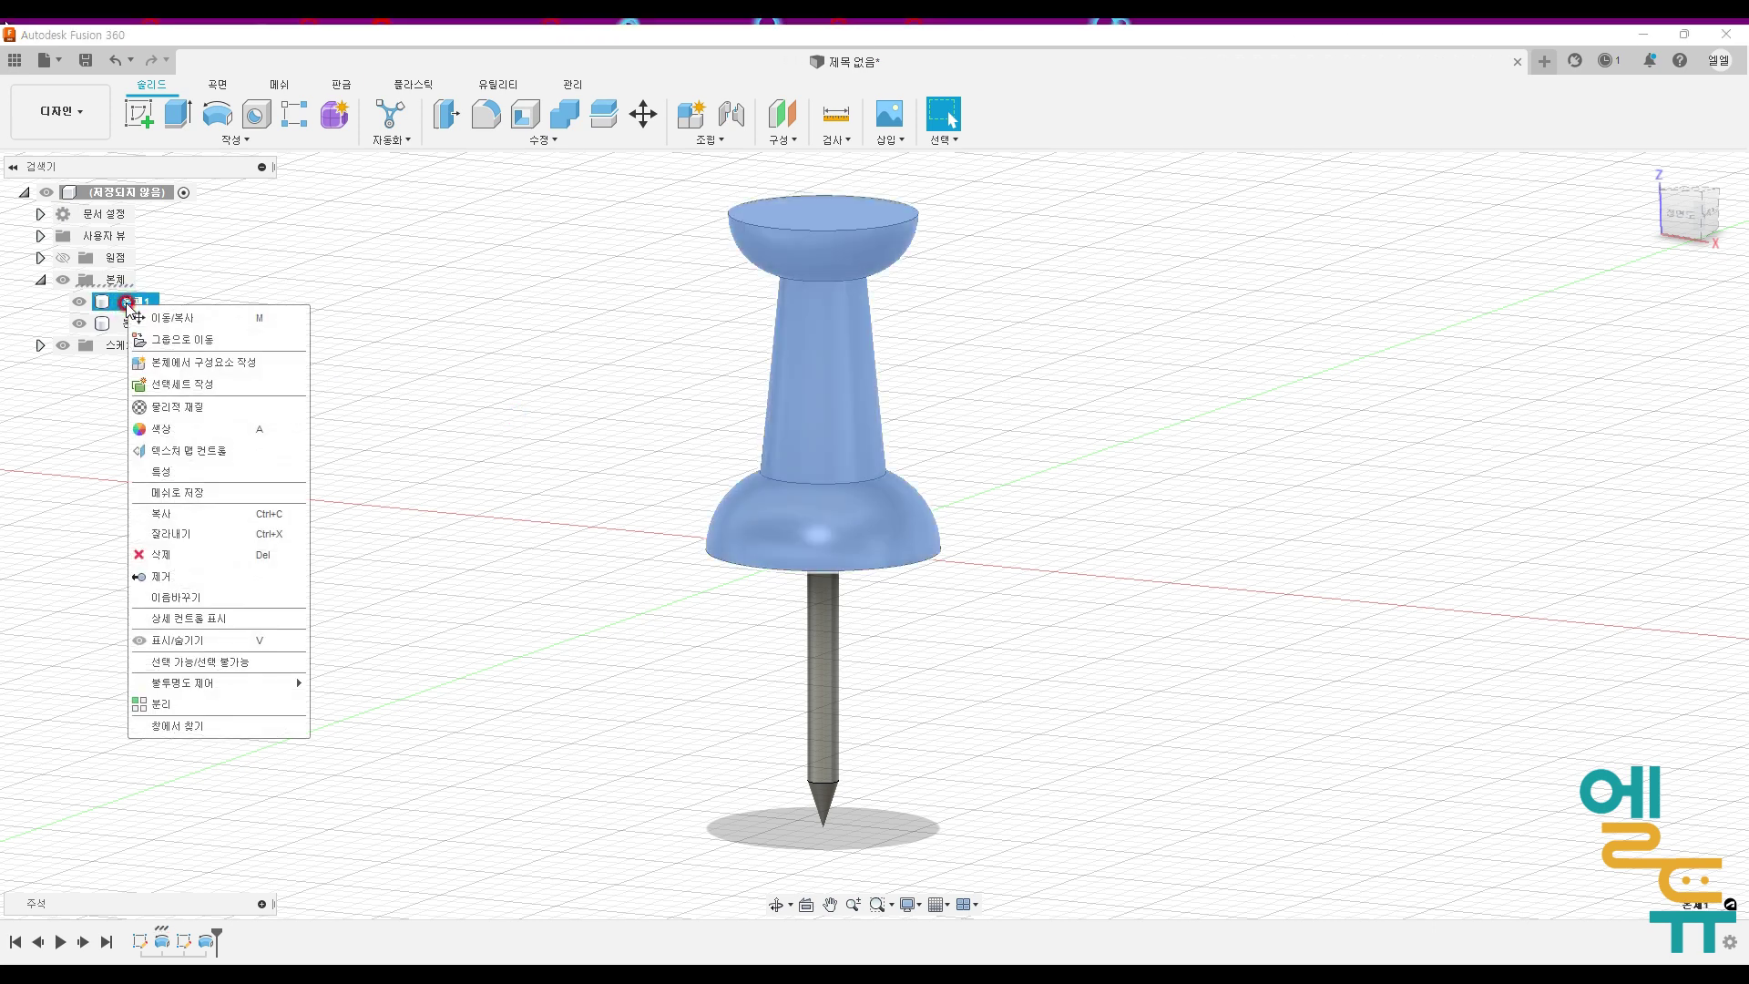
left_click(249, 434)
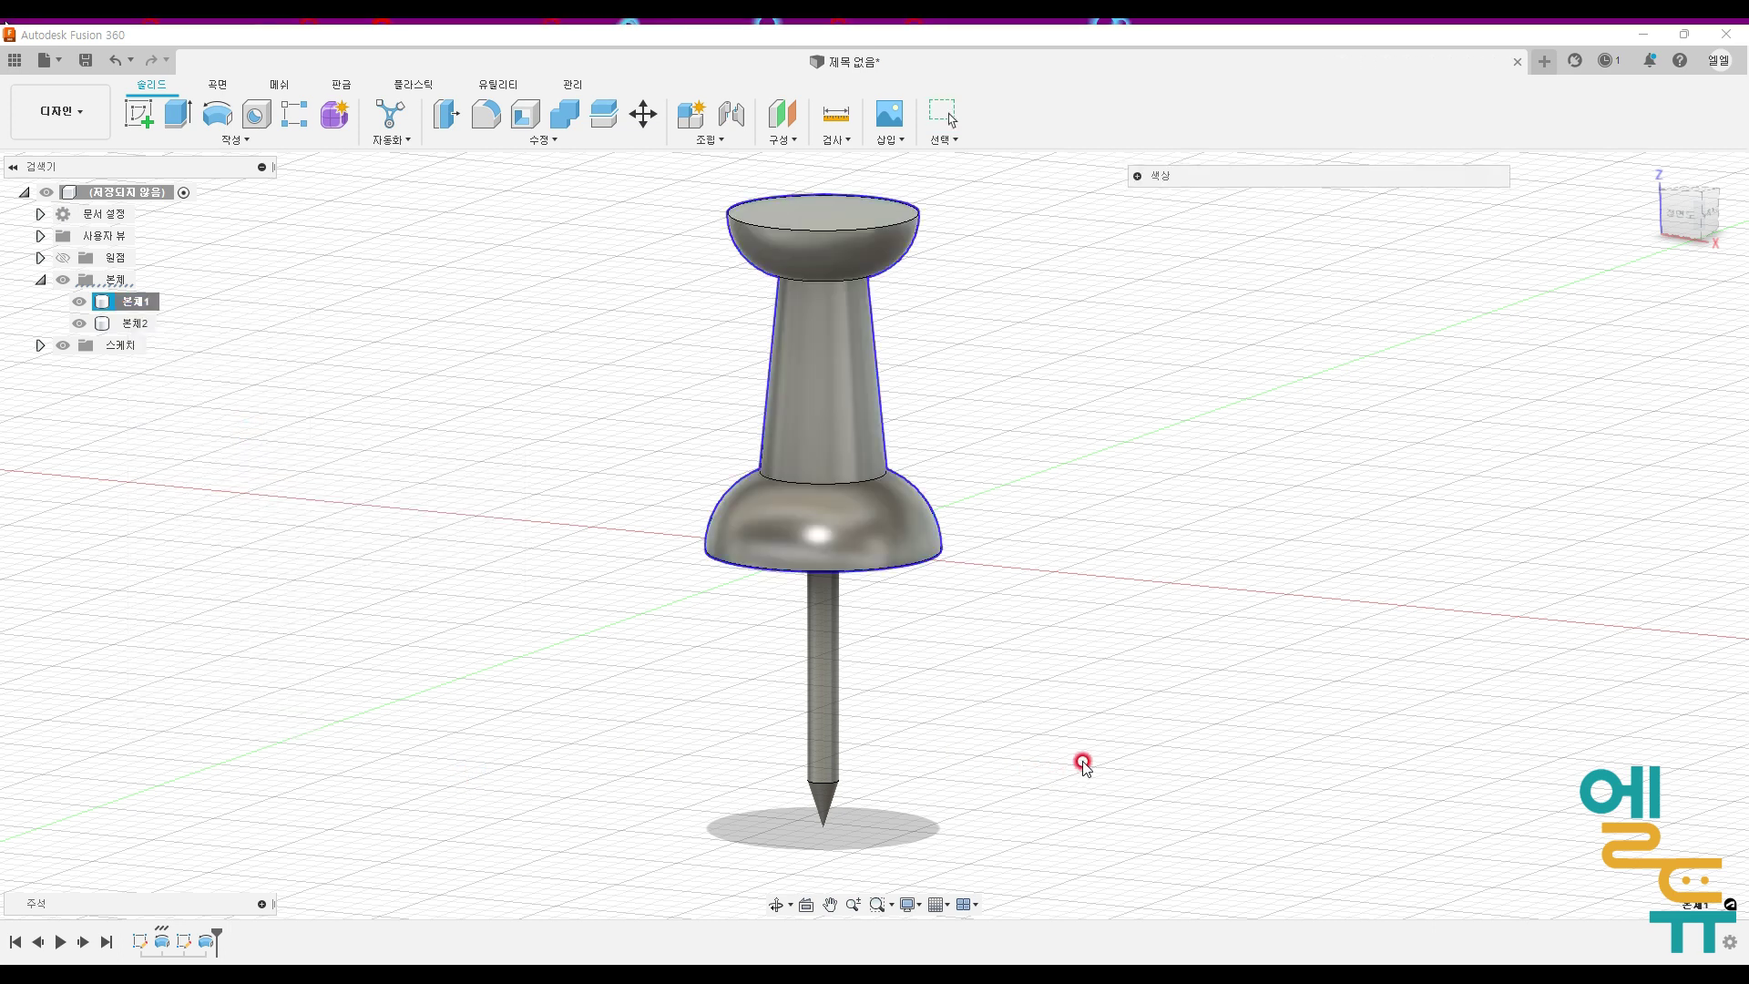
left_click(1137, 176)
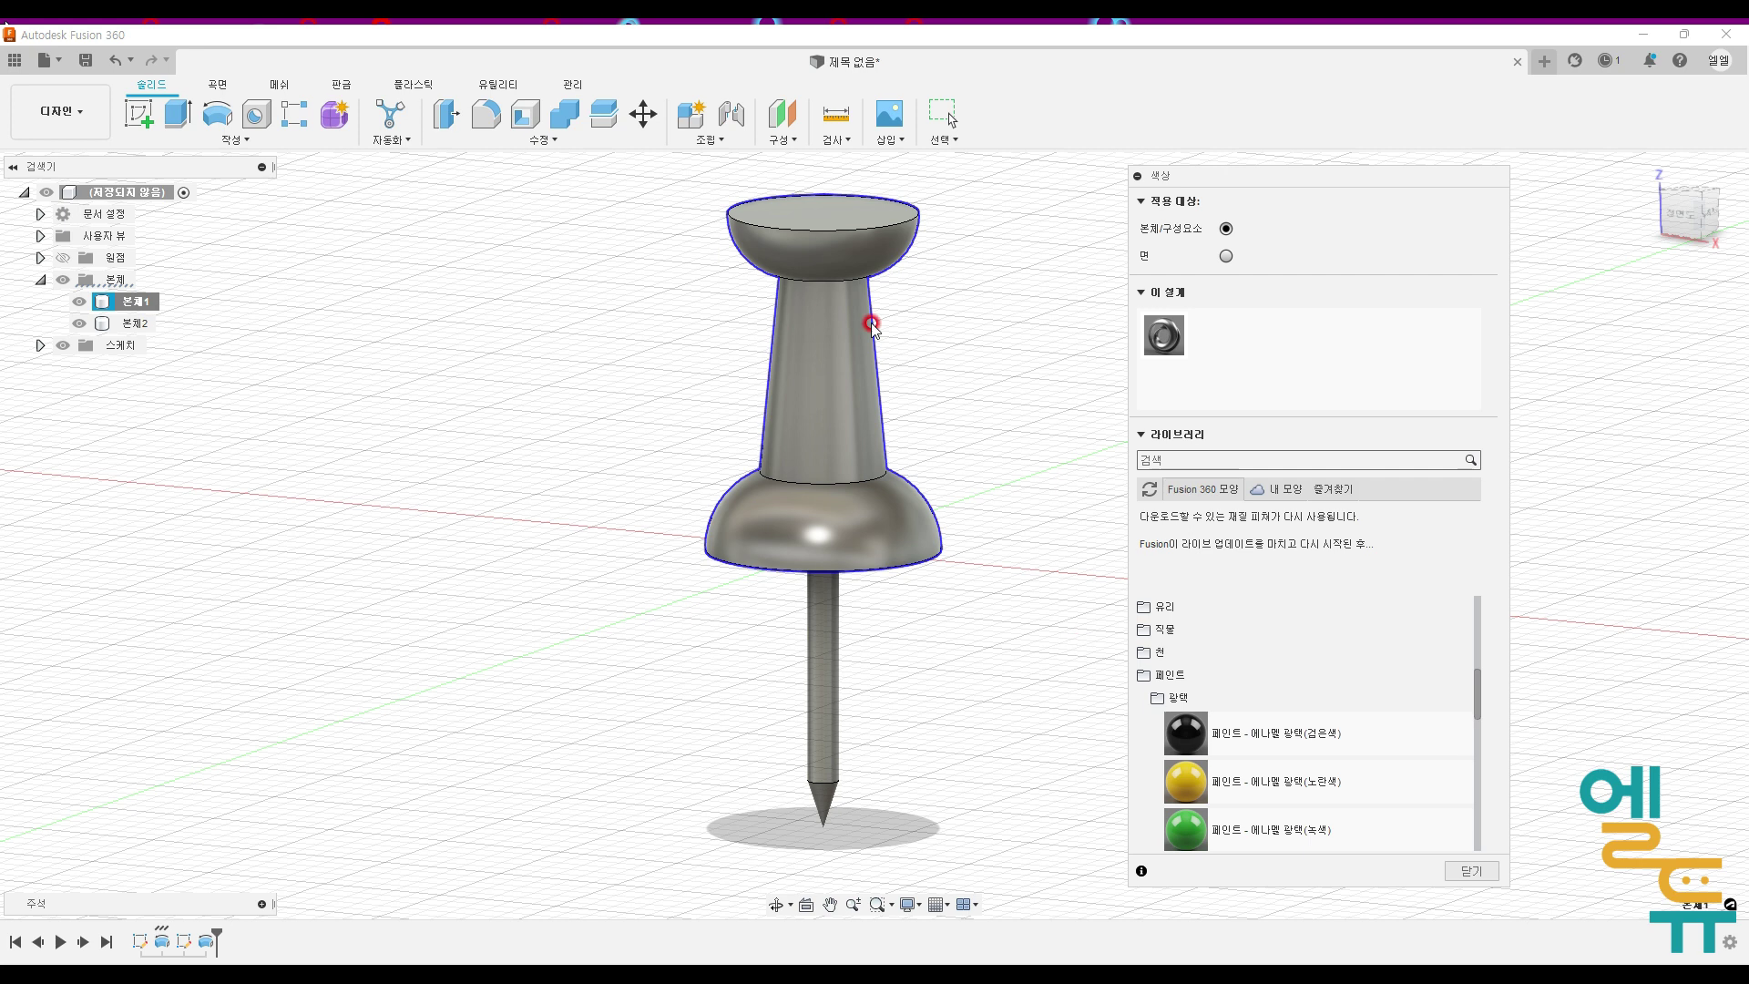
Step: Apply the Paint - Enamel Glossy (Red) appearance from the glossy paint library to the handle body
left_click(1154, 700)
left_click(1143, 679)
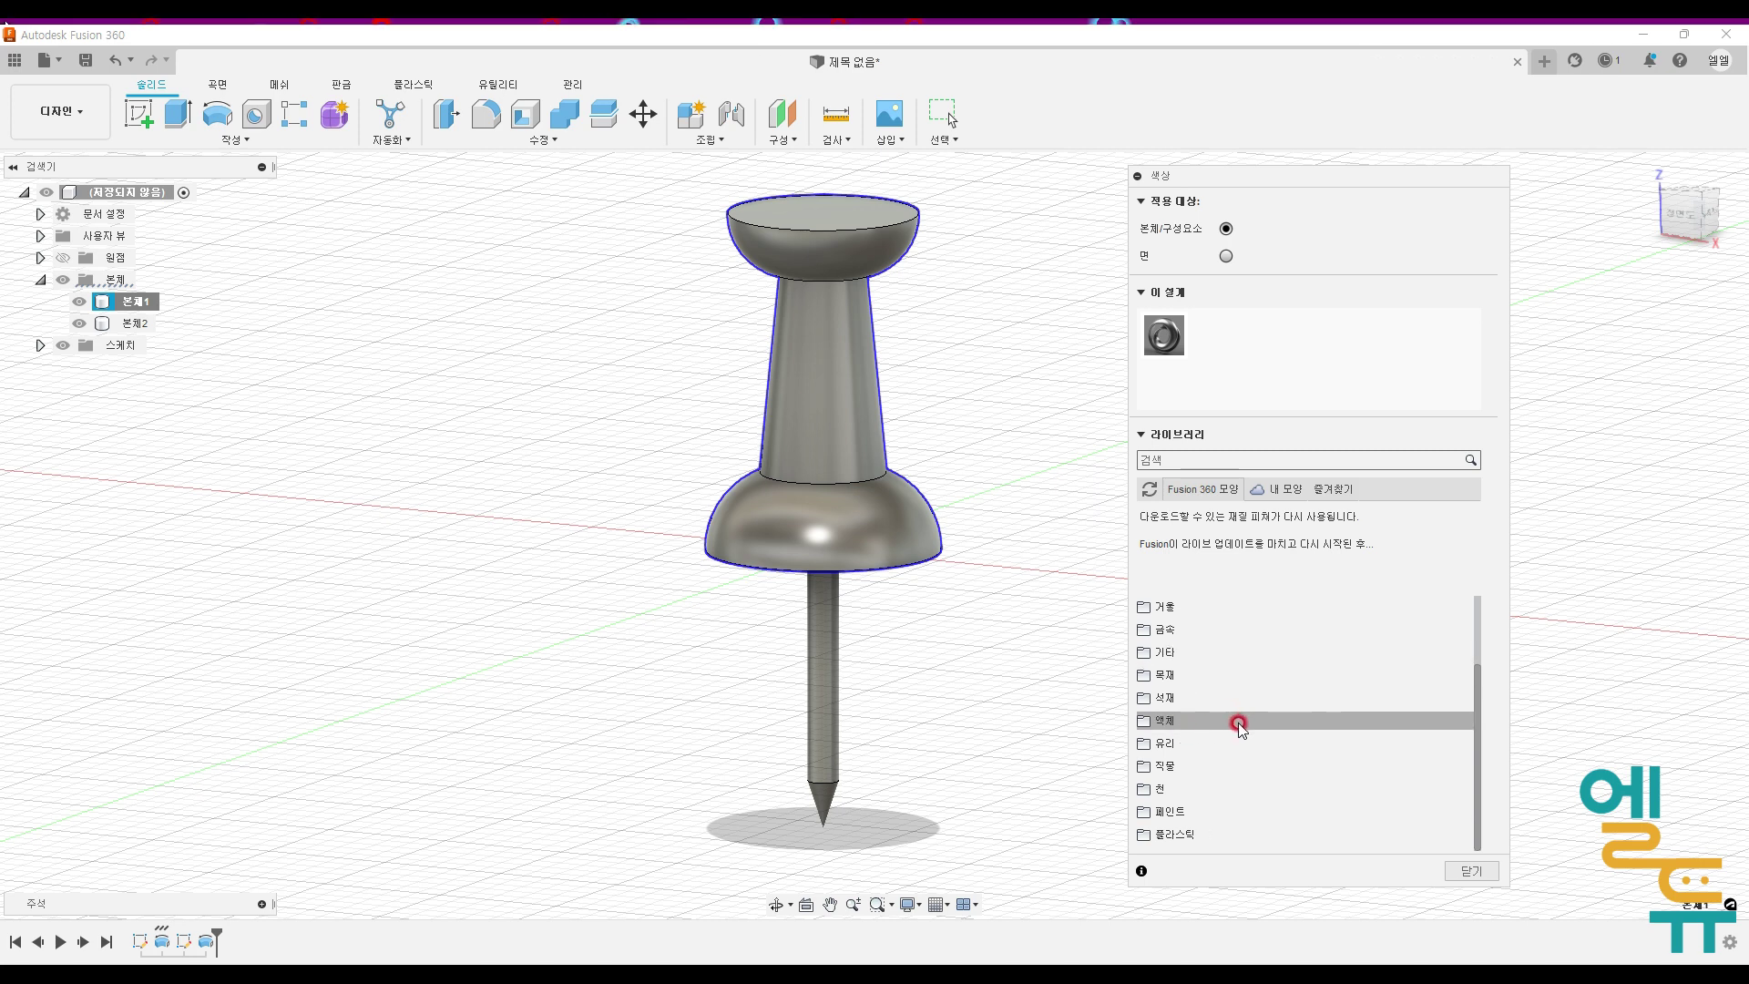
left_click(1205, 837)
left_click(1172, 814)
scroll(1294, 704, "down", 1)
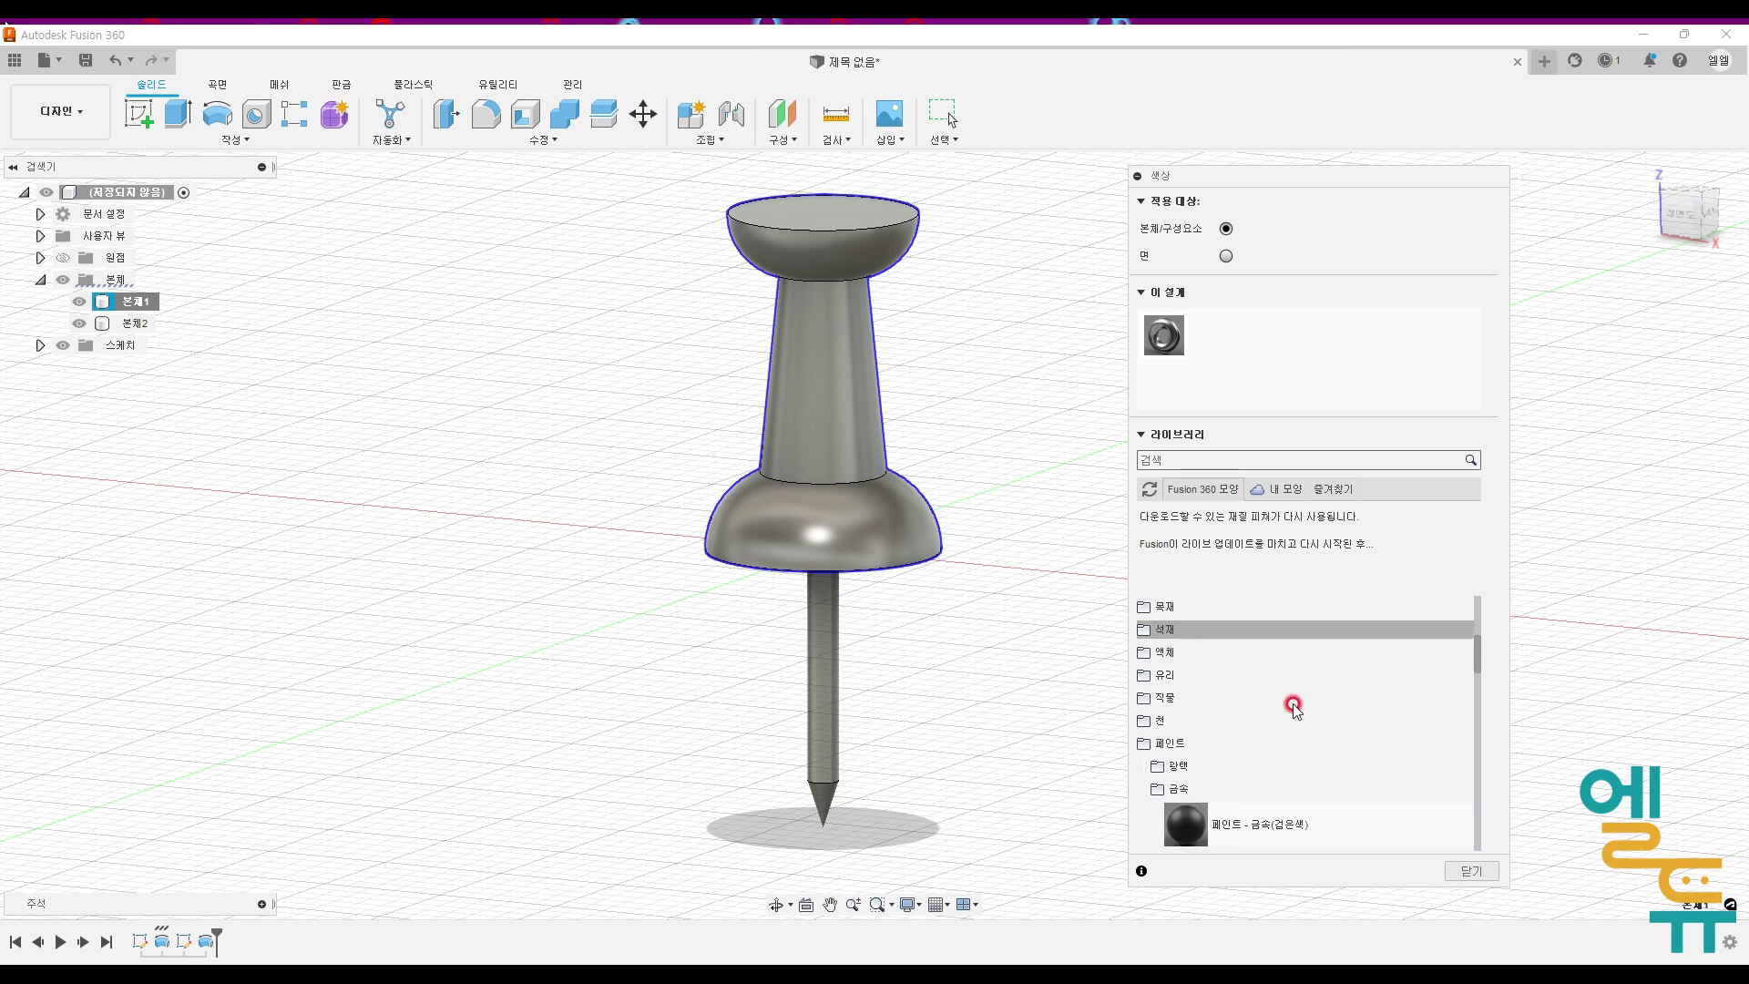
scroll(1293, 704, "down", 1)
left_click(1162, 724)
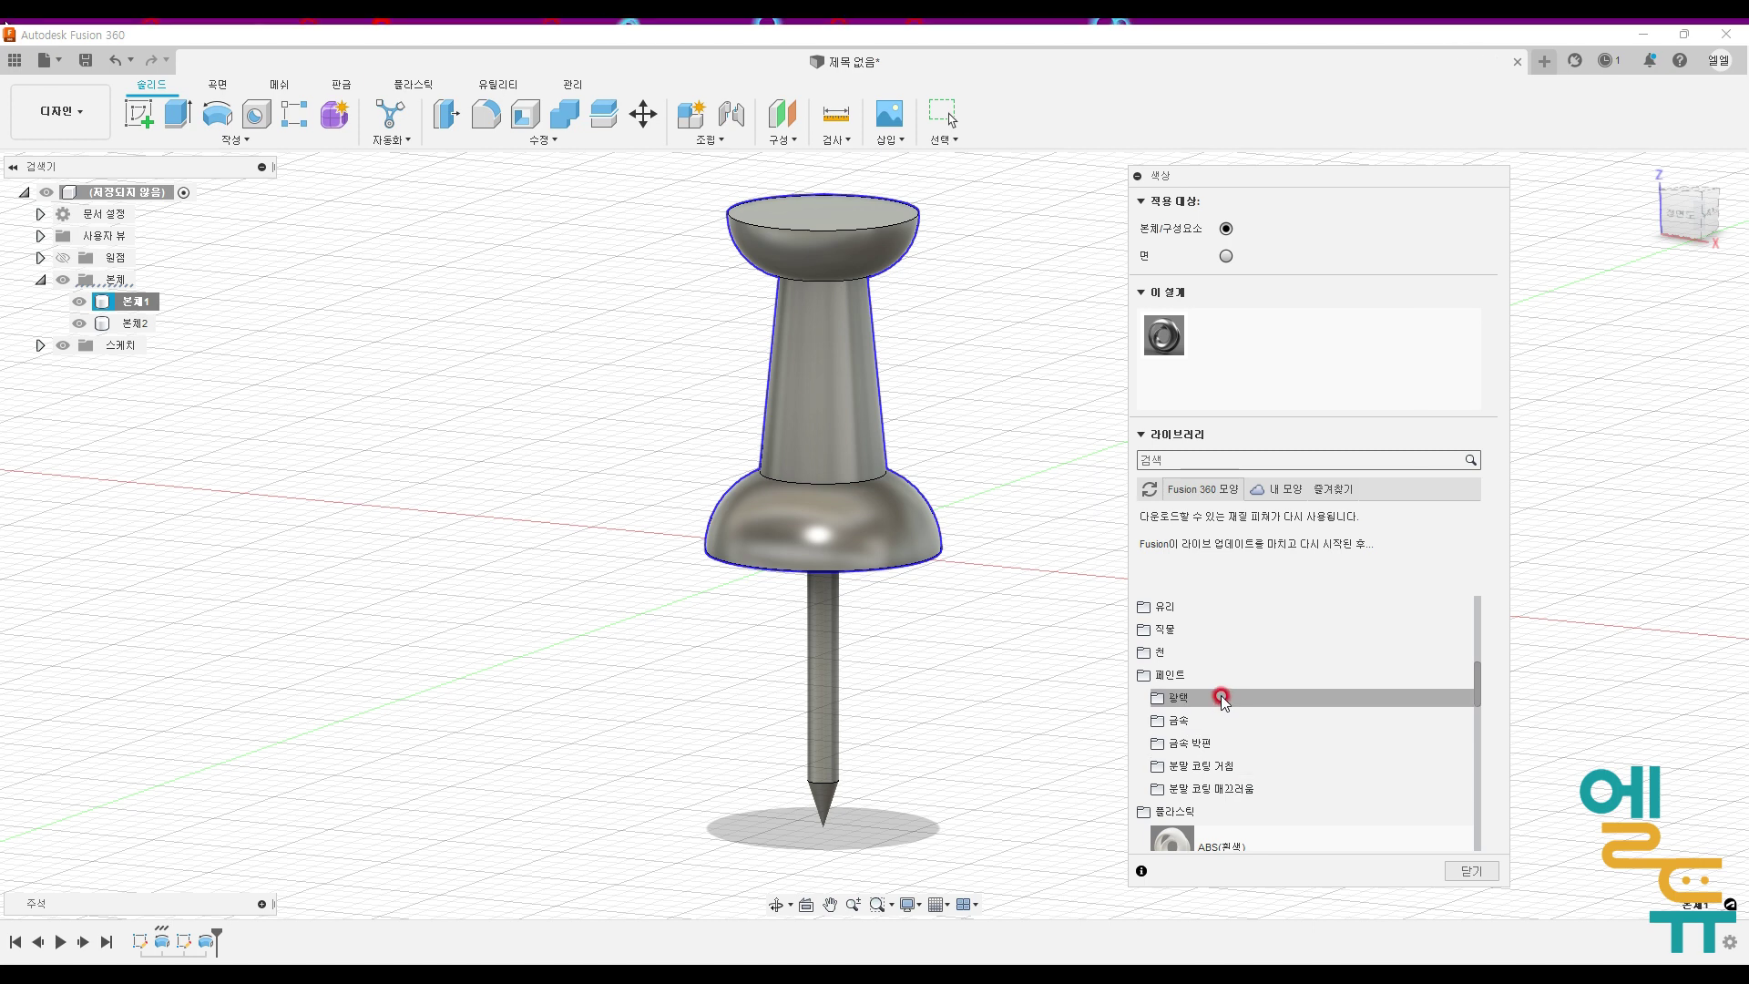
left_click(1221, 699)
scroll(1269, 632, "down", 5)
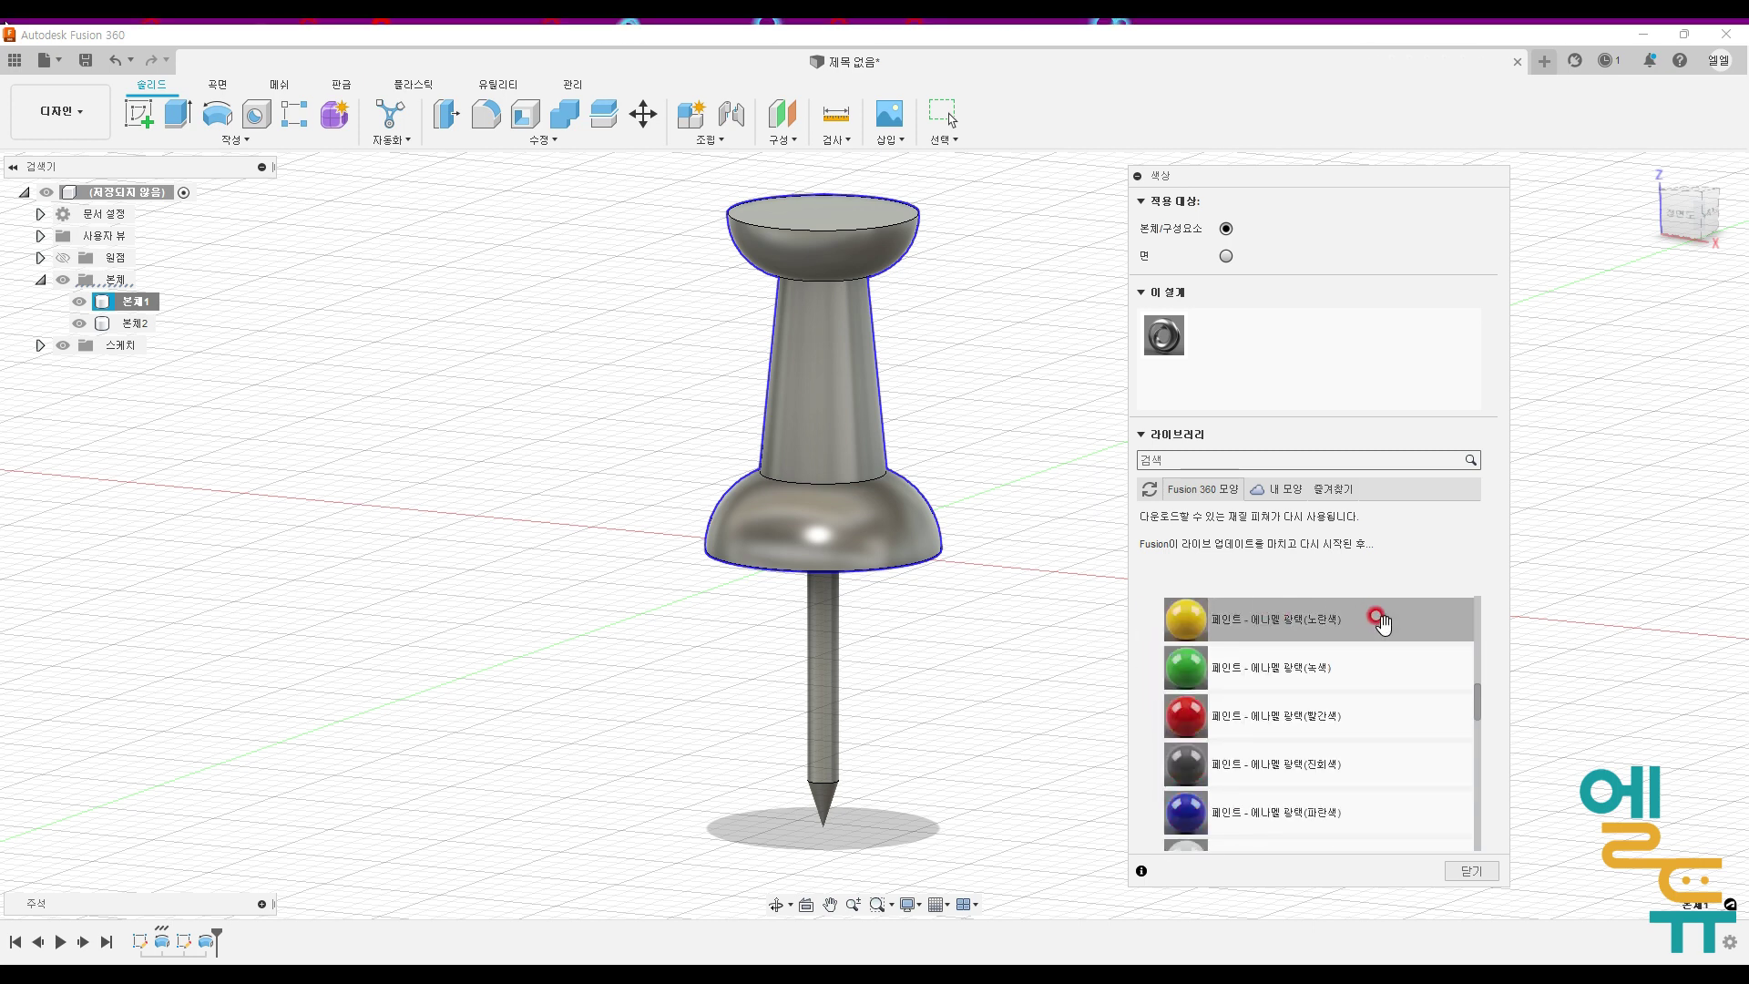
left_click_drag(1357, 718, 845, 412)
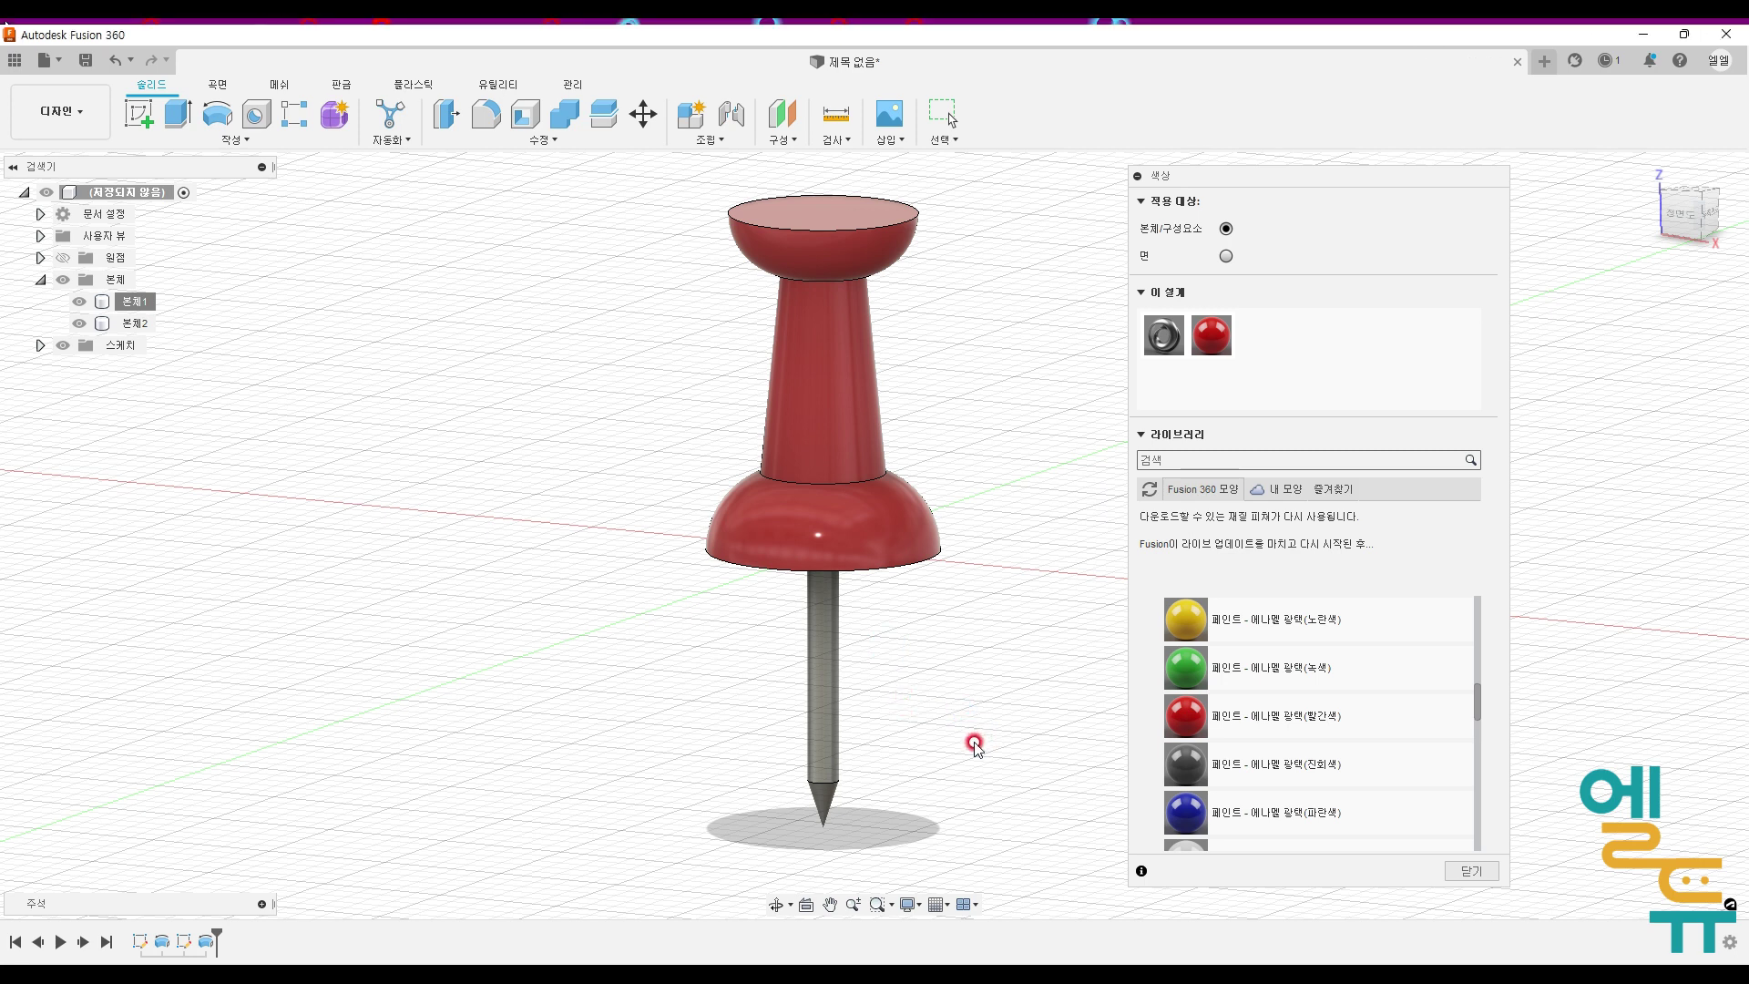
Step: Apply the Paint - Enamel Glossy (Dark Gray) appearance to the needle body
left_click_drag(1326, 770, 834, 637)
middle_click_drag(961, 774, 1047, 792)
left_click(1470, 872)
Step: Collapse the paint library and apply the mahogany wood appearance to the needle body
scroll(1249, 714, "up", 5)
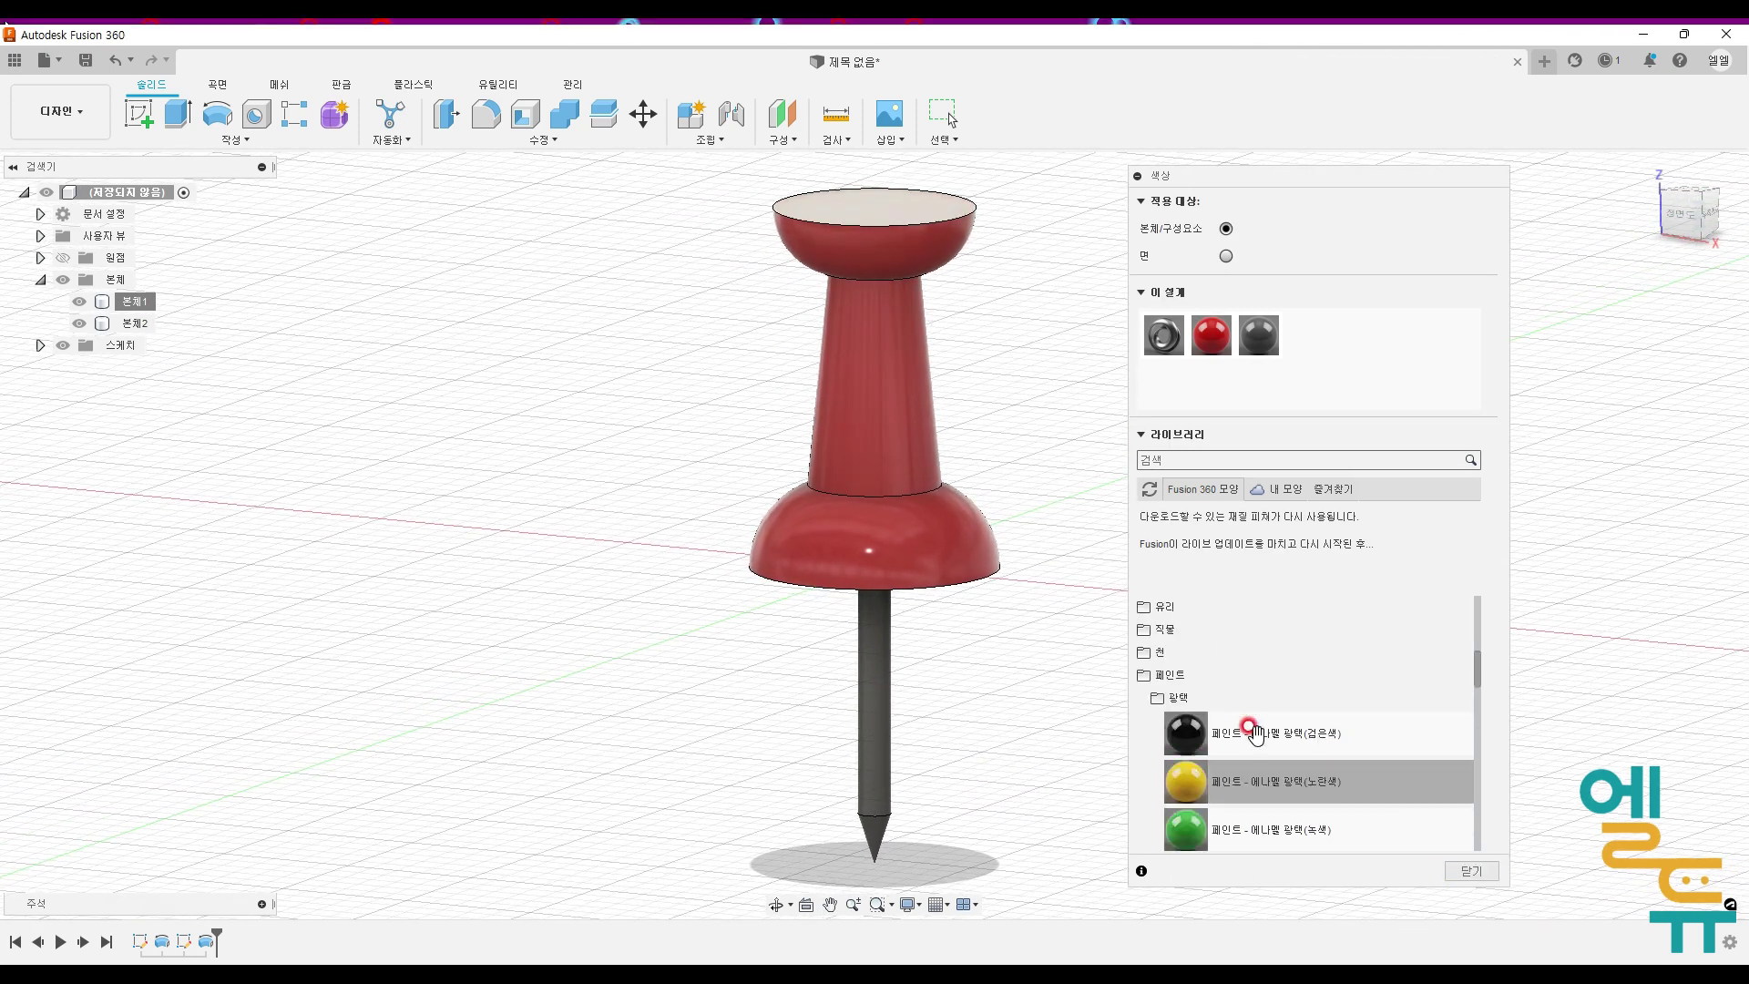
left_click(1153, 736)
left_click(1146, 744)
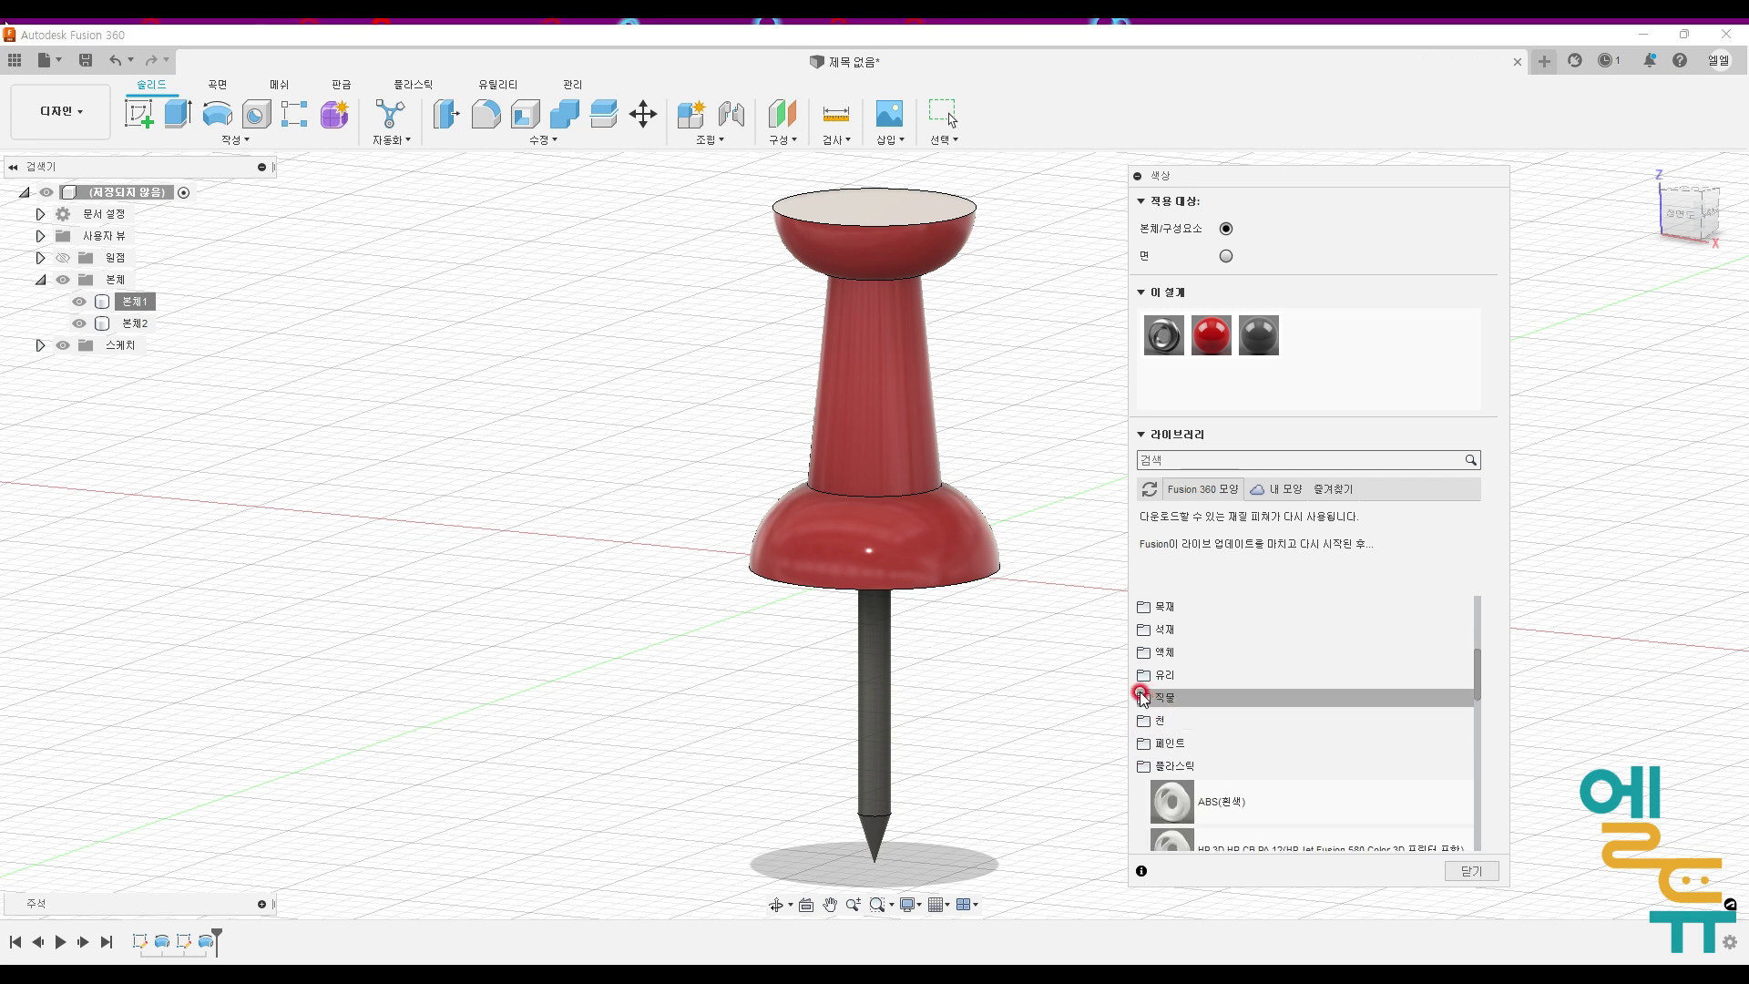
left_click(1146, 607)
left_click_drag(1184, 785, 1129, 808)
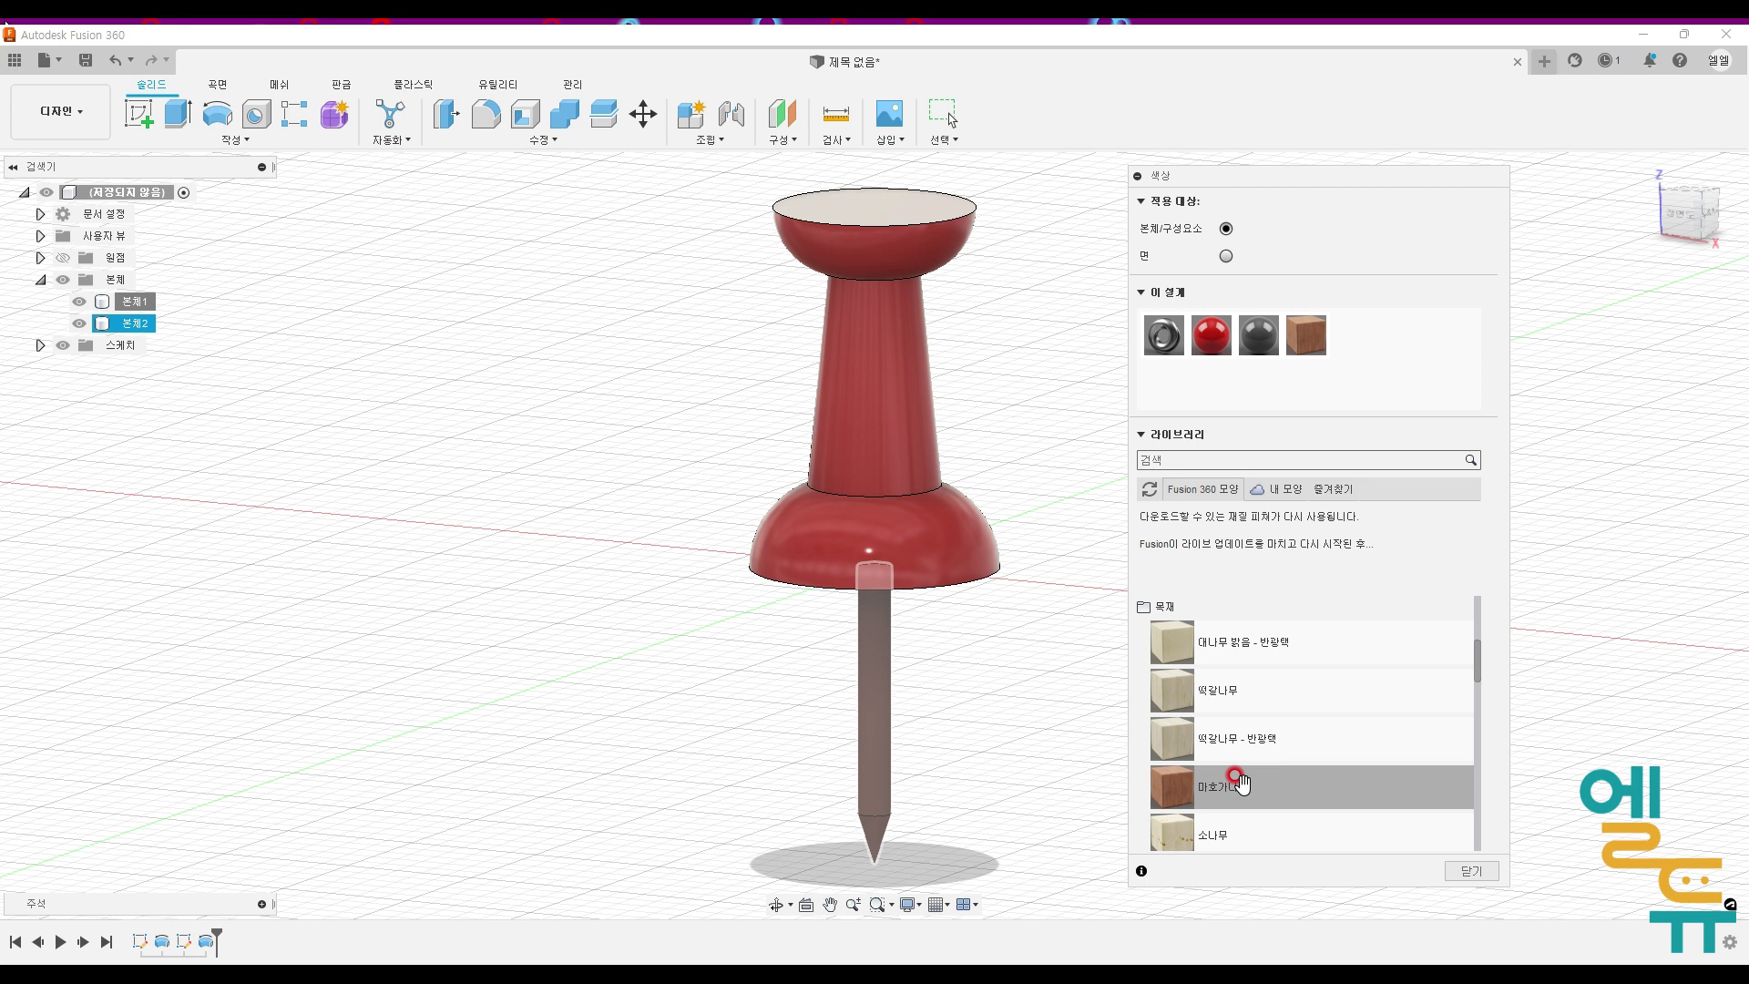
Step: Apply a copper appearance from the metal library to the needle body
scroll(1238, 769, "up", 2)
left_click(1153, 690)
left_click(1148, 629)
left_click(1153, 675)
left_click_drag(1272, 751, 886, 664)
left_click(1234, 749)
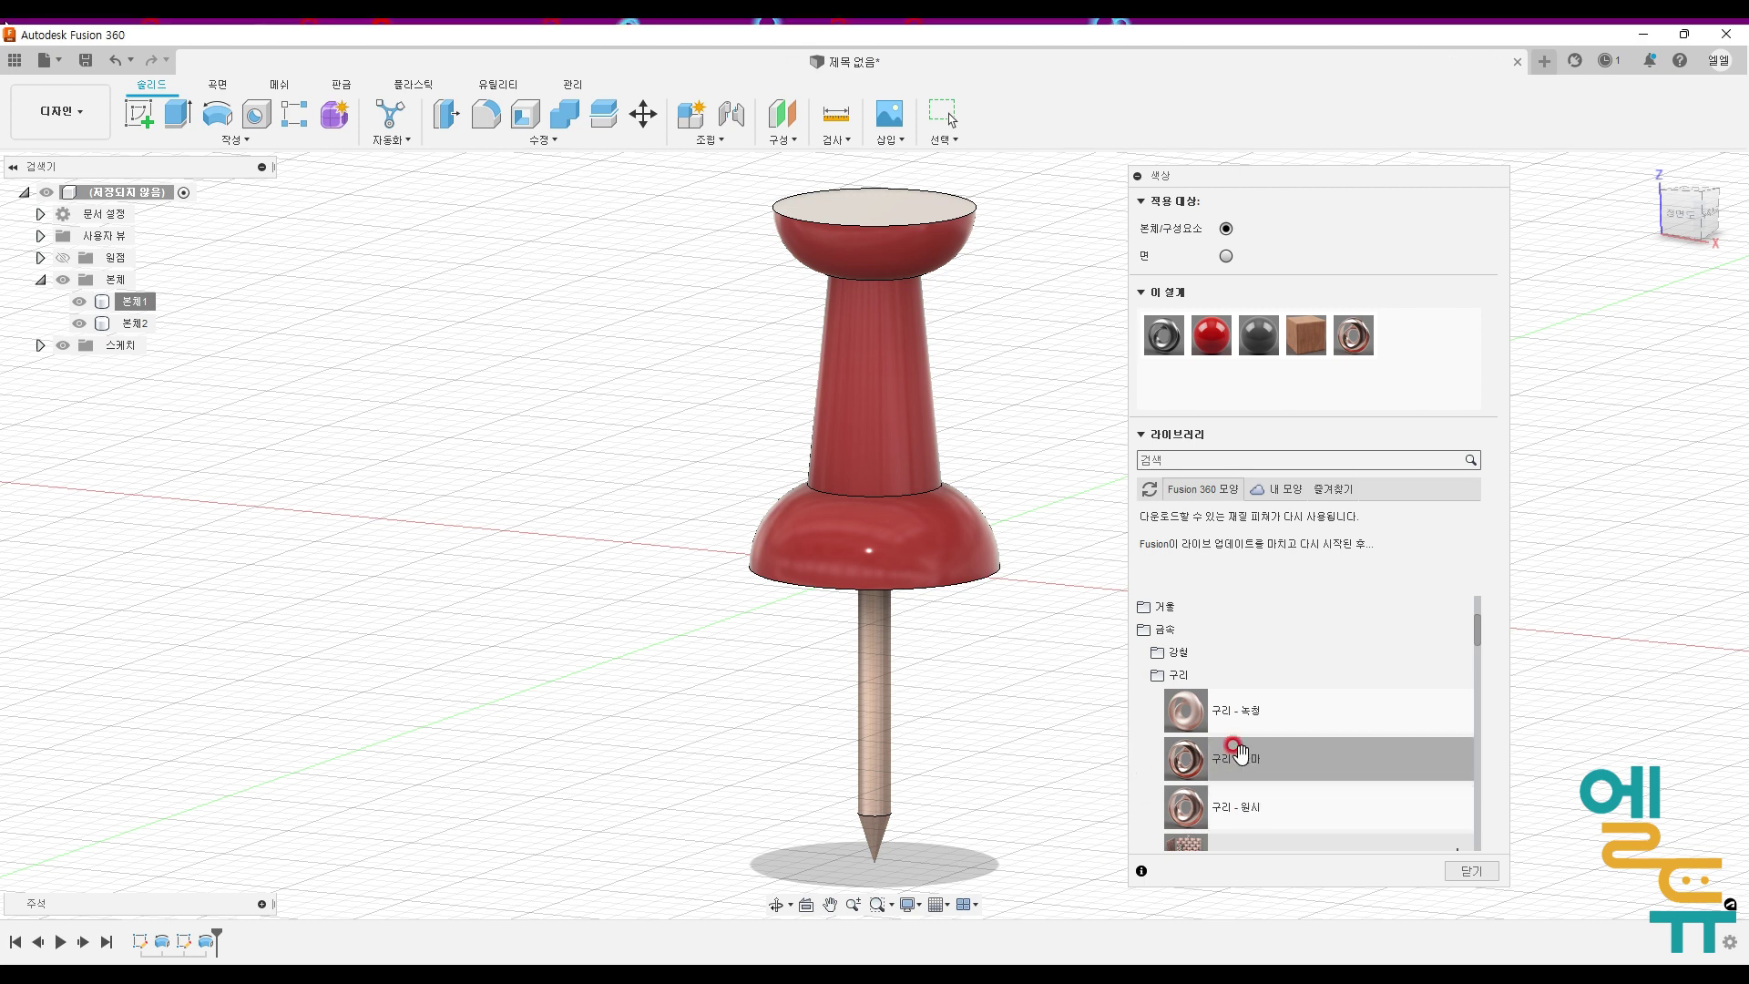
Step: Switch from the copper to the steel appearances in the metal library and look through them
left_click(1155, 674)
left_click(1157, 652)
left_click(1285, 764)
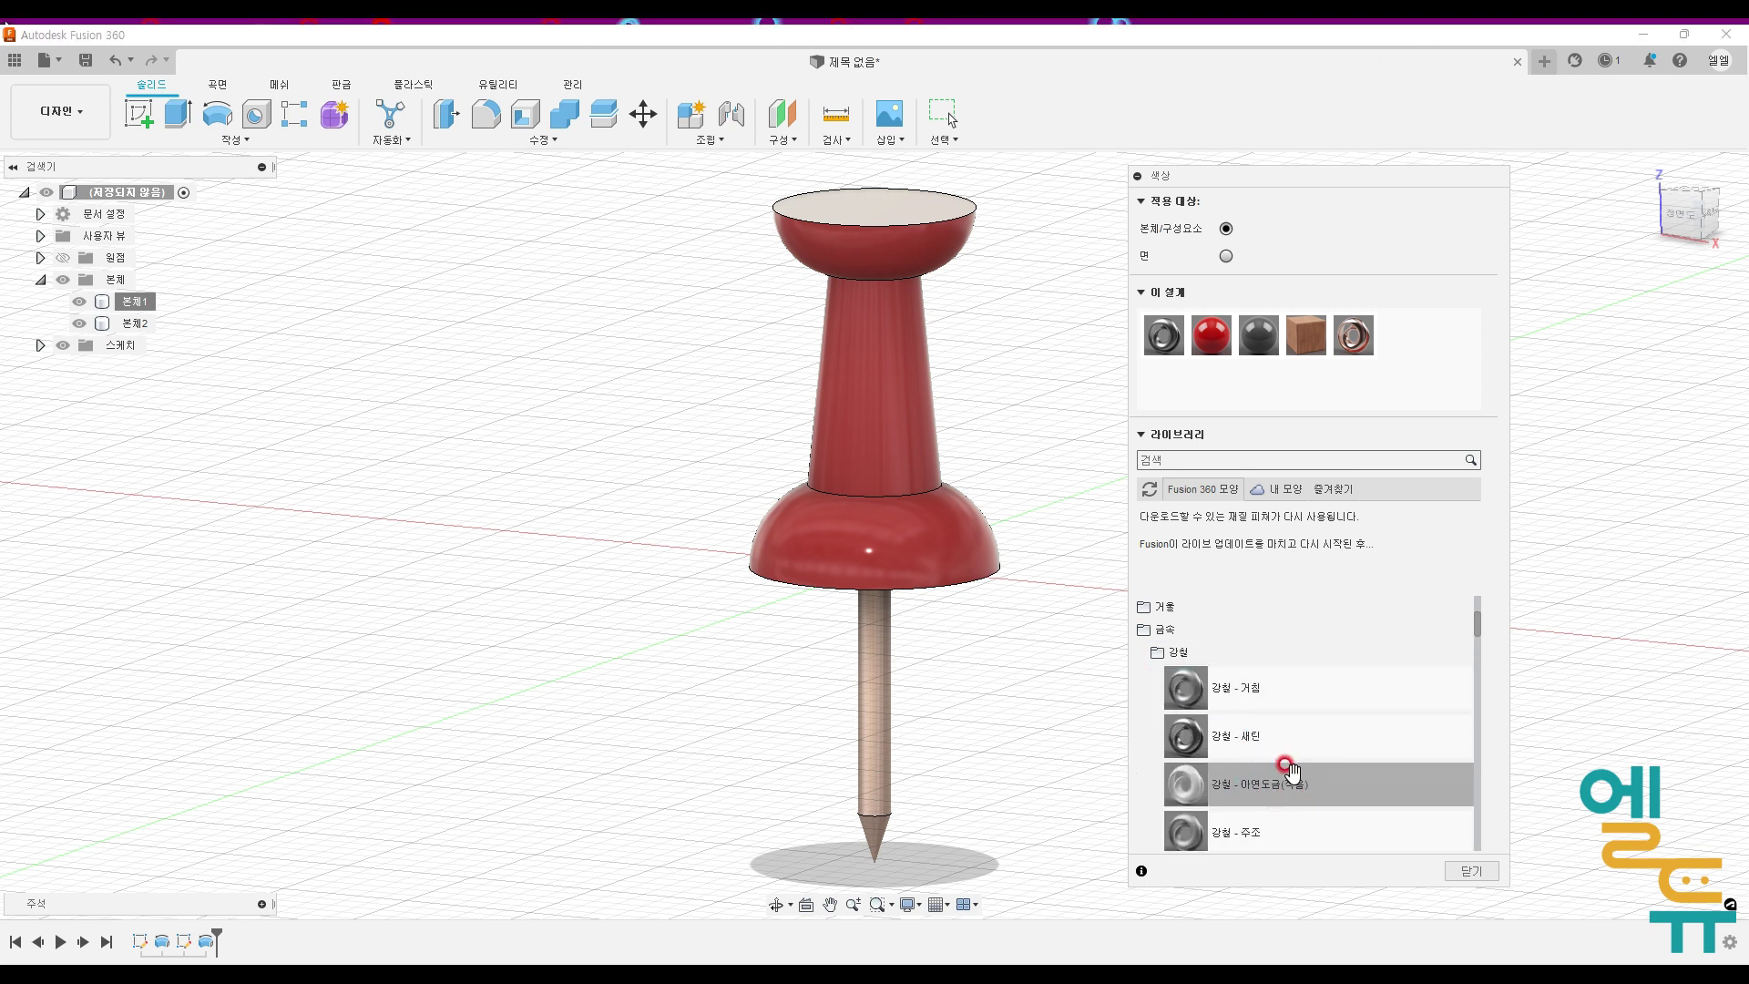
scroll(1292, 769, "down", 3)
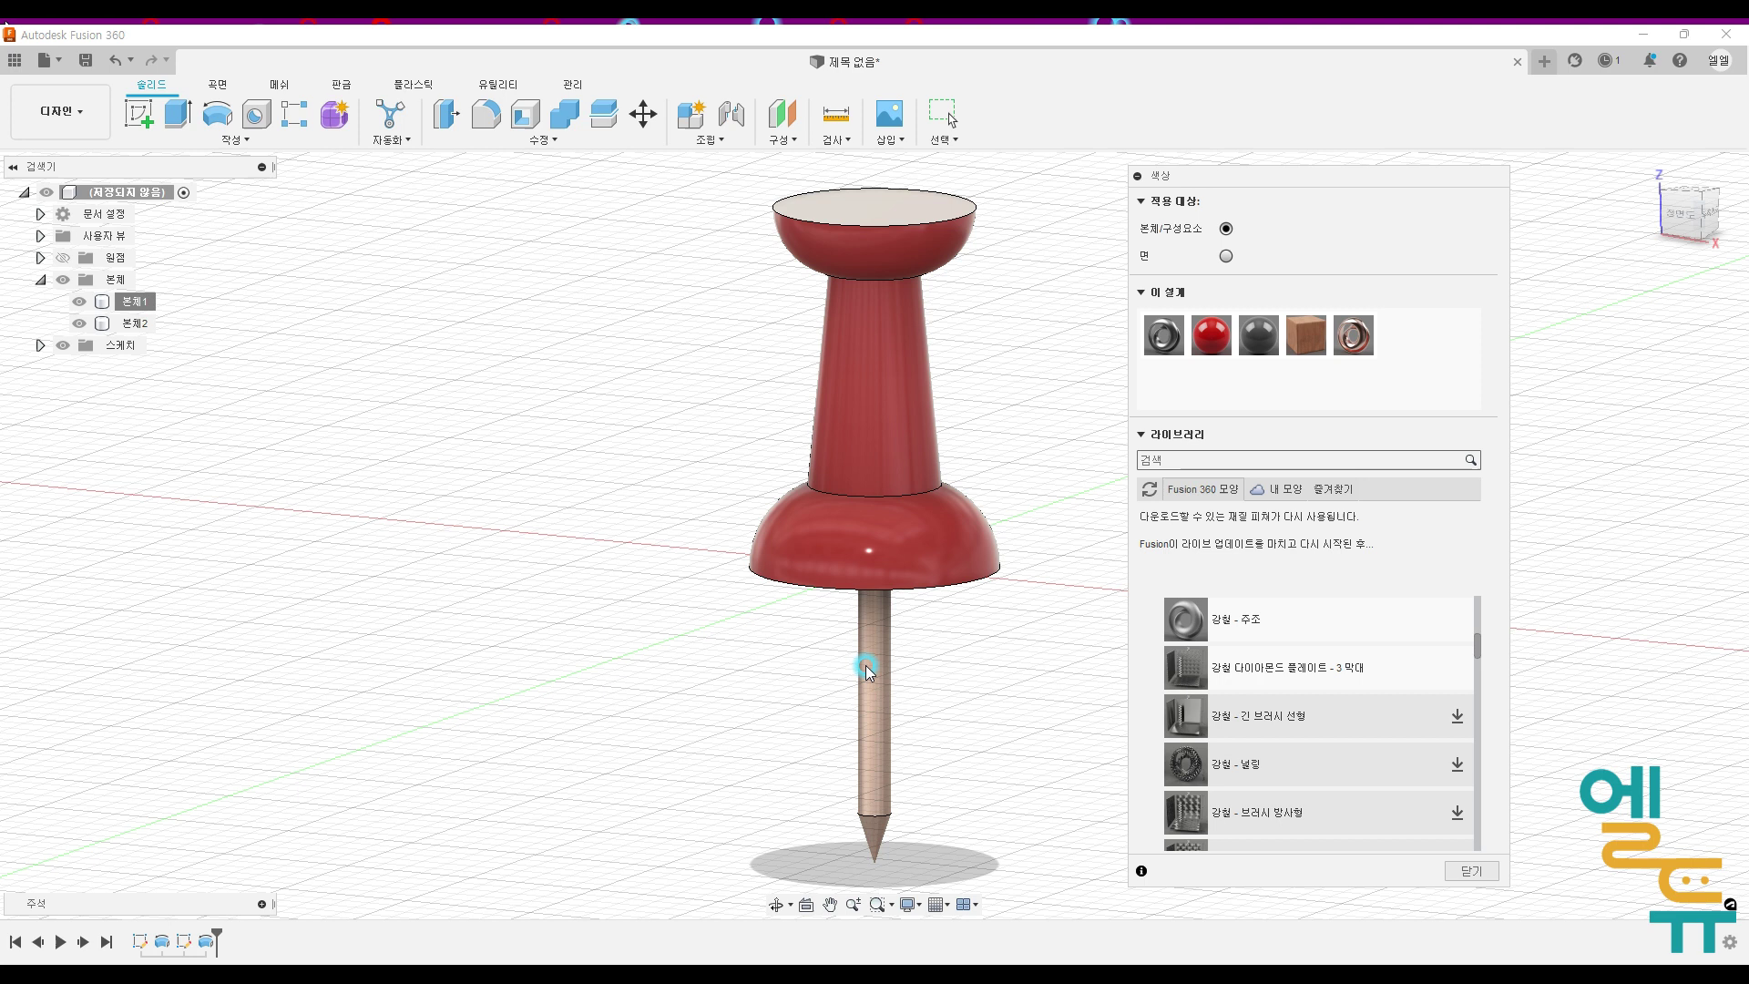
Step: Try to download additional steel appearances, and try the steel diamond plate and cast steel appearances on the needle body
left_click(1453, 781)
left_click(1419, 772)
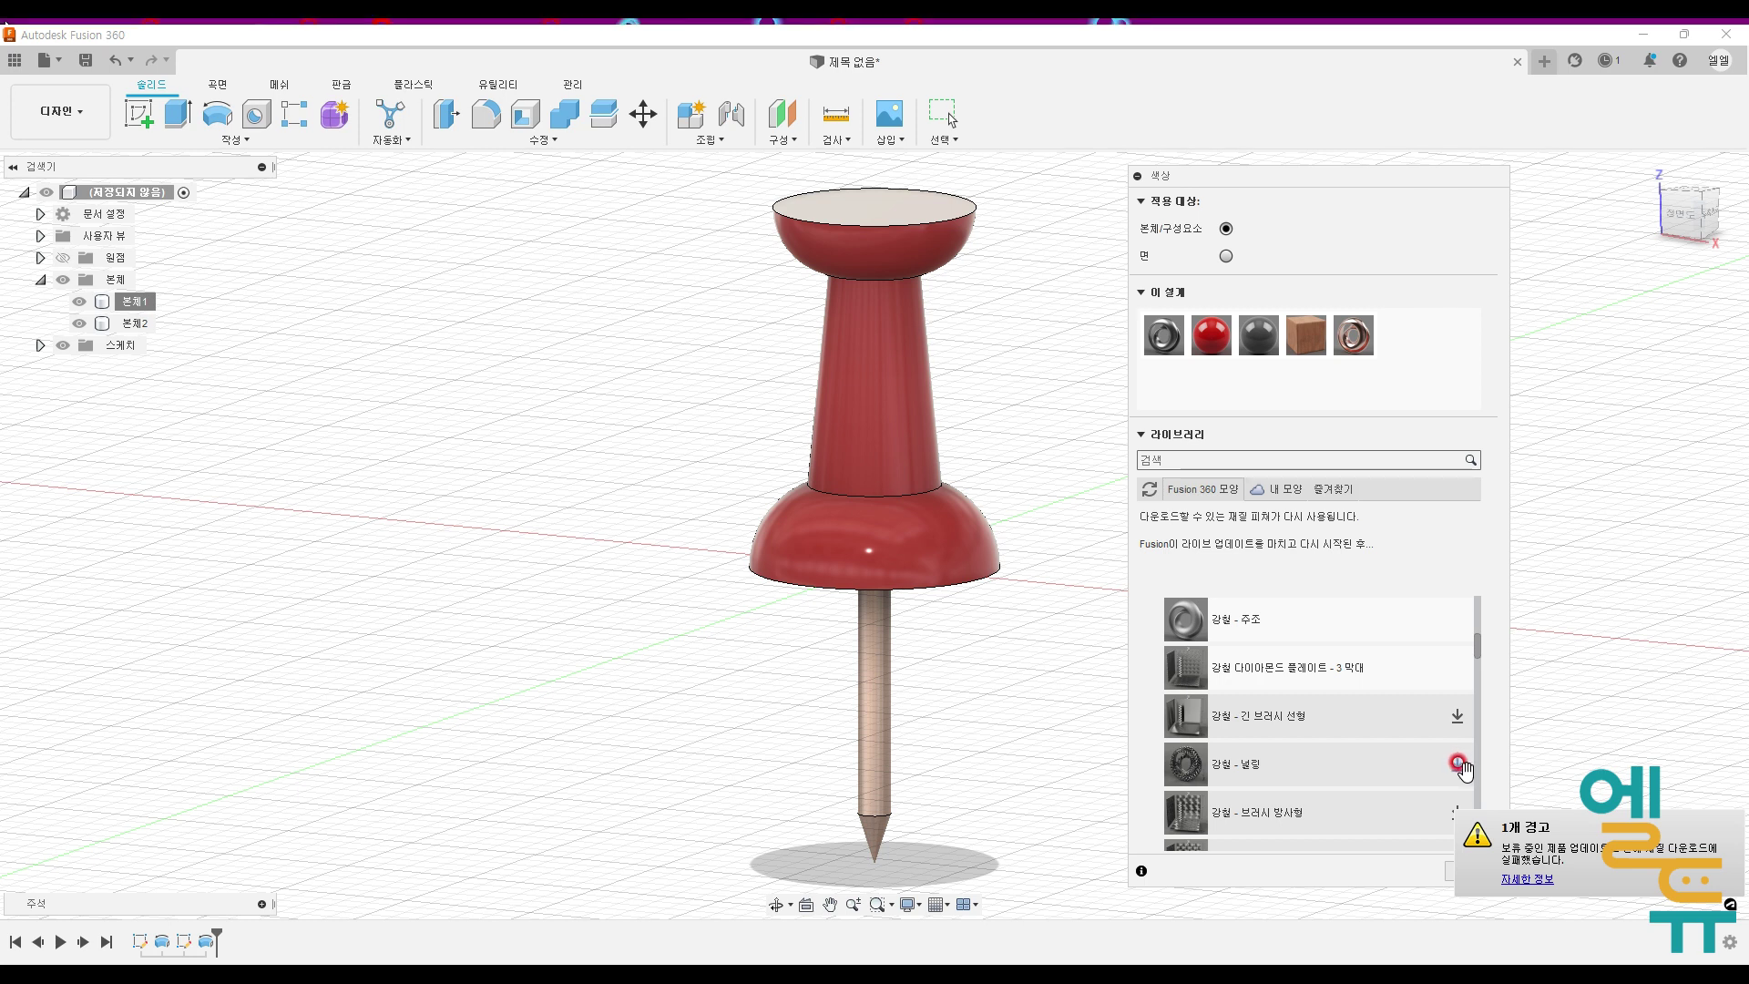
left_click_drag(1305, 668, 873, 692)
left_click_drag(1218, 615, 862, 648)
left_click(1050, 789)
Step: Apply the Steel - Satin appearance to the needle body and finish the appearance editing
scroll(1300, 760, "up", 2)
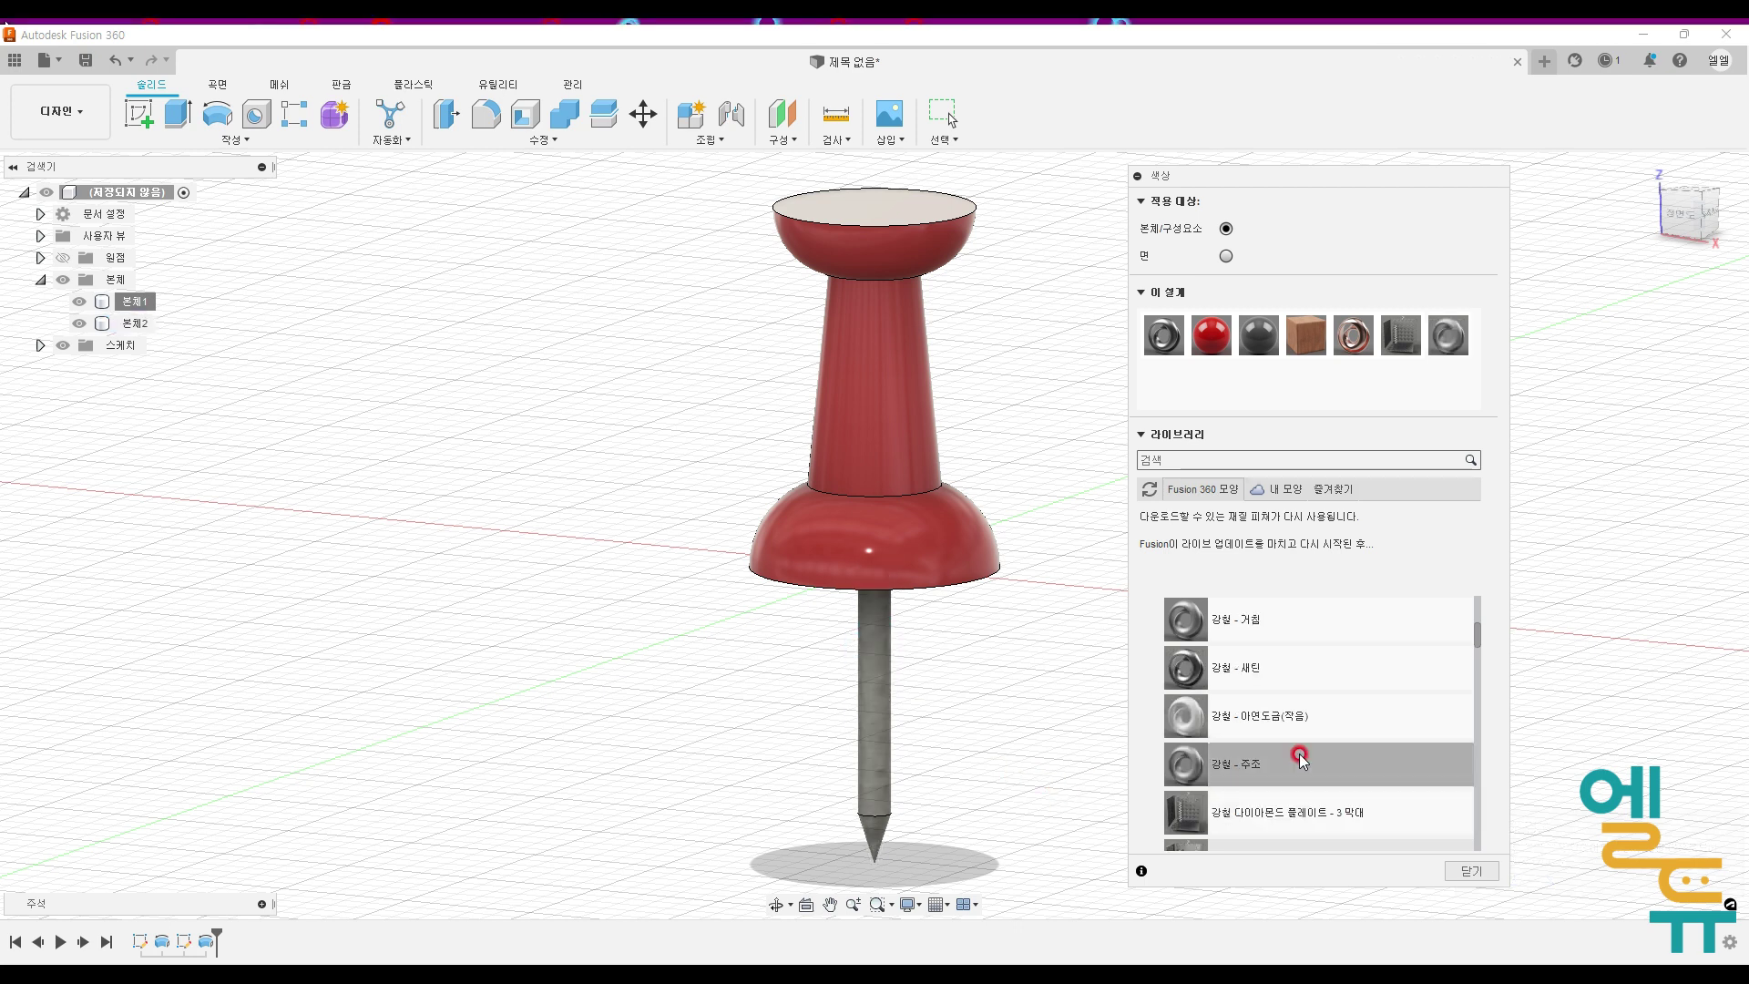
left_click_drag(1291, 669, 882, 679)
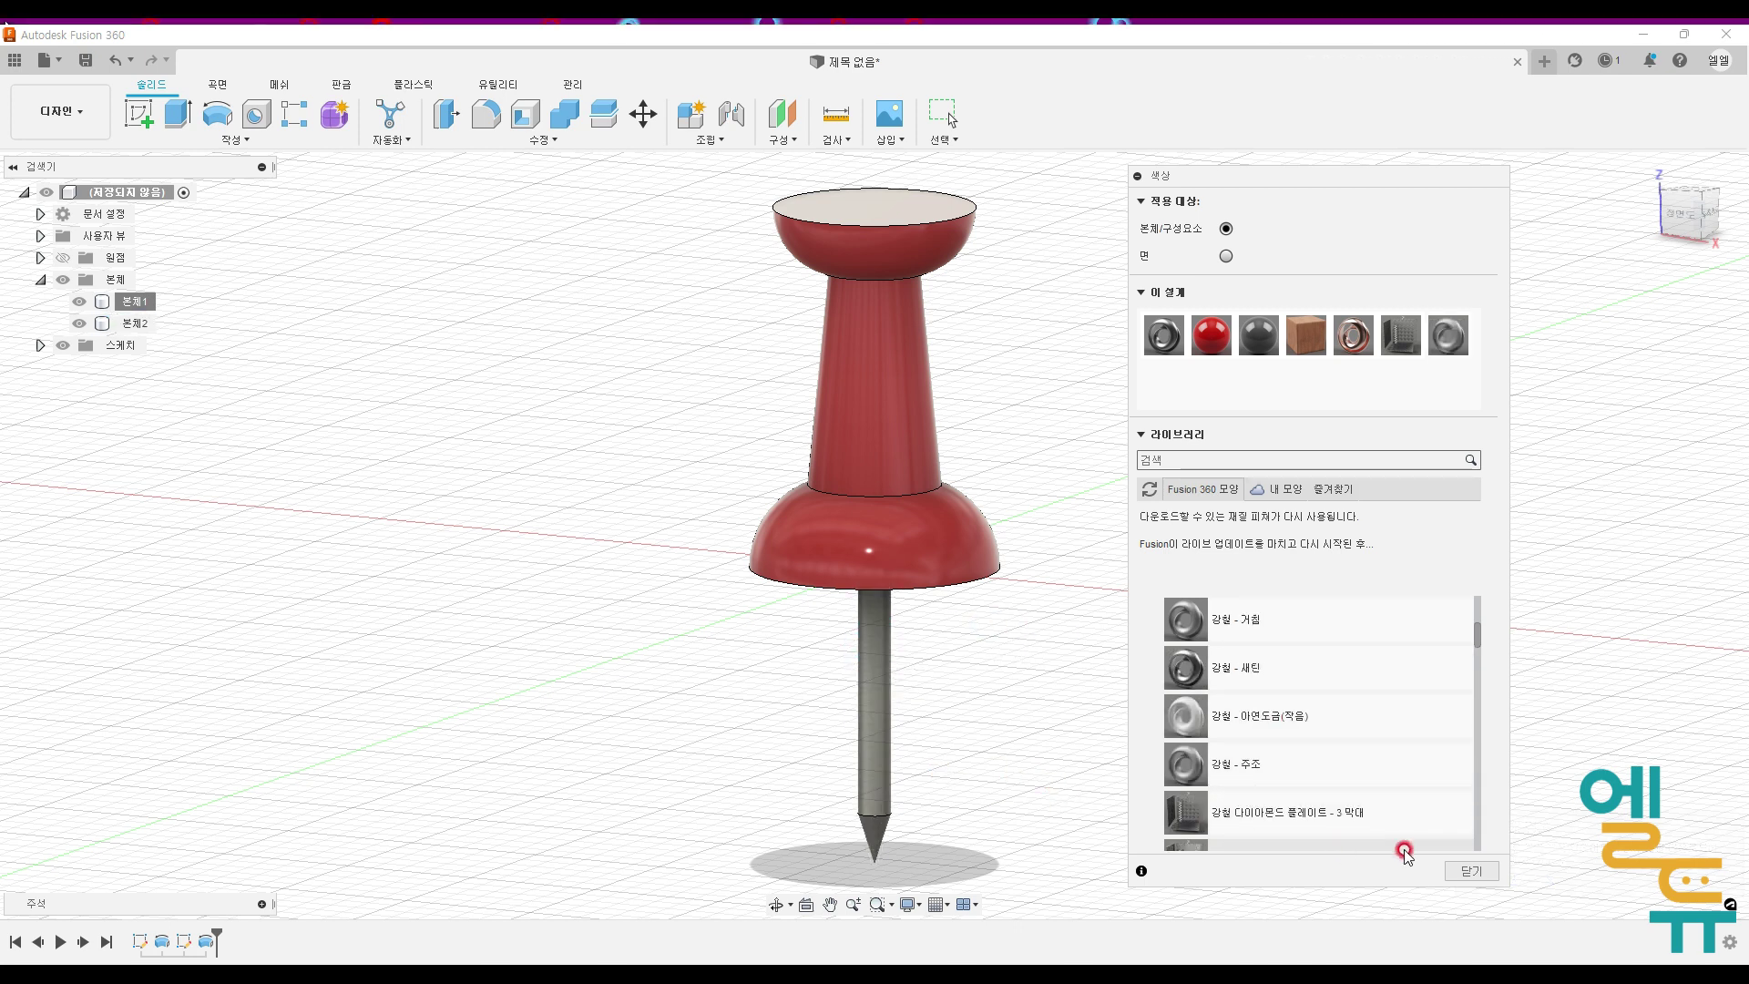
left_click(1471, 870)
Step: Fillet the handle's top rim, the edge where the shaft meets the base, and the base's lower rim with a 0.5 mm radius
middle_click_drag(1033, 781, 992, 730, "shift")
left_click(487, 114)
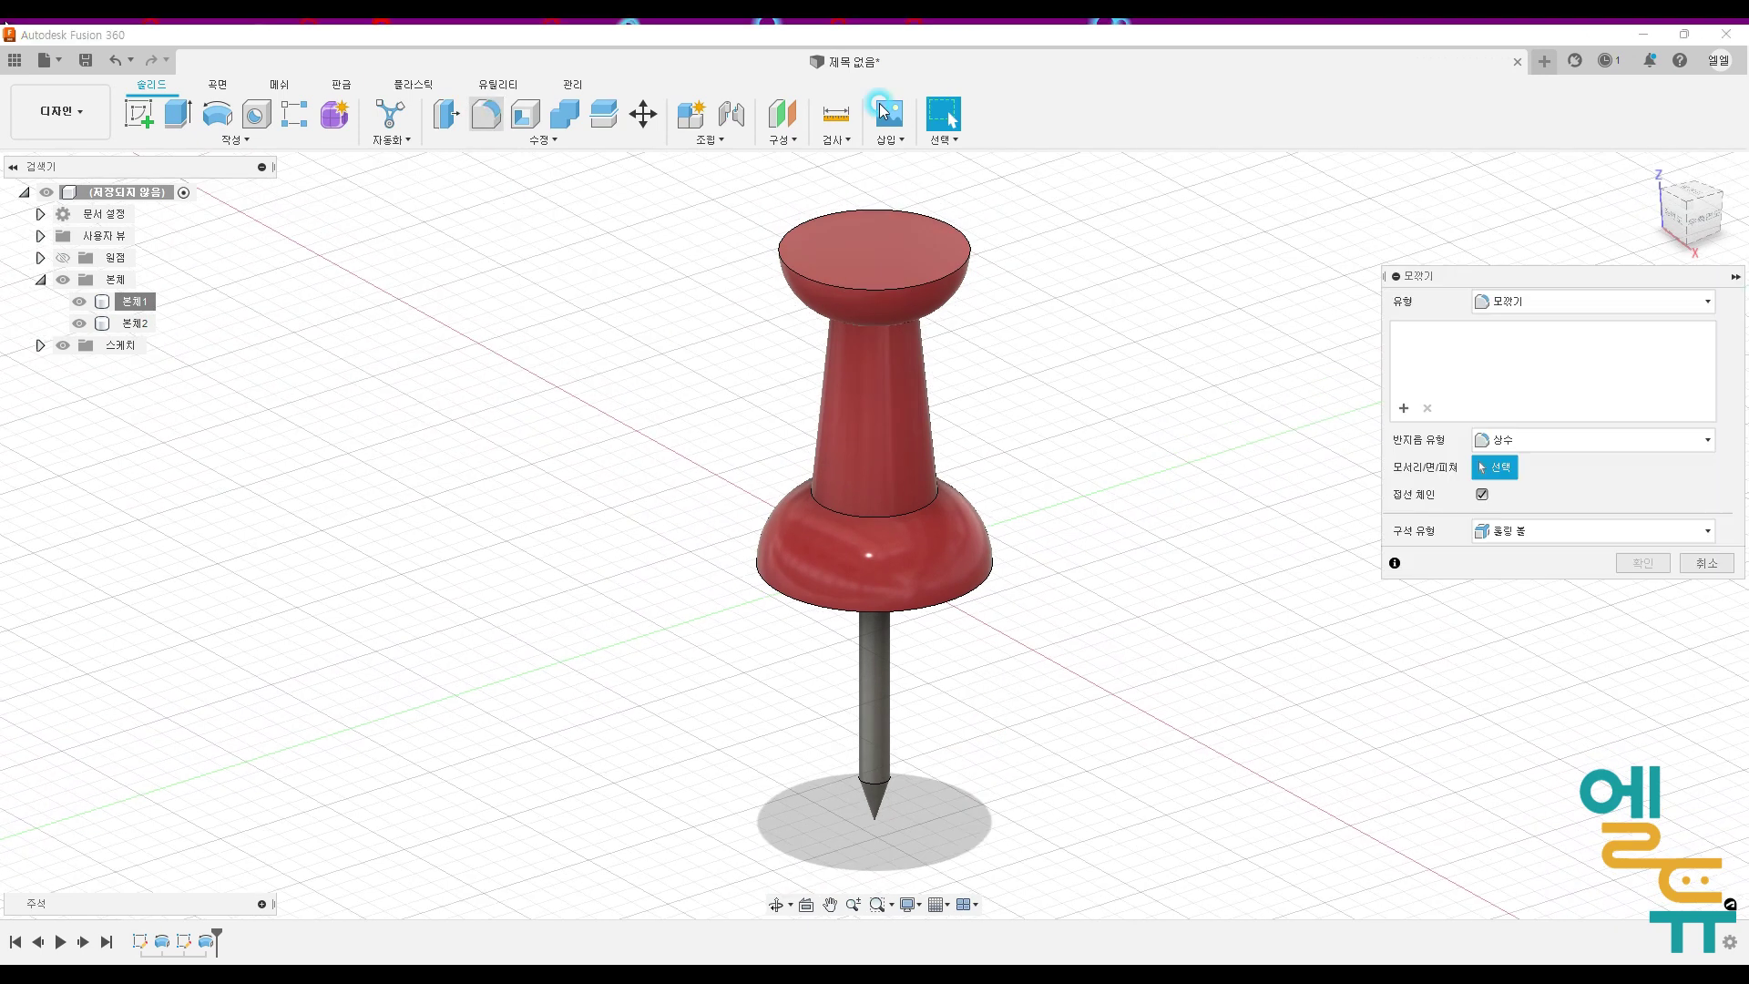
left_click(971, 233)
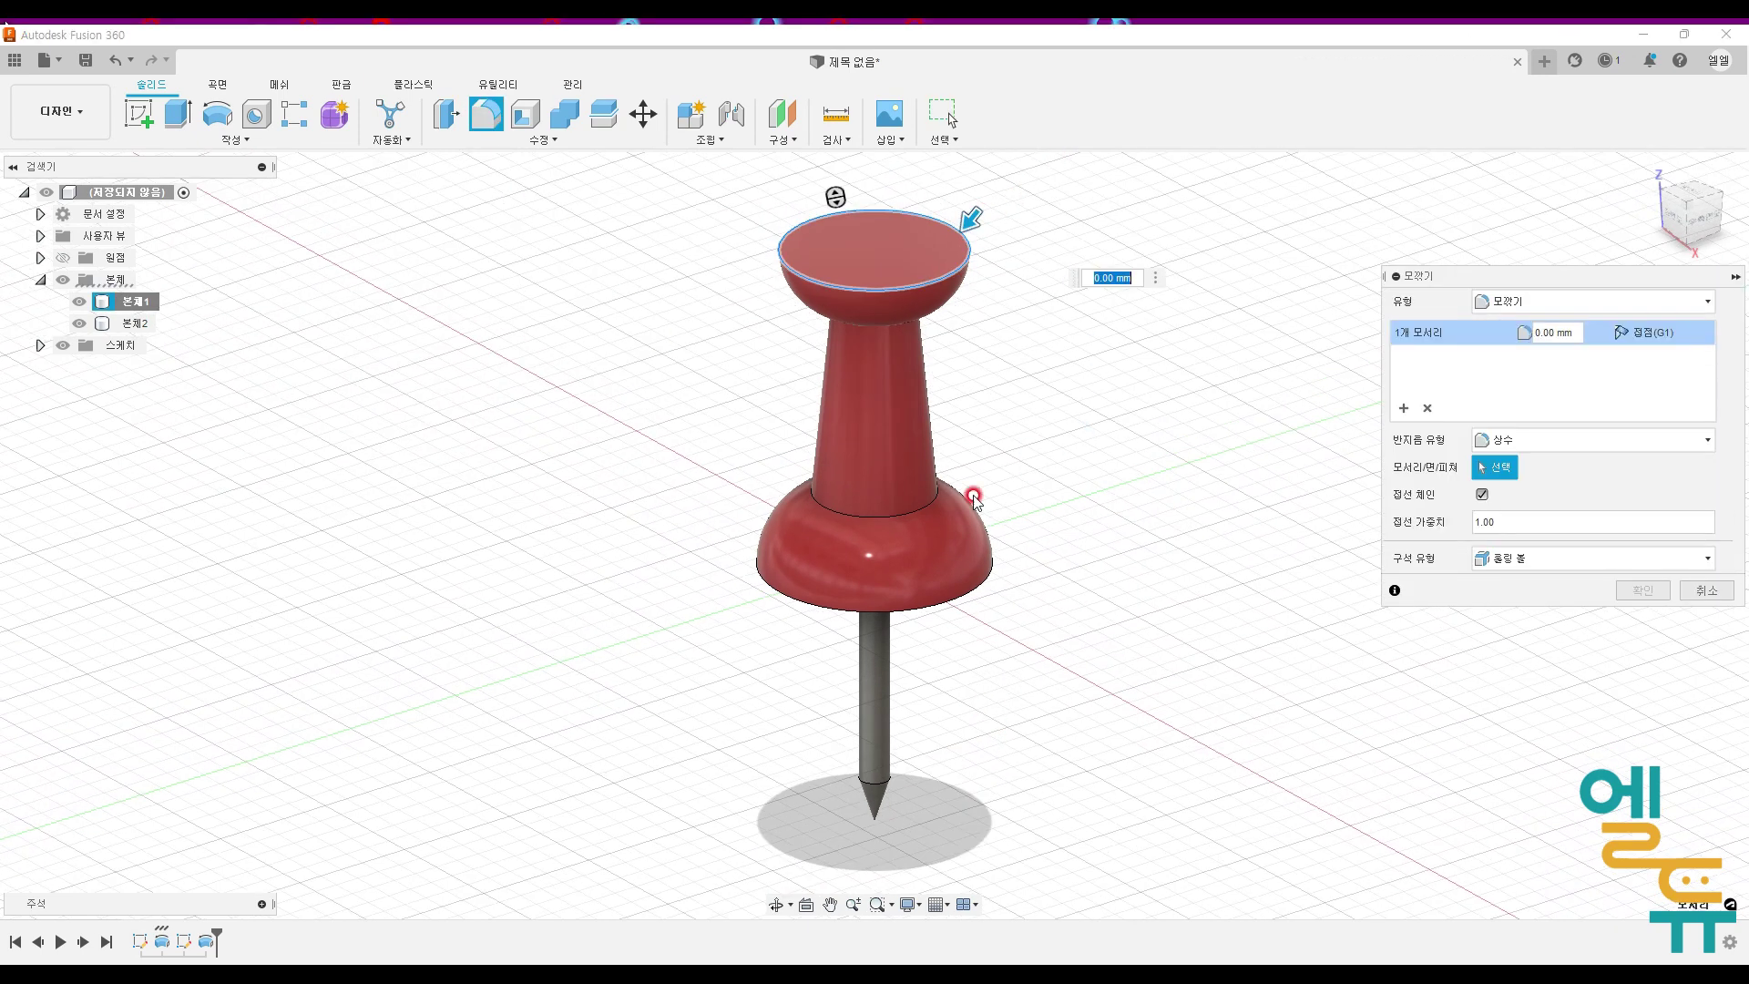
left_click(931, 506)
left_click(985, 589)
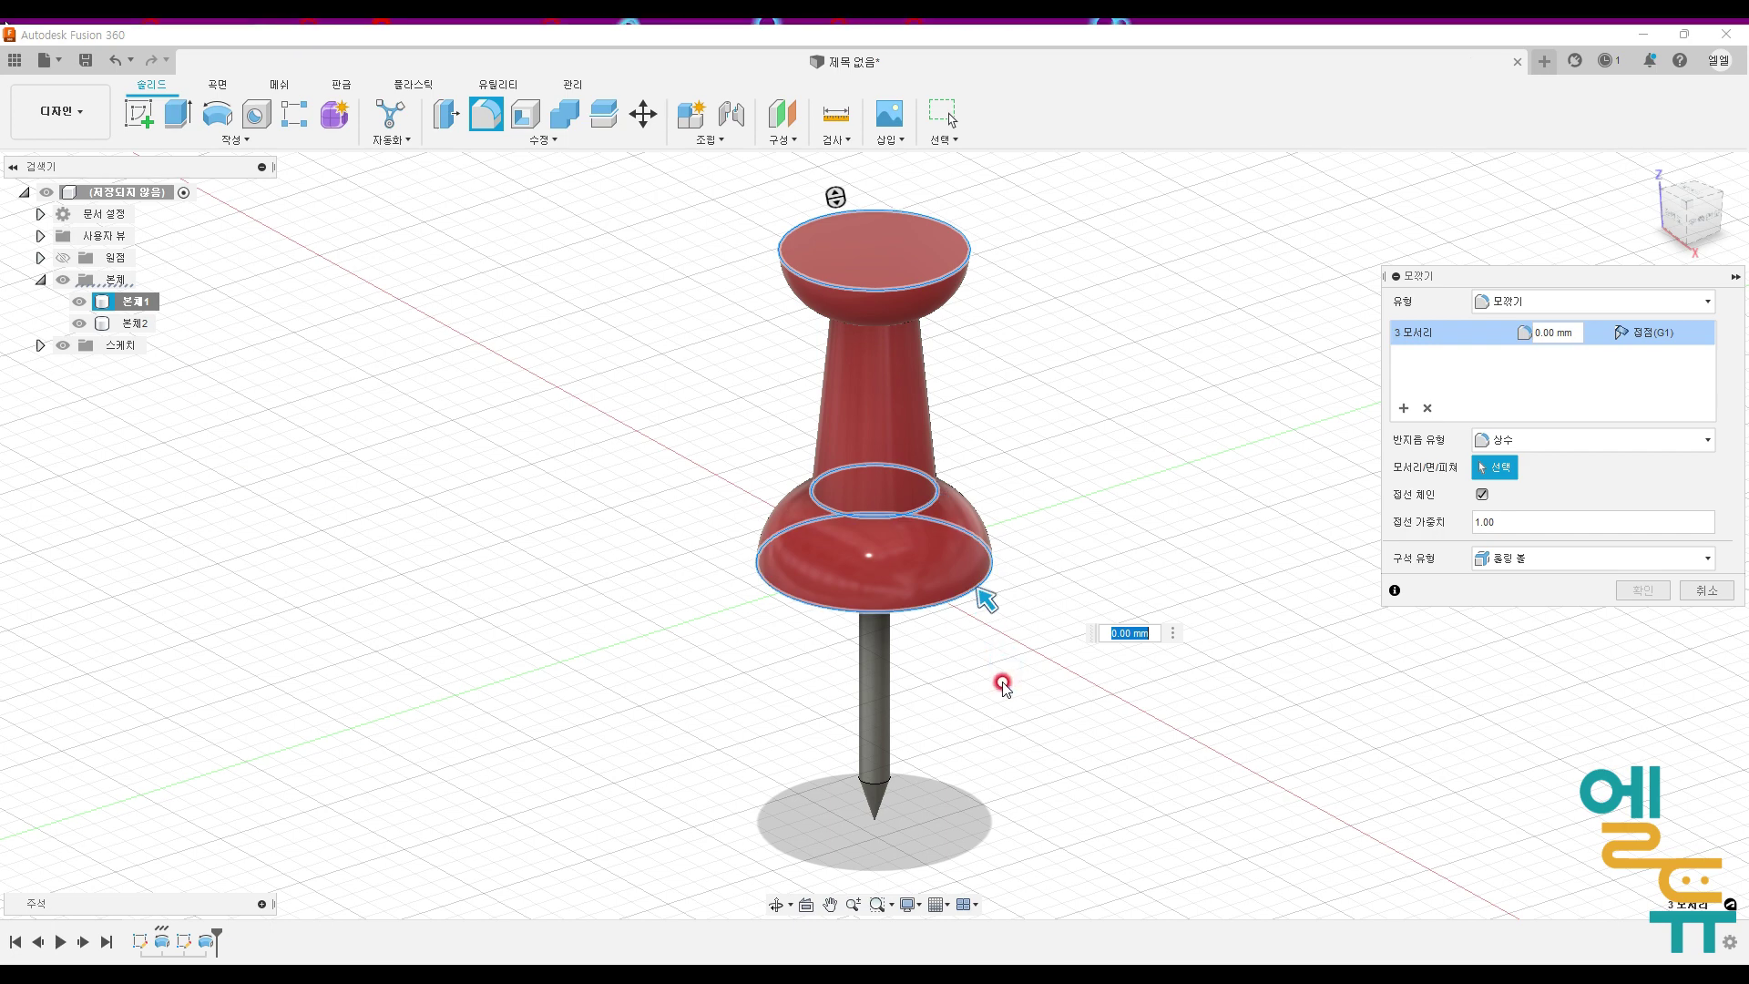
type("0.5")
key("Return")
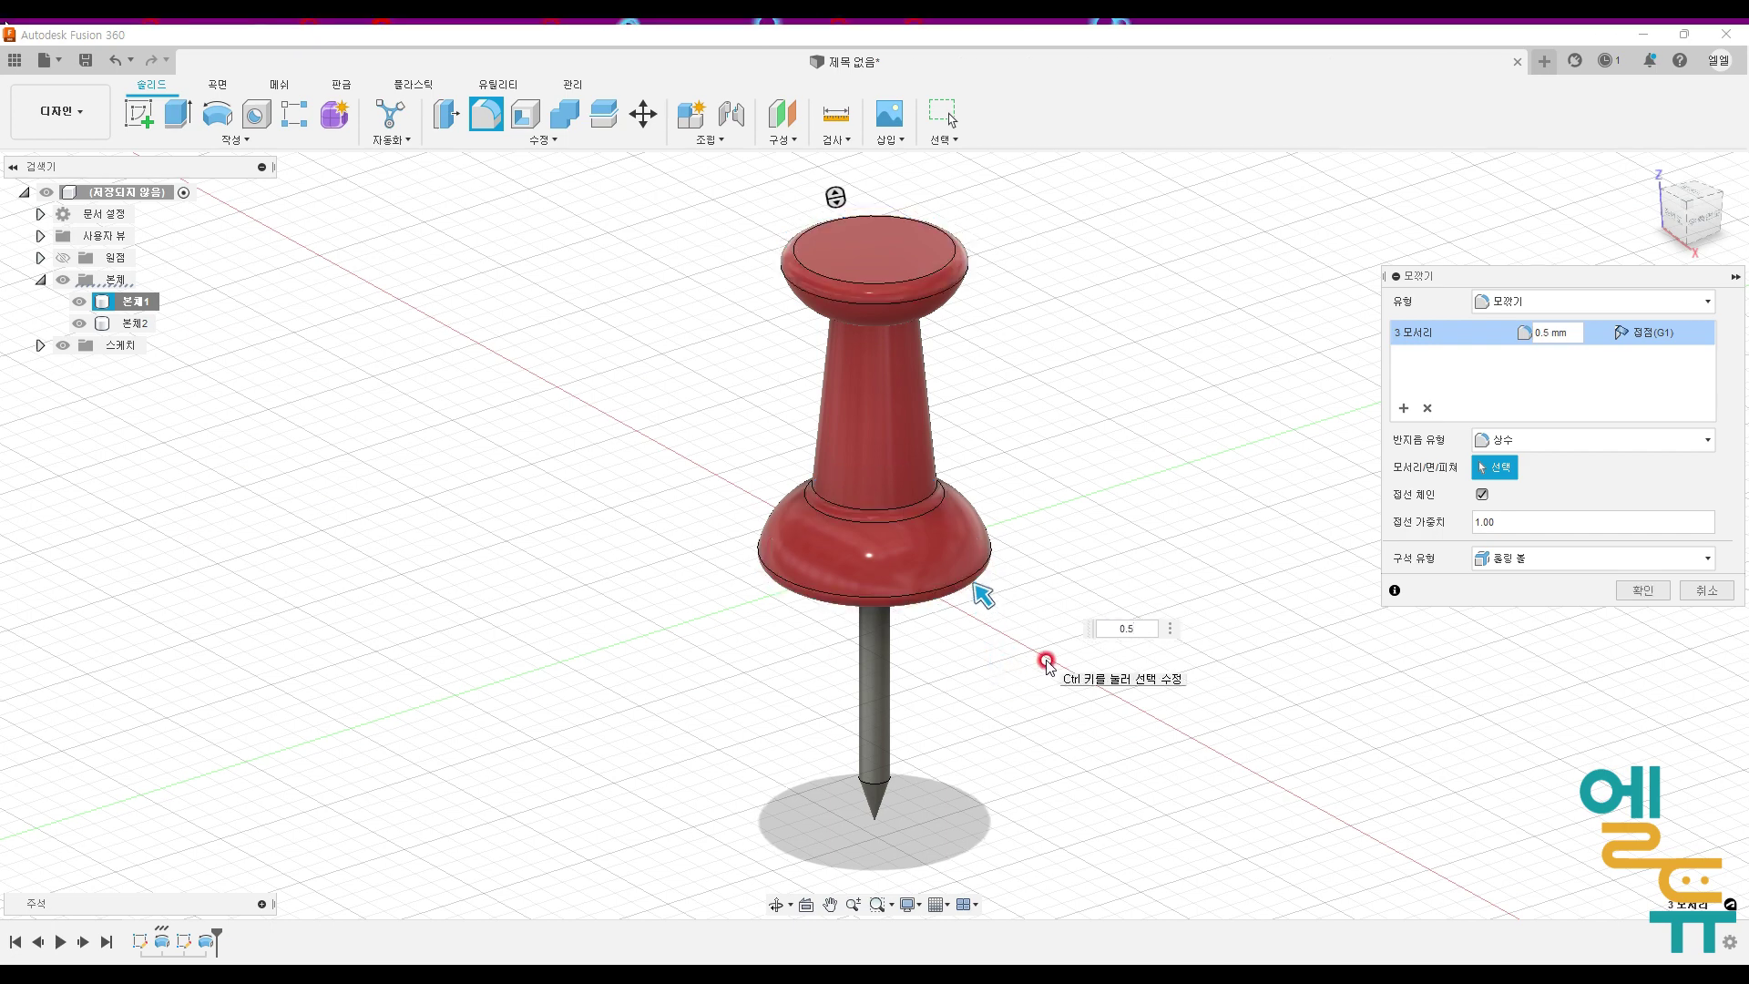
left_click(1641, 589)
Step: Turn off the layout grid in the model view
mouse_move(1124, 746)
middle_mouse_down("shift")
mouse_move(1113, 704)
mouse_move(1140, 668)
mouse_move(1136, 719)
mouse_move(1062, 734)
mouse_move(1147, 723)
mouse_move(1111, 733)
middle_mouse_up("shift")
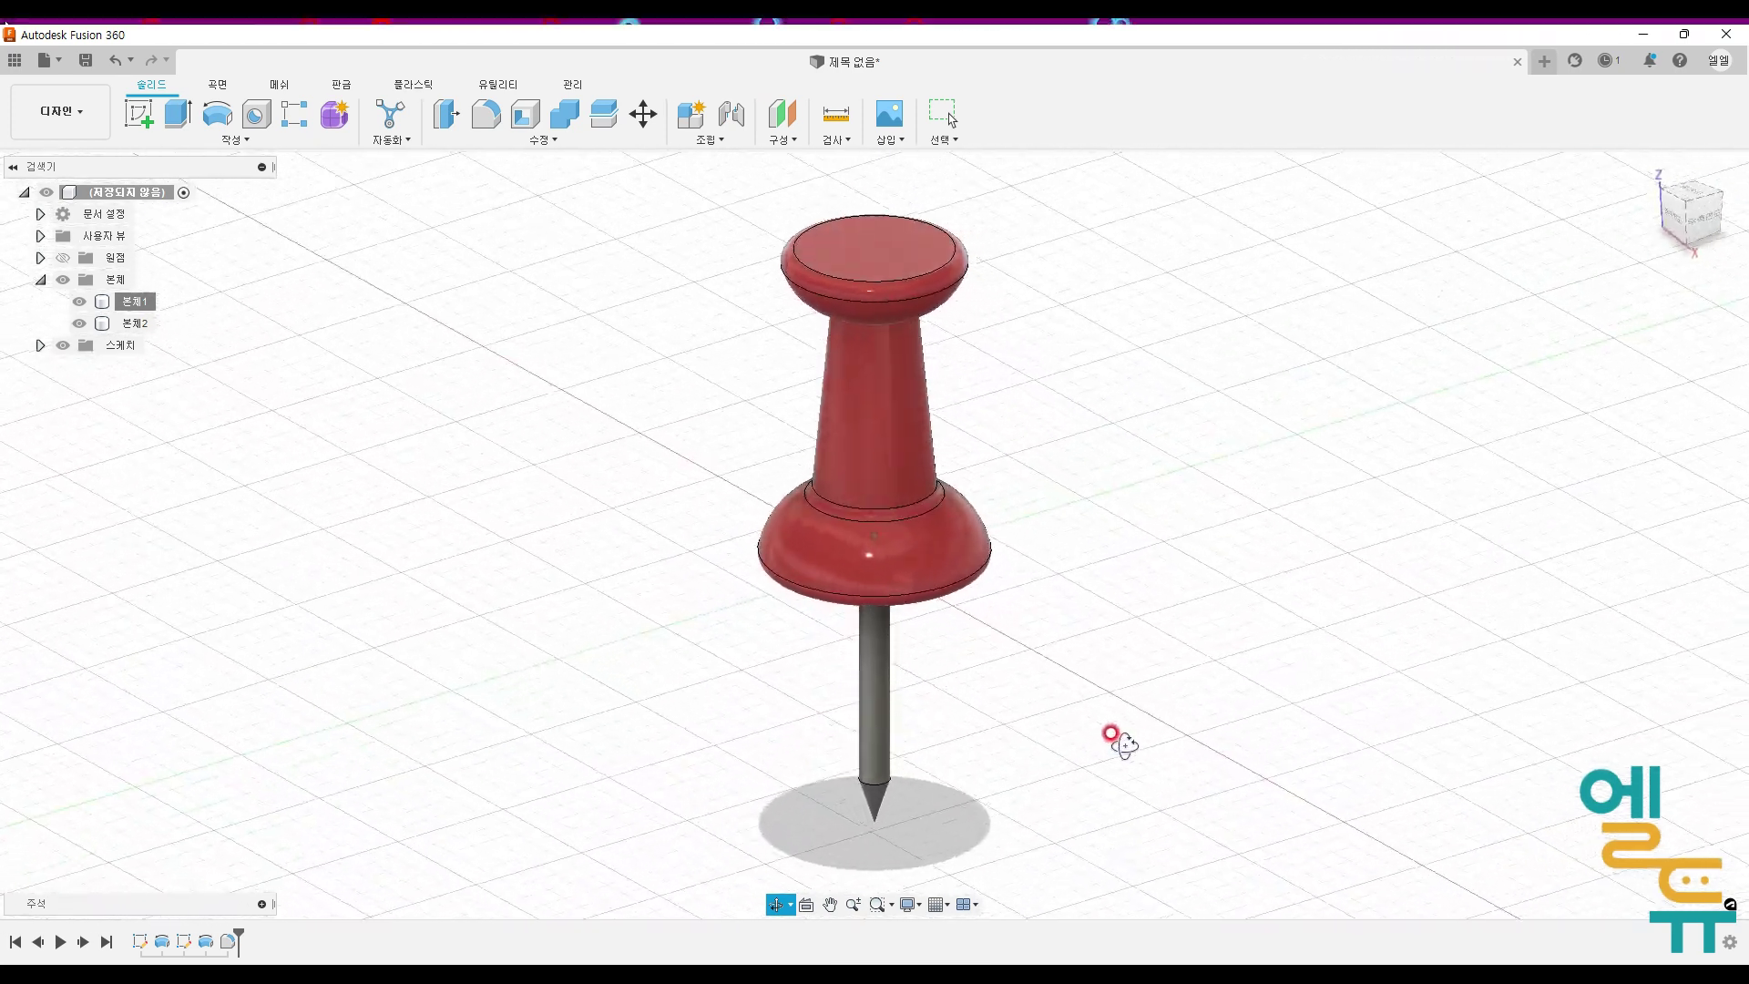
left_click(950, 906)
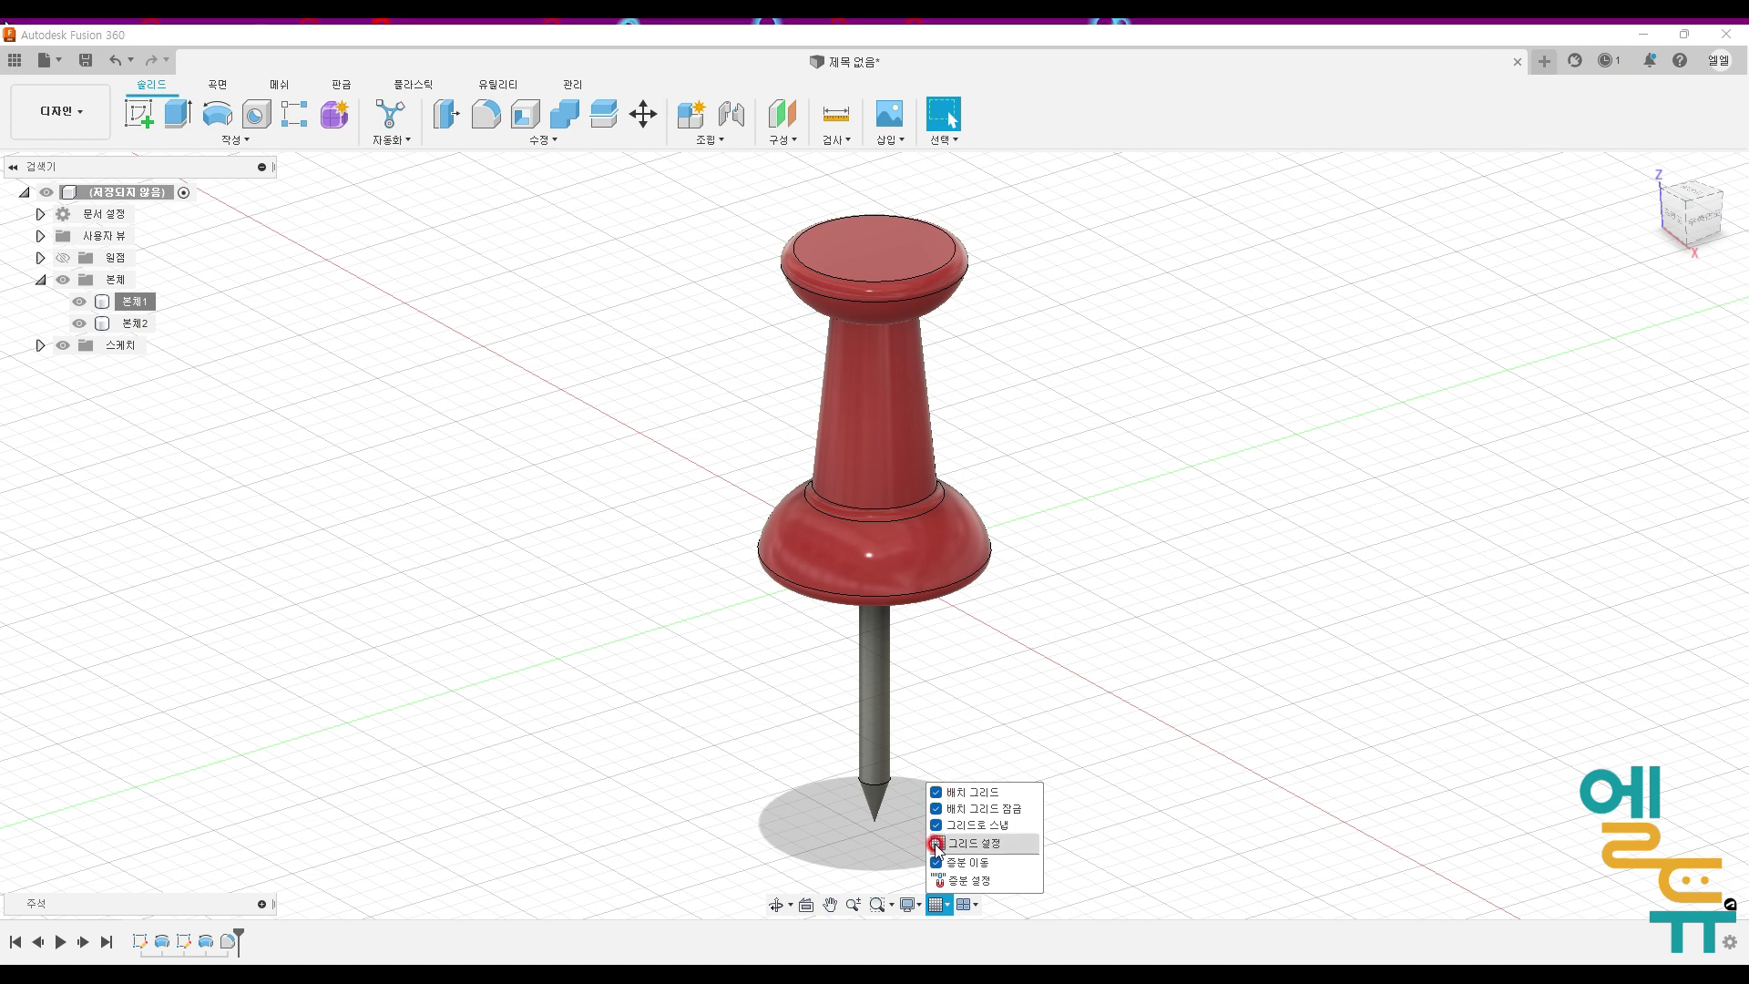
left_click(1197, 868)
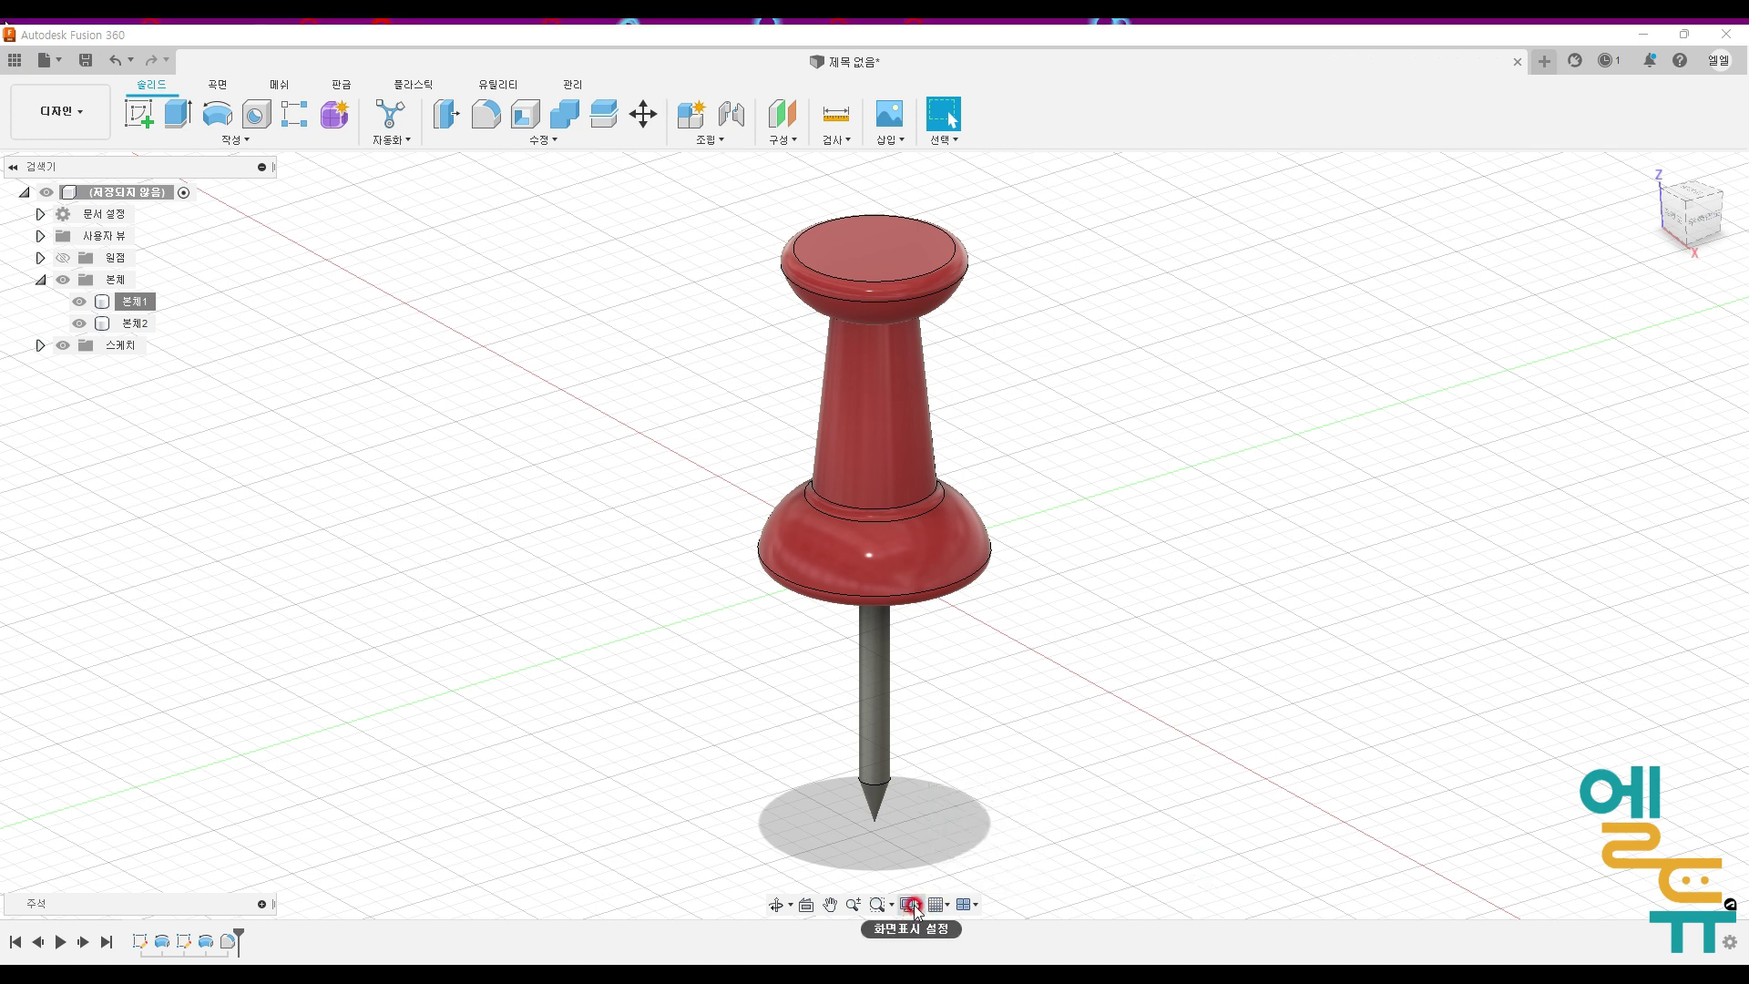
left_click(920, 906)
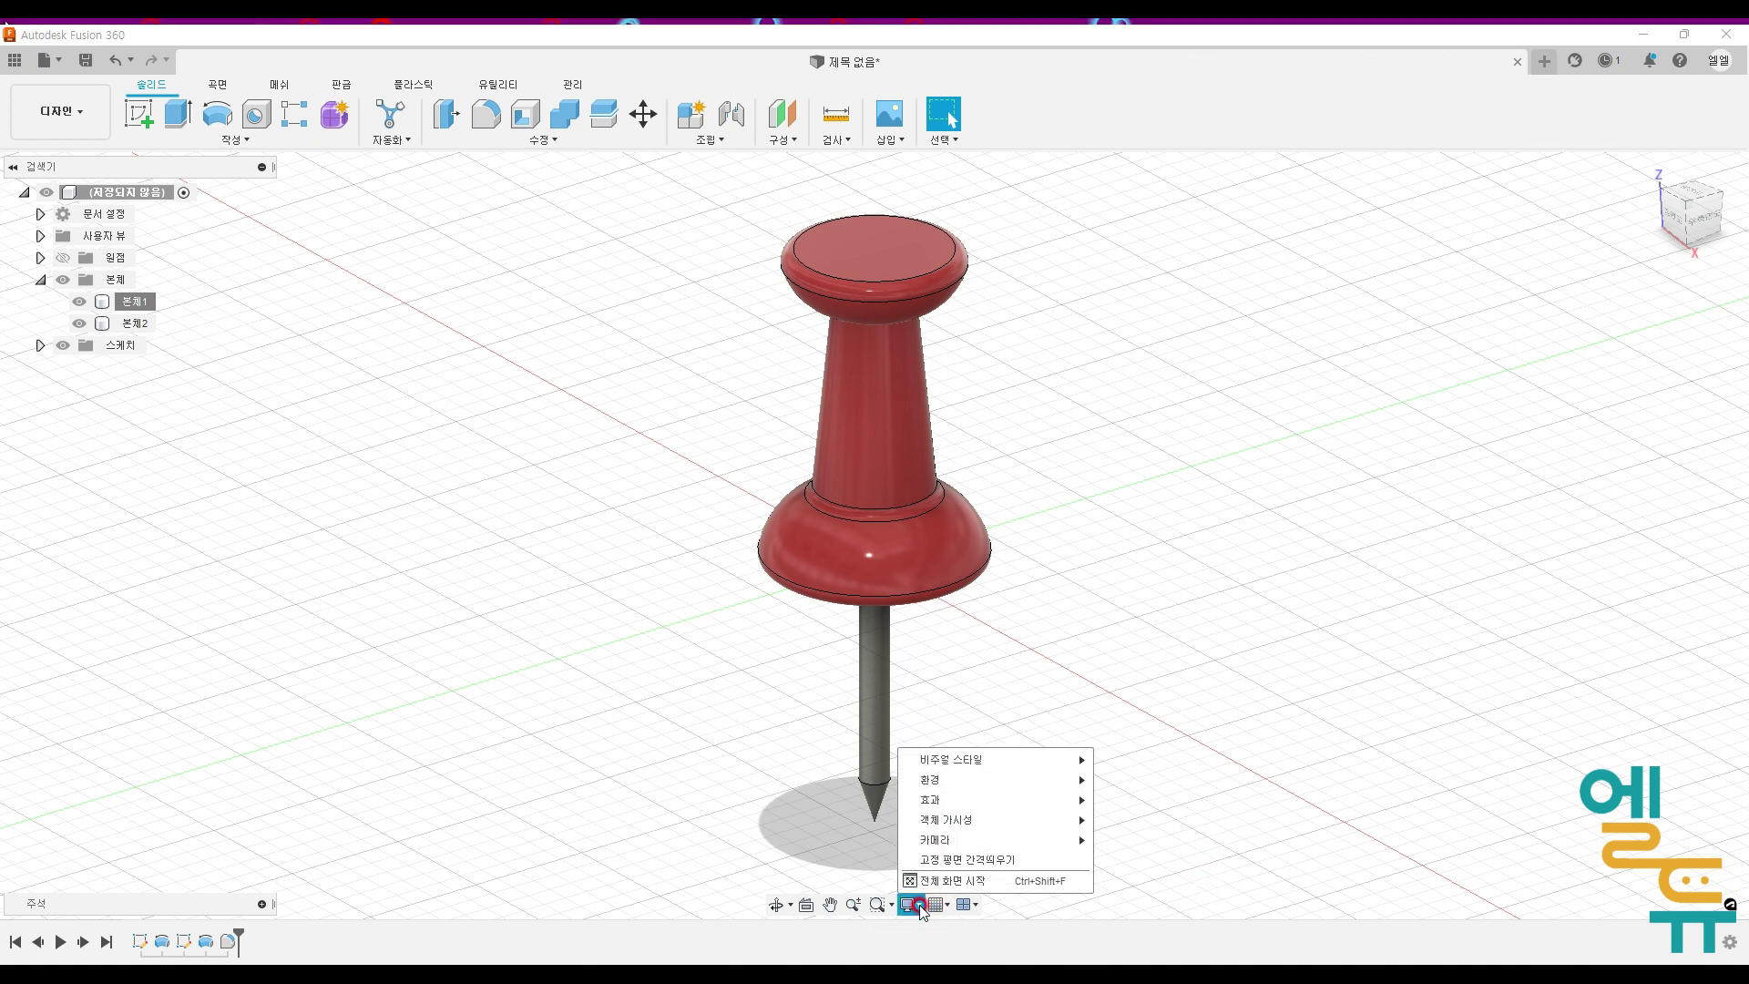
left_click(918, 906)
left_click(949, 906)
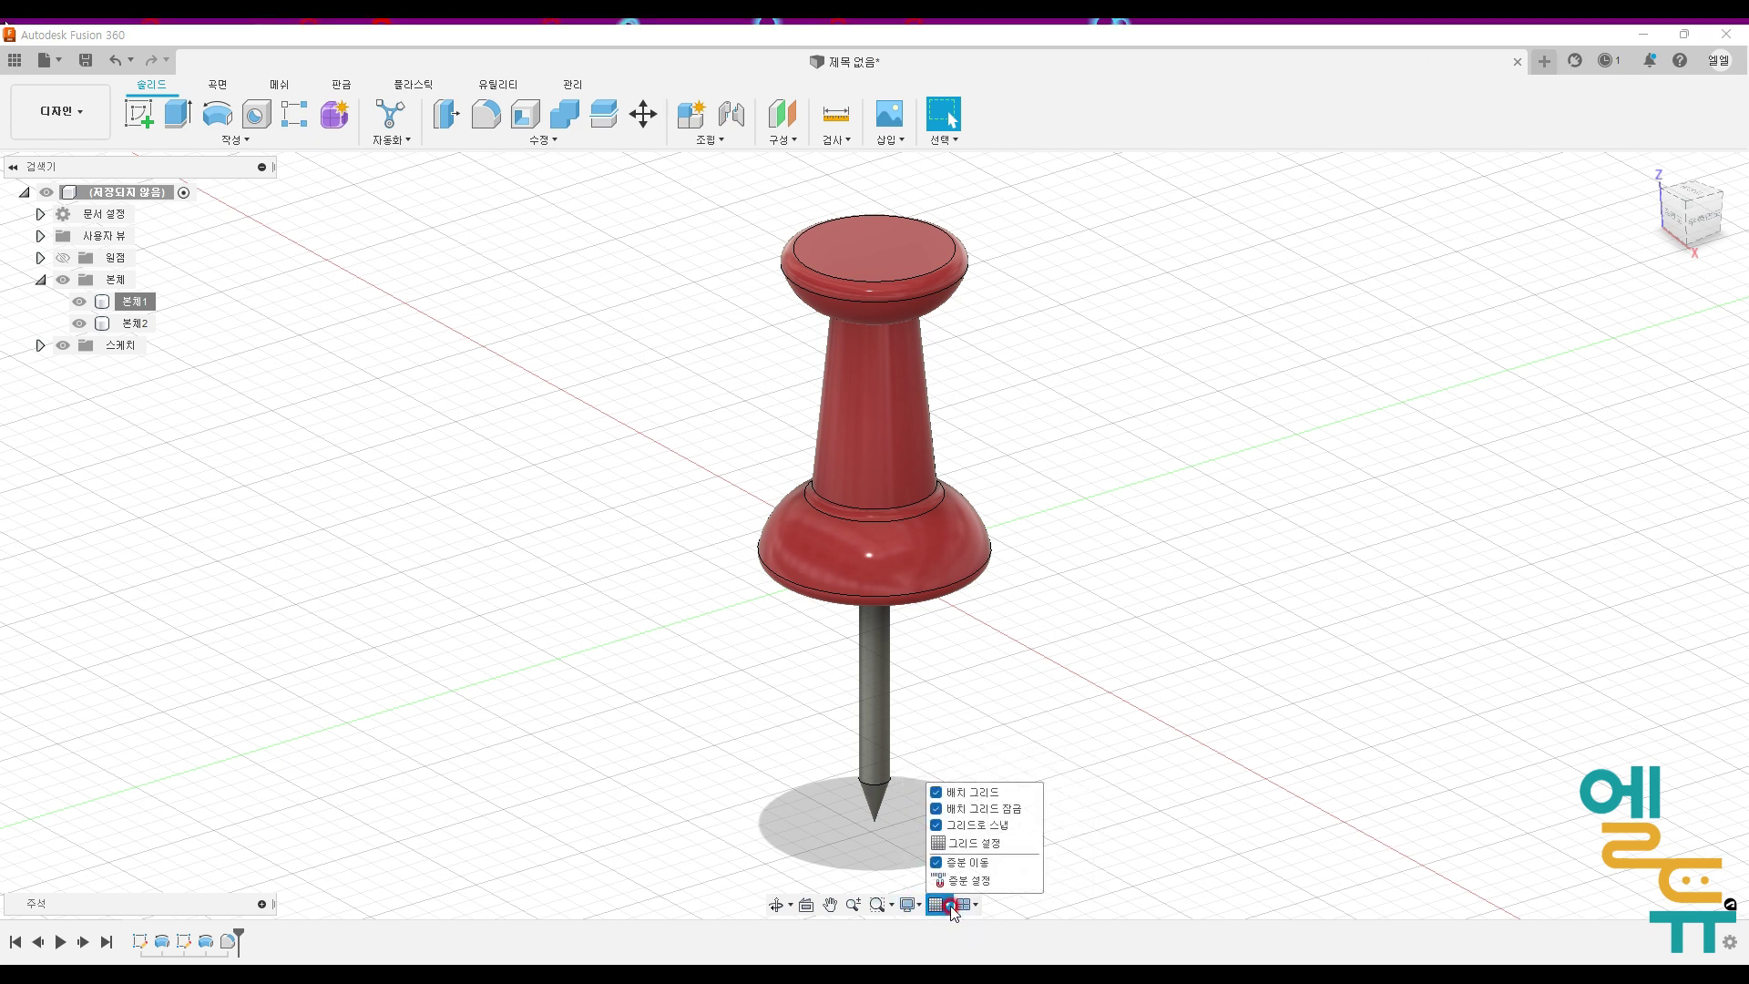
left_click(935, 792)
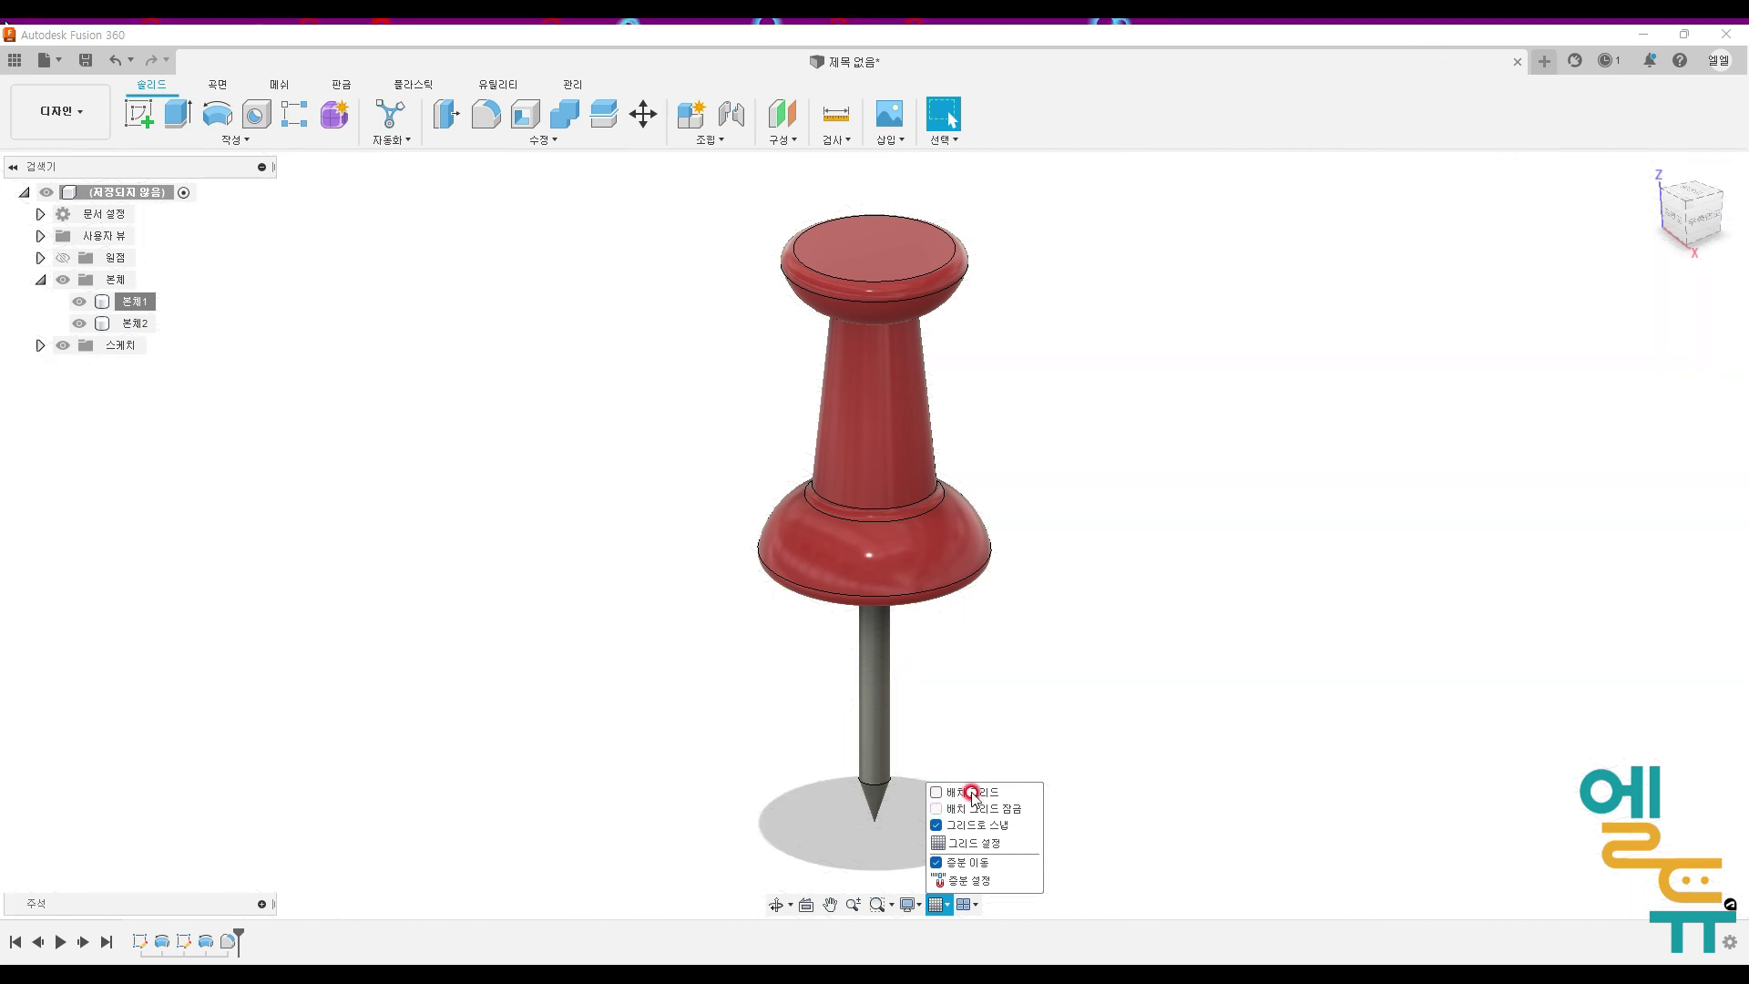
Step: Set the visual style to Shaded without edges and inspect the pushpin
middle_click_drag(1054, 808, 999, 796, "shift")
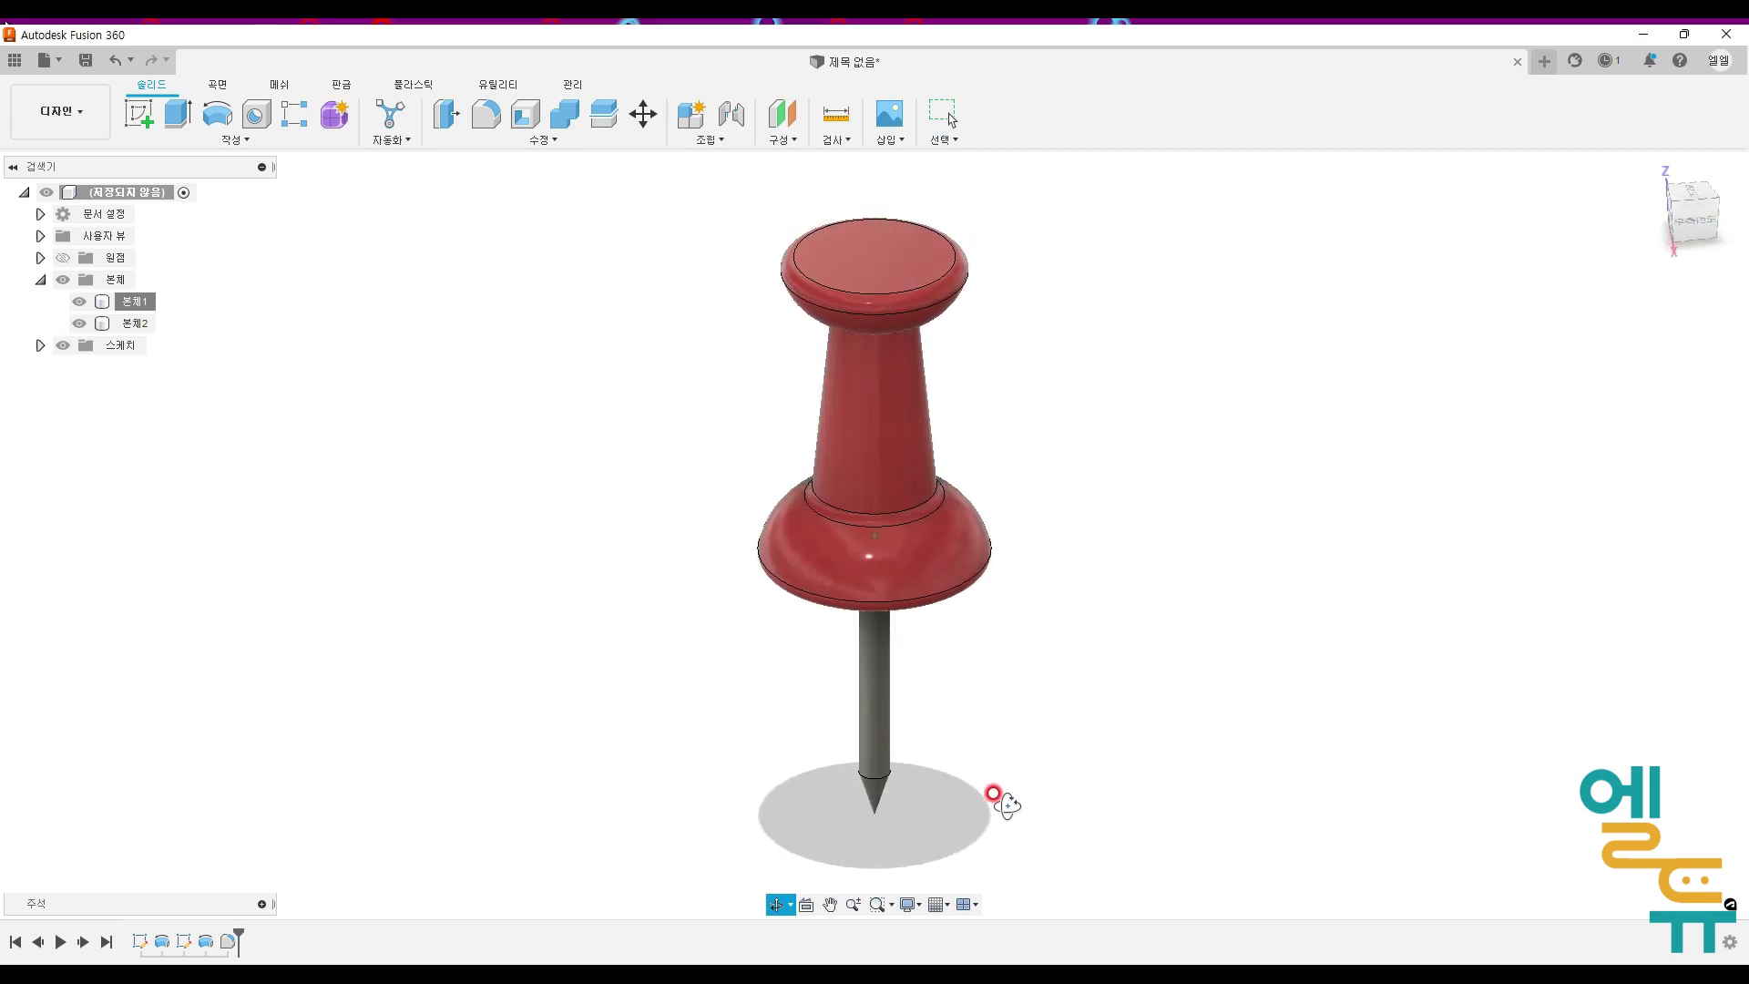
left_click(920, 904)
left_click(1018, 761)
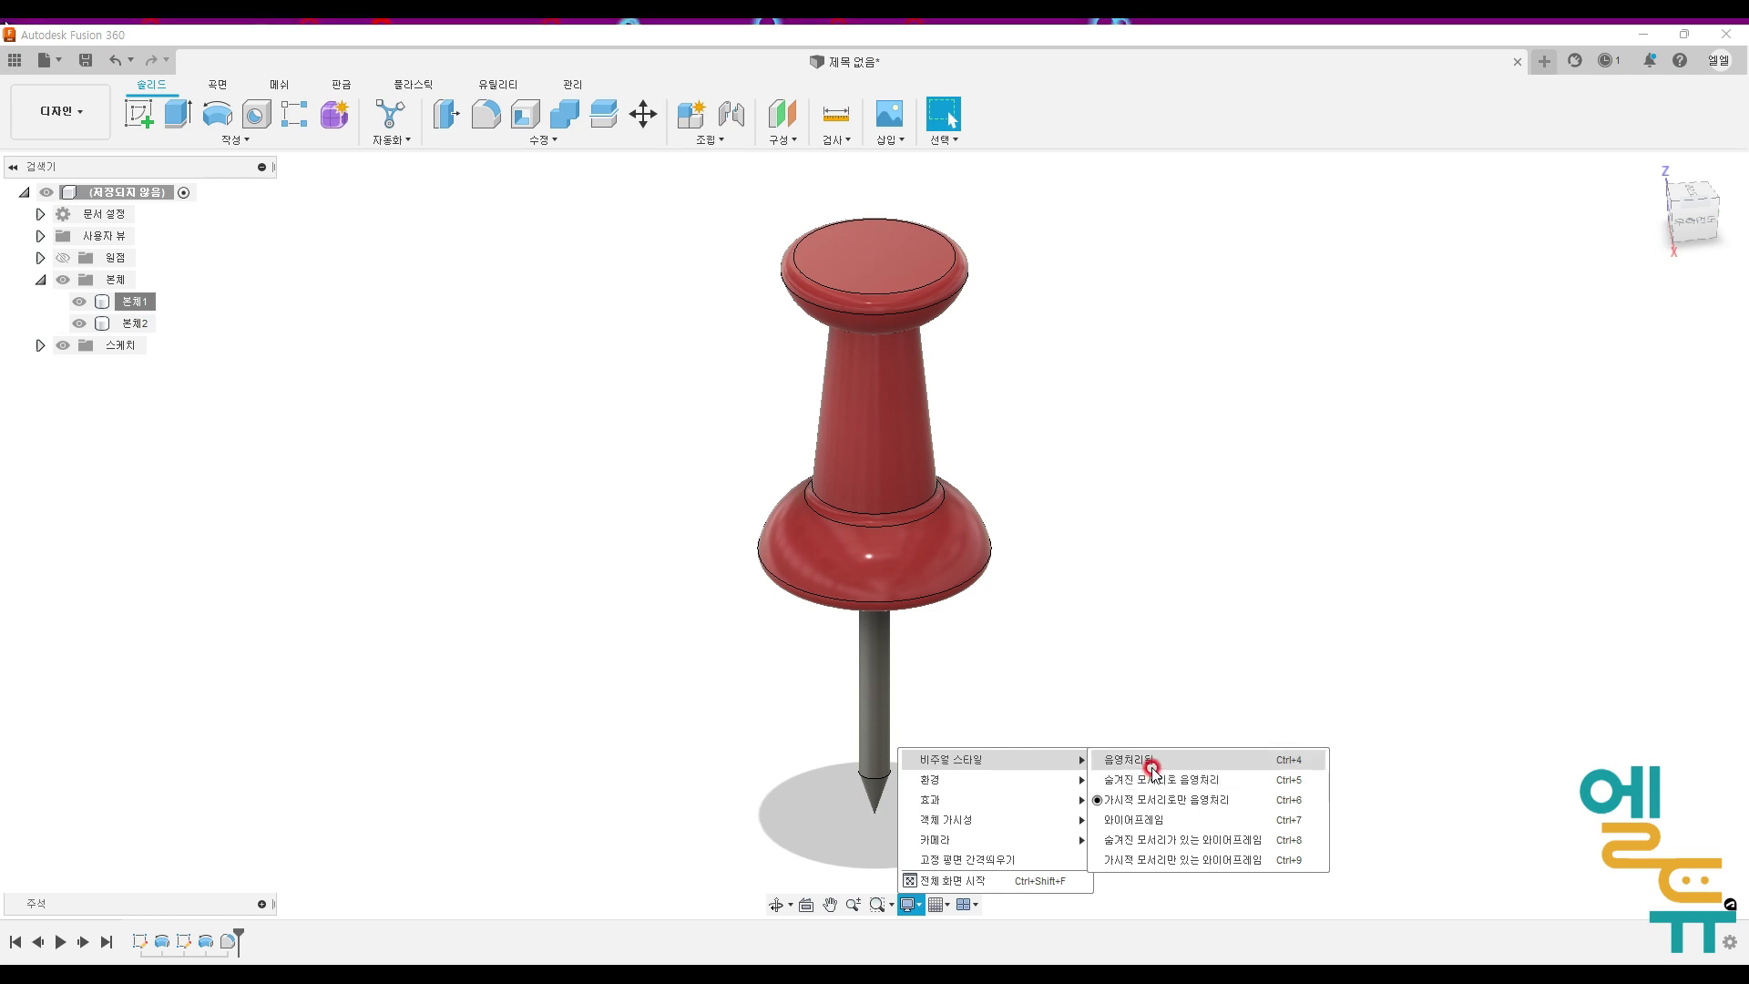
left_click(1176, 762)
mouse_move(1089, 734)
middle_mouse_down("shift")
mouse_move(1049, 687)
mouse_move(1064, 646)
mouse_move(1125, 736)
middle_mouse_up("shift")
left_click_drag(1138, 729, 1122, 727)
key("Escape")
Step: Return the visual style to Shaded with Visible Edges Only and turn the layout grid back on
left_click(919, 904)
mouse_move(984, 762)
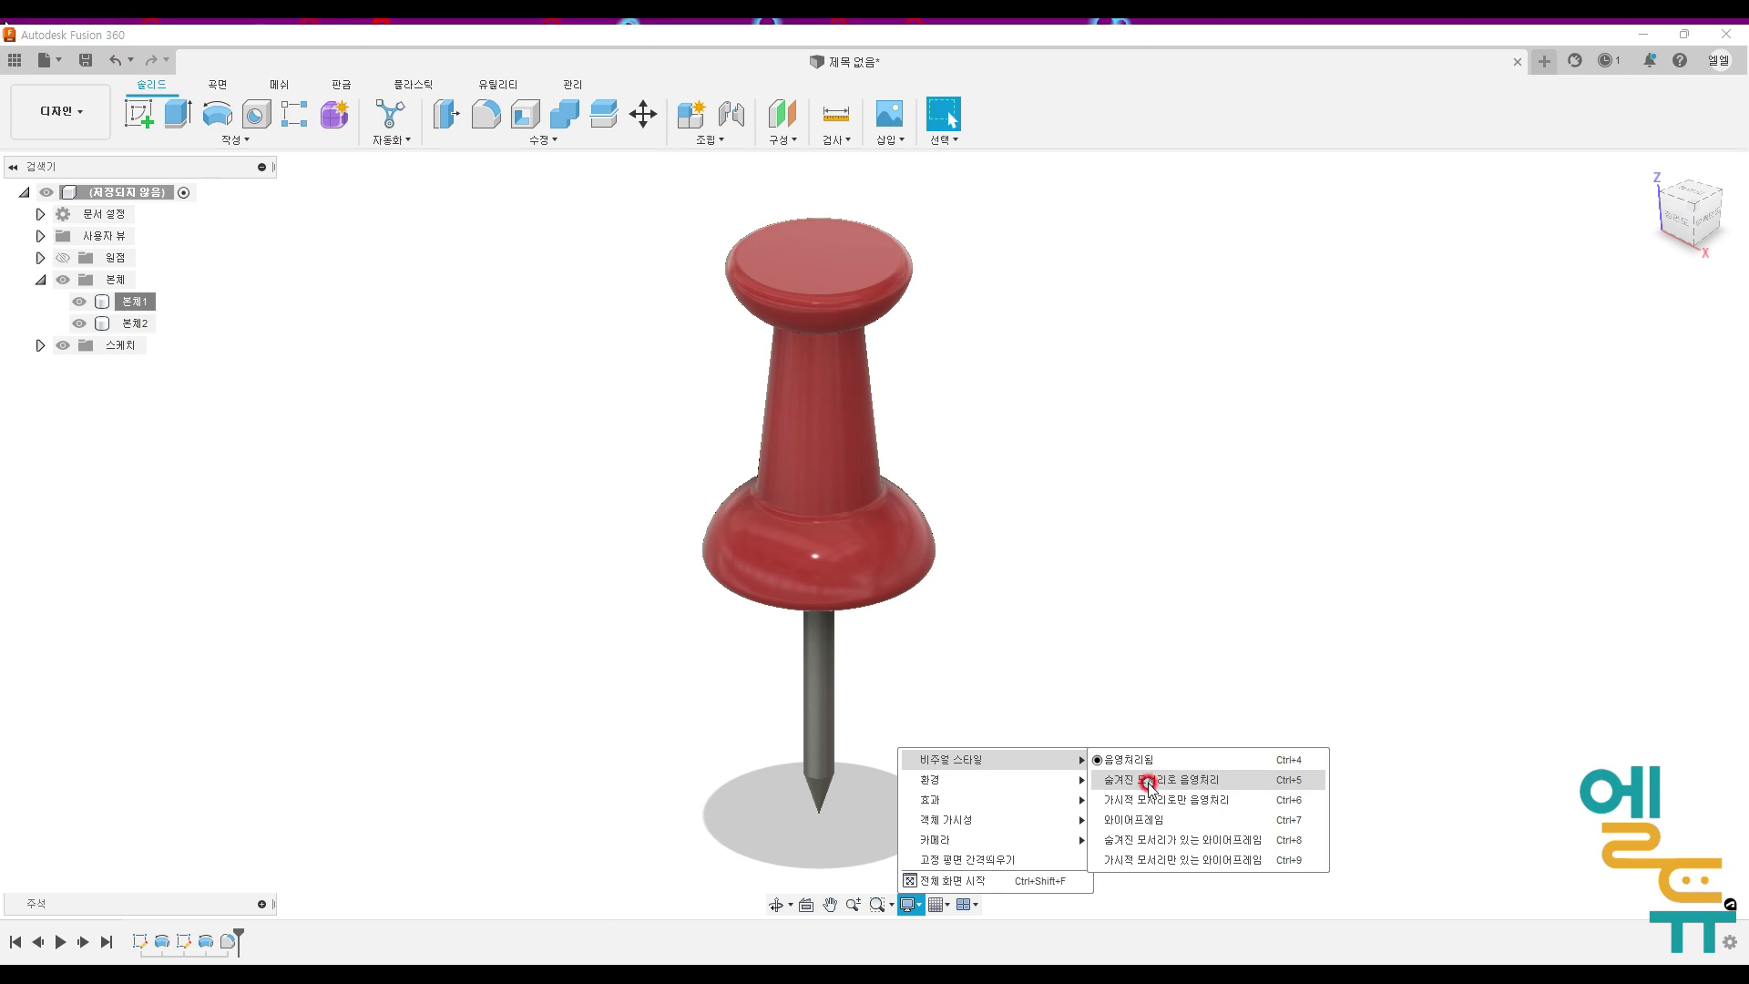
left_click(1146, 798)
left_click(938, 905)
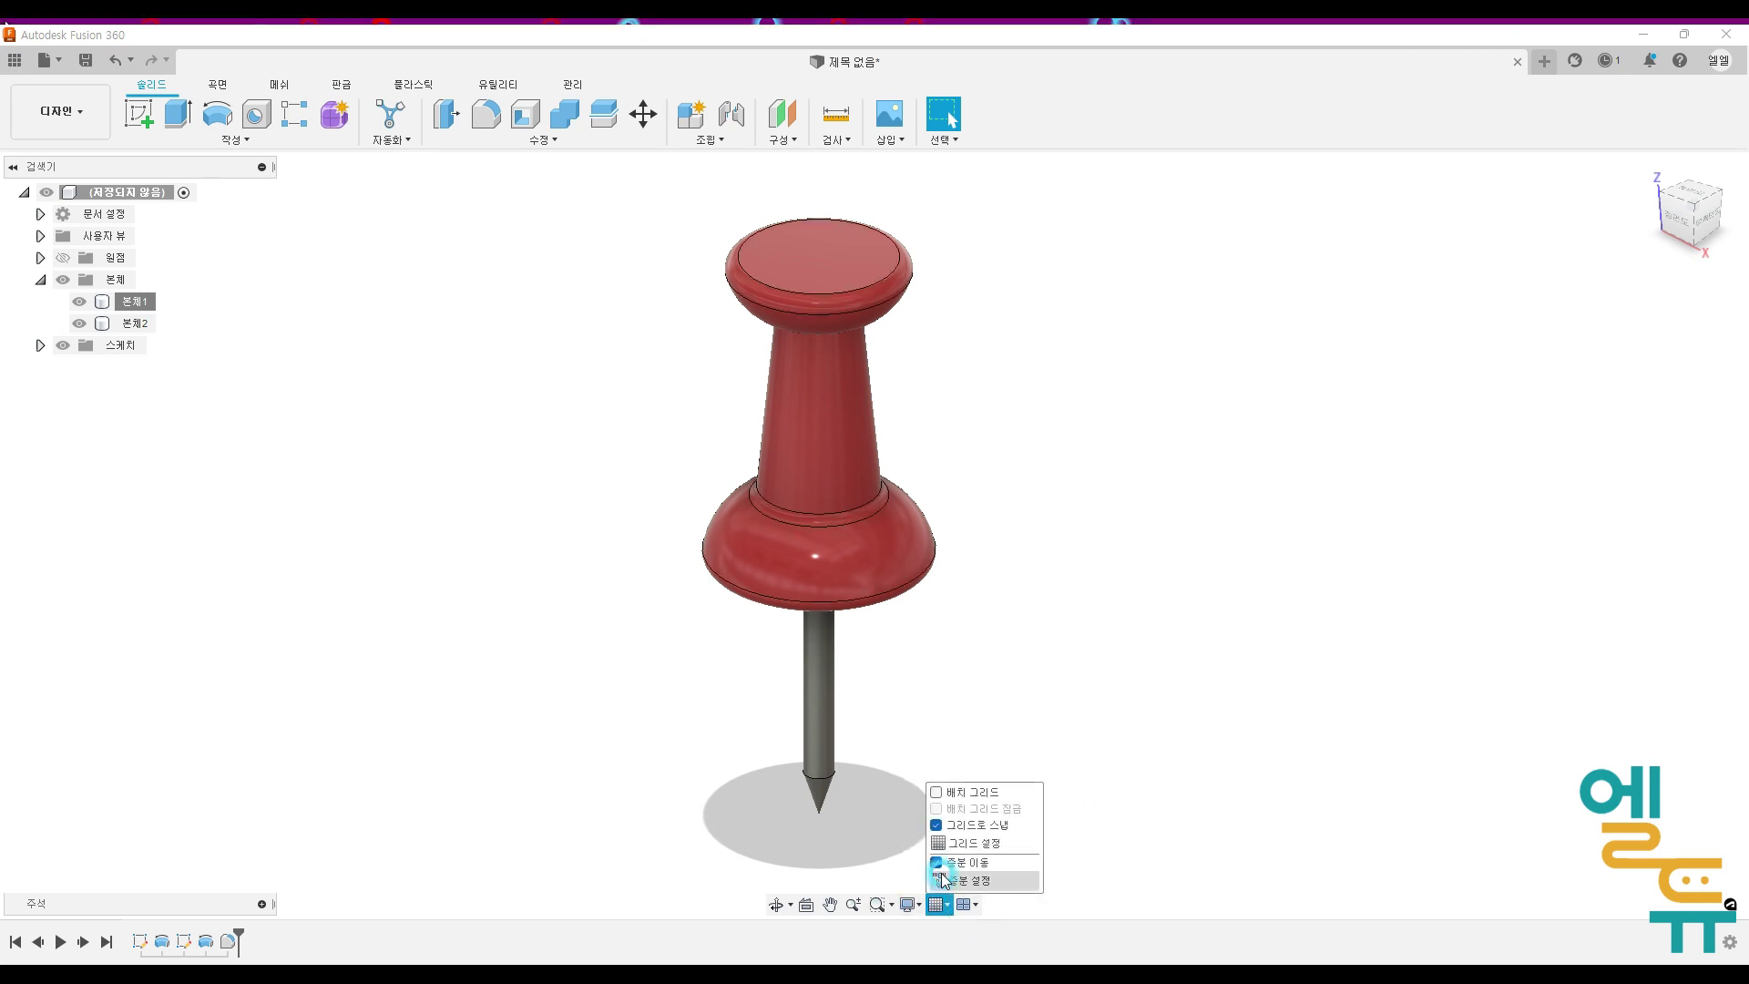
left_click(937, 792)
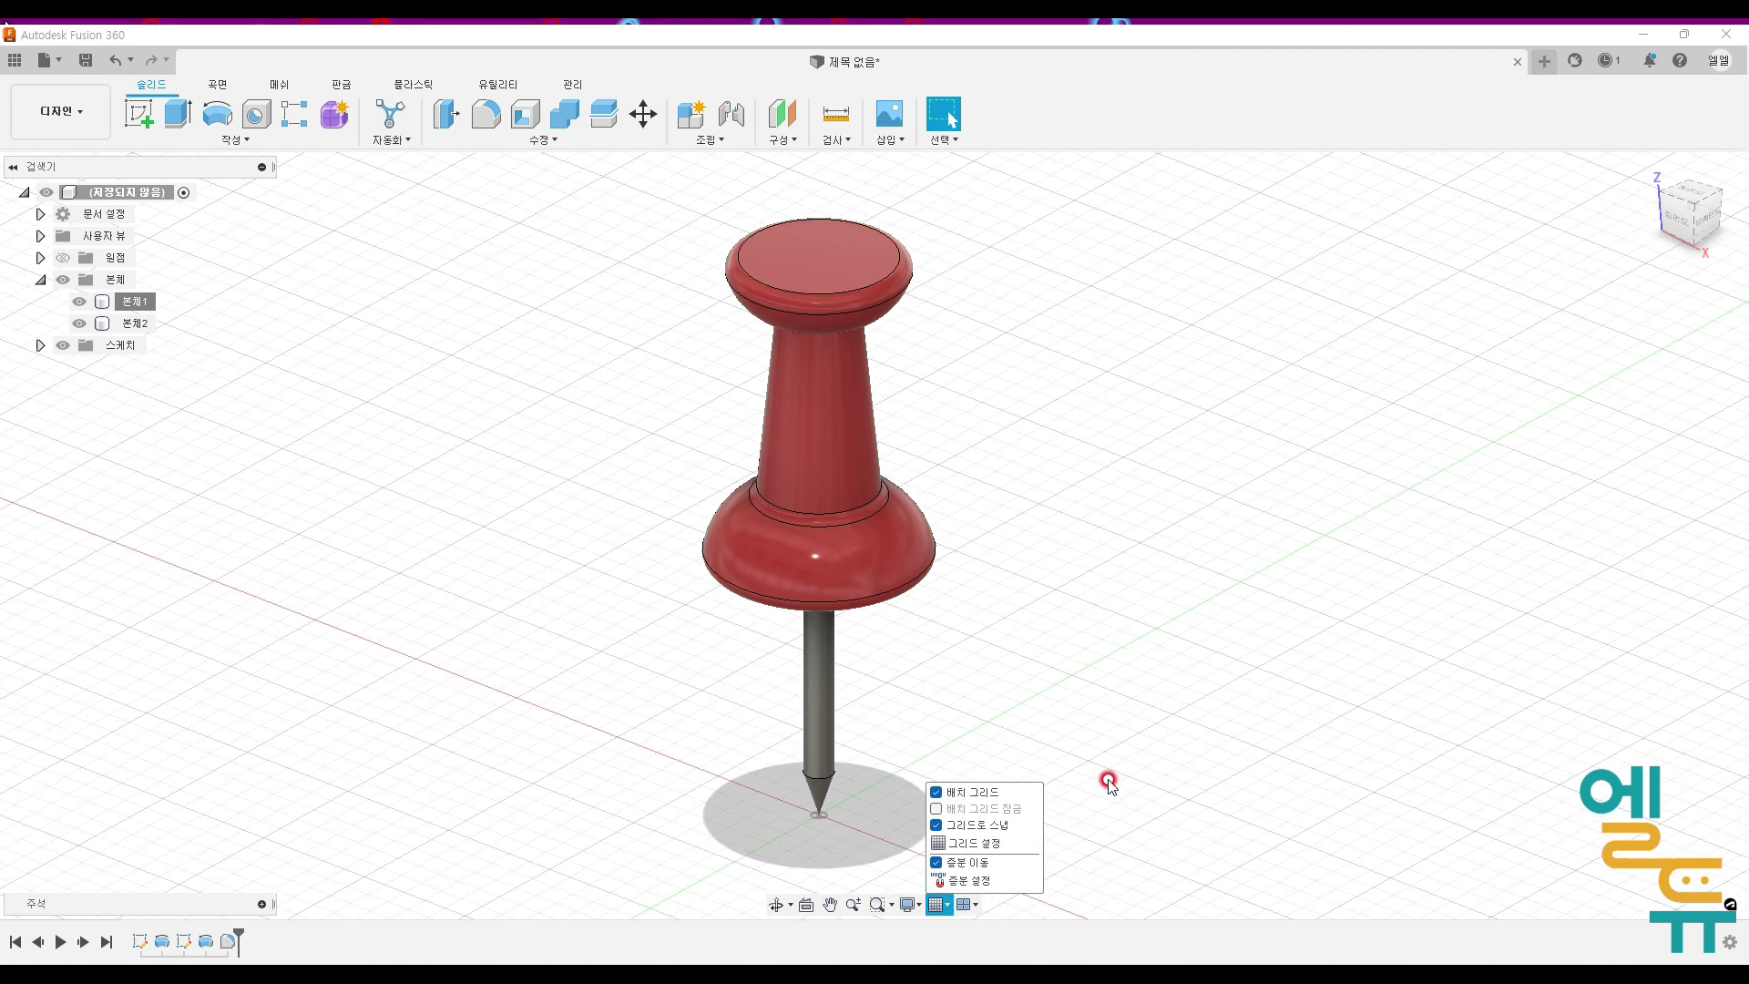
left_click(1188, 737)
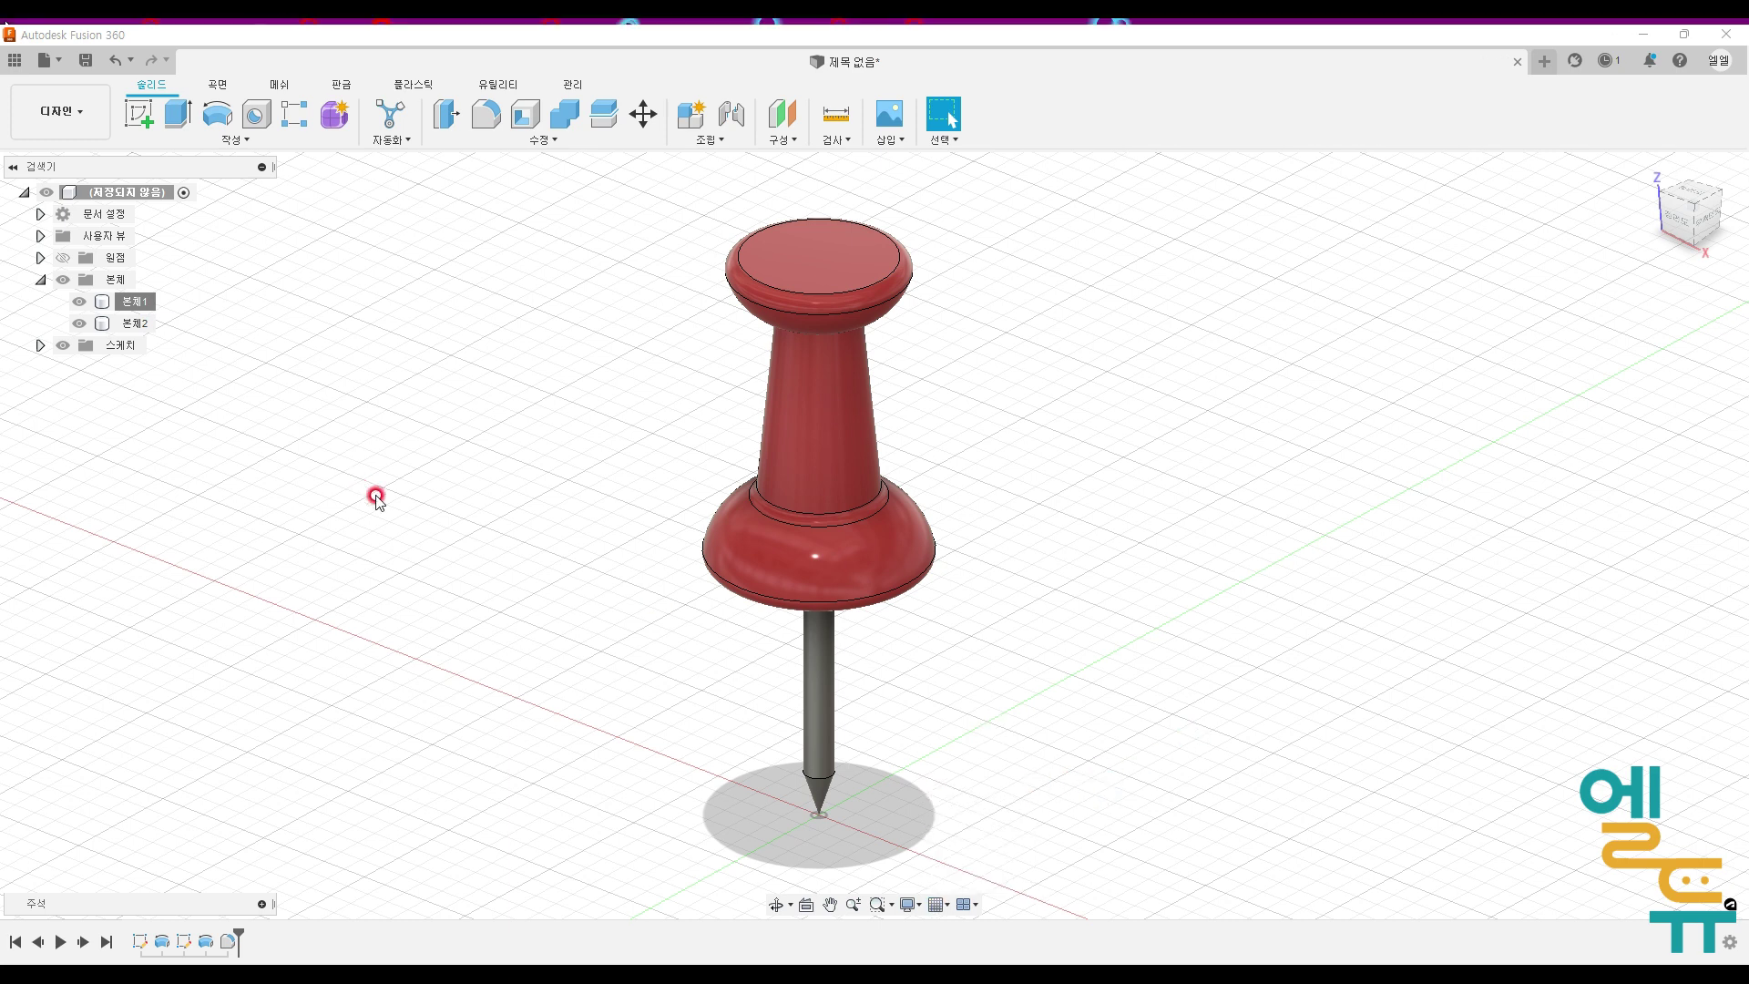
Step: Switch to the Render workspace and start in-canvas rendering of the pushpin
left_click(70, 114)
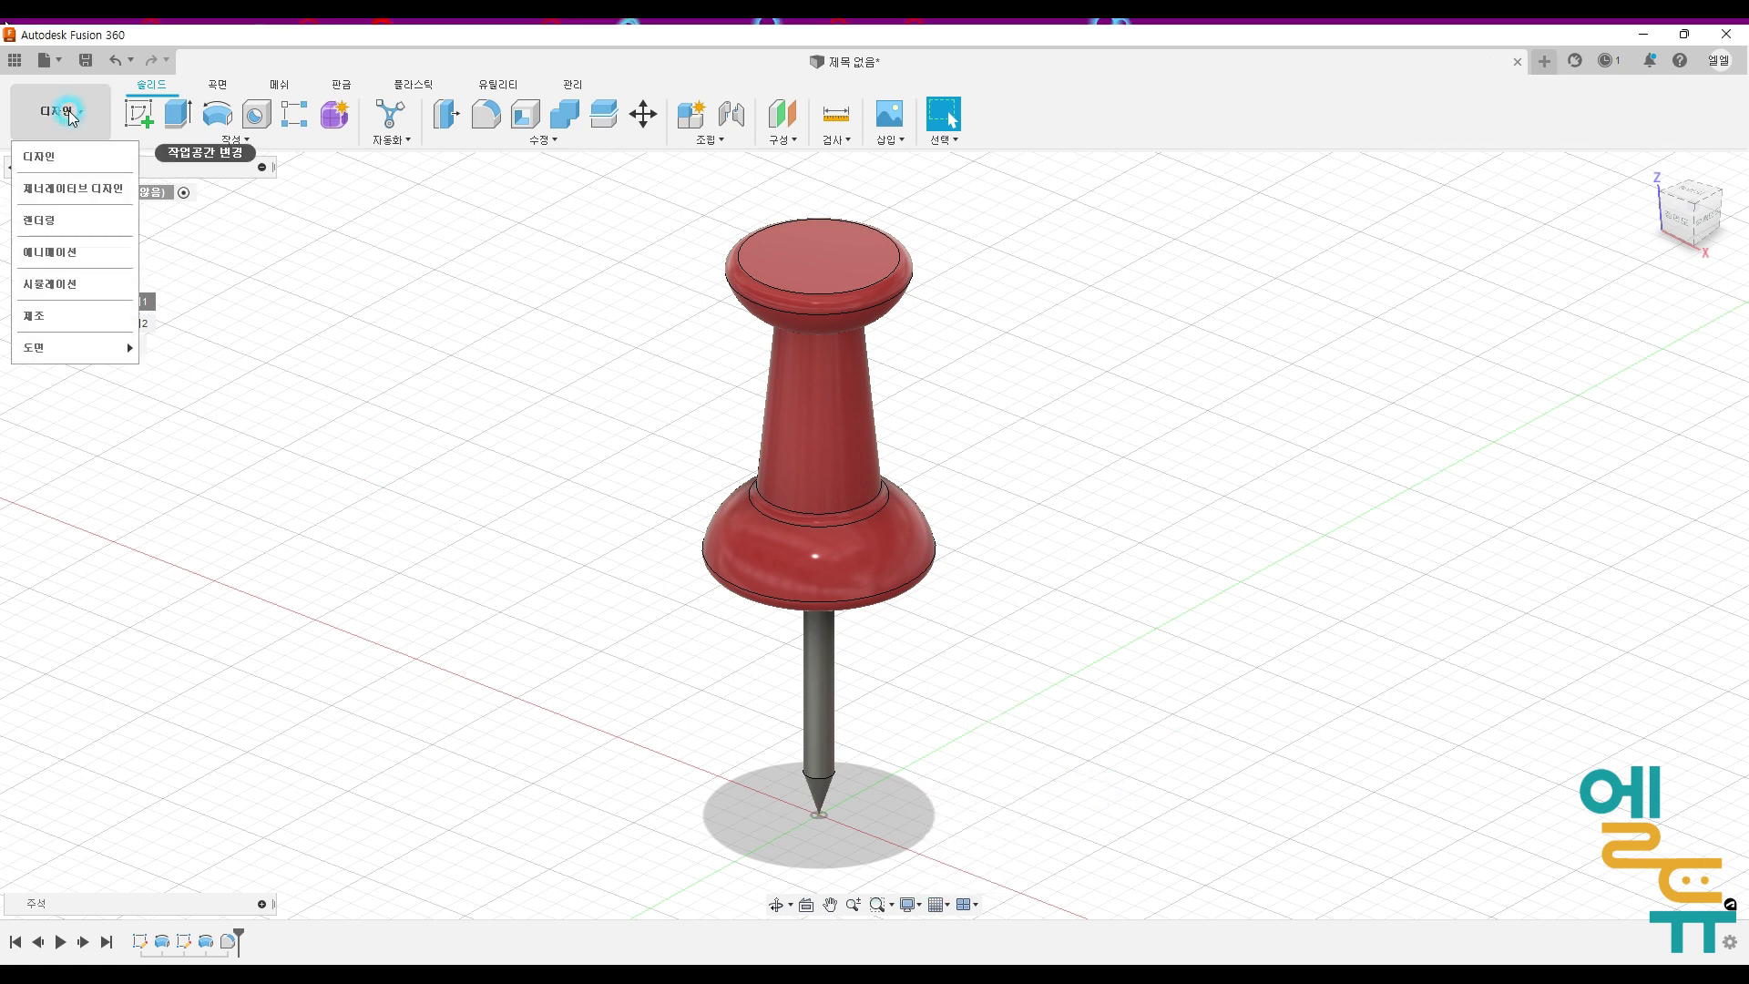
left_click(65, 223)
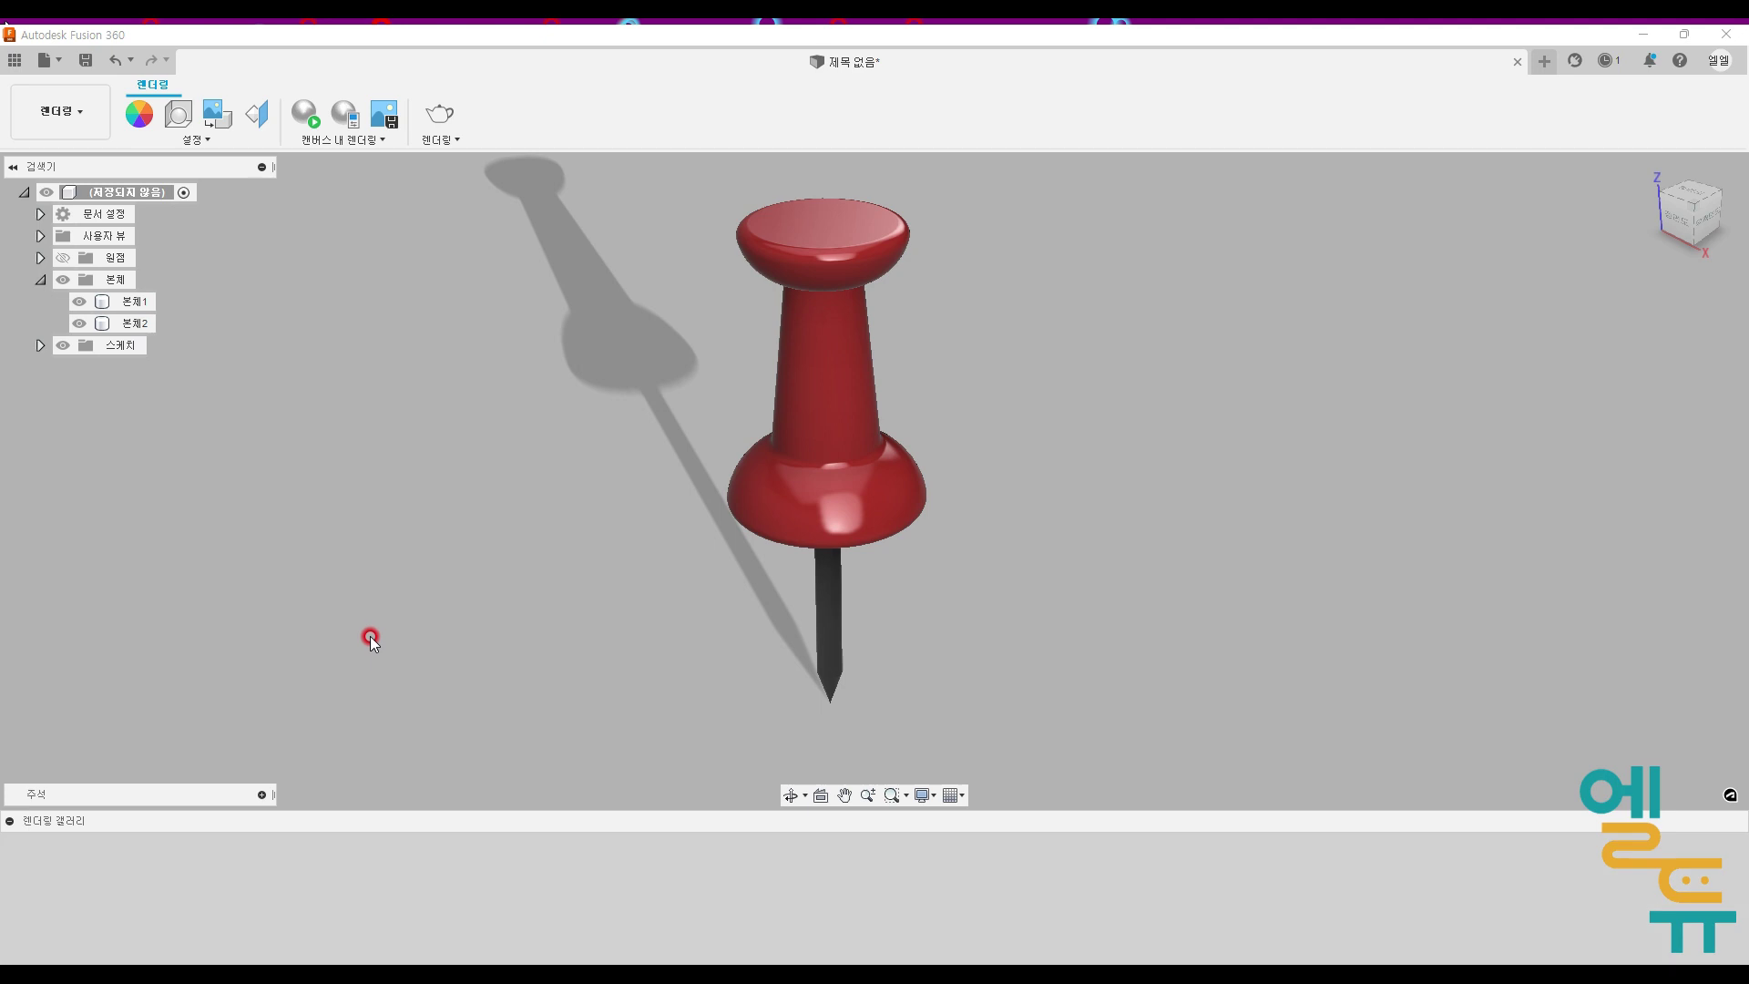
middle_click_drag(1018, 711, 943, 696, "shift")
left_click(325, 111)
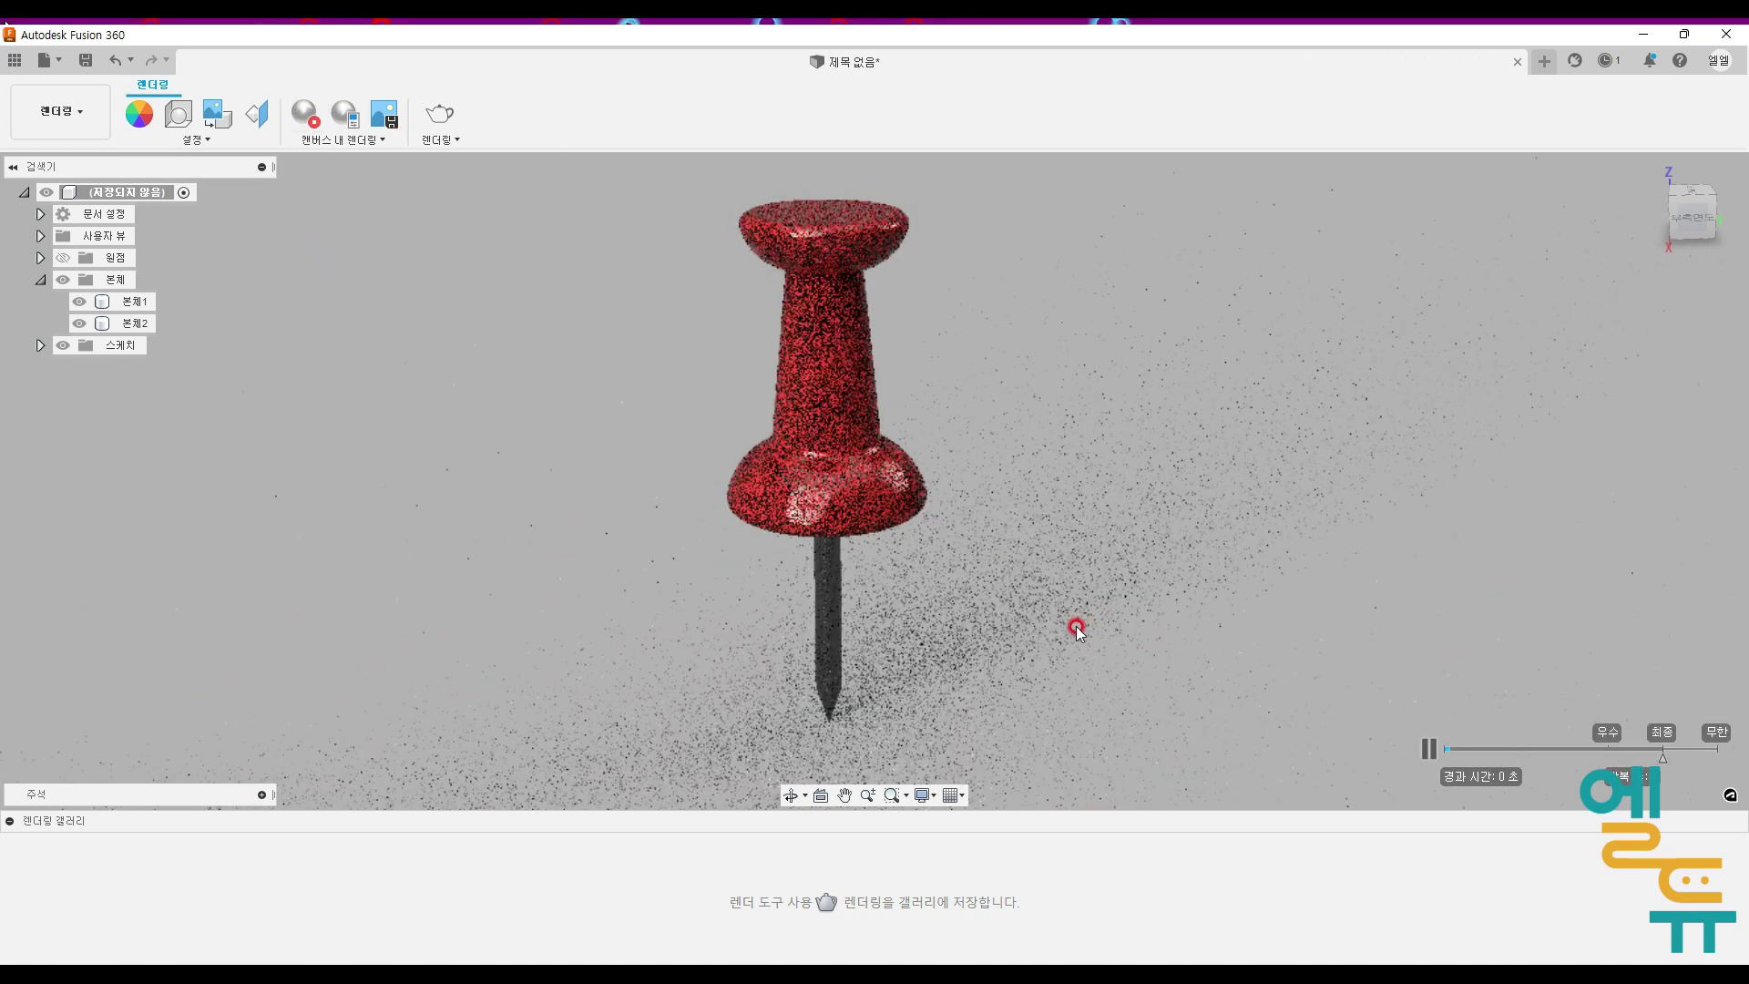
middle_click_drag(1057, 612, 1051, 641, "shift")
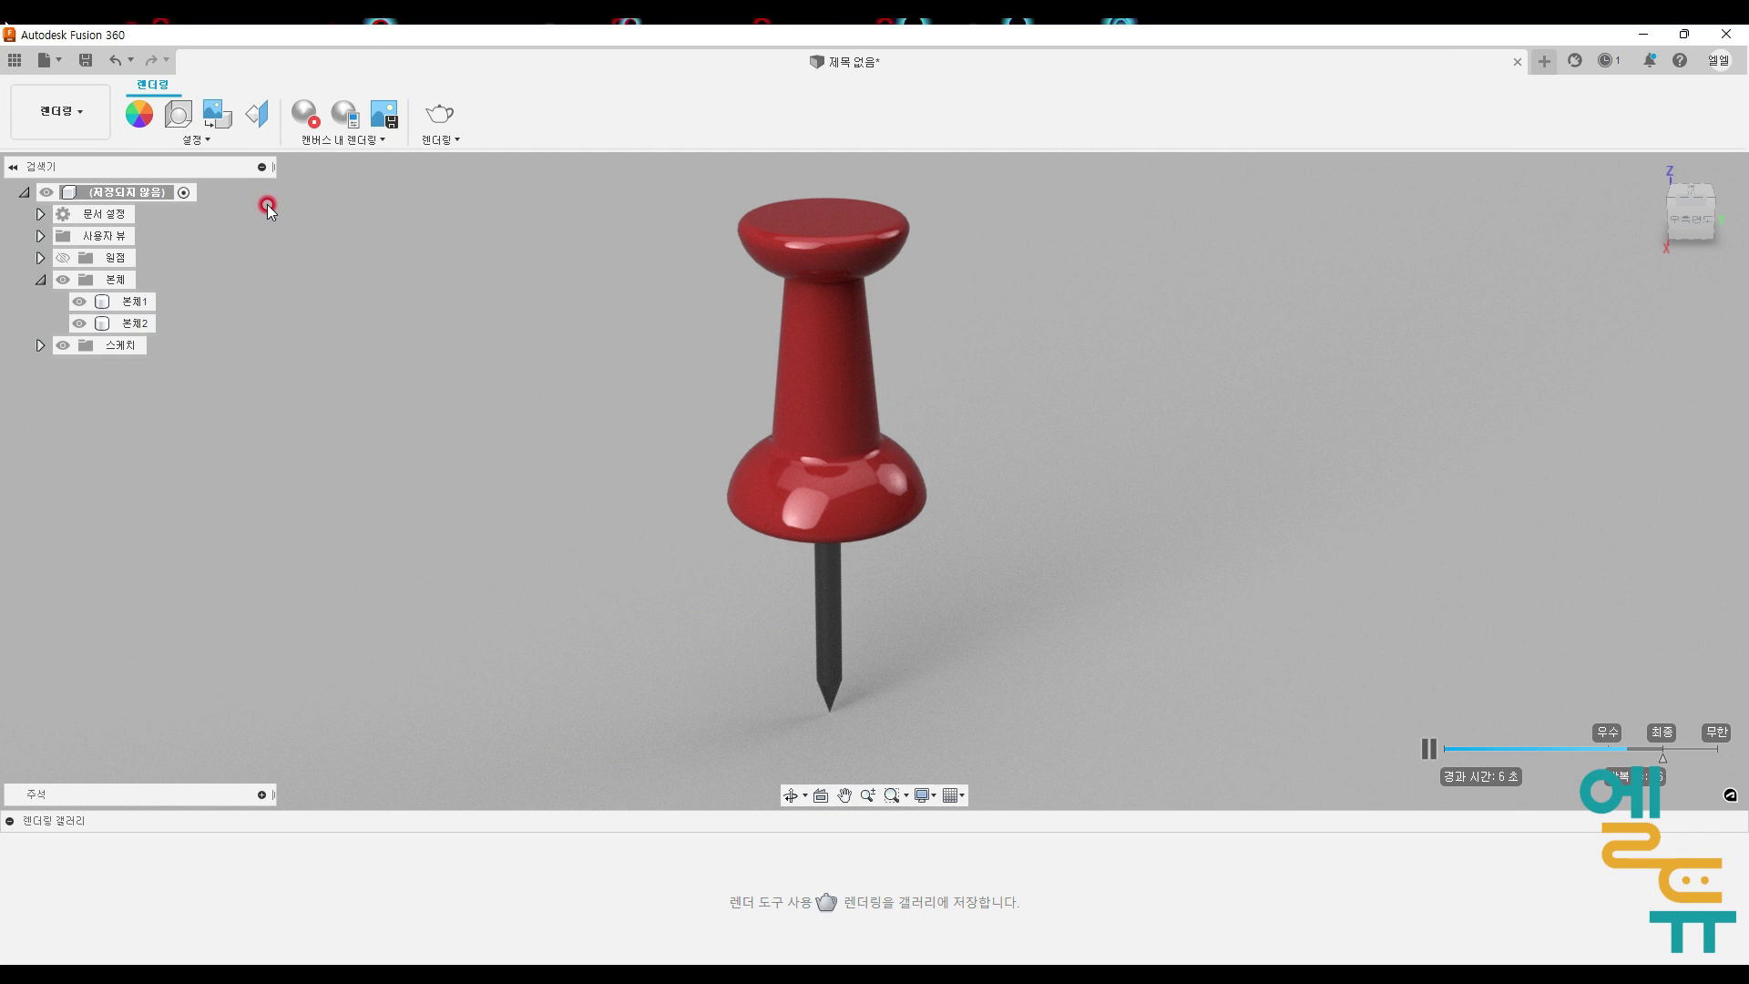
Step: Set the scene's environment brightness to about 2338 lx and turn on ground reflections in the scene settings
left_click(181, 114)
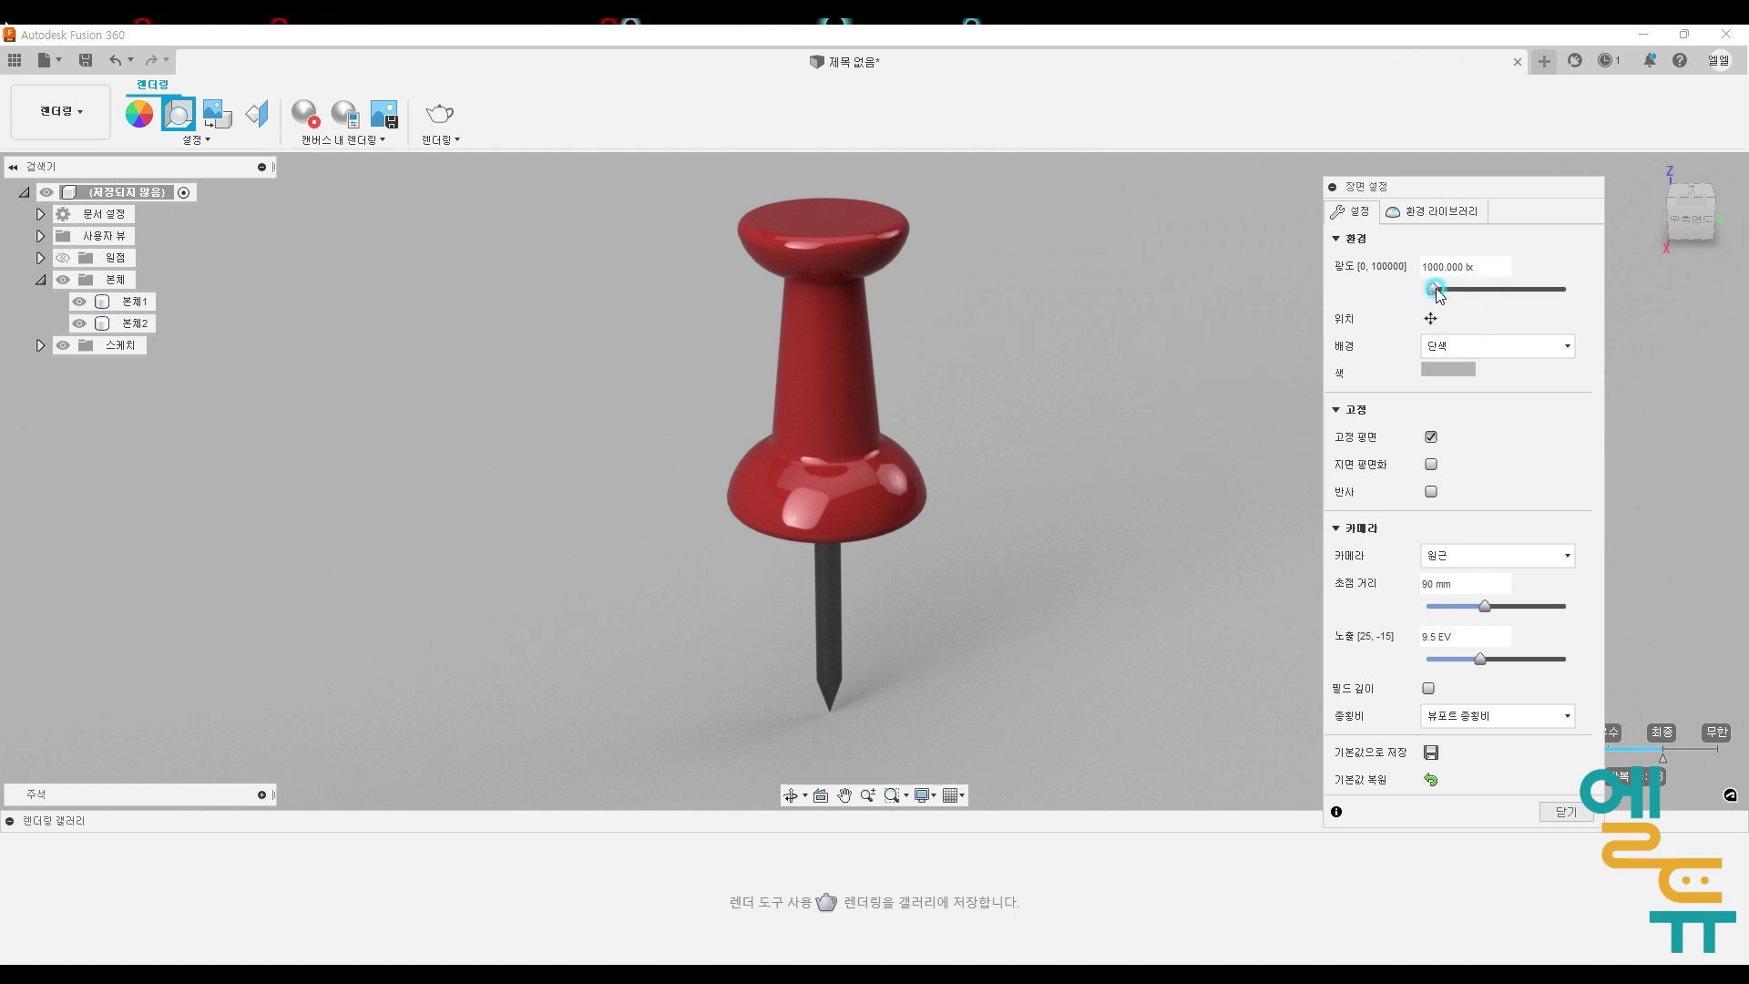
left_click_drag(1437, 290, 1444, 290)
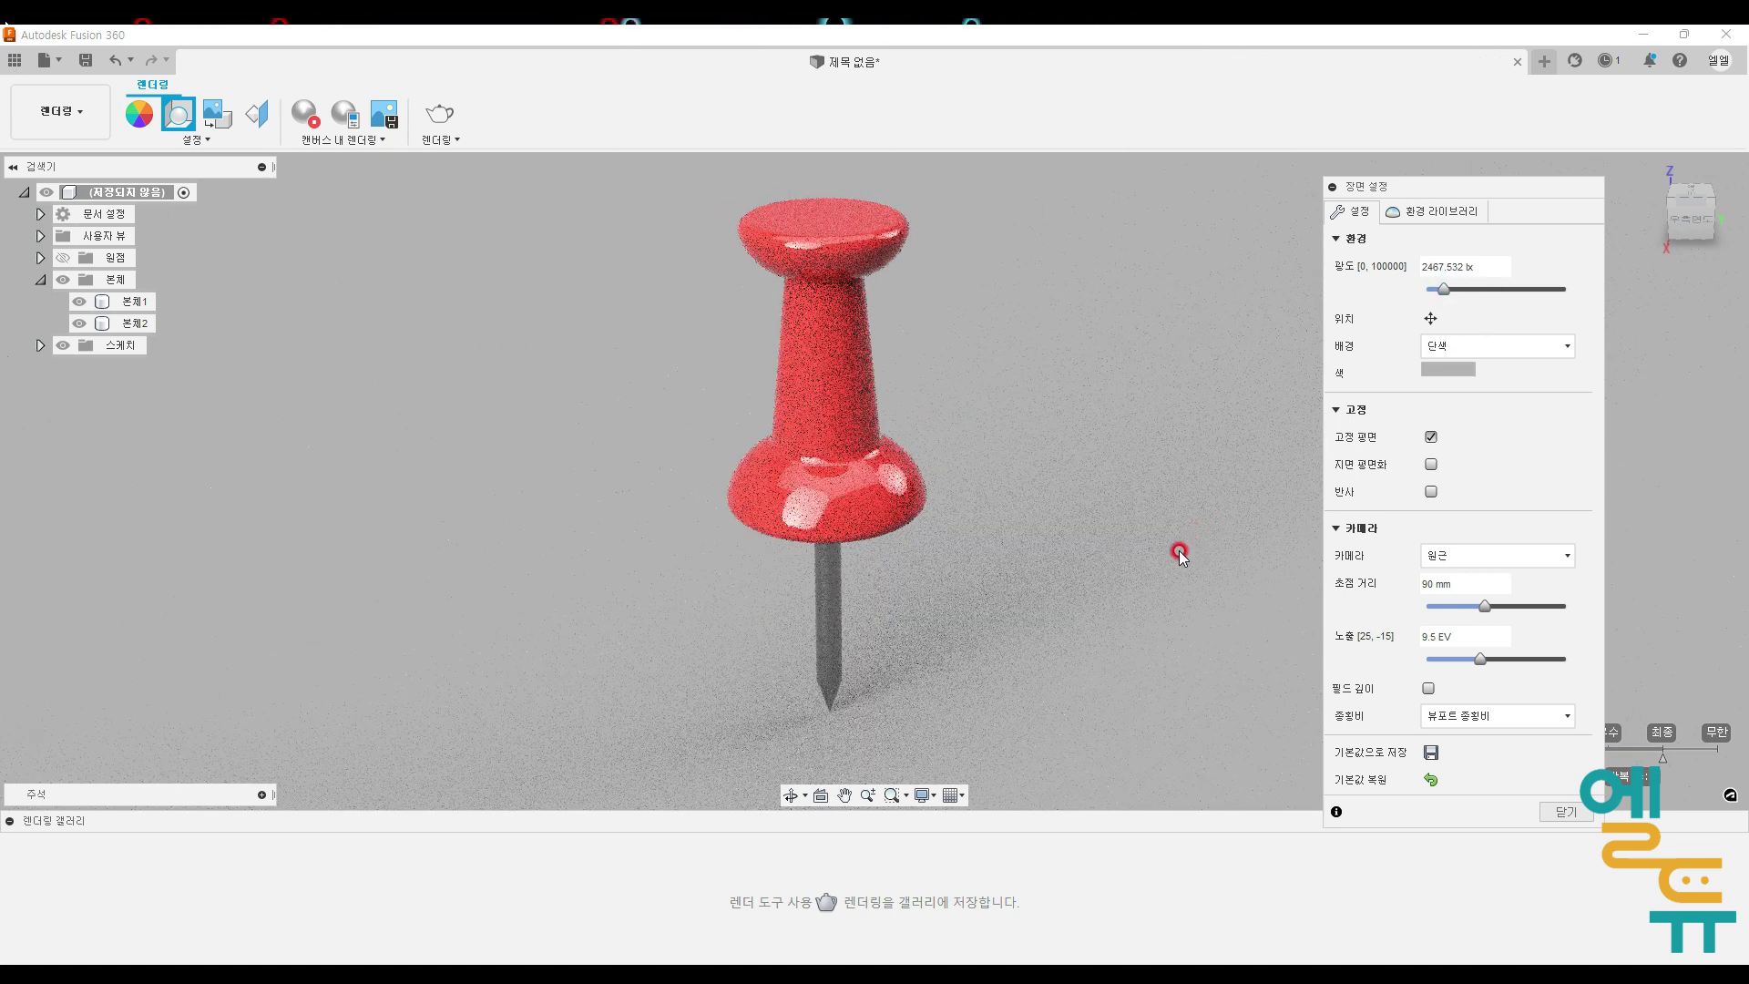
left_click_drag(1443, 288, 1442, 289)
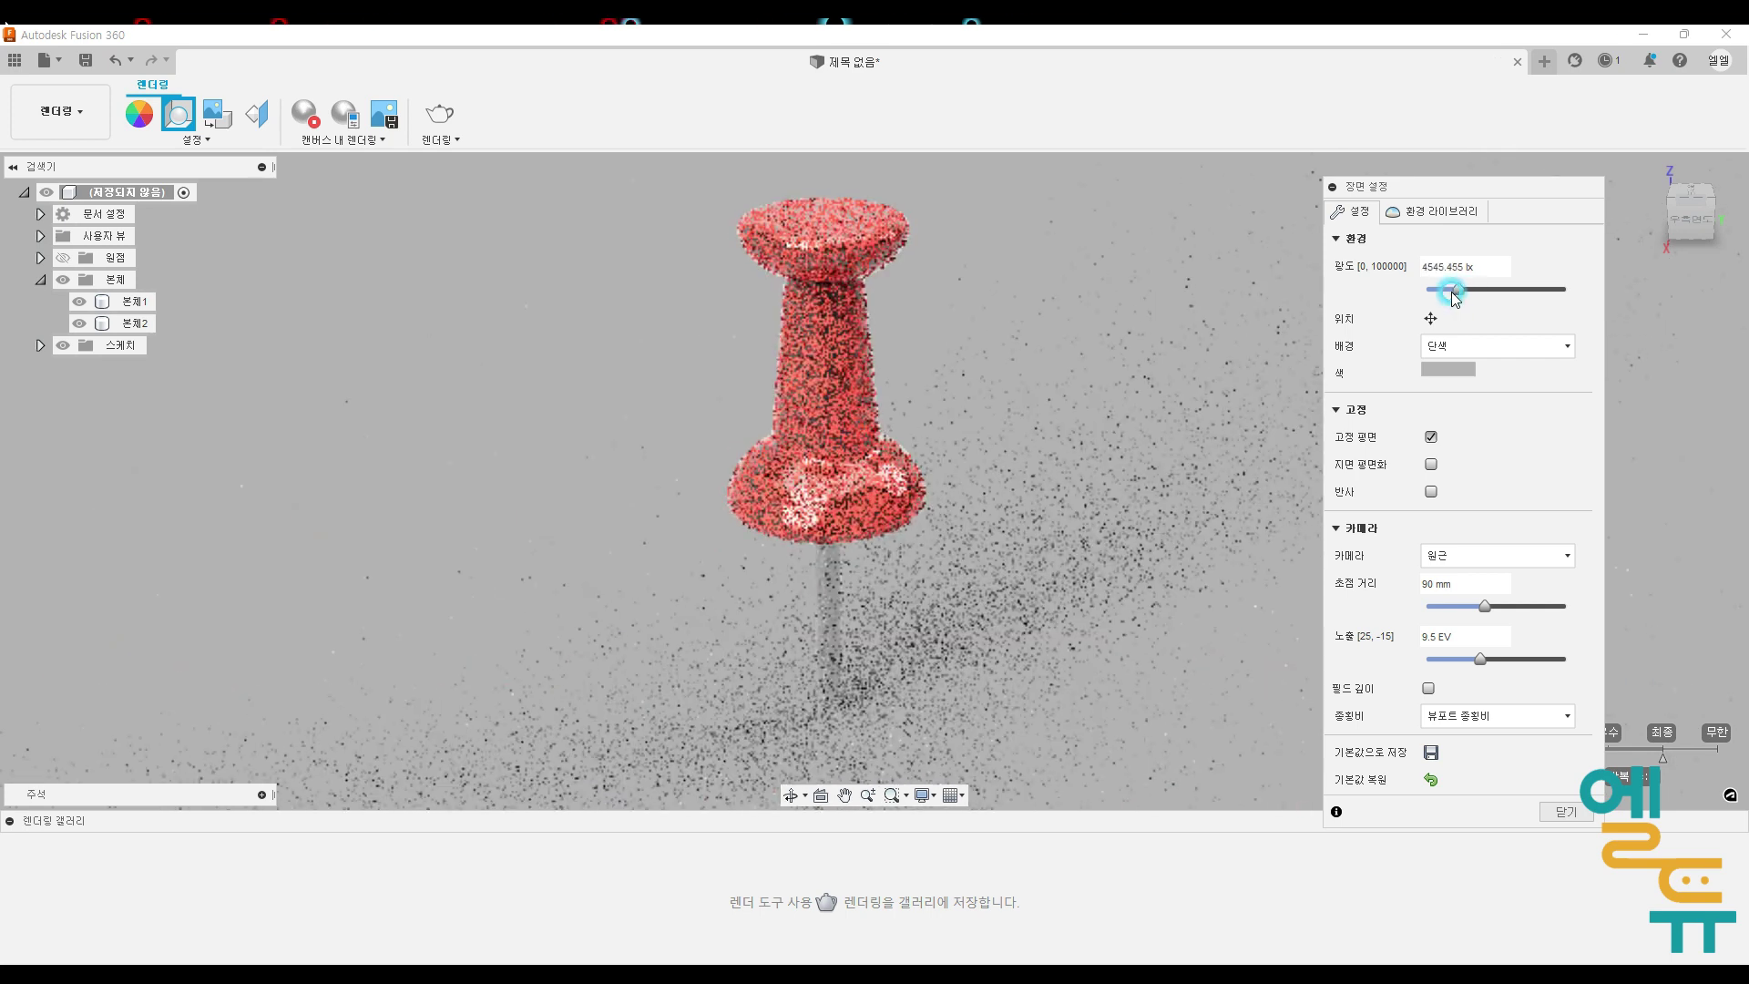
left_click(1431, 492)
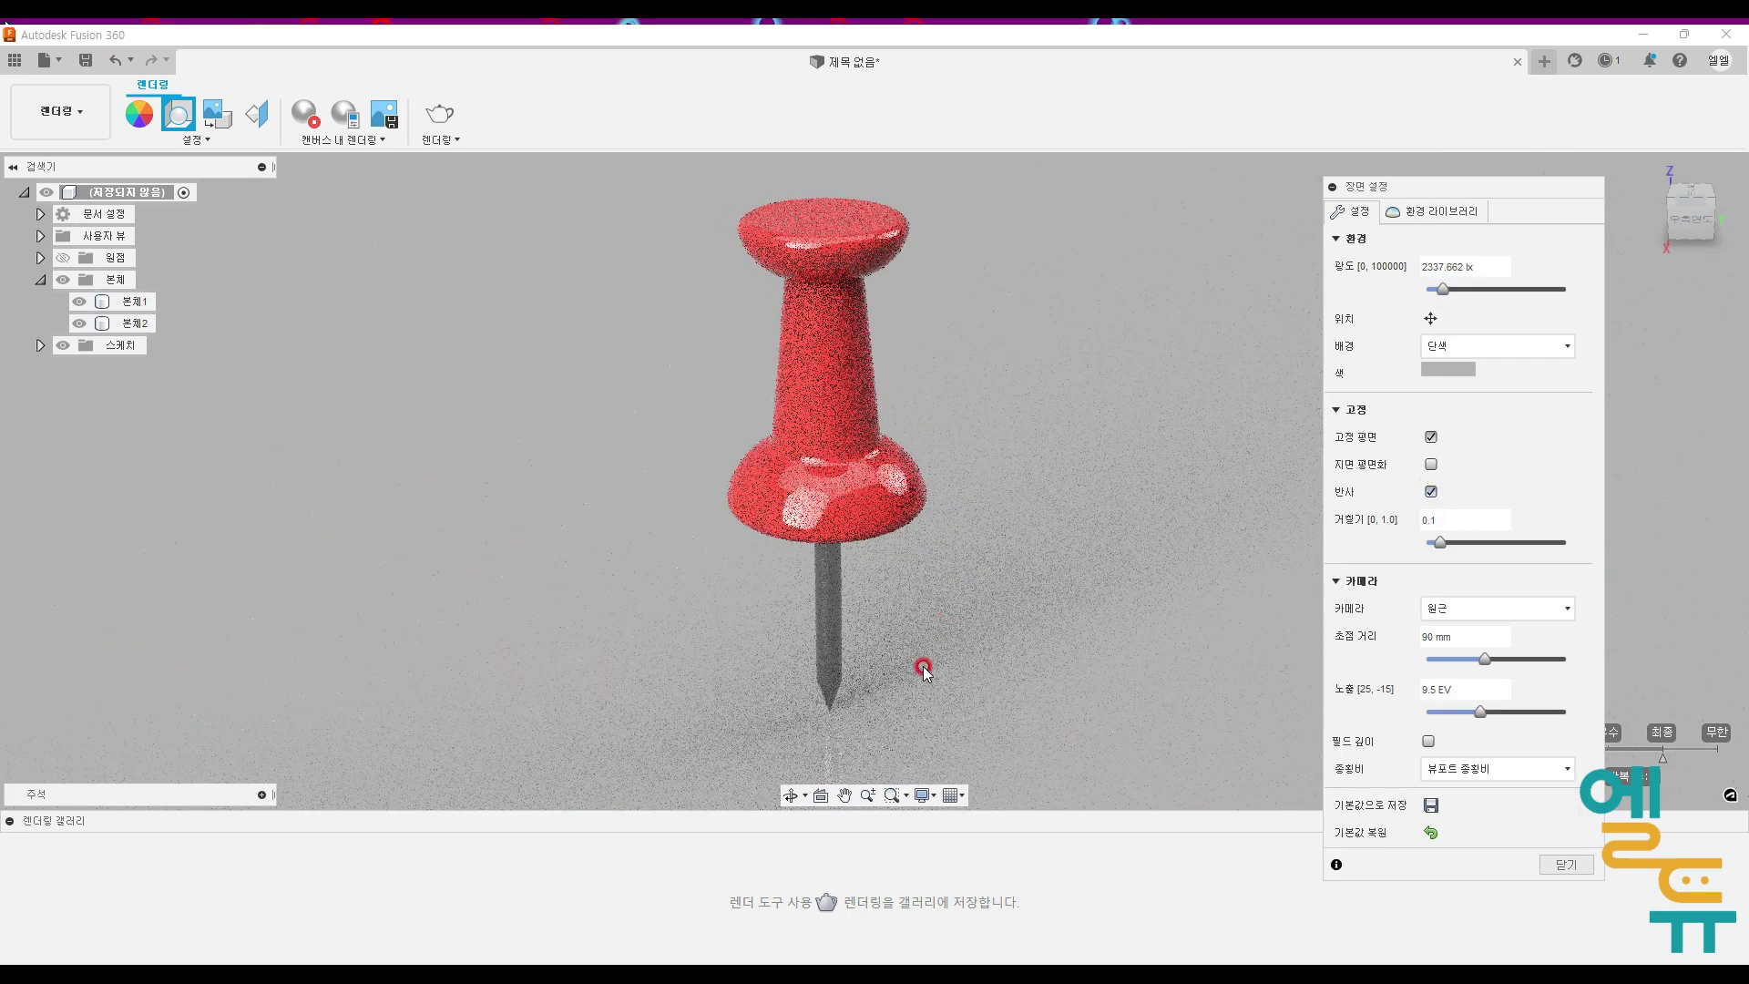
Step: Lower the scene's environment brightness to about 649 lx and close the scene settings
middle_click_drag(890, 721, 813, 689, "shift")
middle_click_drag(1012, 551, 1004, 640, "shift")
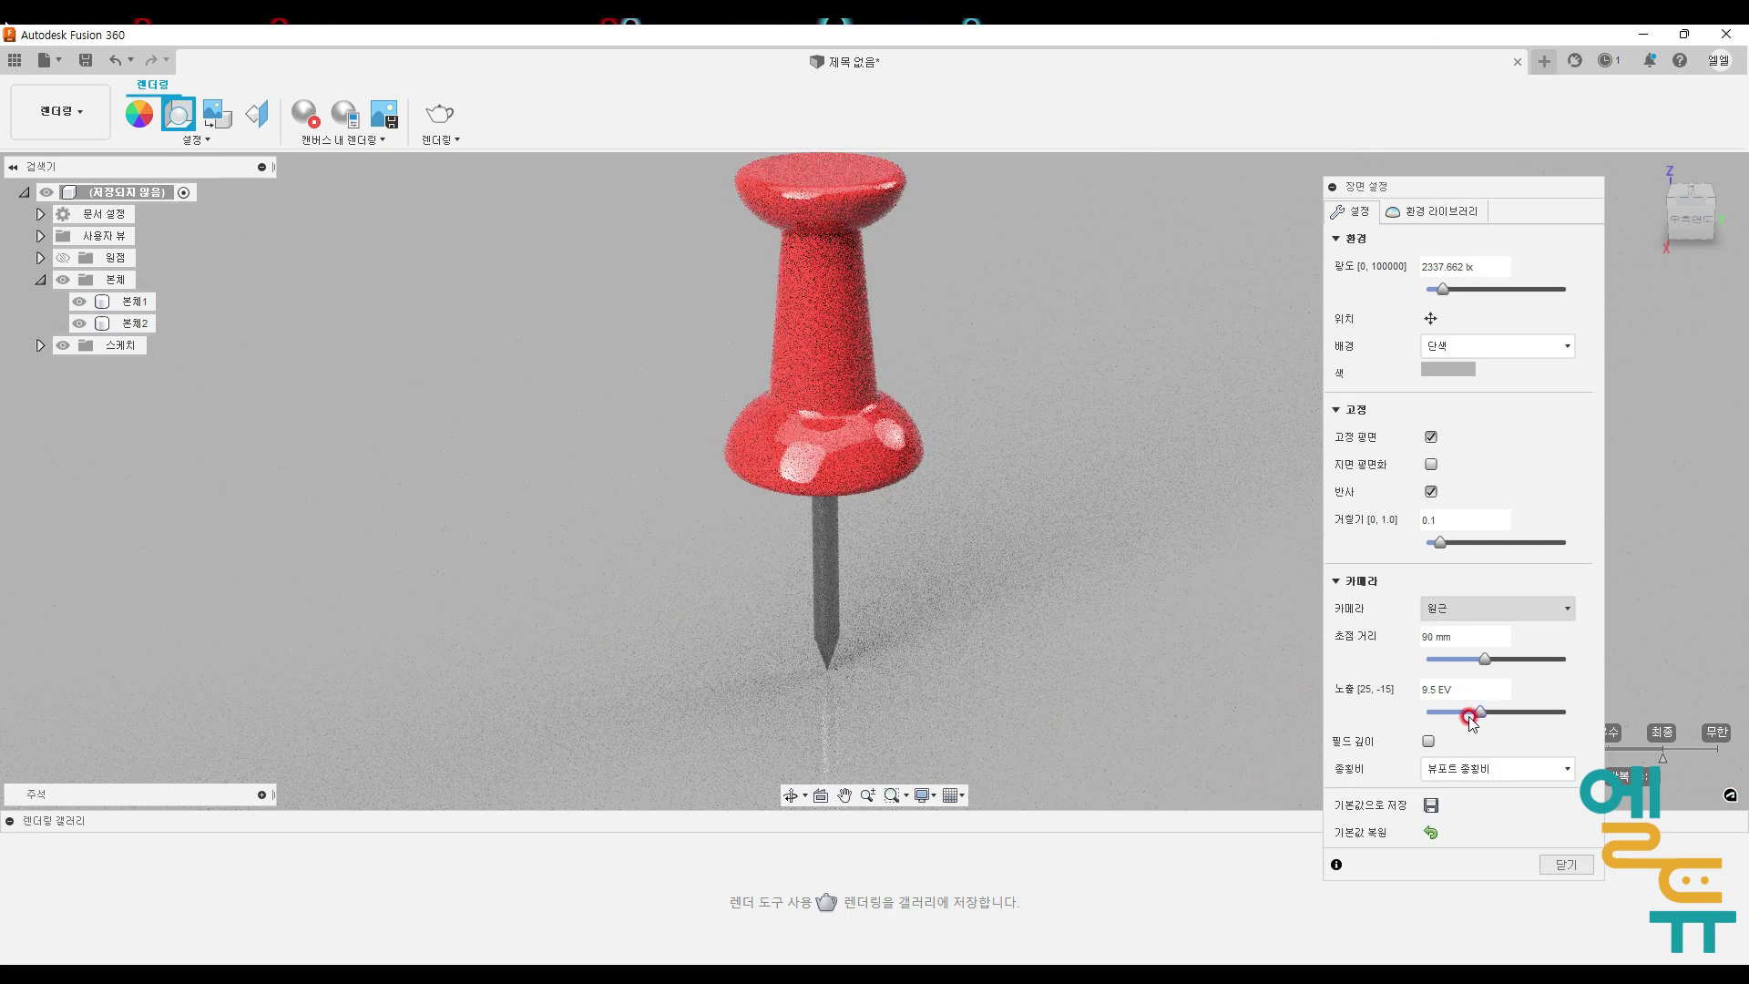
middle_click_drag(1036, 594, 1096, 547, "shift")
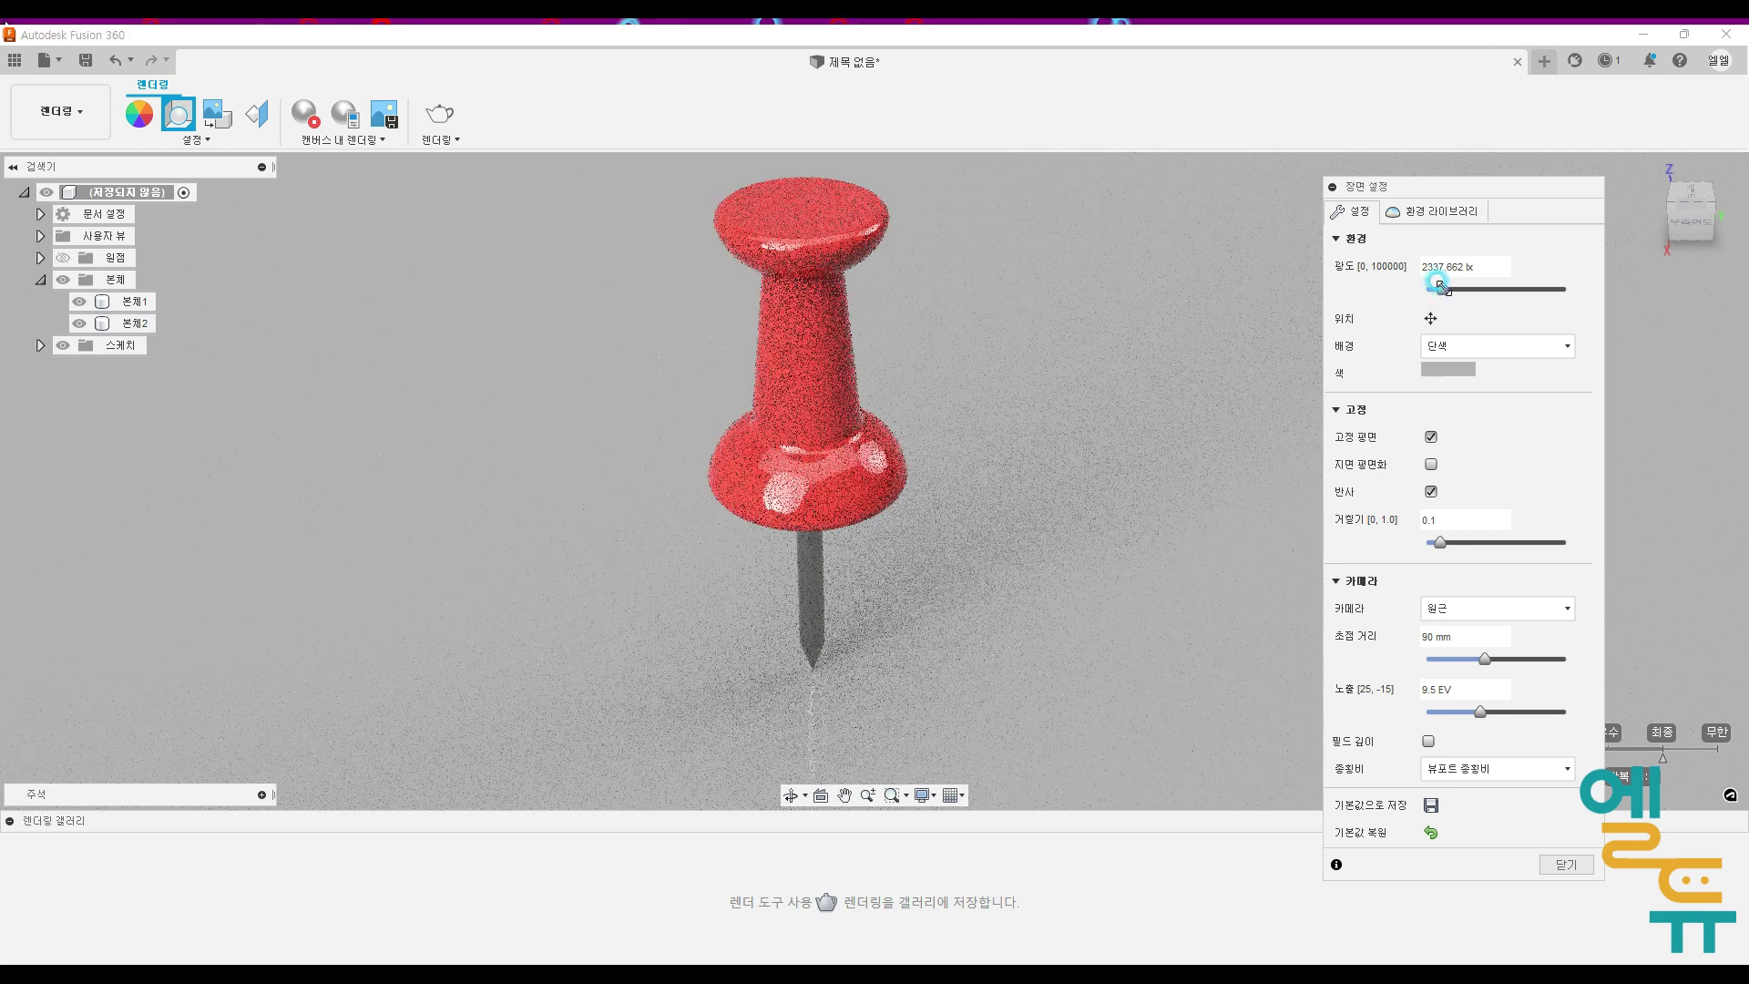
left_click_drag(1442, 291, 1427, 285)
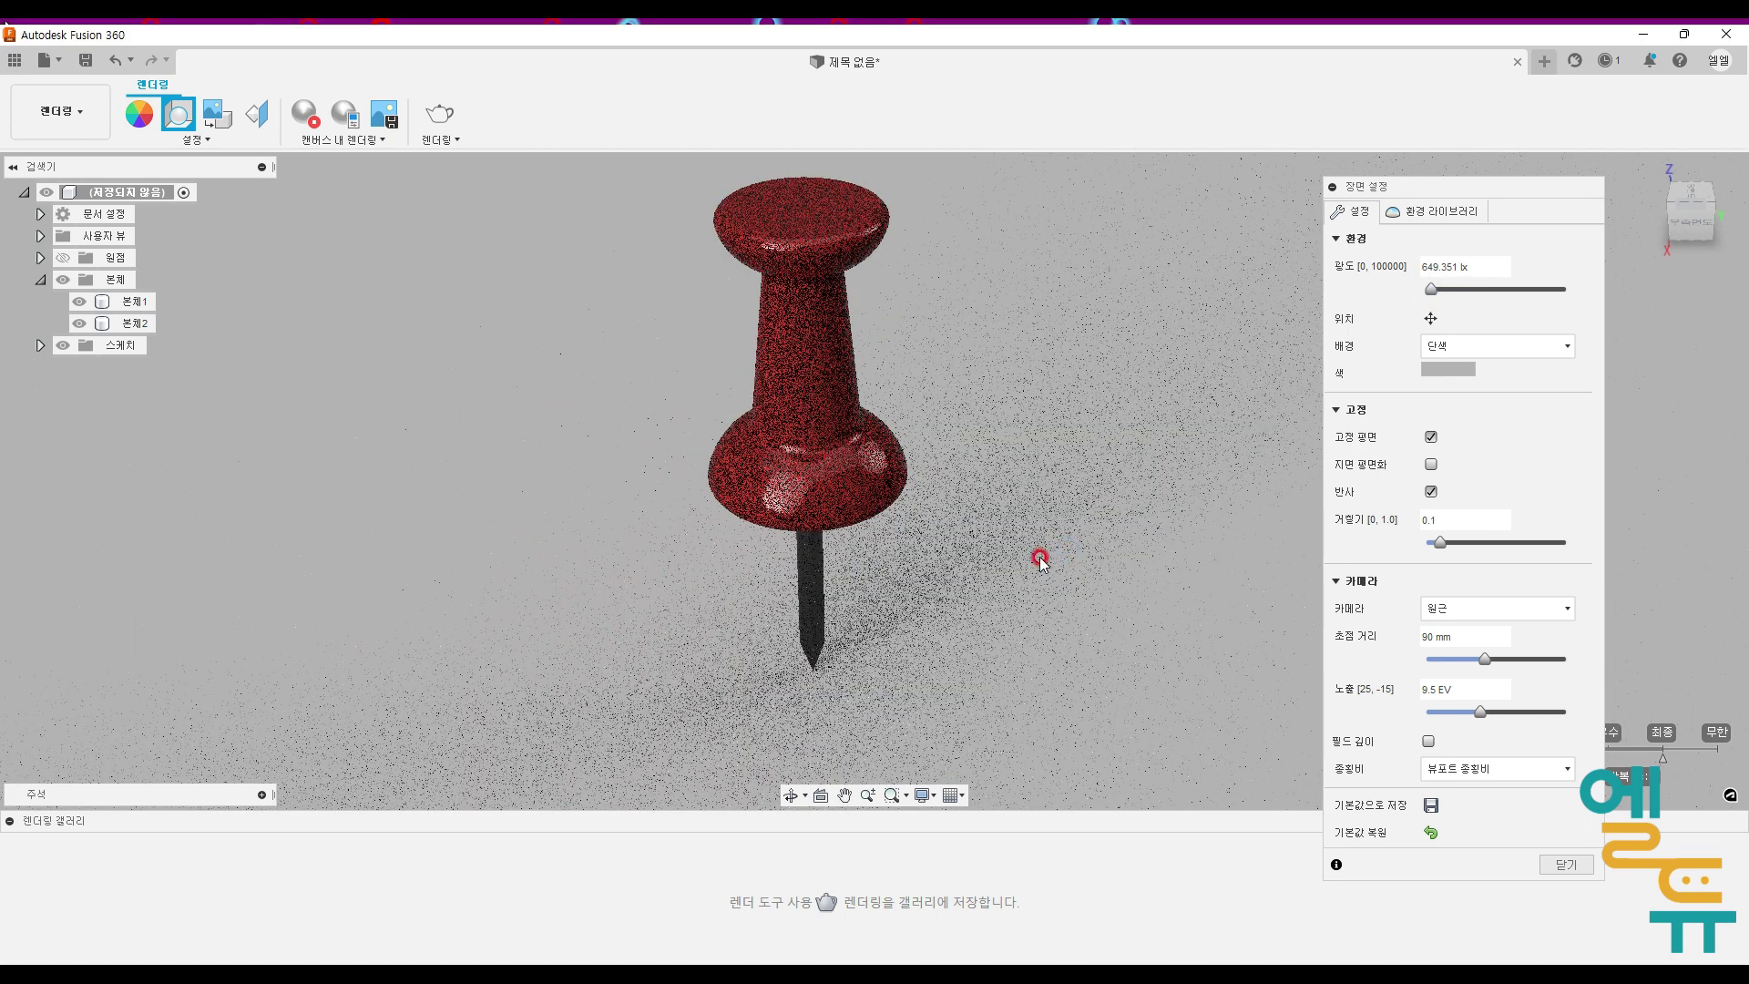
left_click(1564, 863)
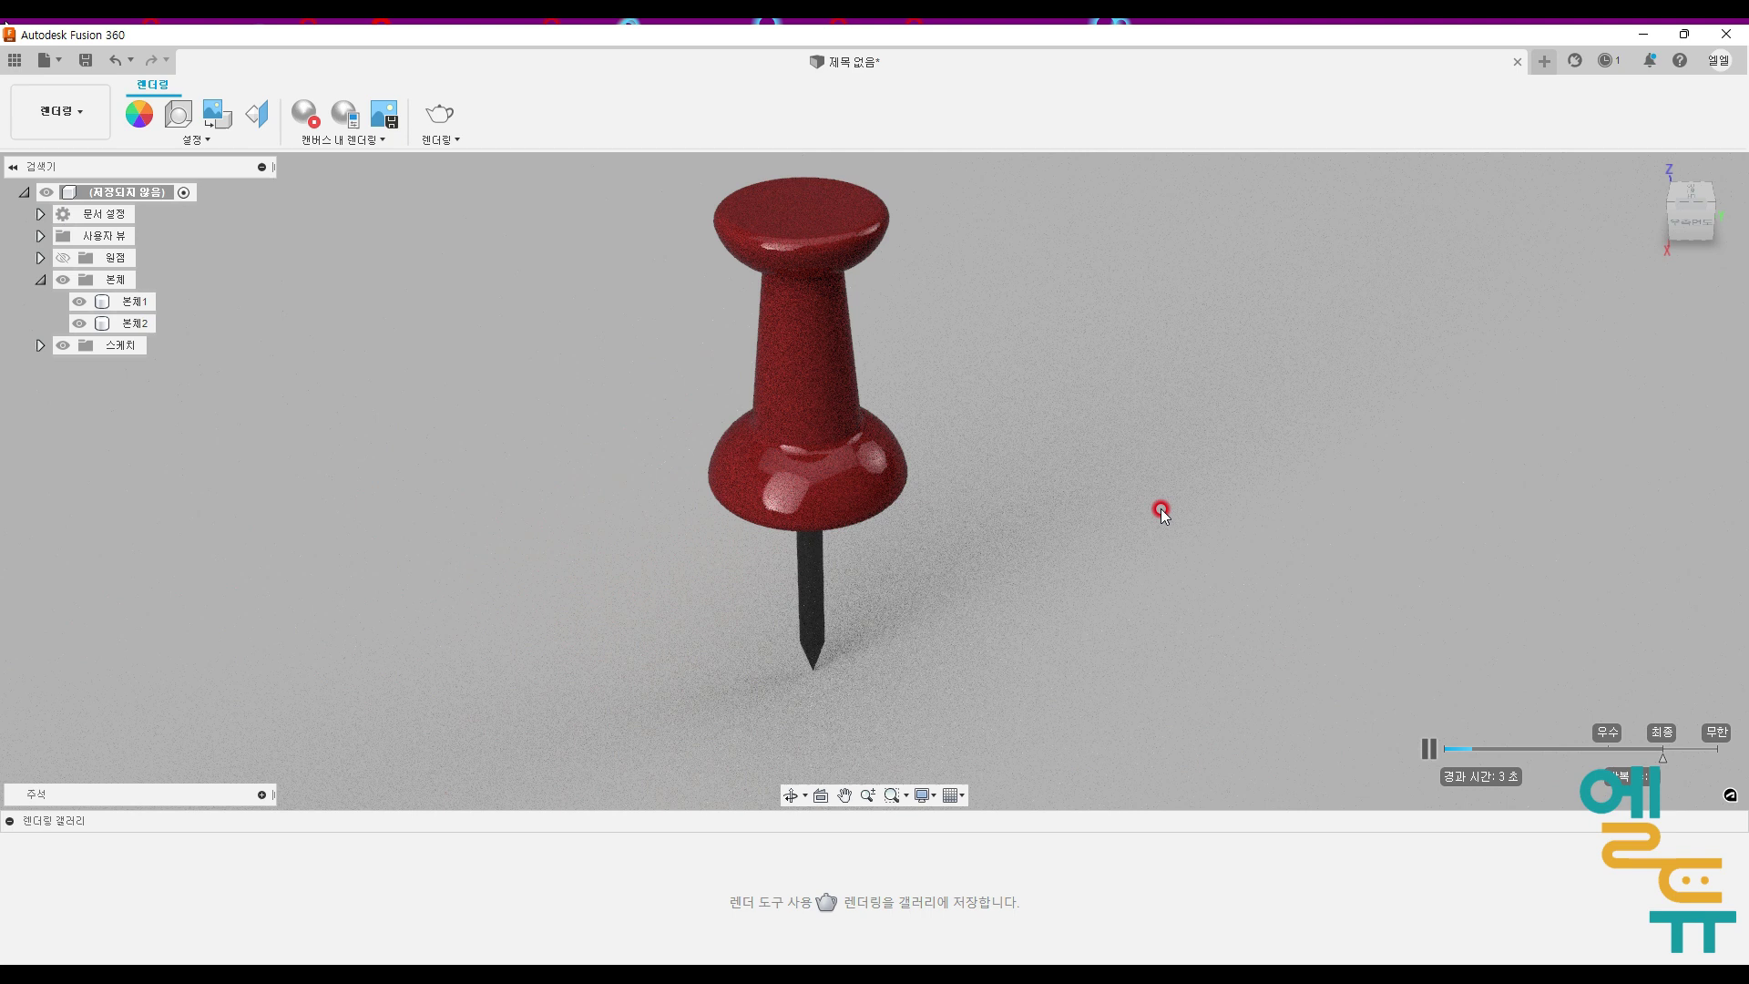
Step: Save the untitled design under its default name as required for rendering
left_click(434, 116)
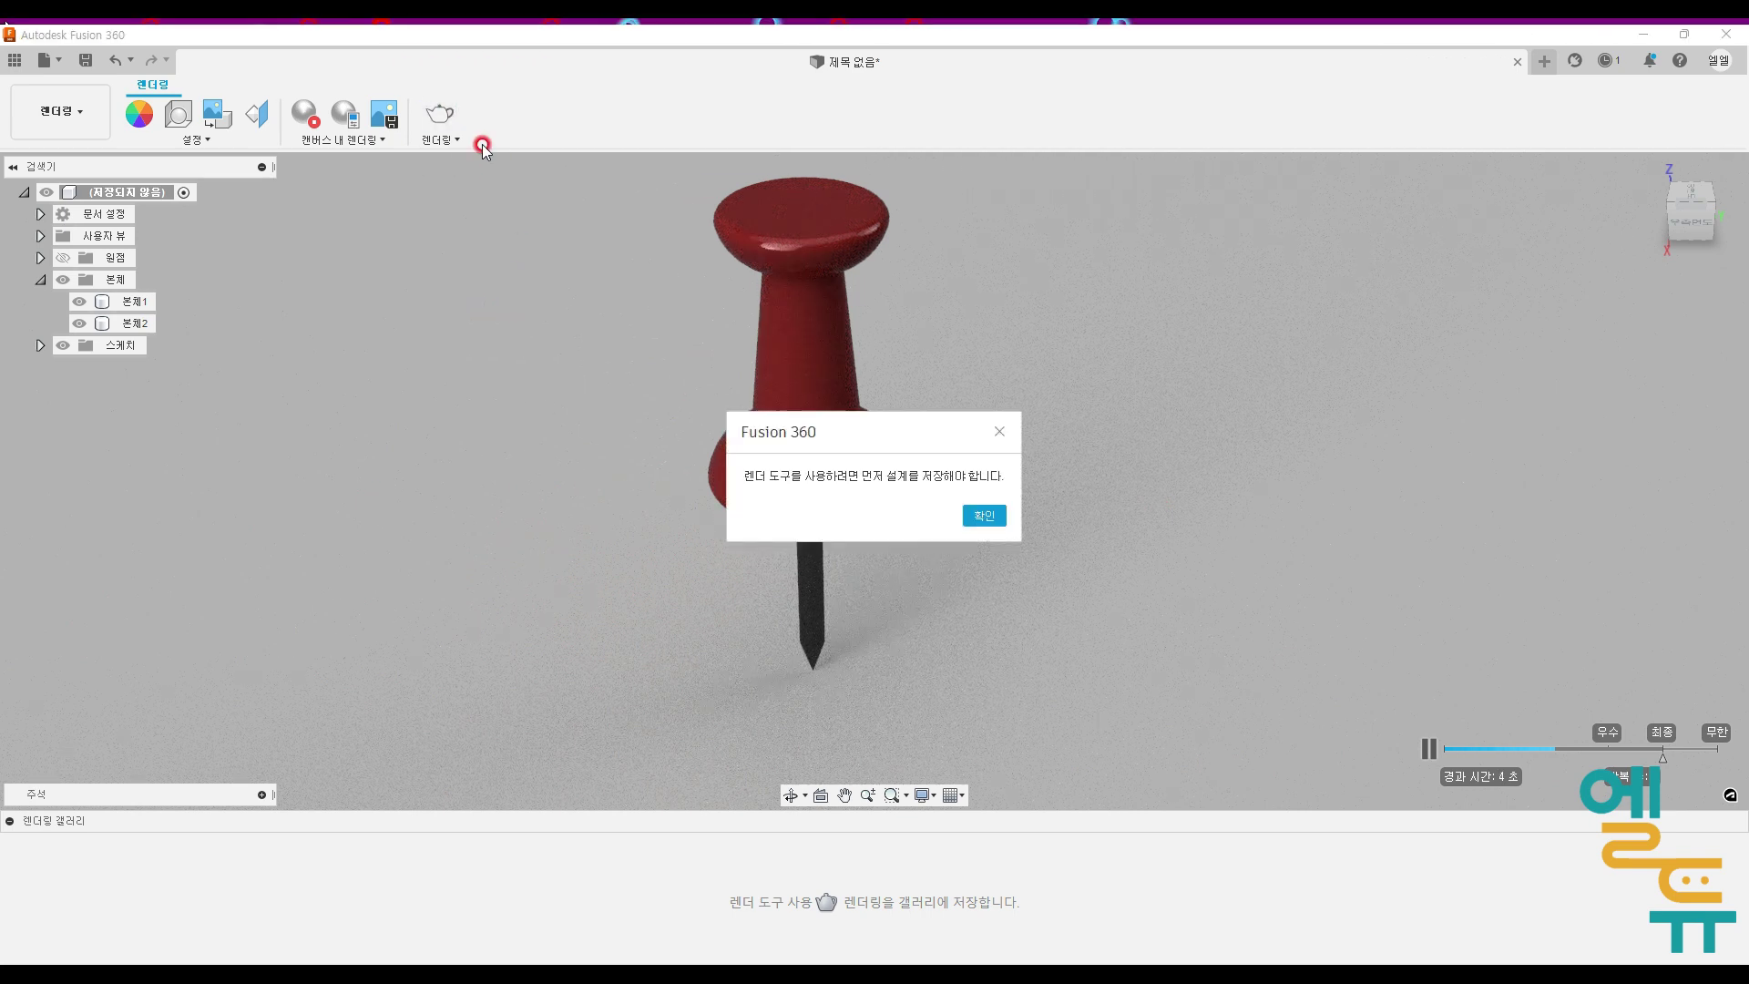
left_click(981, 516)
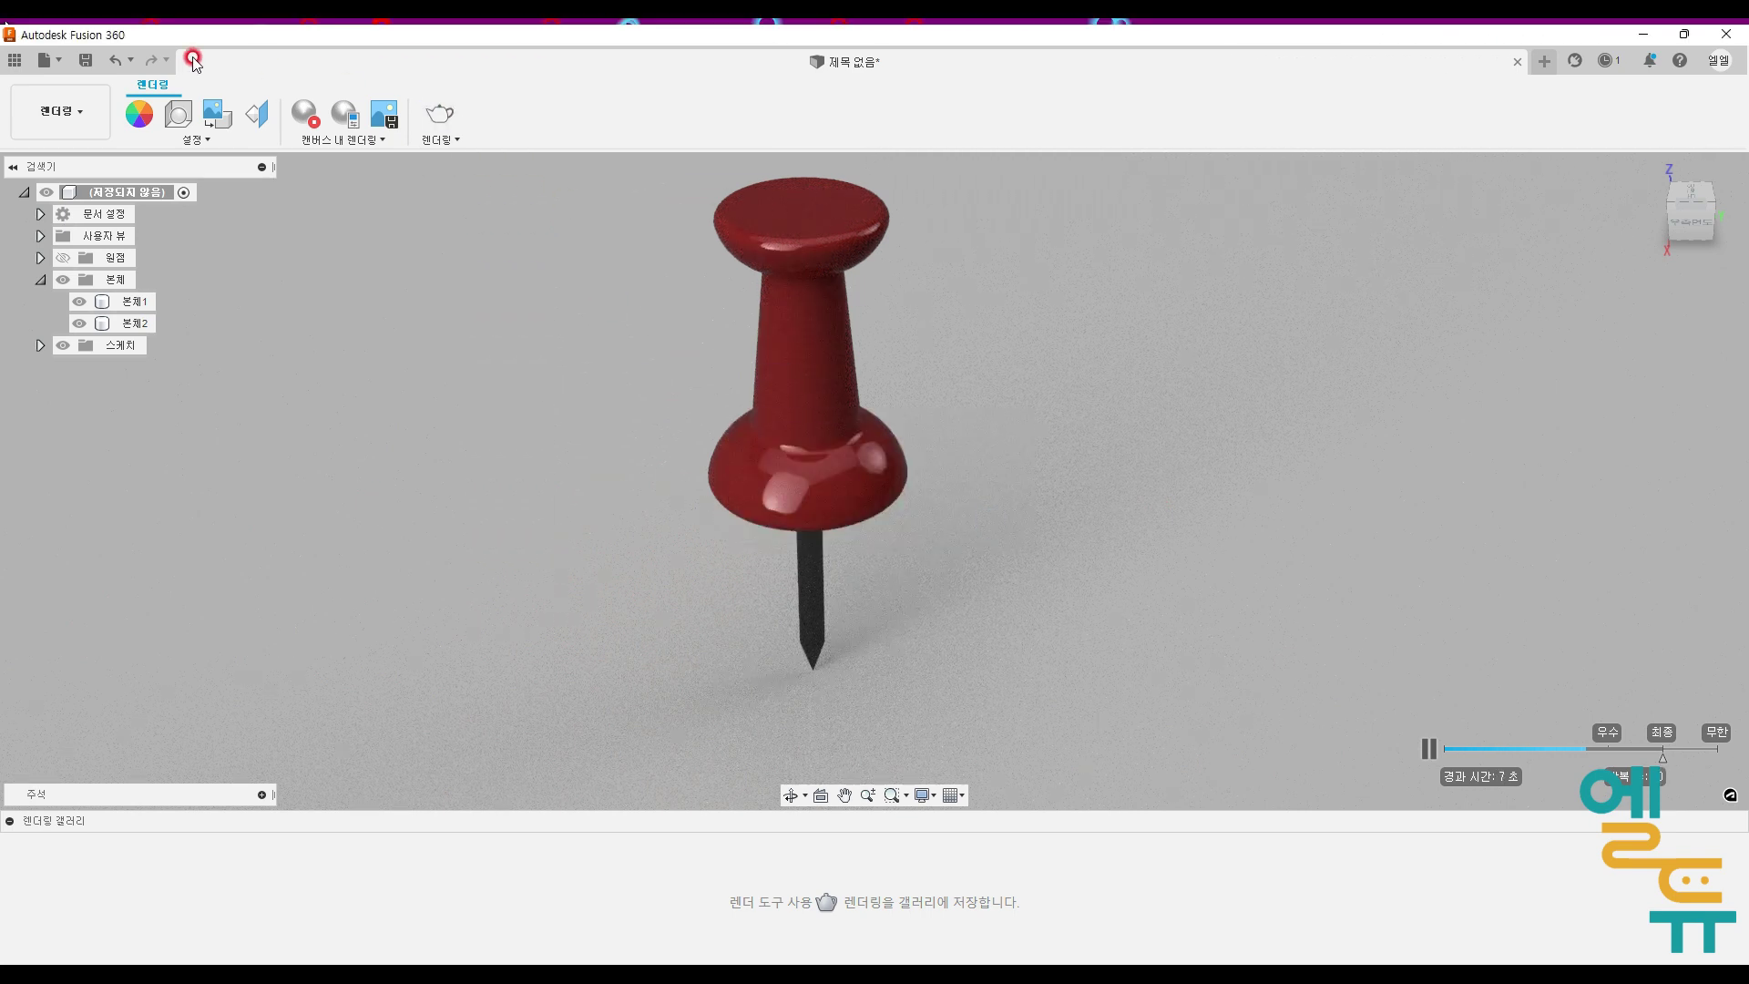
left_click(85, 60)
left_click(1165, 520)
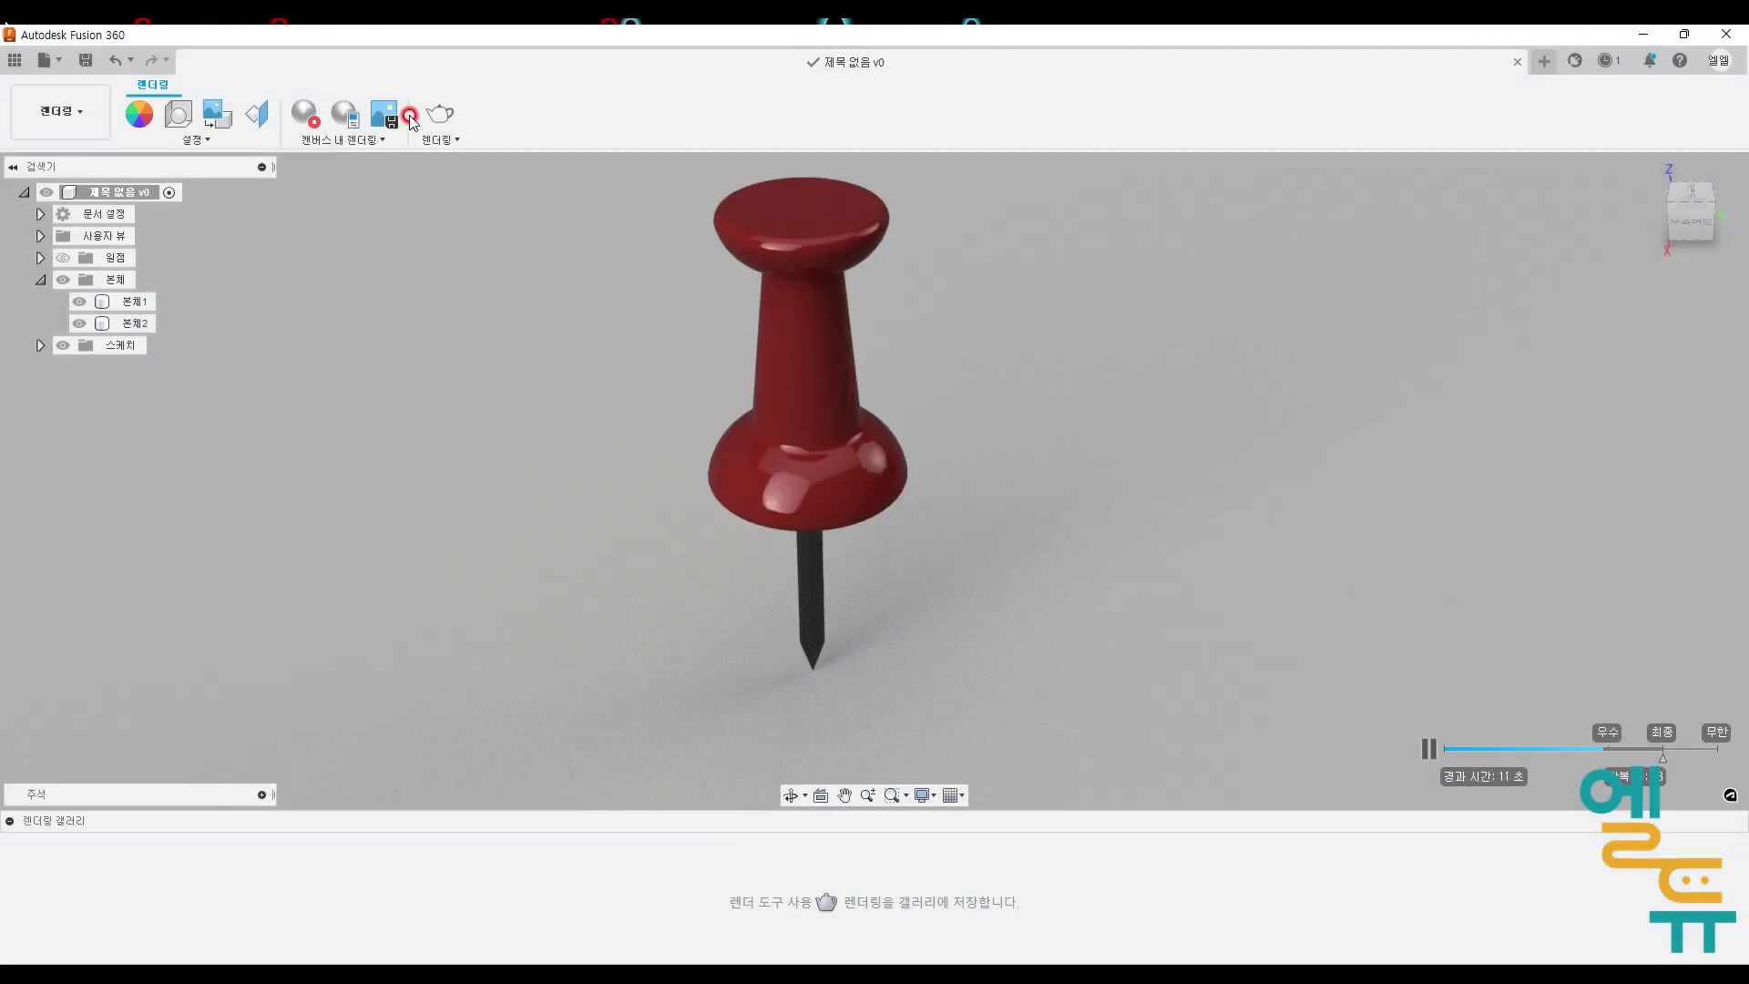
Step: Render the pushpin with the cloud renderer at final quality and a custom image size of 1920 x 722 px
left_click(440, 114)
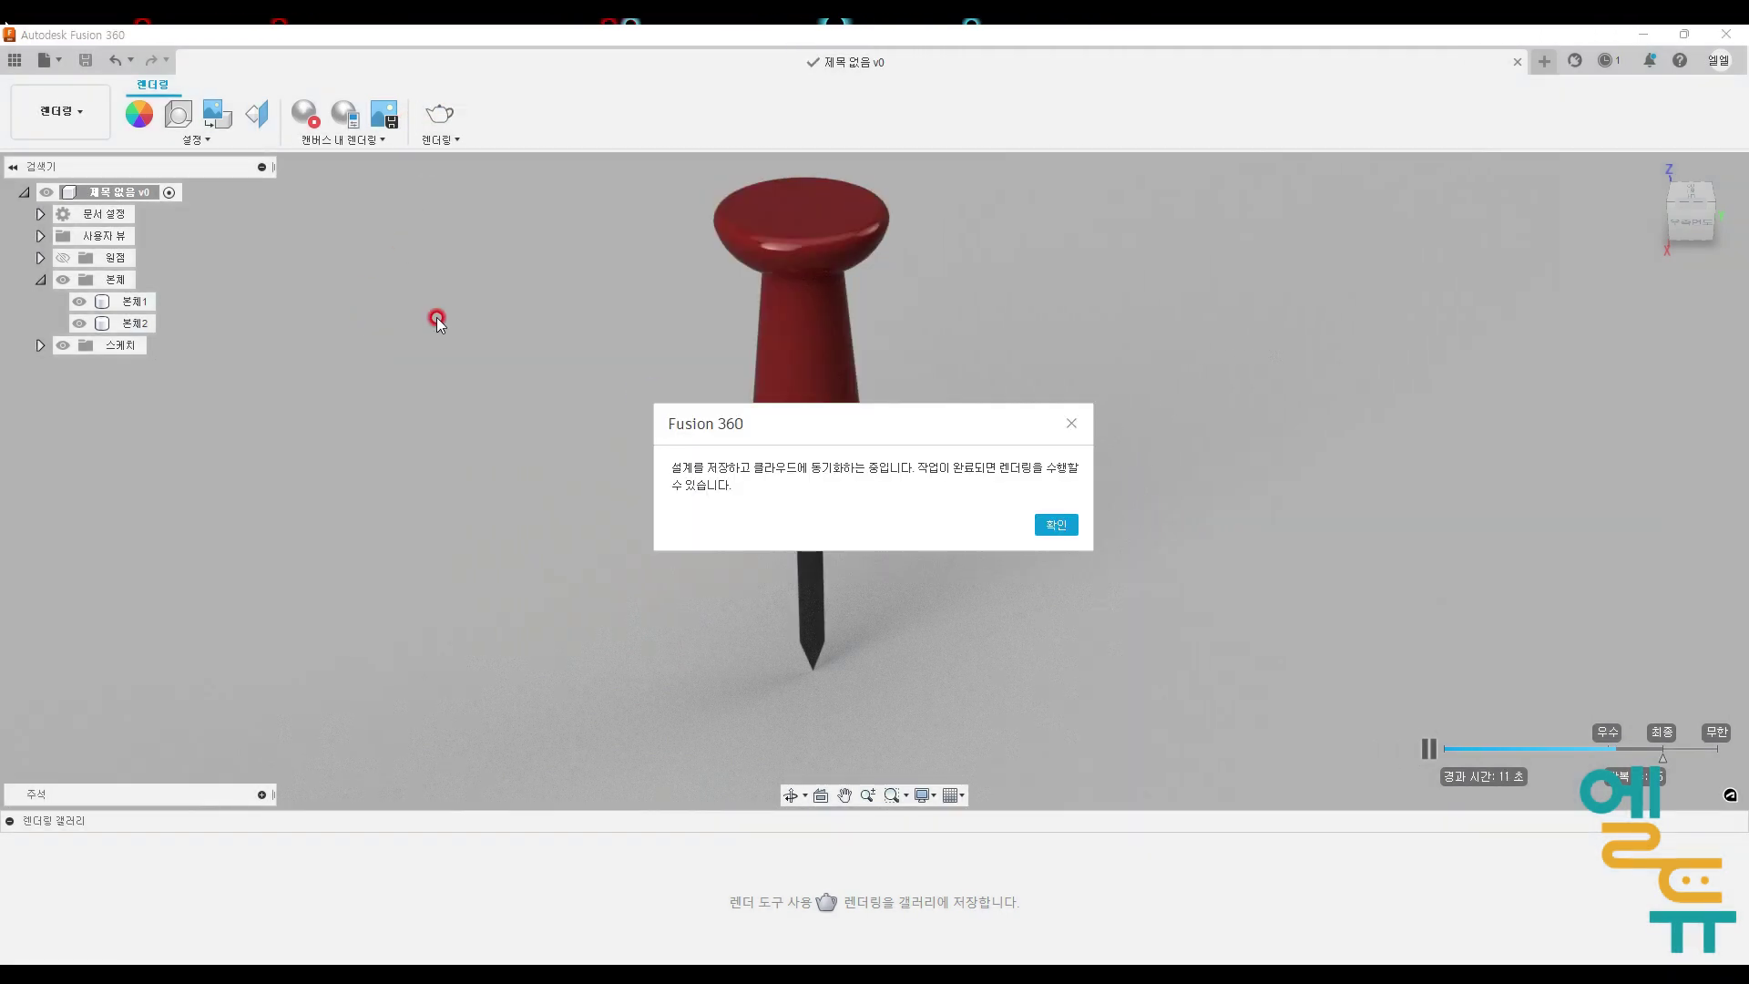
left_click(1056, 526)
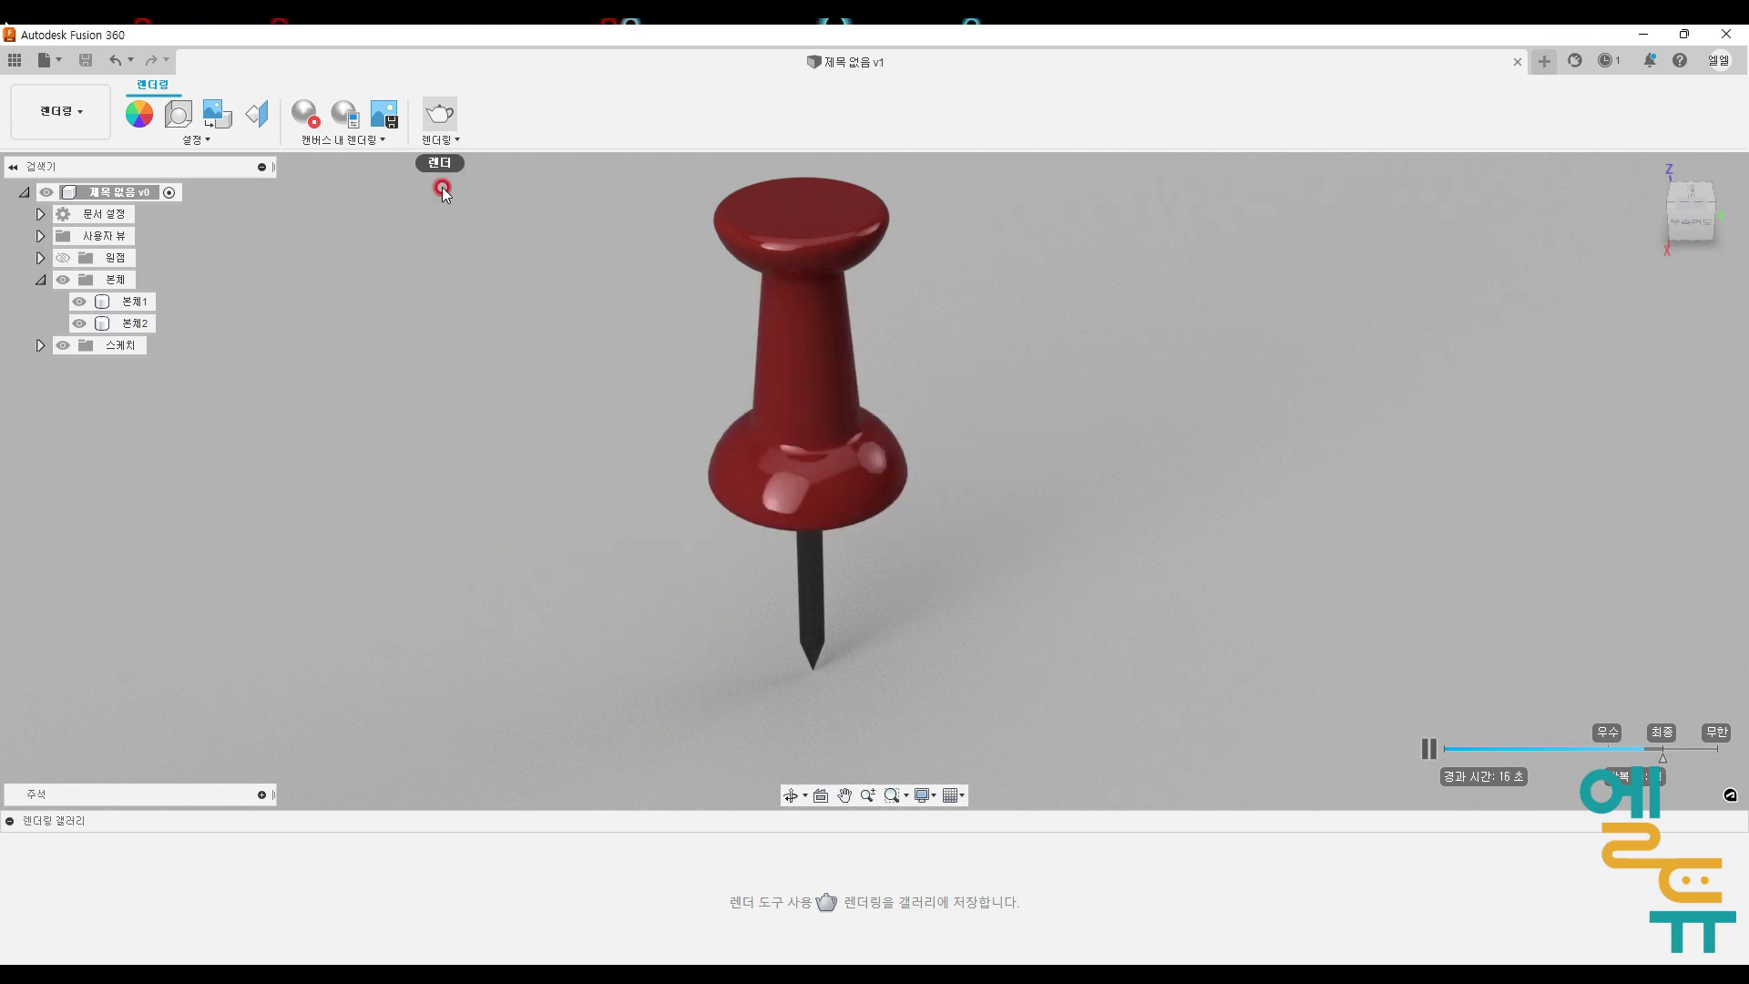
left_click(440, 111)
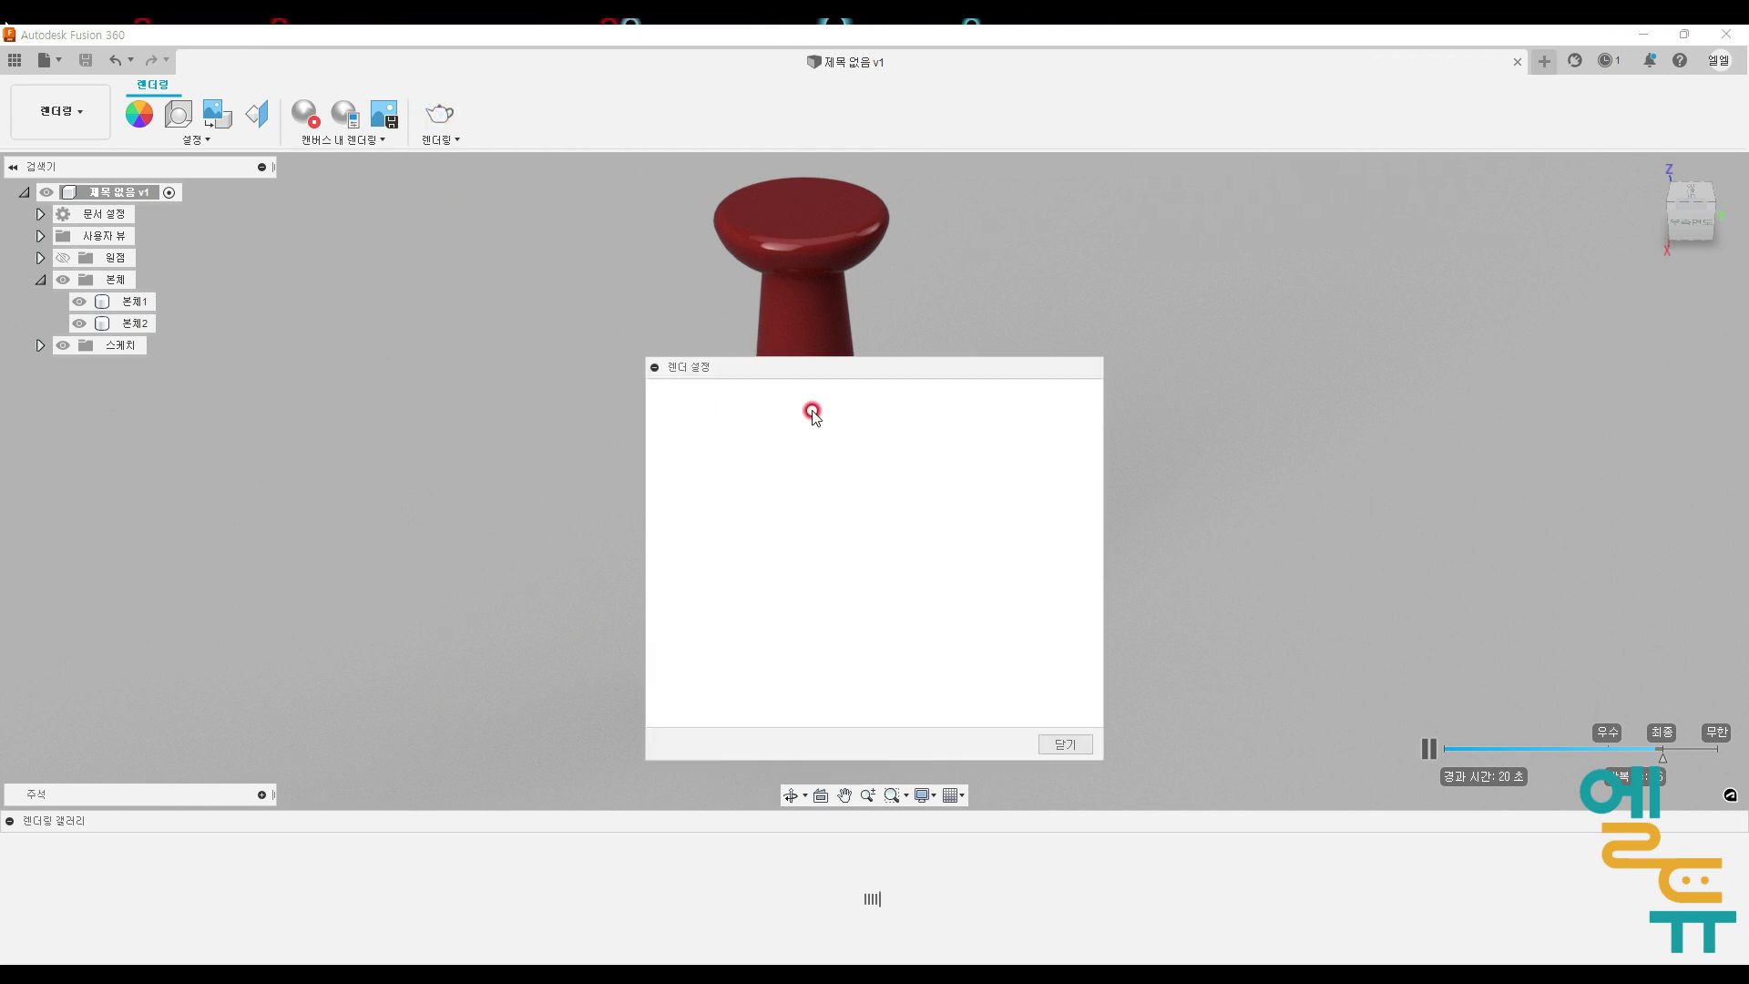
left_click_drag(789, 369, 679, 282)
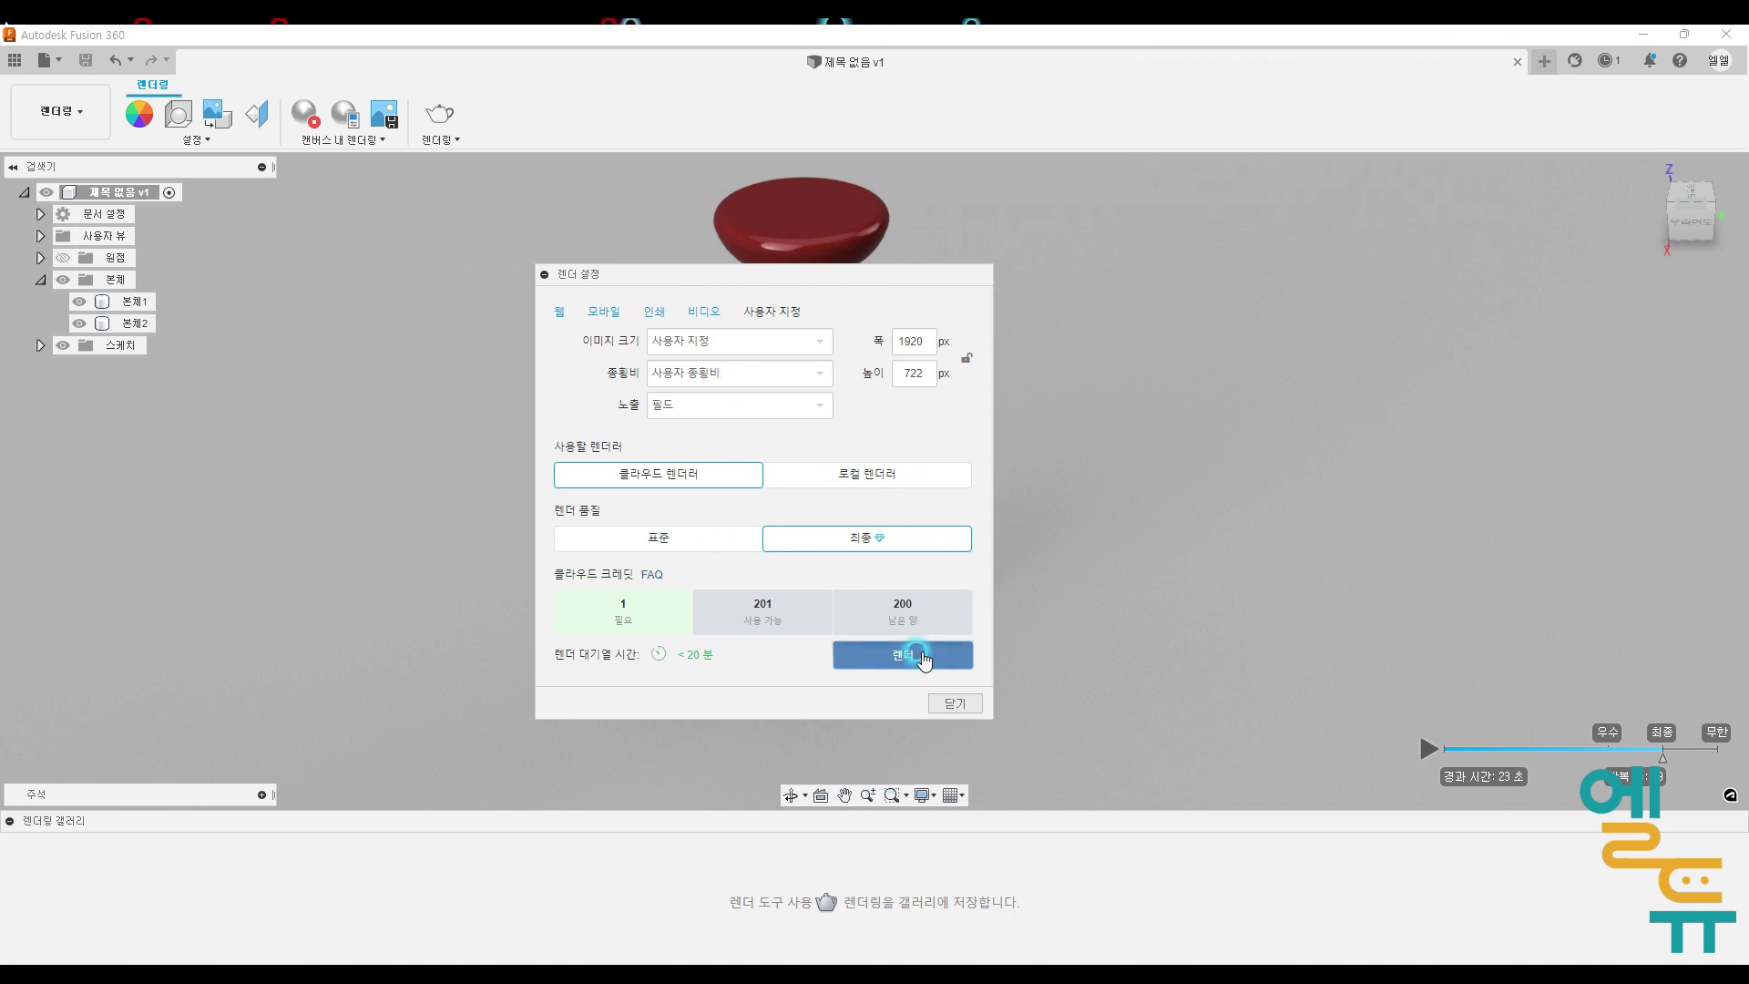
left_click(923, 658)
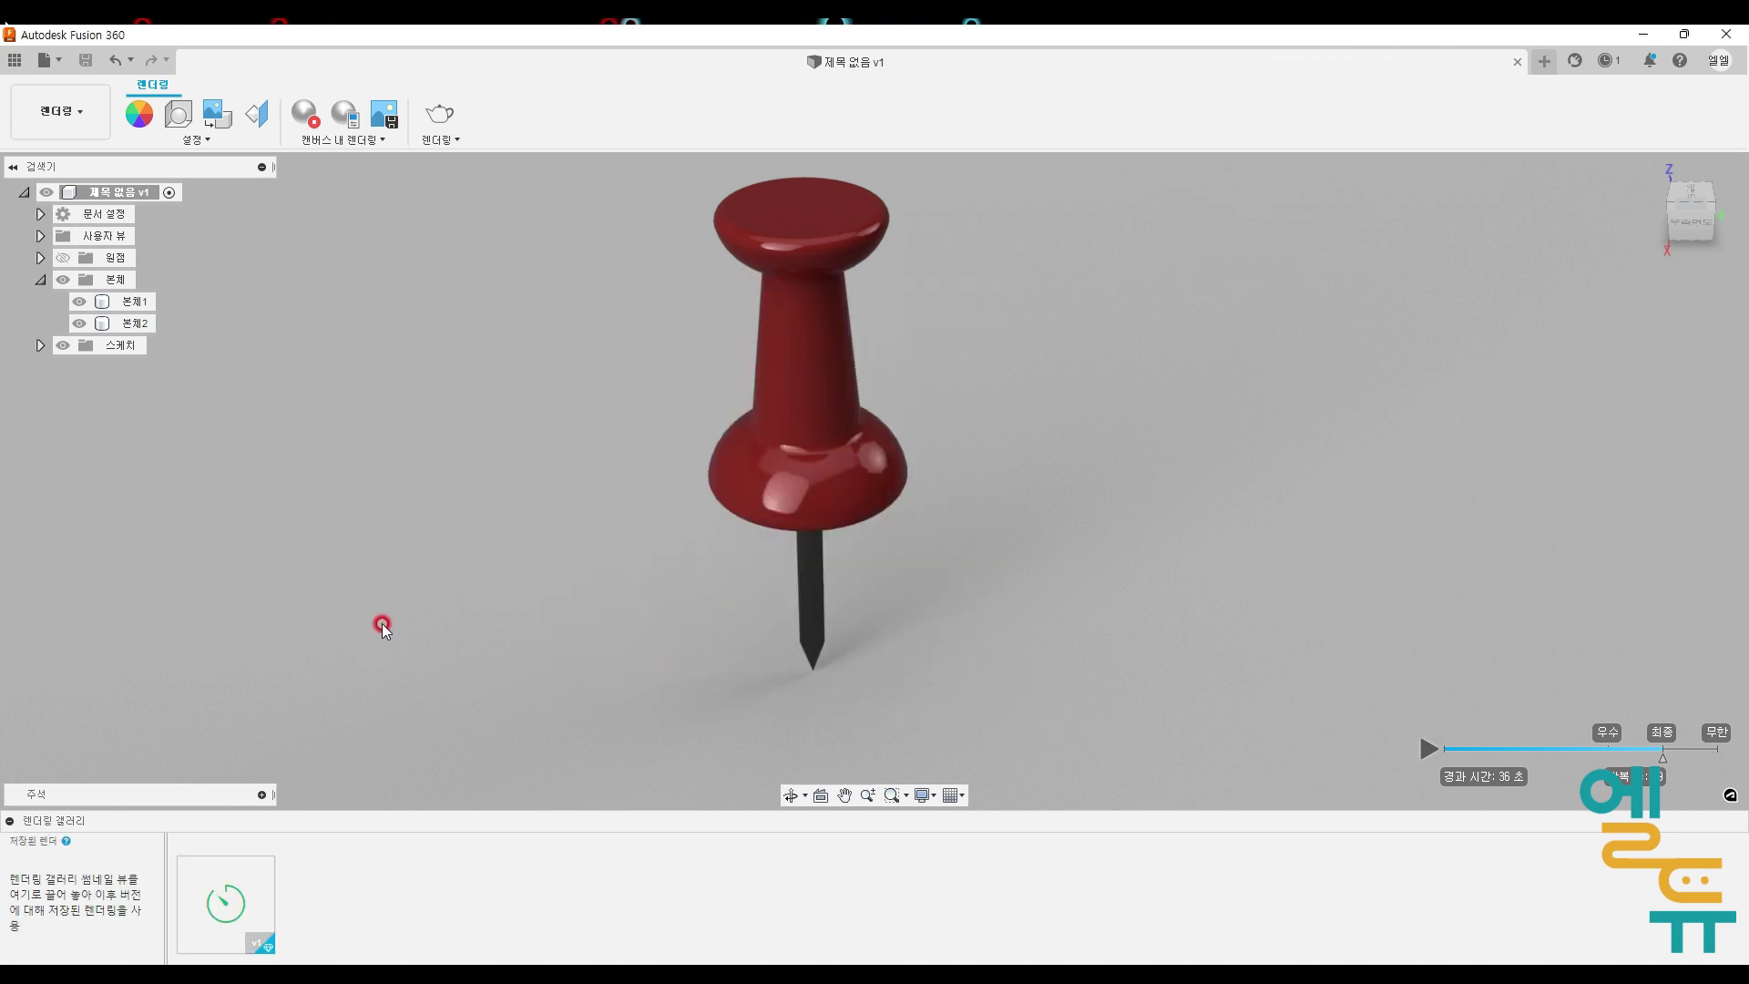
Step: View the finished render from the rendering gallery, check its image download formats, and close it
mouse_move(198, 911)
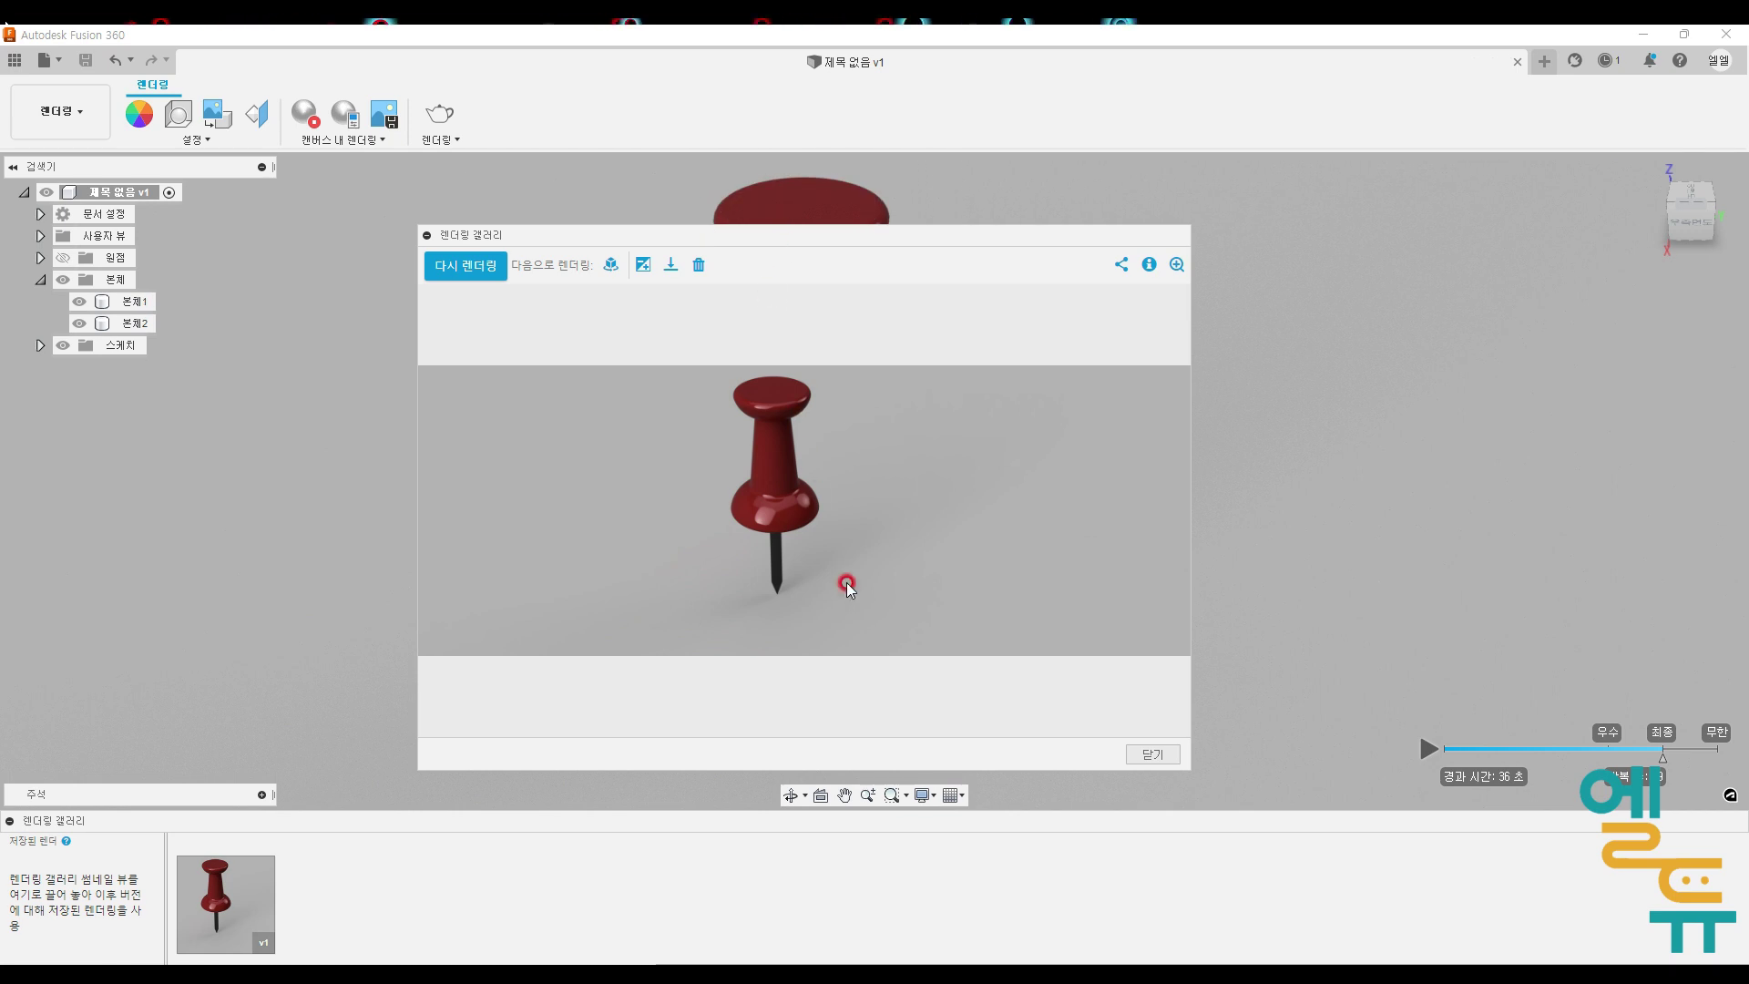
left_click_drag(977, 237, 925, 192)
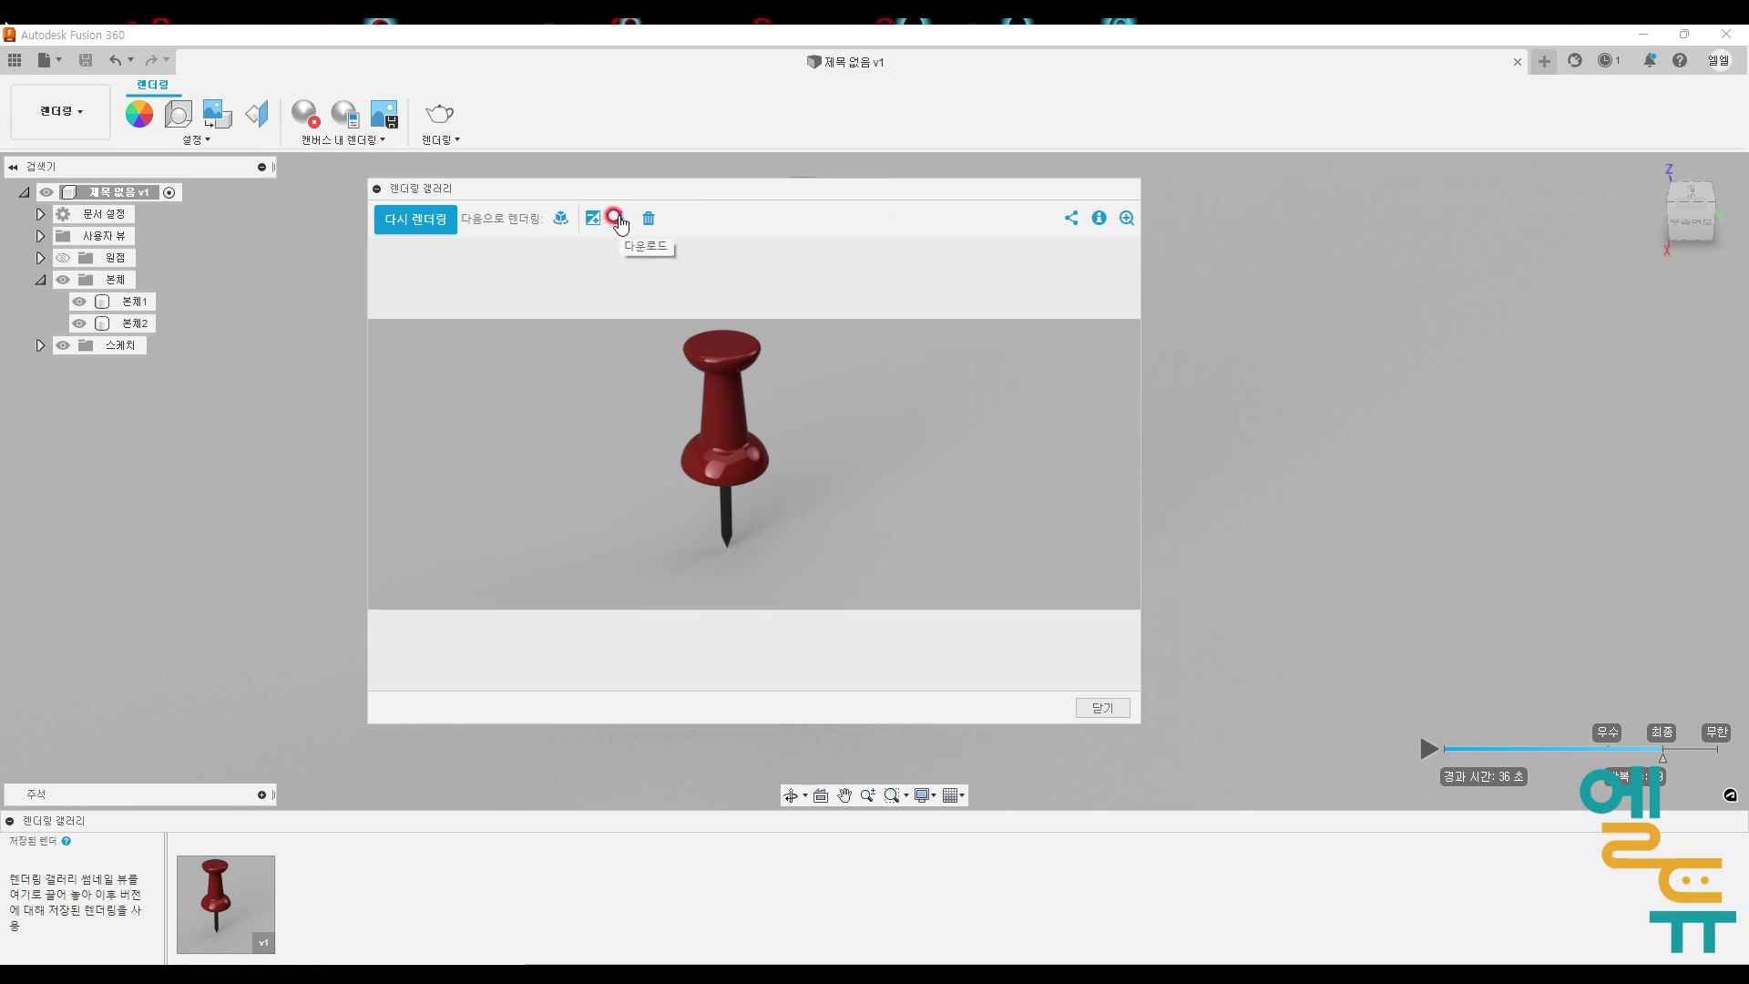
left_click(618, 220)
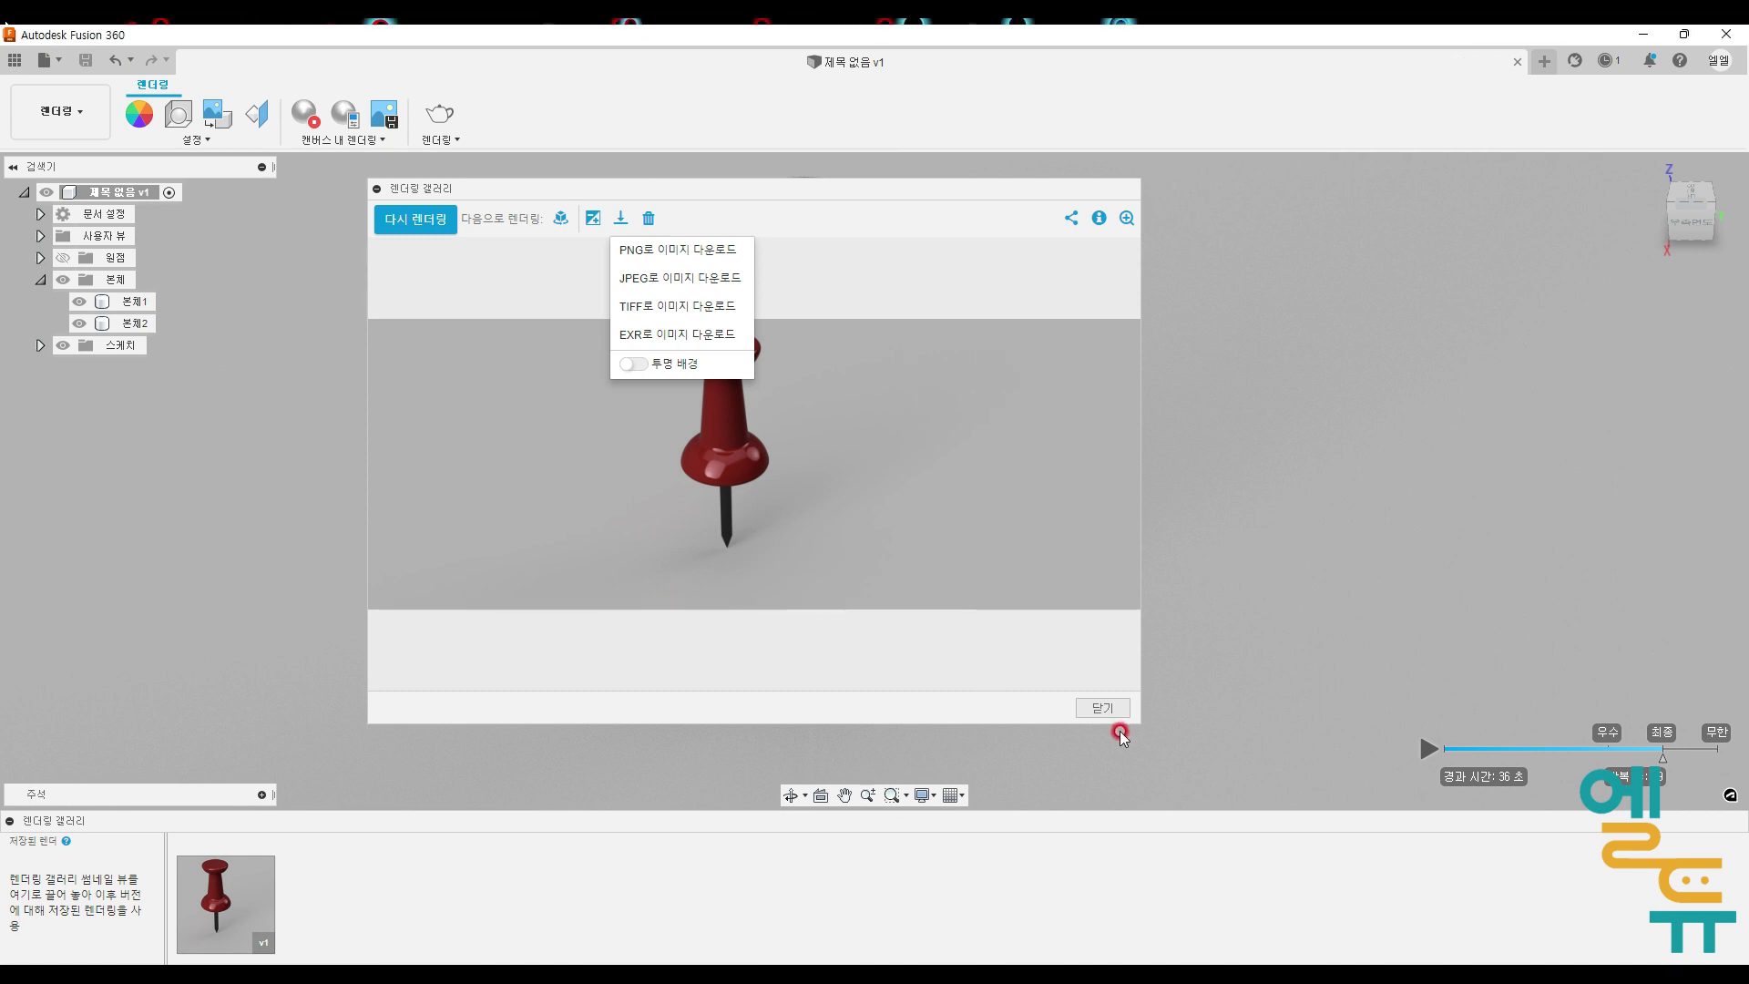
left_click(1106, 708)
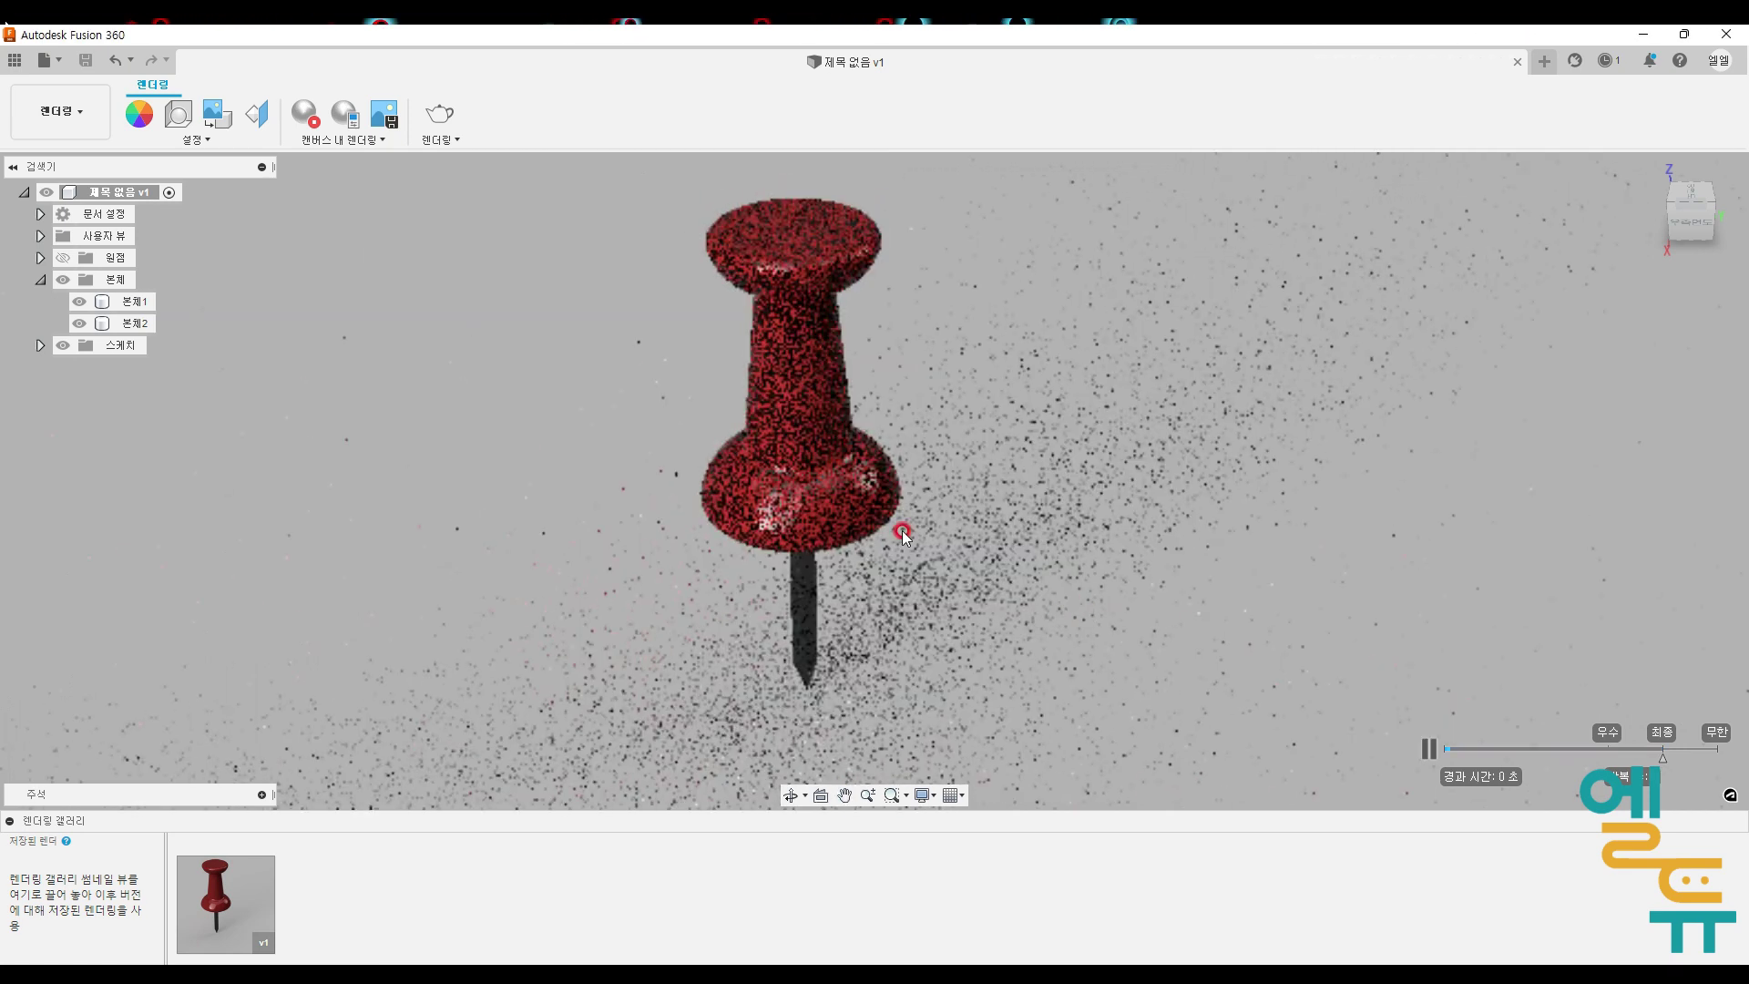
Step: Return to the Design workspace and set the visual style to Shaded without edges
left_click(37, 110)
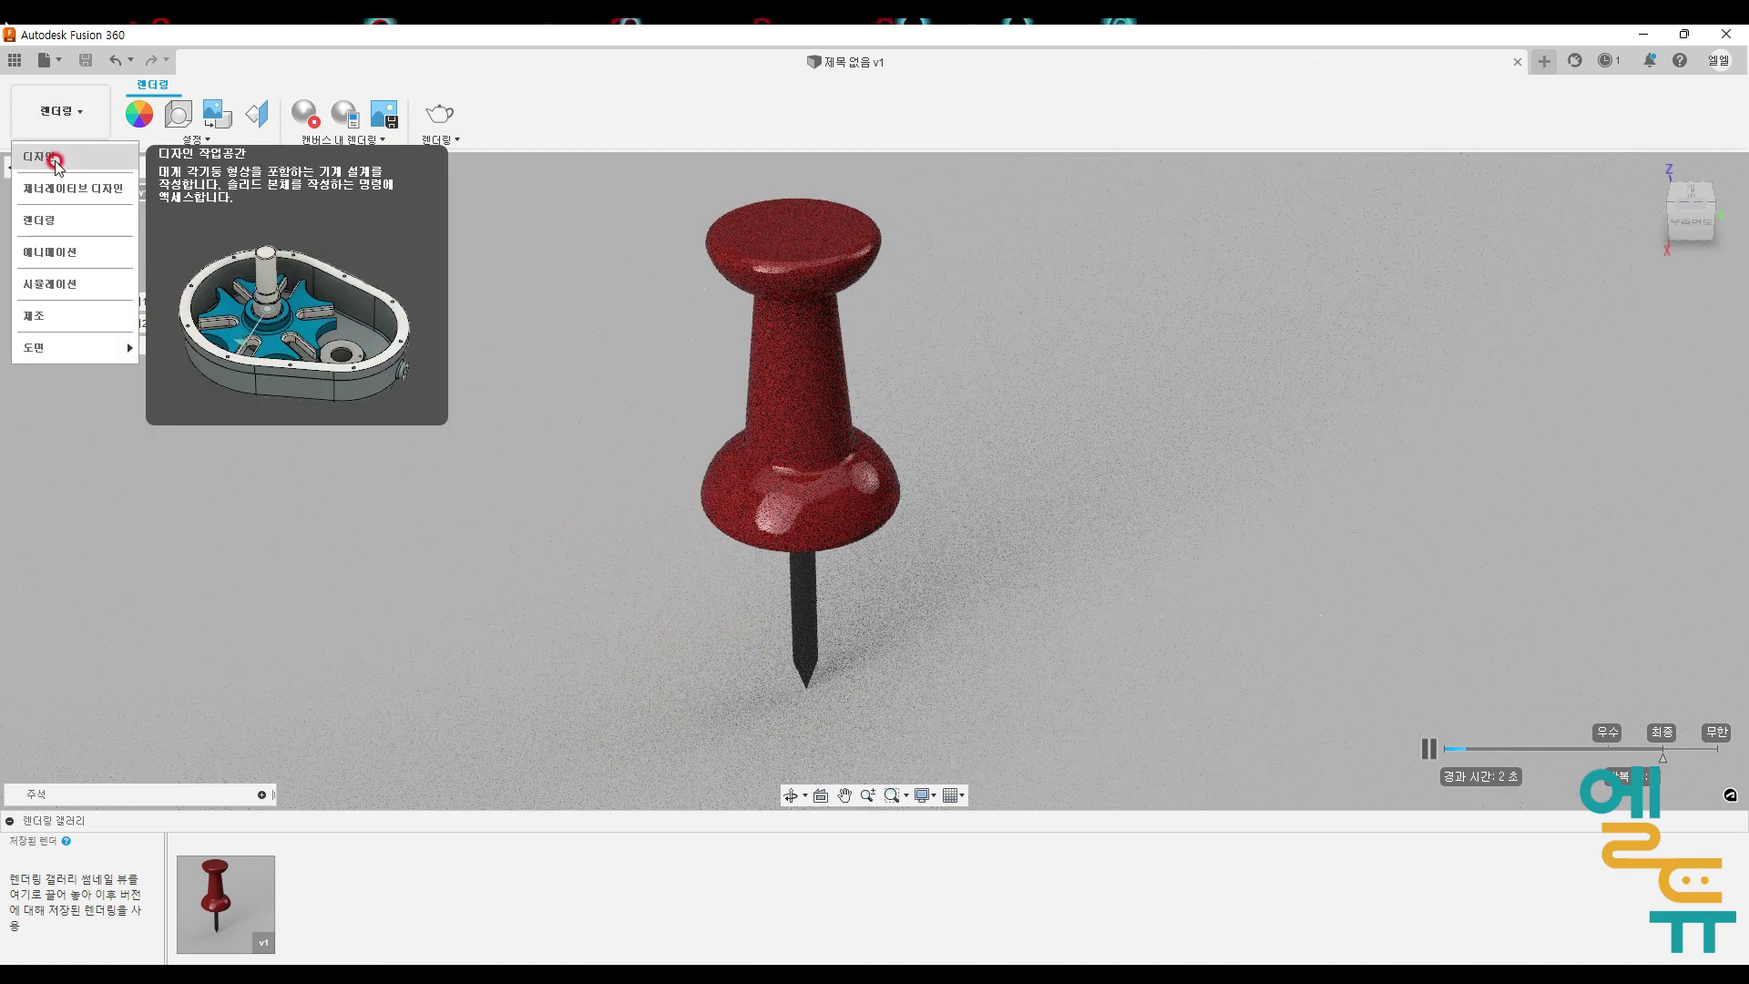
left_click(57, 161)
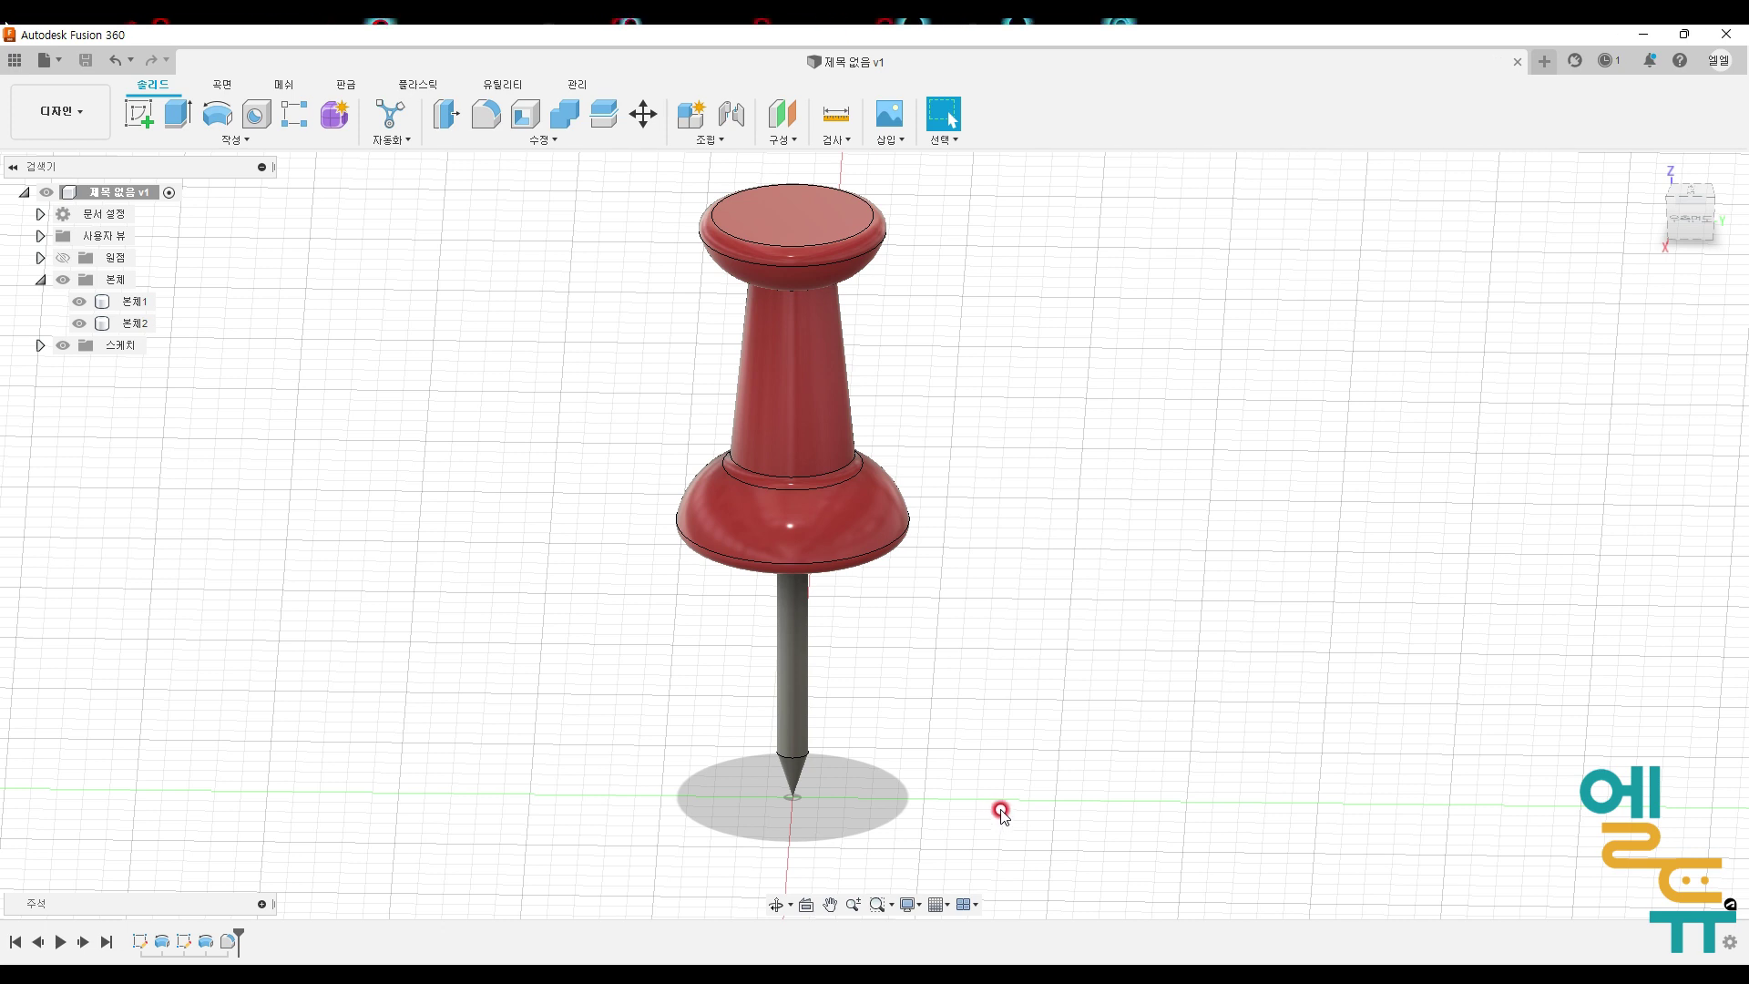
left_click(921, 906)
mouse_move(997, 762)
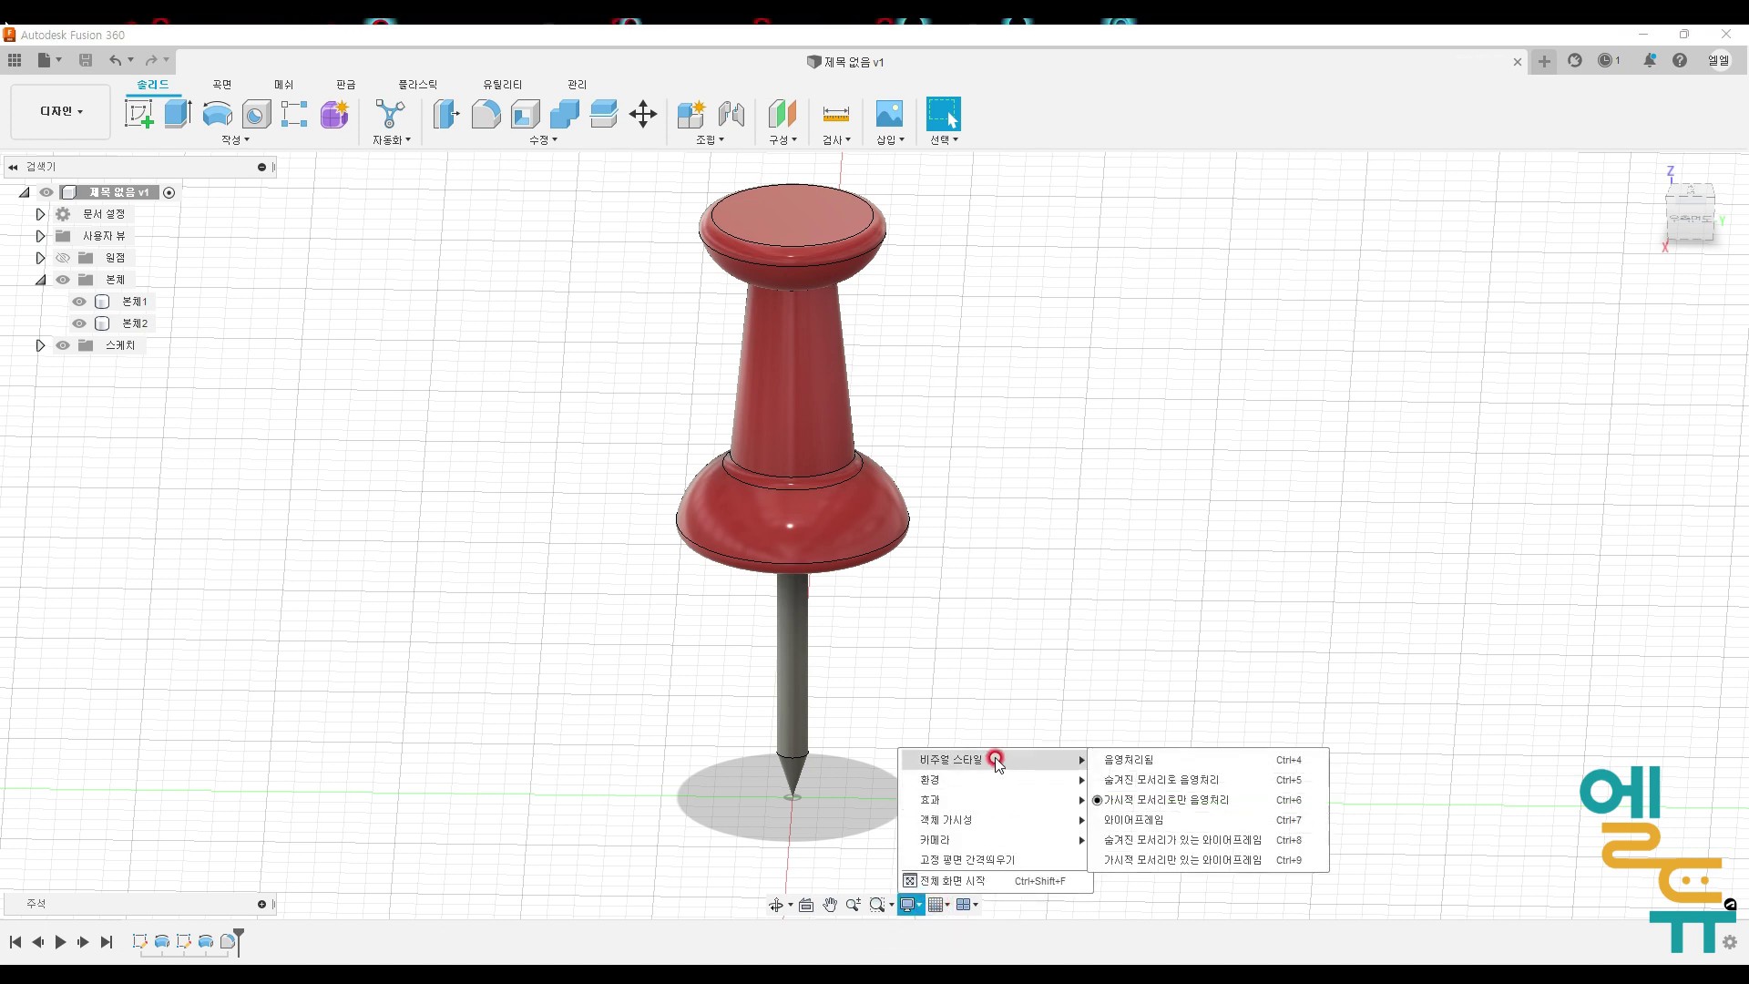
left_click(1155, 761)
middle_click_drag(1157, 598, 1054, 652, "shift")
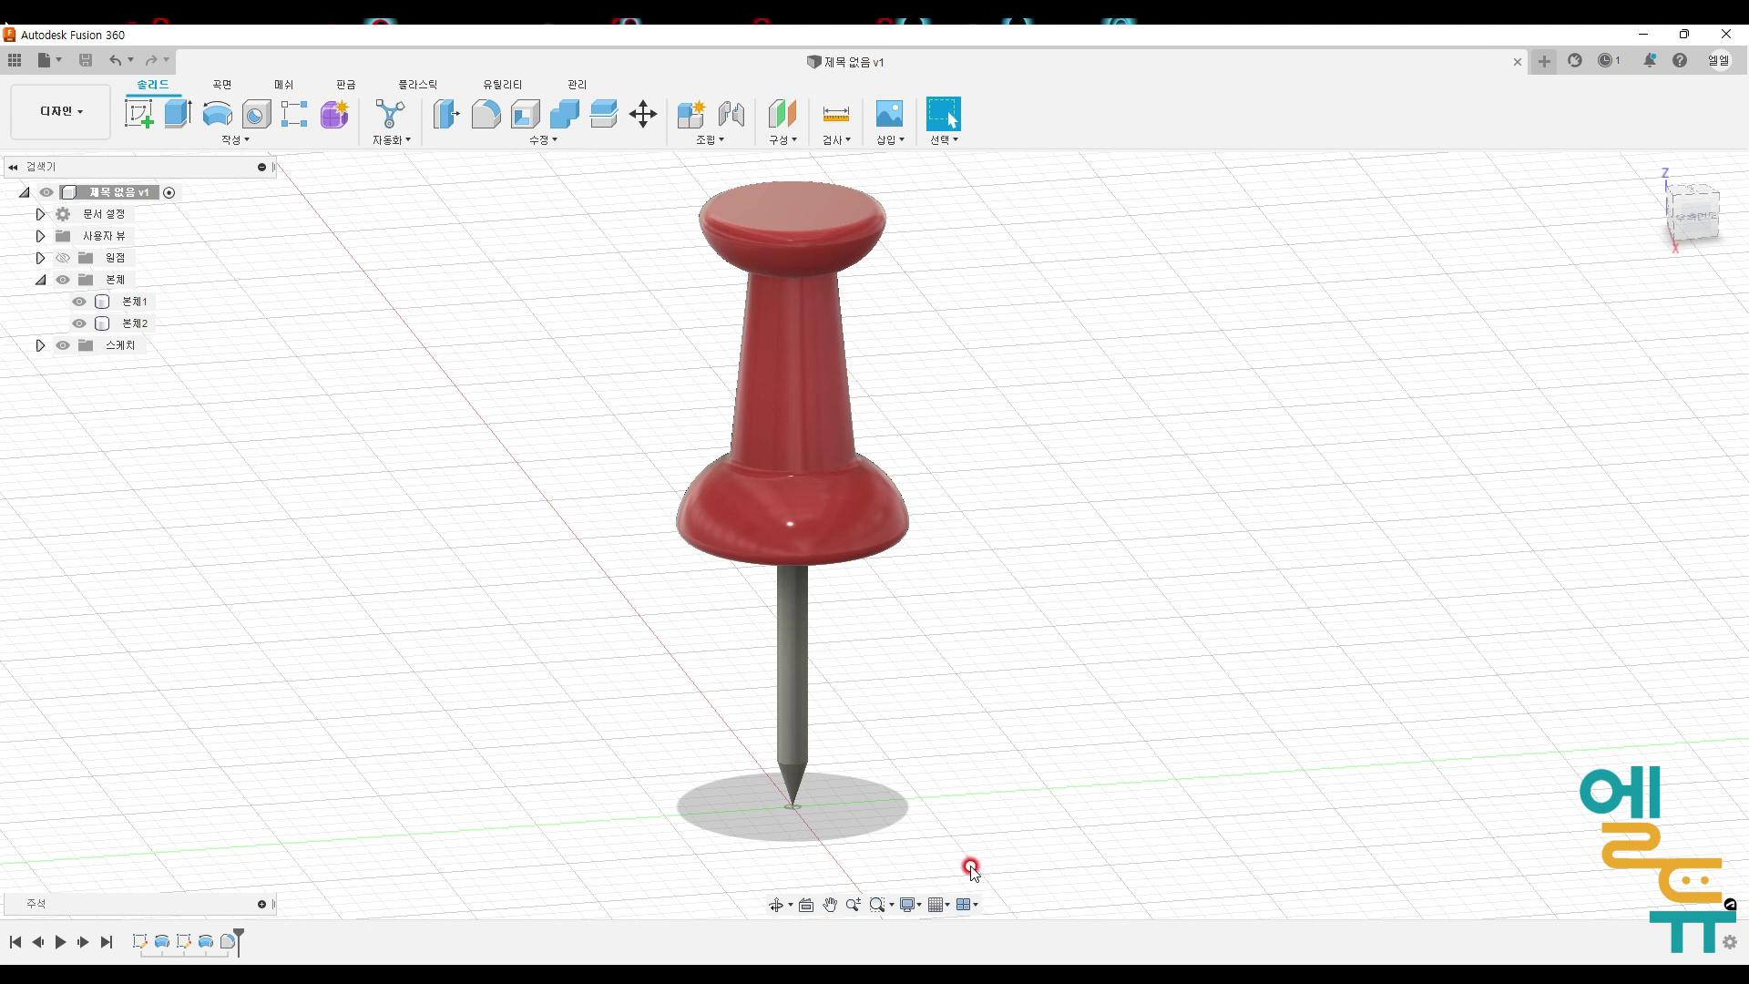
Step: Turn off the layout grid around the pushpin in the model view
left_click(952, 907)
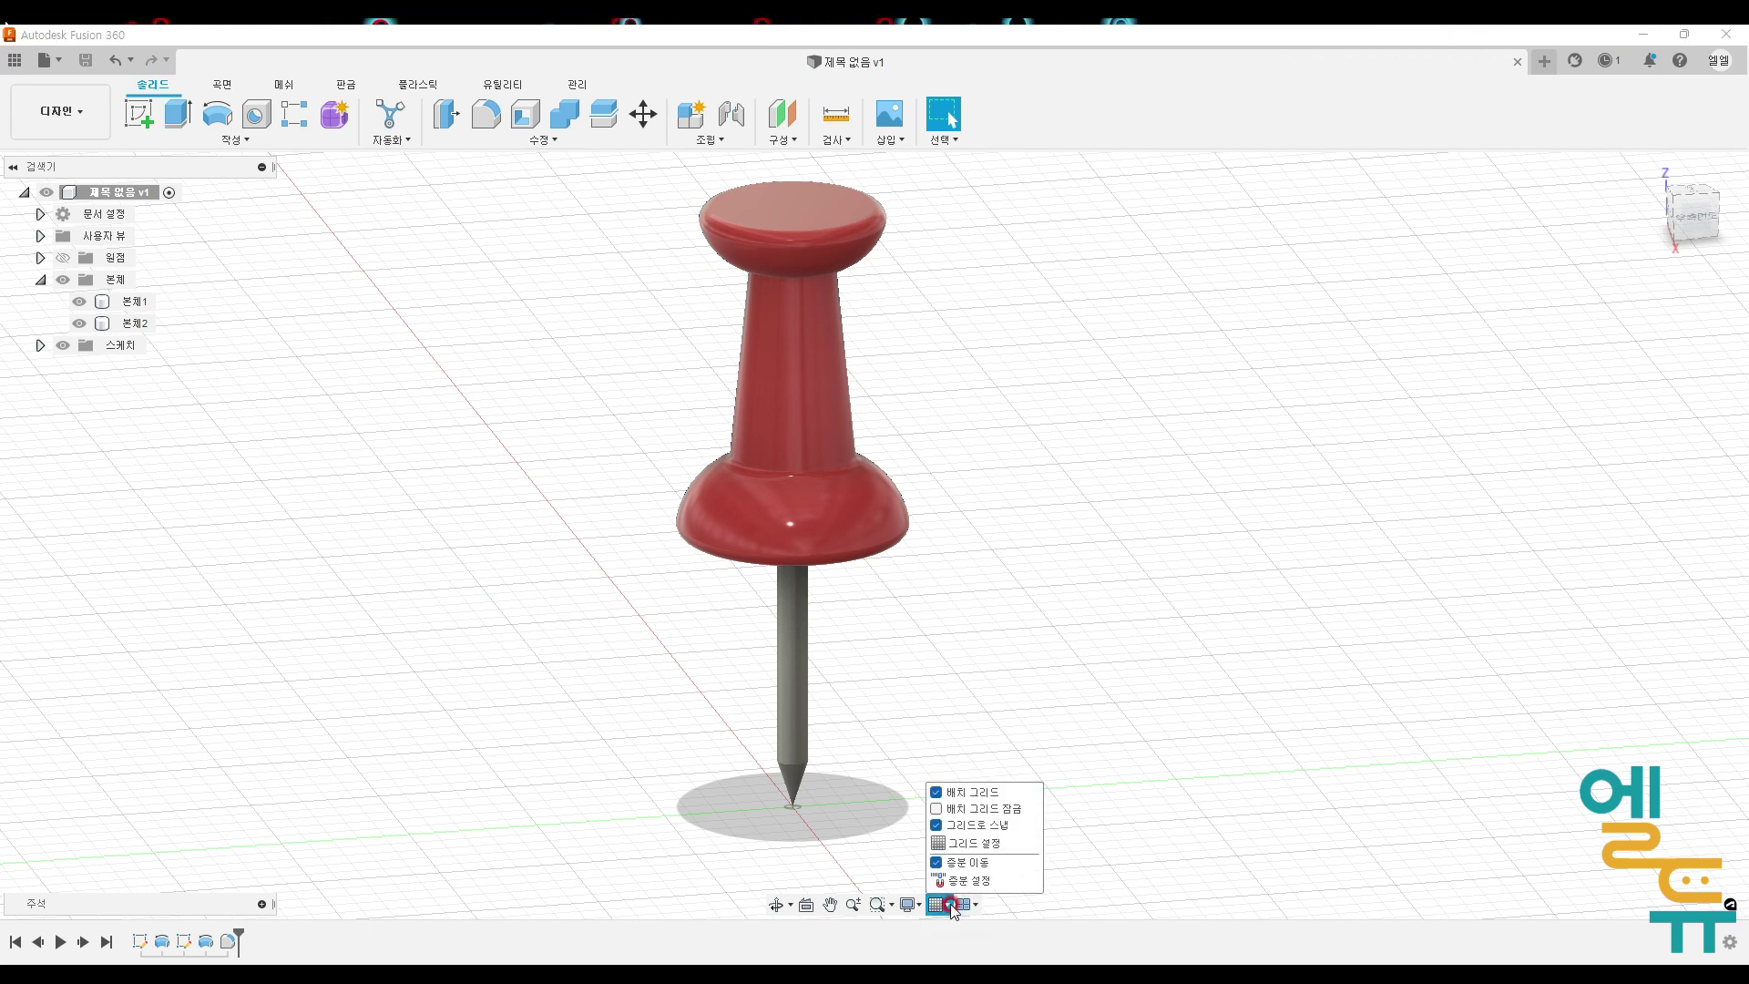
left_click(939, 793)
middle_click_drag(988, 680, 1044, 697, "shift")
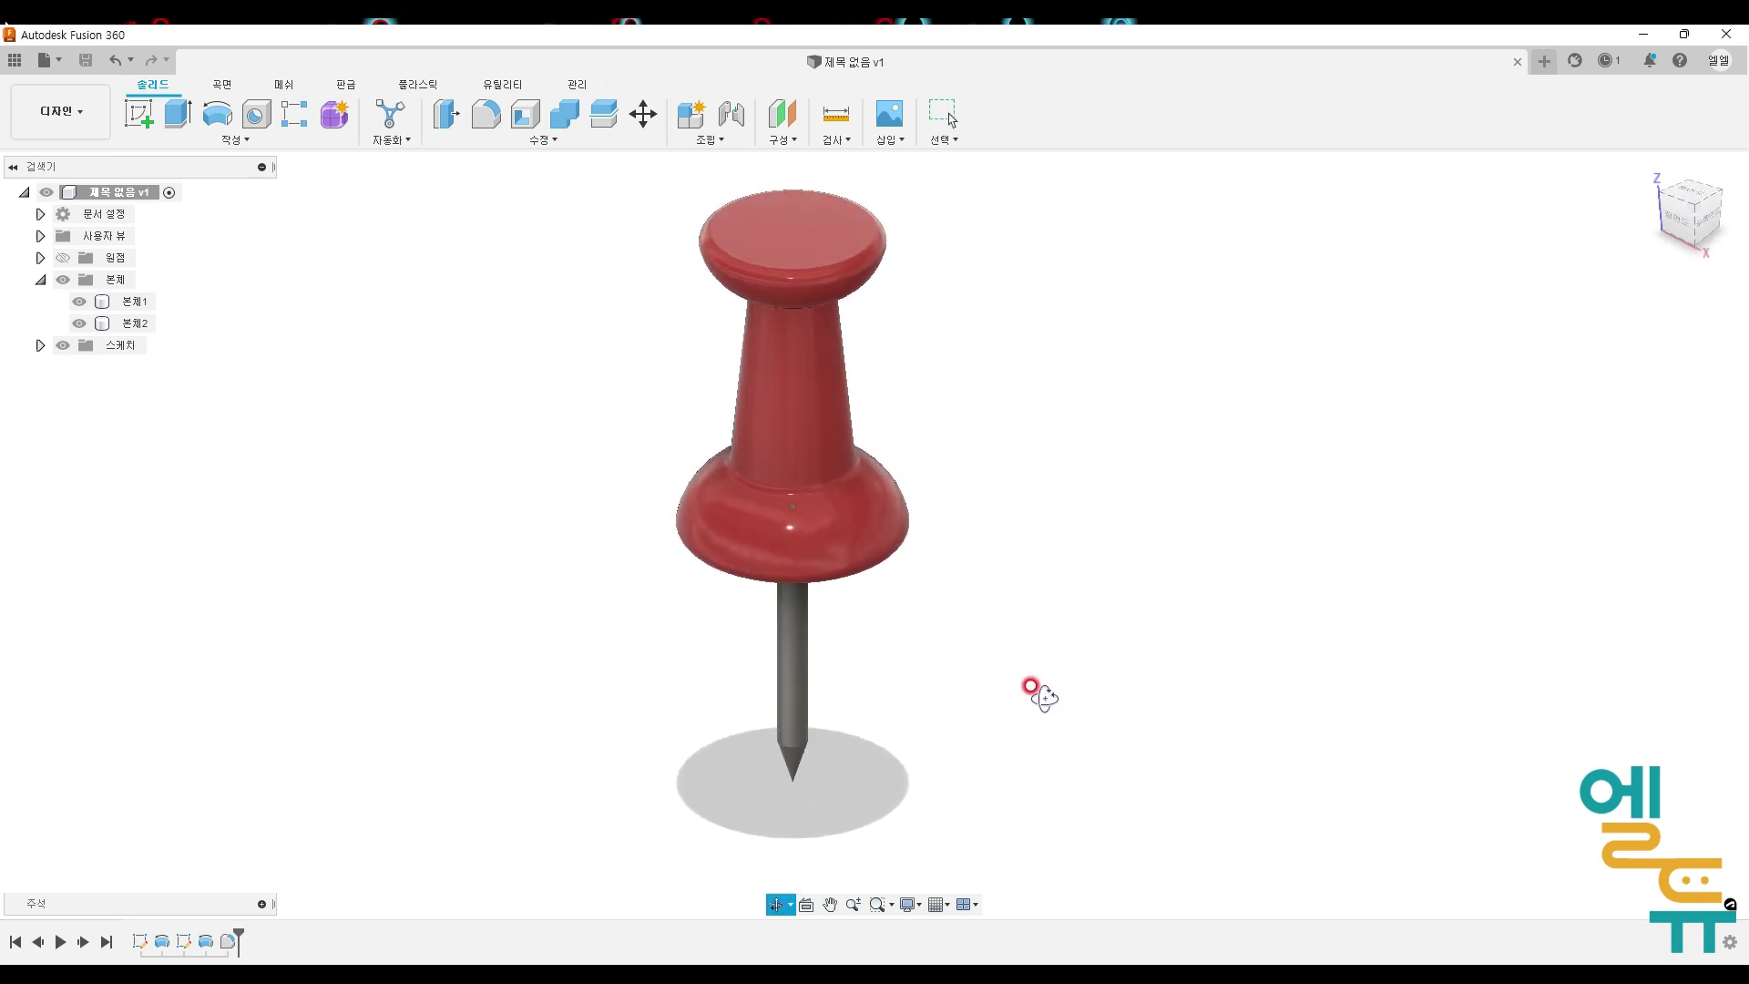